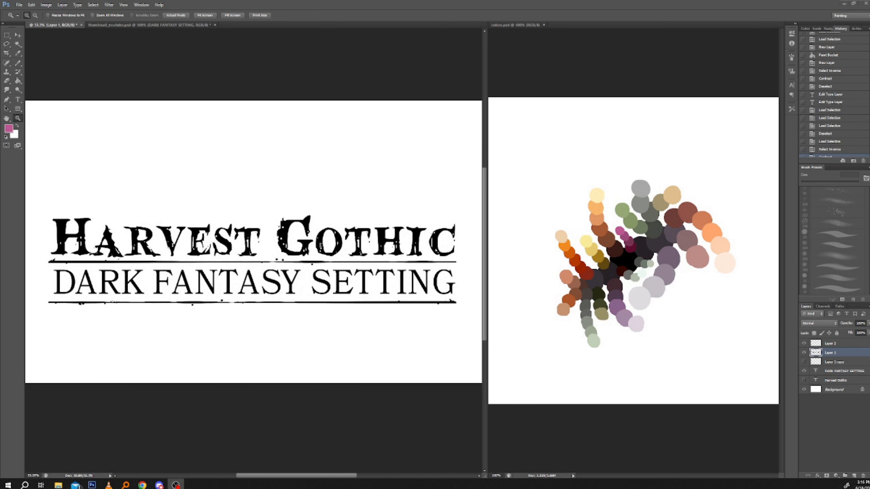
Step: Deselect the active selection in the Harvest Gothic logo document
{"action": "left_click", "coordinate": [52, 26]}
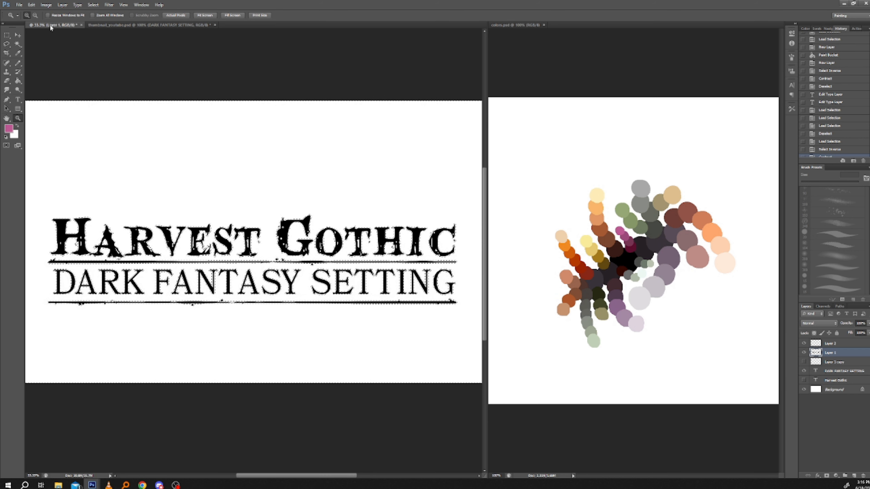
{"action": "key", "text": "ctrl+d"}
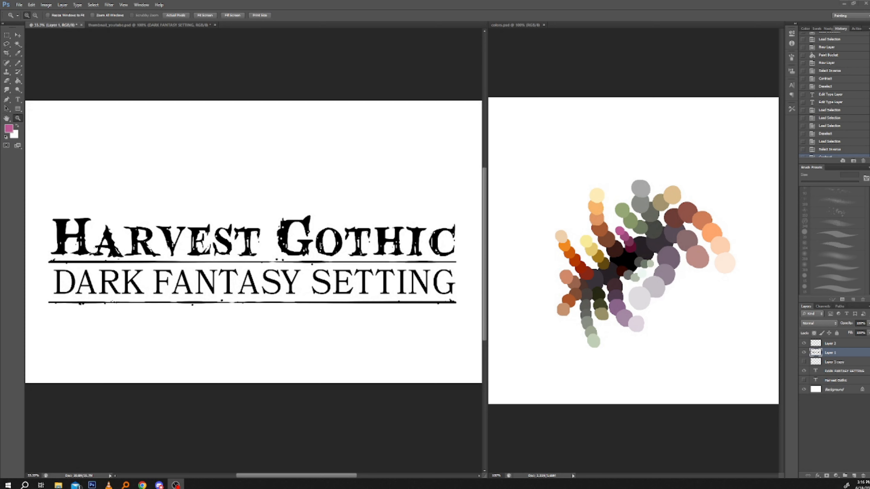
{"action": "key", "text": "ctrl+z"}
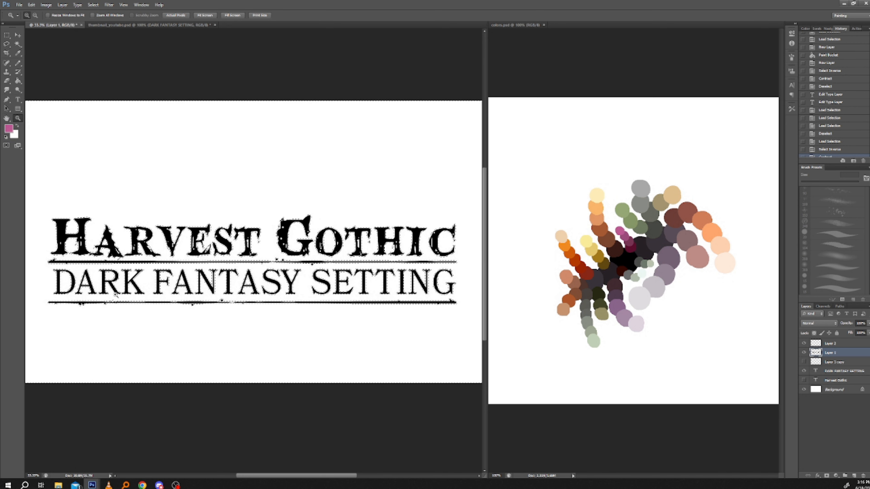
{"action": "left_click", "coordinate": [93, 5]}
{"action": "left_click", "coordinate": [103, 20]}
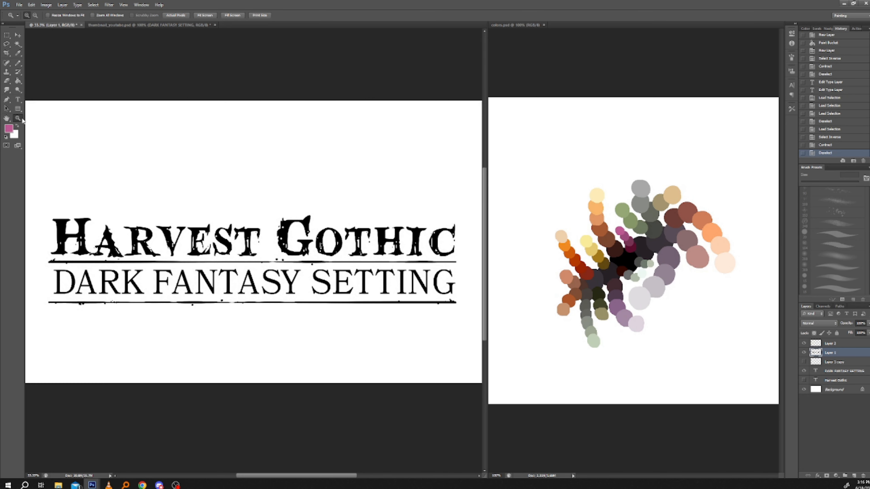
Step: Examine the title lettering and the rough underlines at several magnifications, including actual pixels and fit on screen
{"action": "left_click", "coordinate": [196, 342], "text": "alt"}
{"action": "left_click", "coordinate": [183, 313], "text": "alt"}
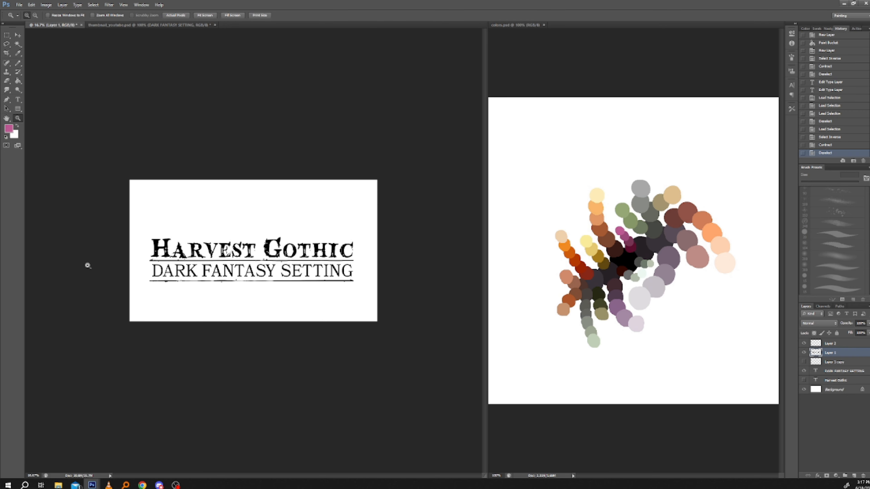
{"action": "right_click", "coordinate": [175, 237]}
{"action": "left_click", "coordinate": [196, 254]}
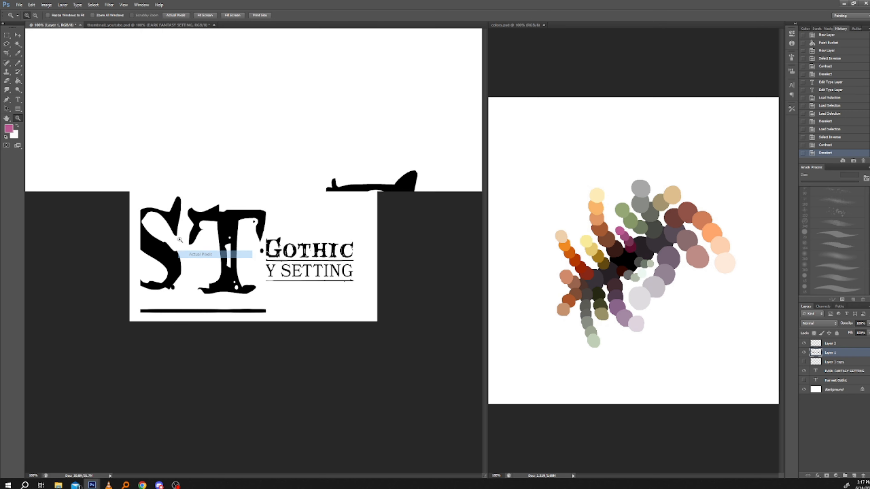
{"action": "left_click_drag", "start_coordinate": [105, 278], "coordinate": [284, 265]}
{"action": "left_click_drag", "start_coordinate": [85, 333], "coordinate": [119, 312]}
{"action": "left_click_drag", "start_coordinate": [439, 342], "coordinate": [86, 319]}
{"action": "left_click_drag", "start_coordinate": [290, 340], "coordinate": [111, 337]}
{"action": "left_click_drag", "start_coordinate": [456, 322], "coordinate": [330, 354]}
{"action": "left_click_drag", "start_coordinate": [98, 314], "coordinate": [399, 336]}
{"action": "left_click_drag", "start_coordinate": [137, 291], "coordinate": [370, 318]}
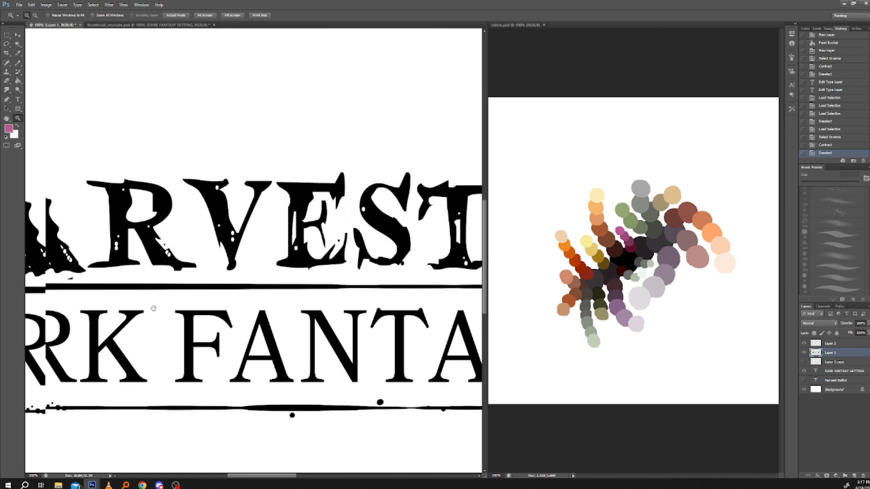
{"action": "left_click_drag", "start_coordinate": [155, 309], "coordinate": [267, 278]}
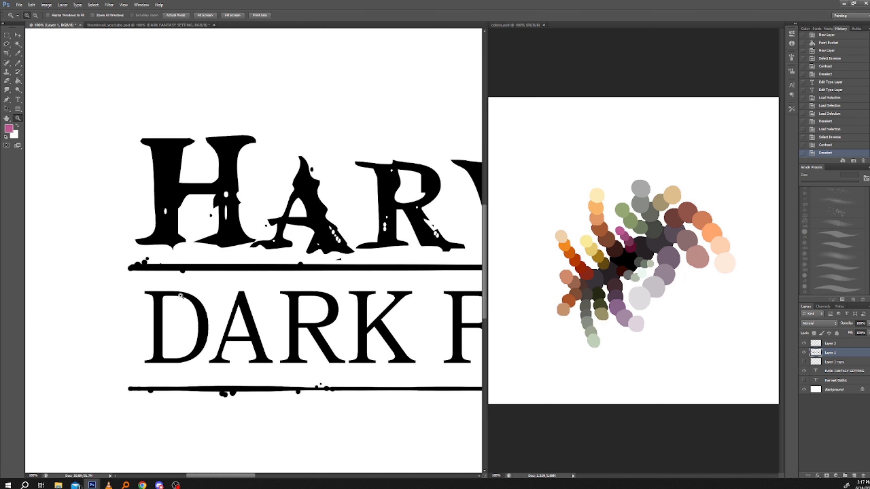
{"action": "left_click_drag", "start_coordinate": [204, 312], "coordinate": [108, 235]}
{"action": "right_click", "coordinate": [156, 198]}
{"action": "left_click", "coordinate": [168, 202]}
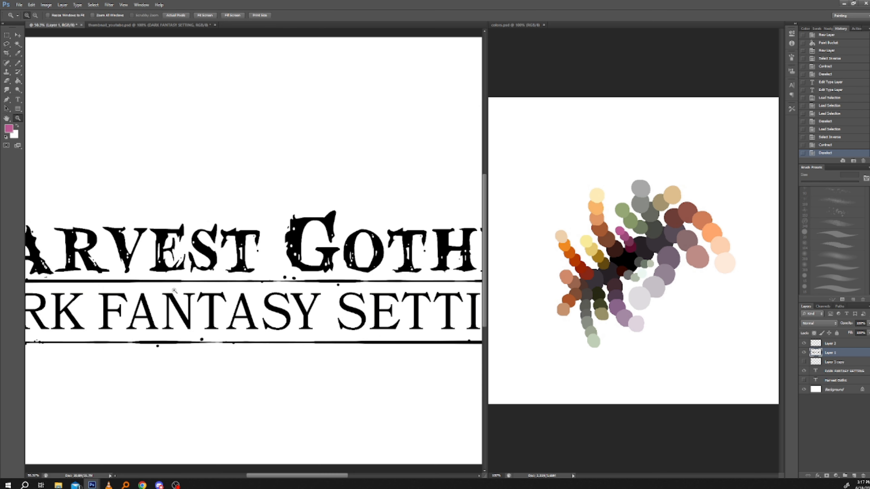
{"action": "left_click_drag", "start_coordinate": [391, 361], "coordinate": [340, 354]}
{"action": "left_click_drag", "start_coordinate": [129, 314], "coordinate": [303, 346]}
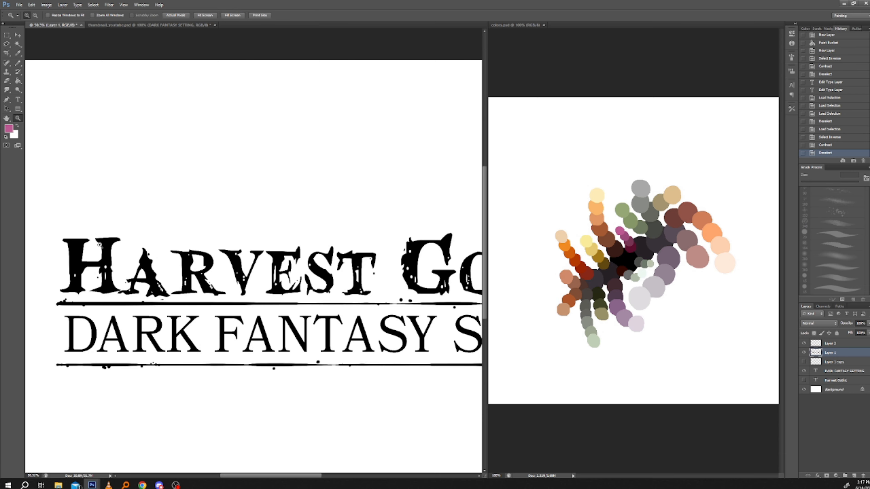
{"action": "left_click_drag", "start_coordinate": [301, 393], "coordinate": [115, 302]}
{"action": "left_click_drag", "start_coordinate": [283, 318], "coordinate": [132, 290]}
{"action": "left_click_drag", "start_coordinate": [70, 254], "coordinate": [253, 305]}
{"action": "left_click_drag", "start_coordinate": [46, 335], "coordinate": [164, 329]}
Step: Hide Layer 1 and show the original Harvest Gothic text layer and the underline layer copy beneath it
{"action": "left_click", "coordinate": [803, 353]}
{"action": "left_click", "coordinate": [803, 353]}
{"action": "left_click", "coordinate": [804, 353]}
{"action": "left_click", "coordinate": [804, 380]}
{"action": "left_click_drag", "start_coordinate": [98, 133], "coordinate": [219, 154]}
{"action": "left_click_drag", "start_coordinate": [351, 342], "coordinate": [161, 310]}
{"action": "left_click", "coordinate": [804, 362]}
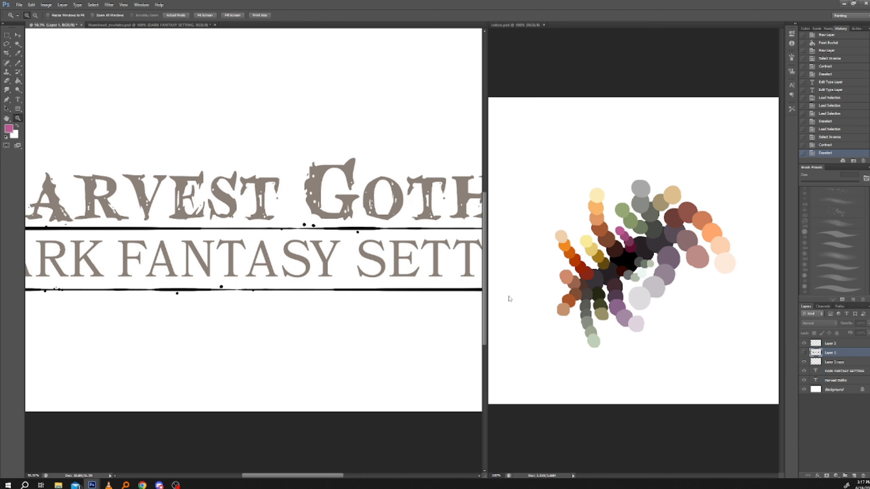
Step: Inspect the ink blots on the black underlines against the gray lettering, up close and across the whole logo
{"action": "left_click_drag", "start_coordinate": [27, 300], "coordinate": [156, 290]}
{"action": "left_click", "coordinate": [18, 65]}
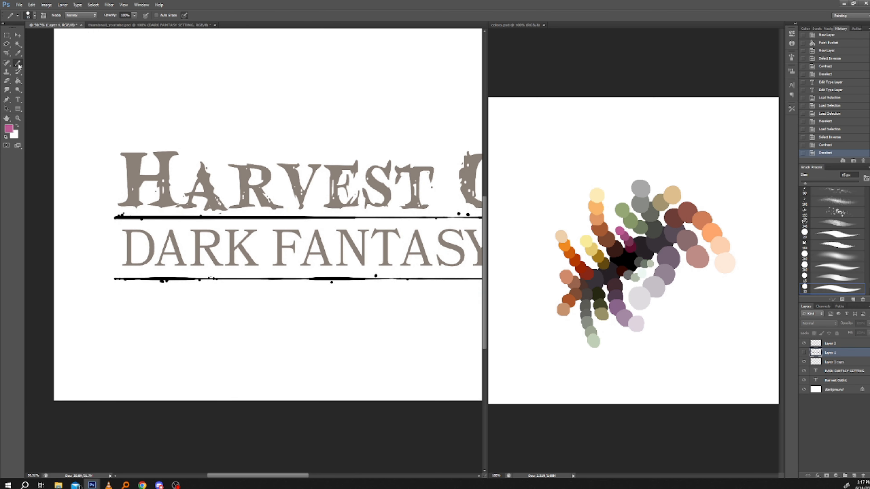
{"action": "key", "text": "z"}
{"action": "left_click_drag", "start_coordinate": [126, 191], "coordinate": [202, 234]}
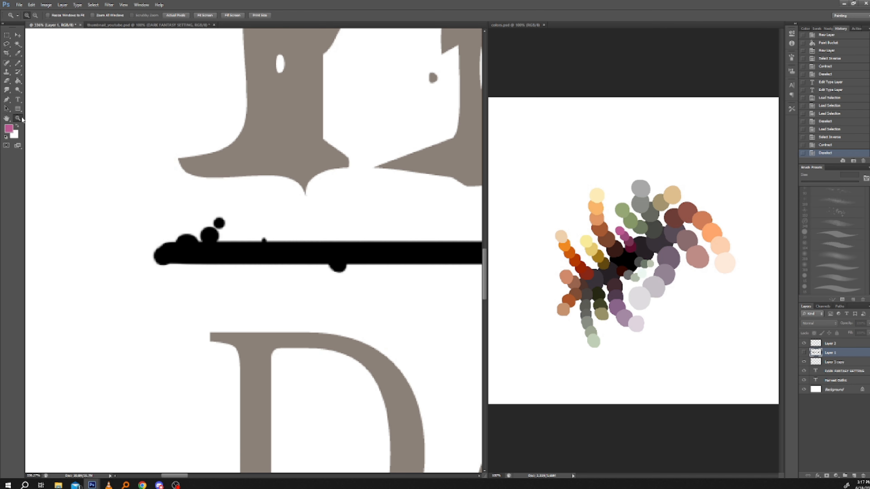
{"action": "right_click", "coordinate": [139, 198]}
{"action": "left_click", "coordinate": [154, 202]}
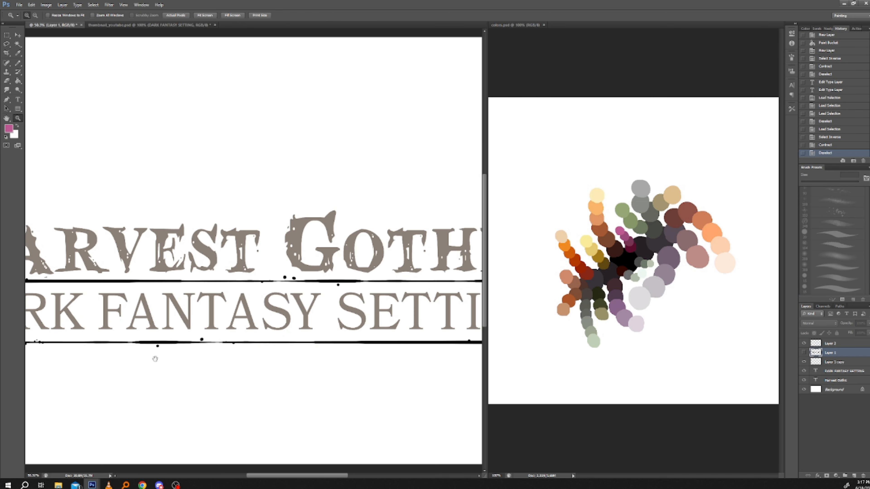
{"action": "left_click_drag", "start_coordinate": [156, 359], "coordinate": [188, 301]}
{"action": "left_click", "coordinate": [210, 303], "text": "alt"}
{"action": "left_click", "coordinate": [204, 298], "text": "alt"}
{"action": "left_click_drag", "start_coordinate": [274, 312], "coordinate": [272, 293]}
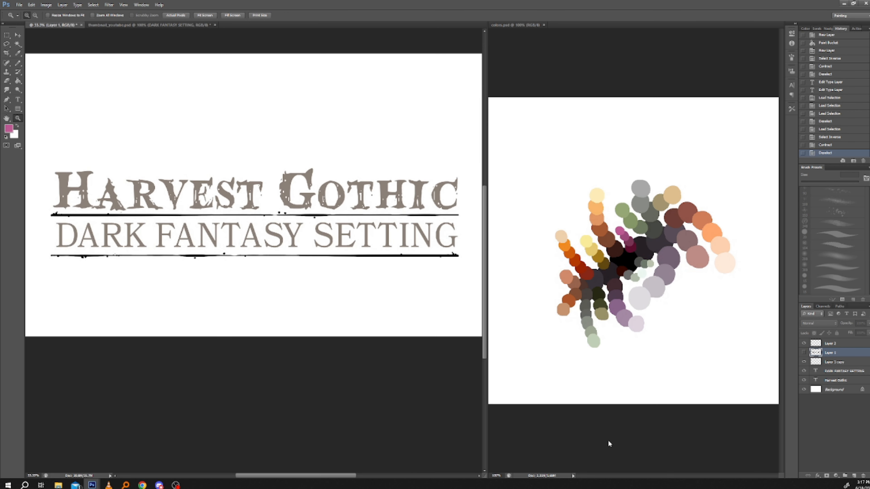
Step: Switch back to the black lettering on Layer 1, hide the underline layer copy, and check the letter H up close
{"action": "left_click", "coordinate": [804, 361]}
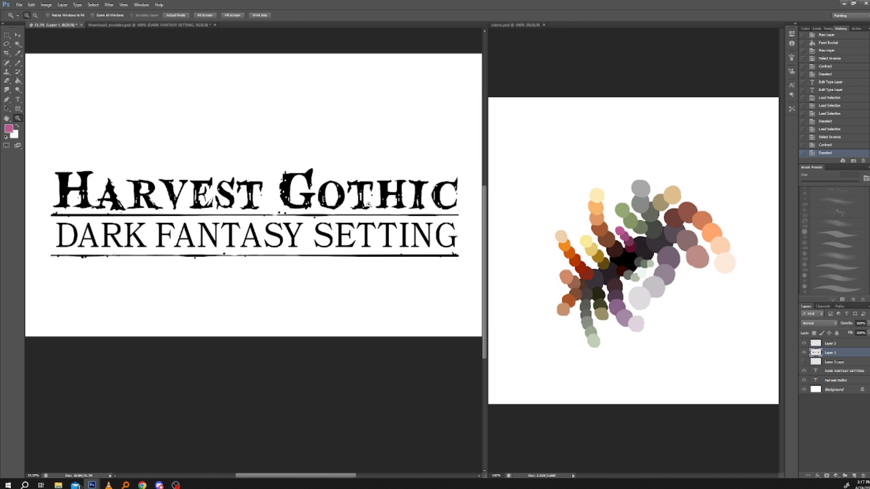
{"action": "left_click_drag", "start_coordinate": [49, 164], "coordinate": [106, 238]}
{"action": "right_click", "coordinate": [130, 278]}
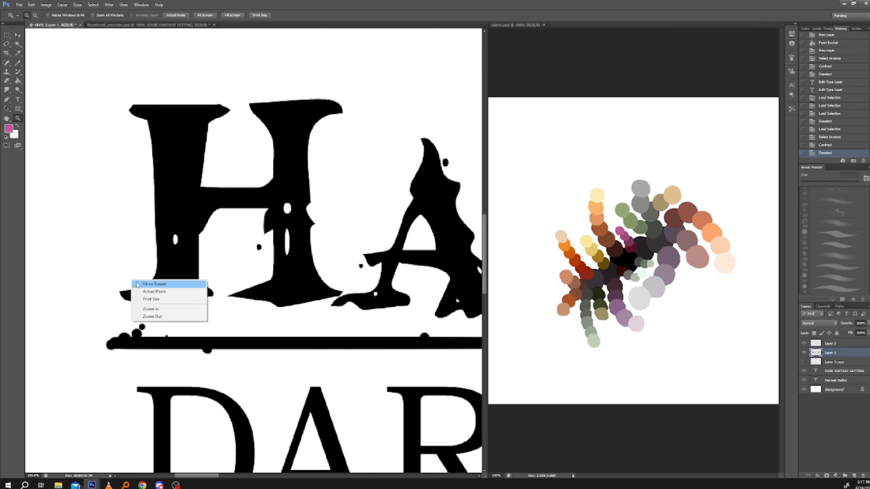
{"action": "left_click", "coordinate": [147, 284]}
{"action": "left_click", "coordinate": [191, 336], "text": "alt"}
{"action": "left_click", "coordinate": [198, 342], "text": "alt"}
{"action": "left_click_drag", "start_coordinate": [211, 330], "coordinate": [231, 322]}
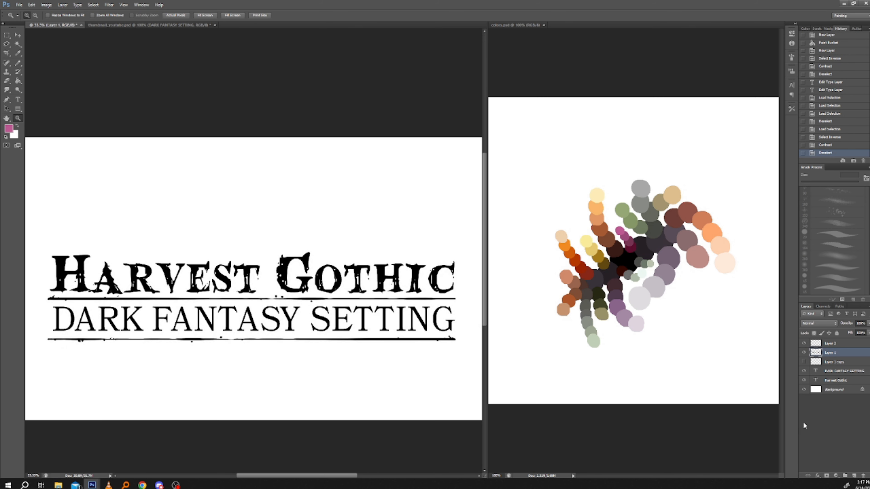
Step: Rename Layer 1 to "base" and hide the two original text layers
{"action": "double_click", "coordinate": [830, 355]}
{"action": "key", "text": "Return"}
{"action": "left_click", "coordinate": [829, 343]}
{"action": "left_click", "coordinate": [831, 355]}
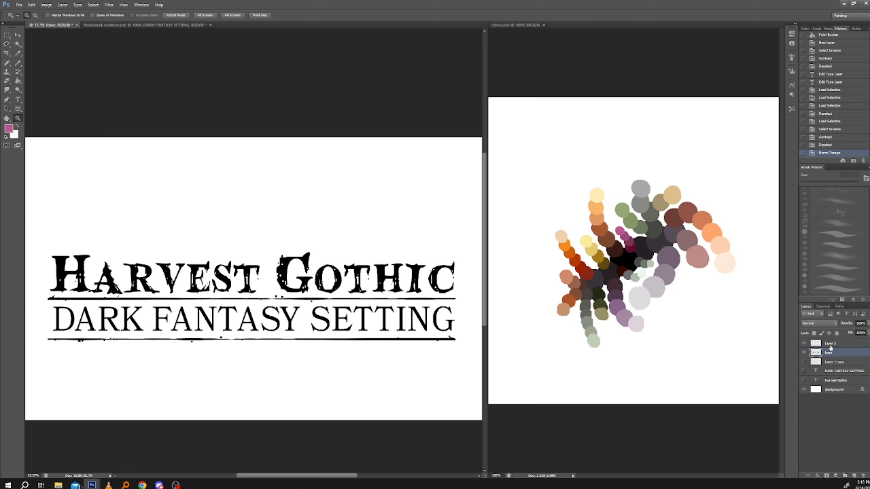
Step: Load the outline of the base layer's lettering and lines as a selection
{"action": "left_click_drag", "start_coordinate": [27, 175], "coordinate": [291, 398]}
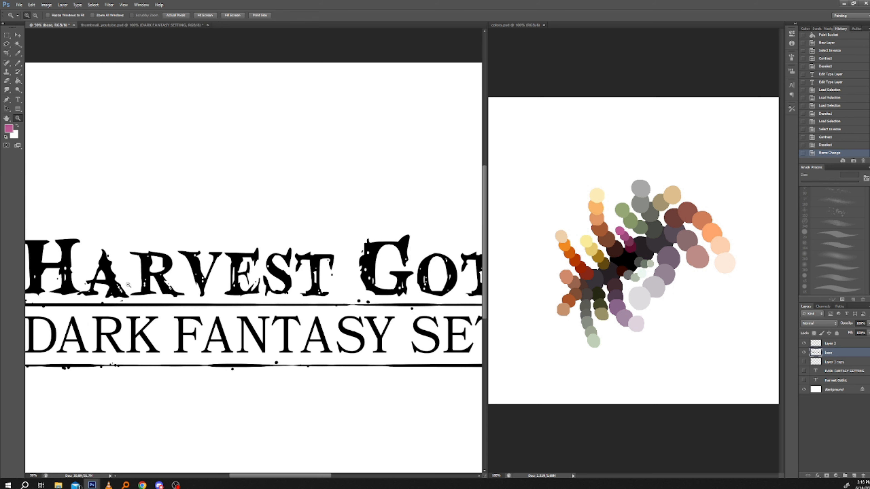
{"action": "left_click", "coordinate": [141, 290]}
{"action": "left_click_drag", "start_coordinate": [141, 289], "coordinate": [168, 293]}
{"action": "left_click_drag", "start_coordinate": [428, 352], "coordinate": [26, 281]}
{"action": "left_click_drag", "start_coordinate": [208, 324], "coordinate": [516, 372]}
{"action": "left_click_drag", "start_coordinate": [166, 334], "coordinate": [205, 352]}
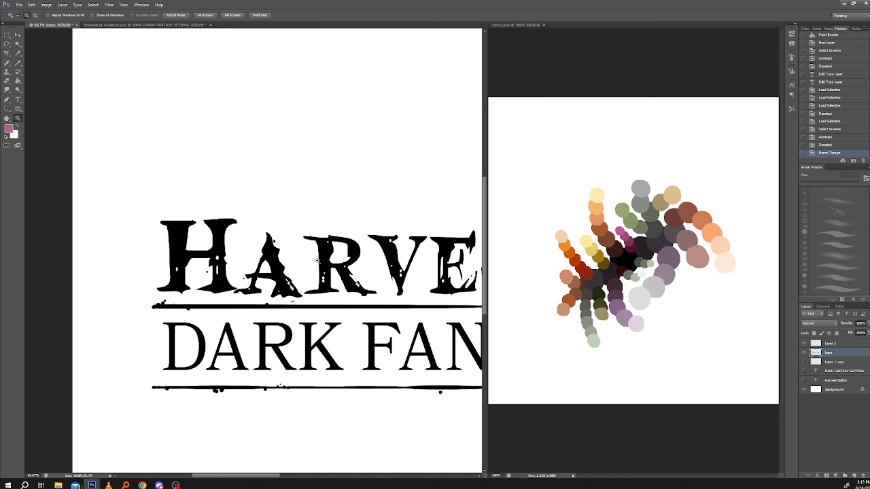
{"action": "left_click", "coordinate": [815, 354], "text": "ctrl"}
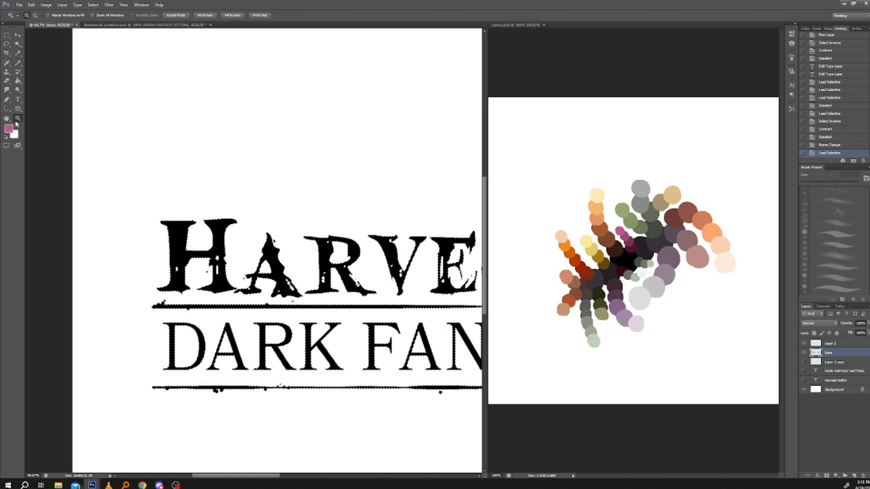
Step: Examine how the selection follows the edges of the letters H and A at high magnification
{"action": "left_click_drag", "start_coordinate": [149, 203], "coordinate": [179, 274]}
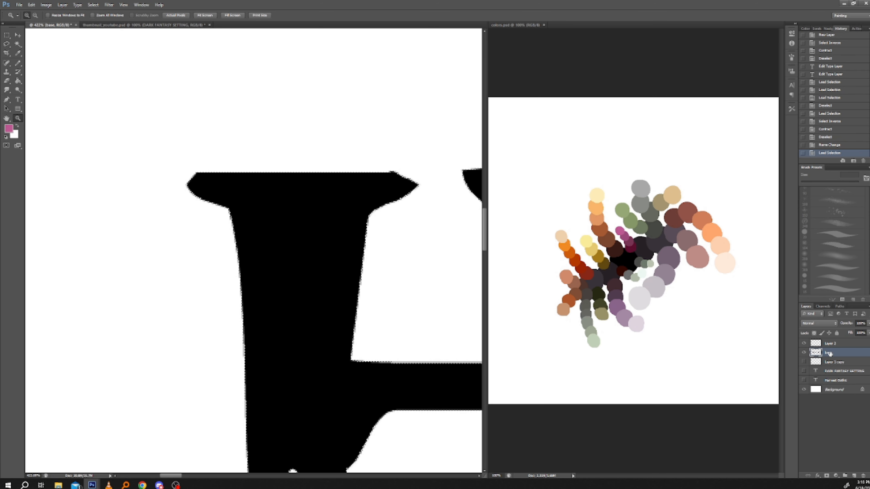
{"action": "left_click_drag", "start_coordinate": [201, 271], "coordinate": [177, 252]}
{"action": "right_click", "coordinate": [126, 185]}
{"action": "left_click", "coordinate": [153, 191]}
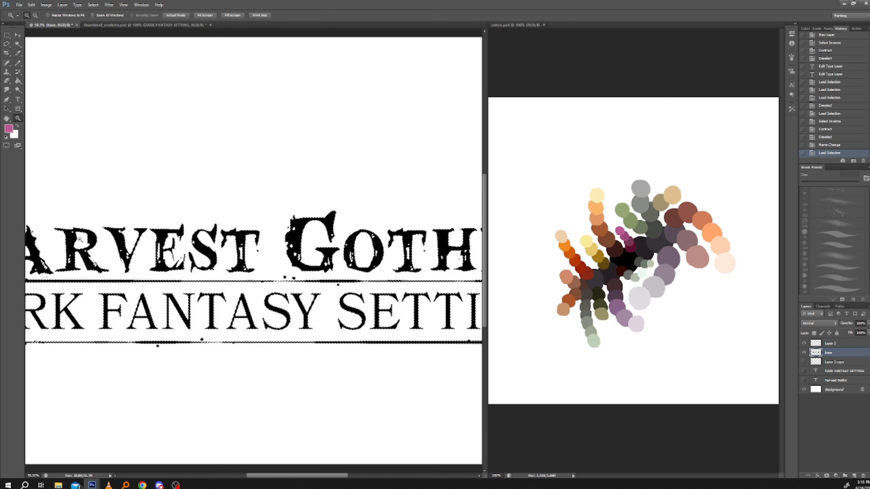
{"action": "left_click", "coordinate": [82, 243]}
{"action": "left_click", "coordinate": [82, 243]}
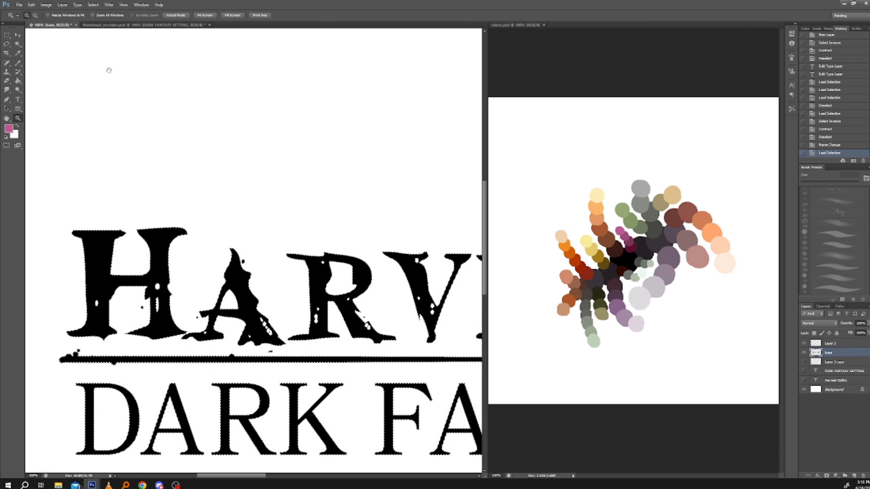
{"action": "left_click", "coordinate": [97, 4]}
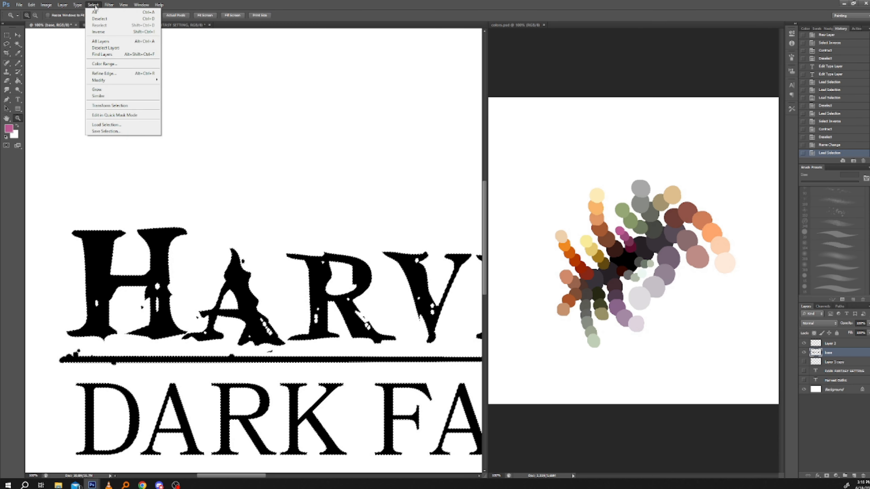
{"action": "mouse_move", "coordinate": [144, 80]}
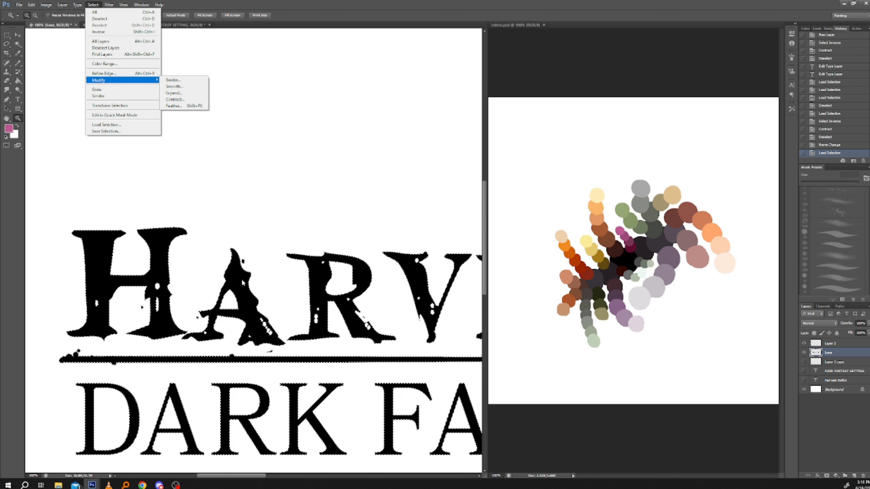
{"action": "left_click", "coordinate": [233, 250]}
{"action": "left_click_drag", "start_coordinate": [221, 233], "coordinate": [246, 275]}
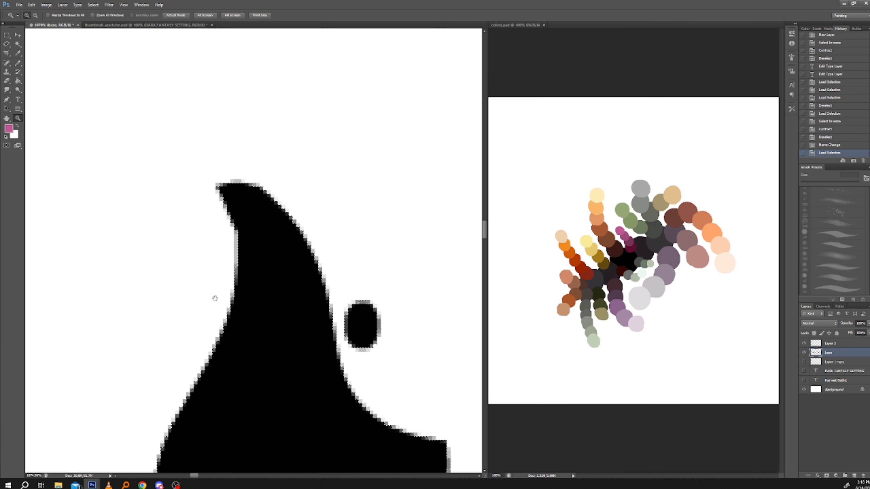
{"action": "left_click_drag", "start_coordinate": [168, 287], "coordinate": [203, 312]}
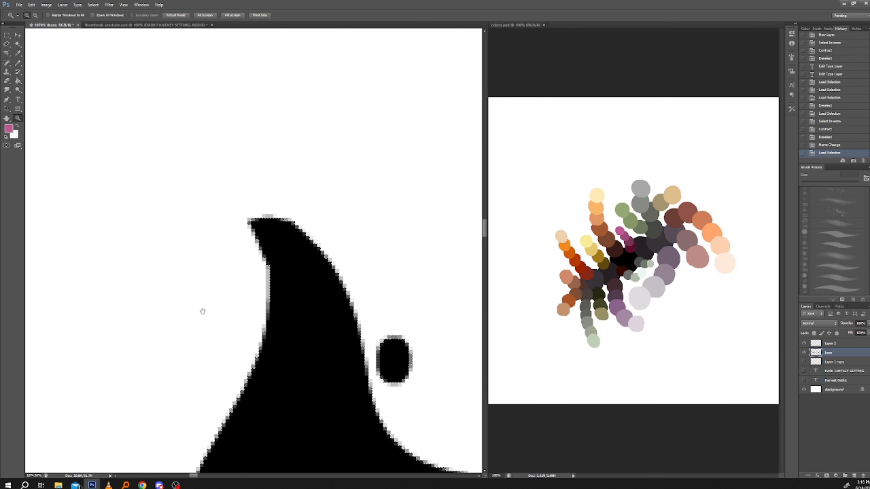
Step: Invert the selection so it covers the area around the lettering
{"action": "left_click", "coordinate": [94, 5]}
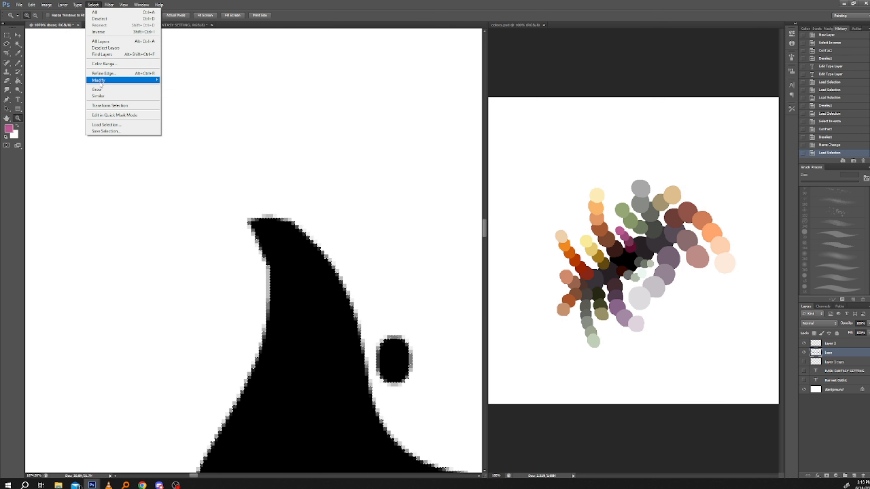
{"action": "mouse_move", "coordinate": [137, 80]}
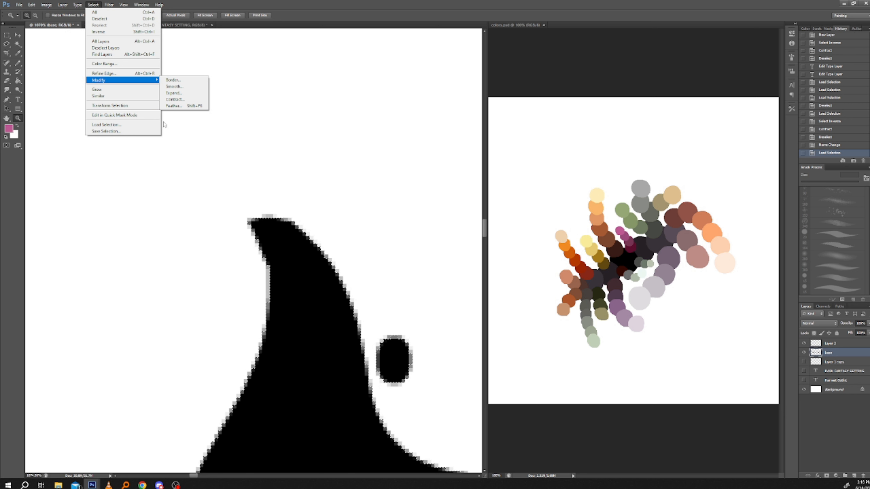
{"action": "left_click", "coordinate": [99, 32]}
Step: Contract the inverted selection and inspect the resulting gap around and inside the letter A
{"action": "scroll", "coordinate": [169, 254], "scroll_direction": "left", "scroll_amount": 2}
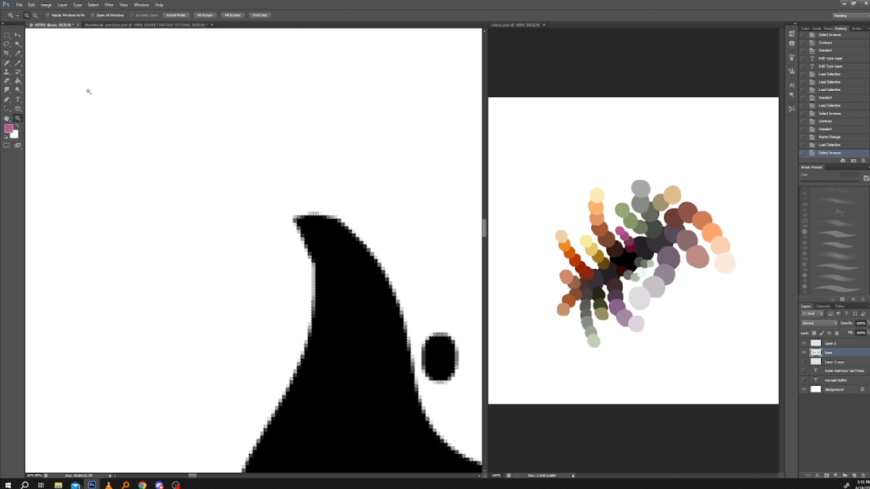
{"action": "scroll", "coordinate": [204, 218], "scroll_direction": "down", "scroll_amount": 4}
{"action": "left_click_drag", "start_coordinate": [342, 413], "coordinate": [112, 68]}
{"action": "left_click_drag", "start_coordinate": [174, 192], "coordinate": [252, 100]}
{"action": "left_click_drag", "start_coordinate": [229, 252], "coordinate": [425, 478]}
{"action": "left_click", "coordinate": [93, 4]}
{"action": "mouse_move", "coordinate": [150, 80]}
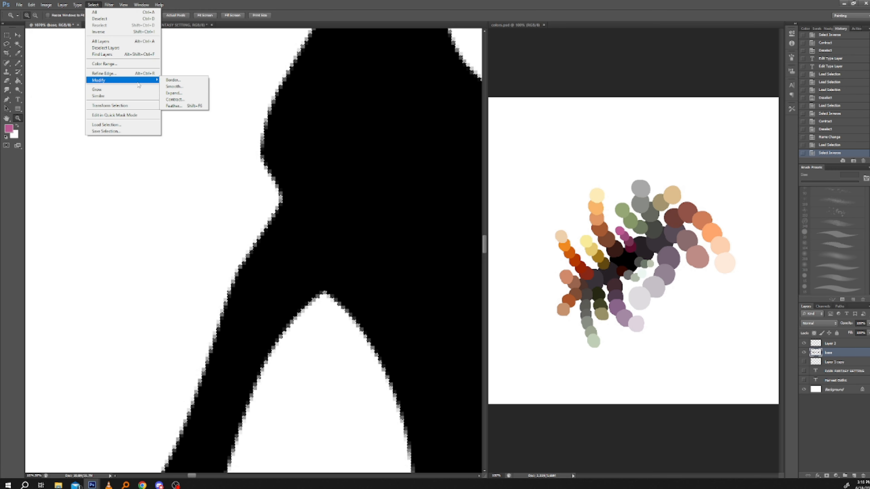
{"action": "left_click", "coordinate": [164, 99]}
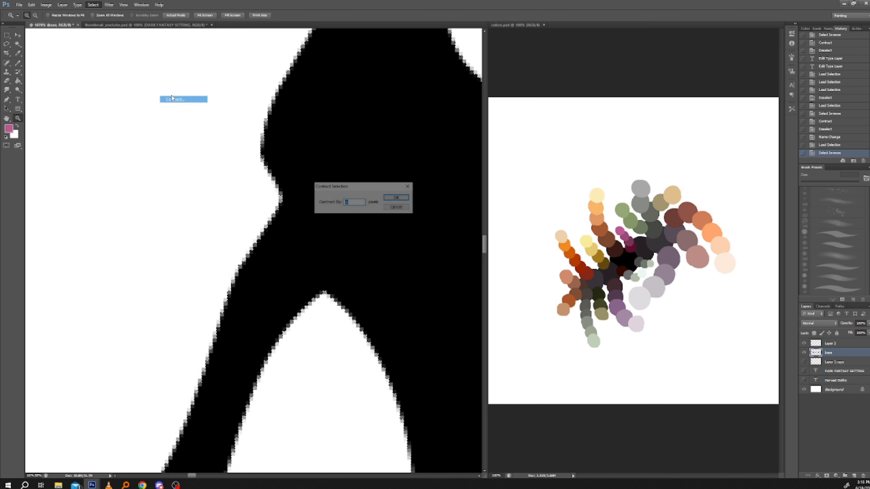
{"action": "left_click", "coordinate": [397, 198]}
{"action": "left_click_drag", "start_coordinate": [214, 172], "coordinate": [186, 437]}
{"action": "left_click_drag", "start_coordinate": [238, 291], "coordinate": [138, 182]}
{"action": "left_click_drag", "start_coordinate": [295, 319], "coordinate": [260, 56]}
{"action": "left_click_drag", "start_coordinate": [99, 377], "coordinate": [177, 243]}
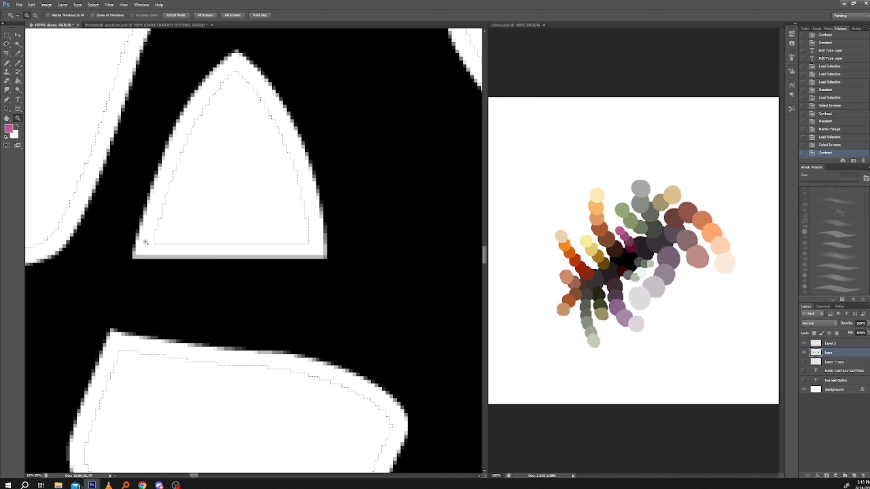
Step: Examine the contracted selection's gap around the letter A's edges and ink specks, and return to the whole logo
{"action": "left_click_drag", "start_coordinate": [121, 373], "coordinate": [216, 284]}
{"action": "left_click_drag", "start_coordinate": [111, 350], "coordinate": [139, 338]}
{"action": "left_click_drag", "start_coordinate": [170, 236], "coordinate": [292, 374]}
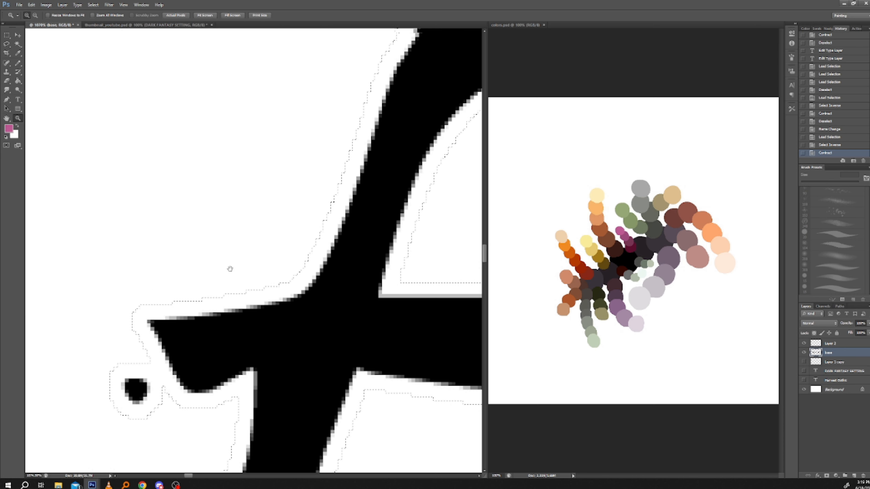
{"action": "left_click", "coordinate": [93, 5]}
{"action": "left_click", "coordinate": [190, 7]}
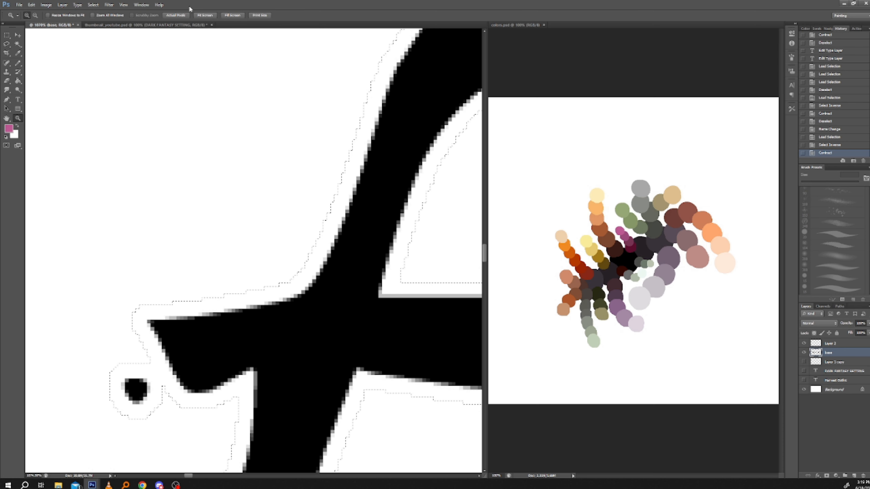
{"action": "key", "text": "ctrl+0"}
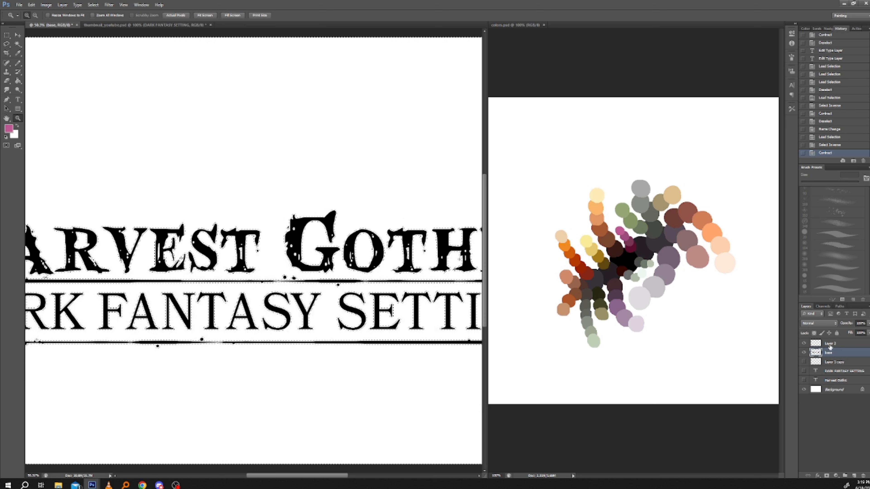
Step: Fill the contracted selection with the pink foreground color on the empty layer above base
{"action": "left_click", "coordinate": [829, 345]}
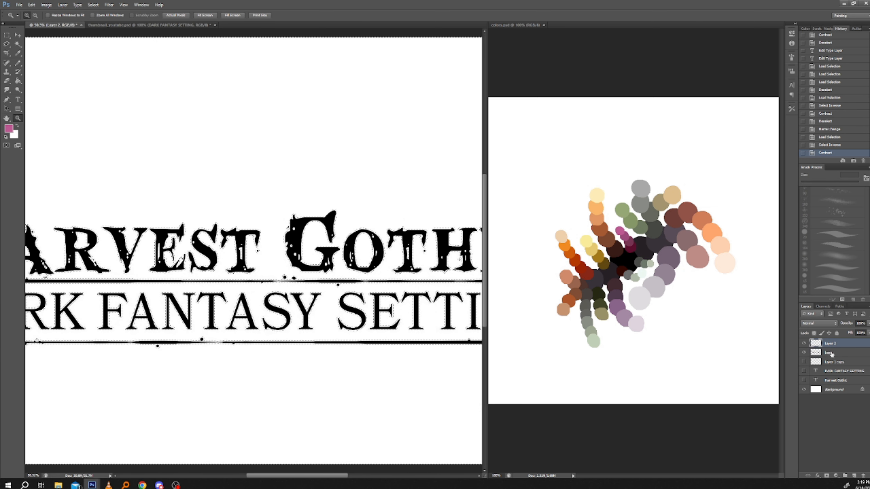
{"action": "left_click", "coordinate": [31, 4]}
{"action": "left_click", "coordinate": [36, 102]}
{"action": "key", "text": "Return"}
{"action": "left_click_drag", "start_coordinate": [105, 143], "coordinate": [97, 85]}
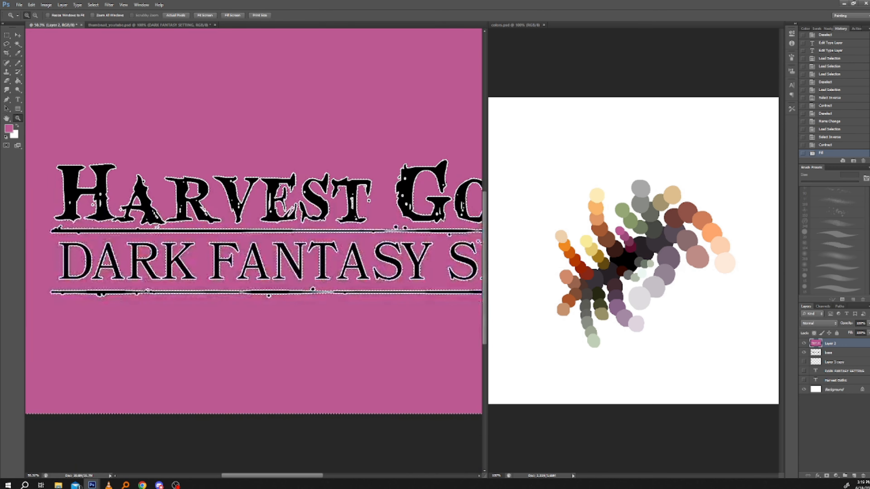
Step: Undo the pink fill and invert the selection so it covers the lettering plus its surrounding margin
{"action": "left_click", "coordinate": [824, 145]}
{"action": "left_click", "coordinate": [93, 5]}
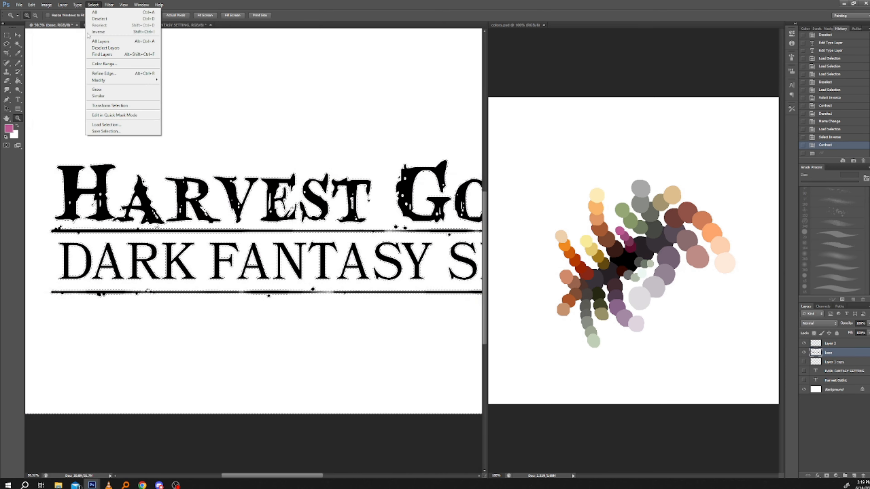
{"action": "left_click", "coordinate": [102, 32]}
{"action": "left_click_drag", "start_coordinate": [106, 78], "coordinate": [107, 67]}
Step: Fill the enlarged lettering selection on the layer above base with orange-red sampled from the color palette, and deselect
{"action": "left_click", "coordinate": [830, 344]}
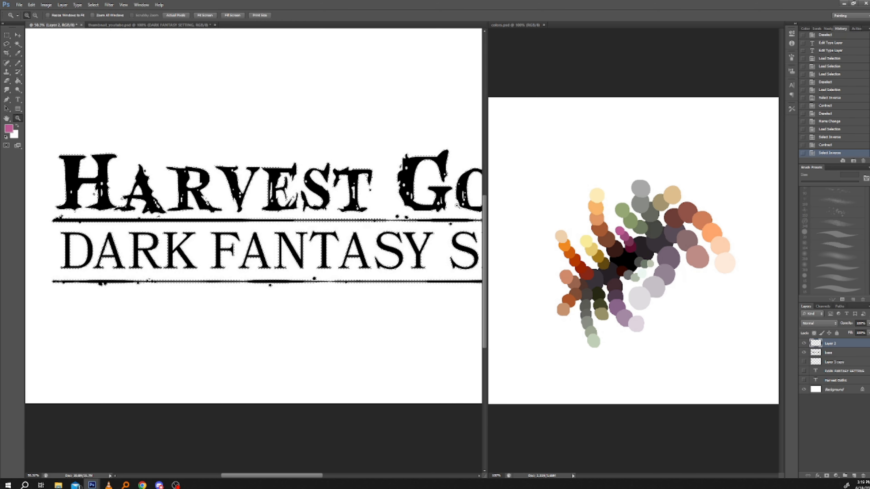
{"action": "left_click", "coordinate": [18, 81]}
{"action": "scroll", "coordinate": [247, 305], "scroll_direction": "up", "scroll_amount": 2}
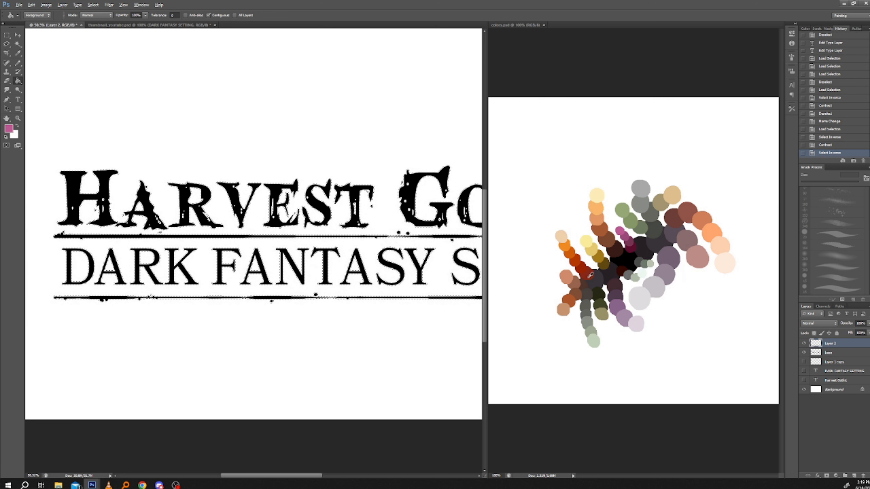
{"action": "left_click", "coordinate": [581, 267], "text": "alt"}
{"action": "left_click", "coordinate": [31, 5]}
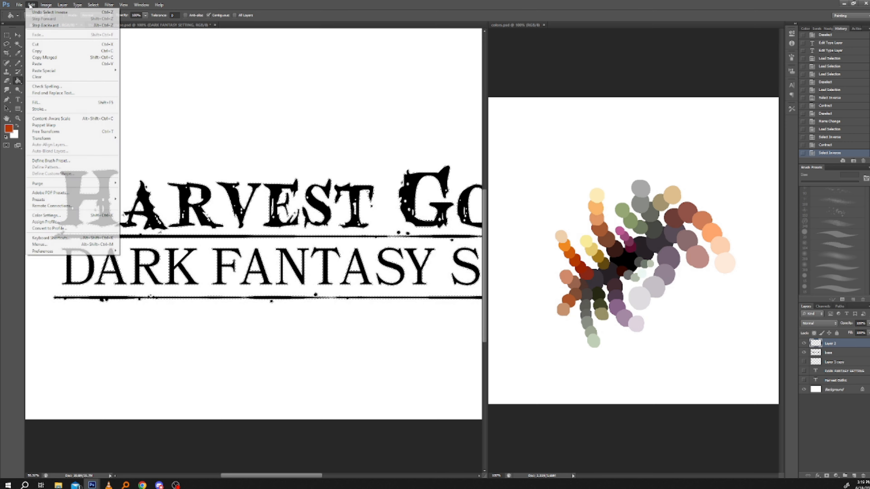
{"action": "left_click", "coordinate": [35, 102]}
{"action": "key", "text": "Return"}
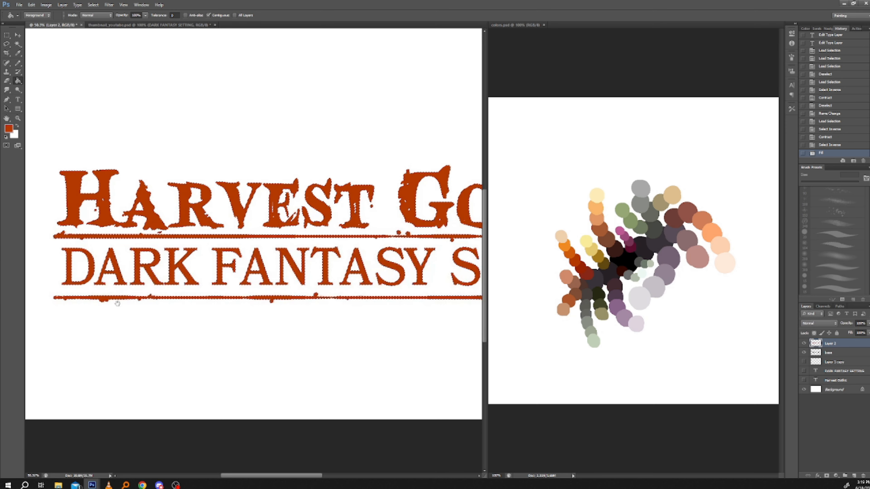
{"action": "left_click_drag", "start_coordinate": [118, 305], "coordinate": [180, 308]}
{"action": "left_click", "coordinate": [18, 118]}
{"action": "left_click_drag", "start_coordinate": [115, 146], "coordinate": [171, 225]}
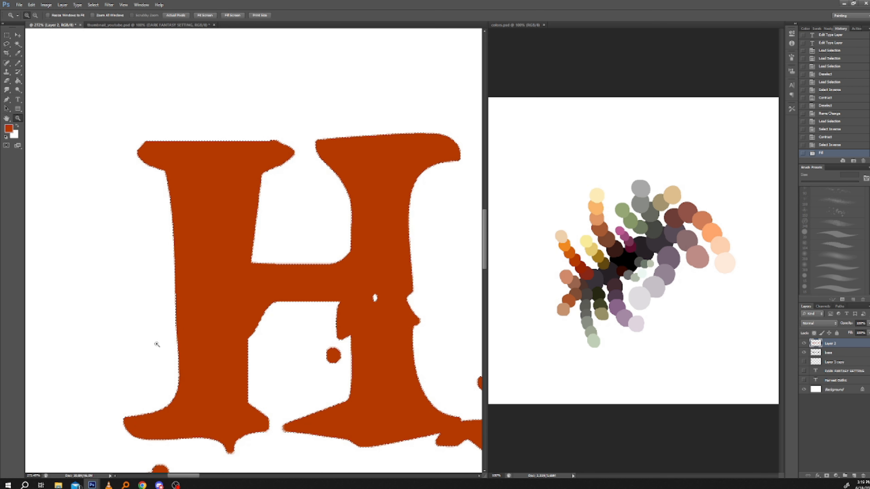
{"action": "left_click", "coordinate": [93, 5]}
{"action": "left_click", "coordinate": [99, 19]}
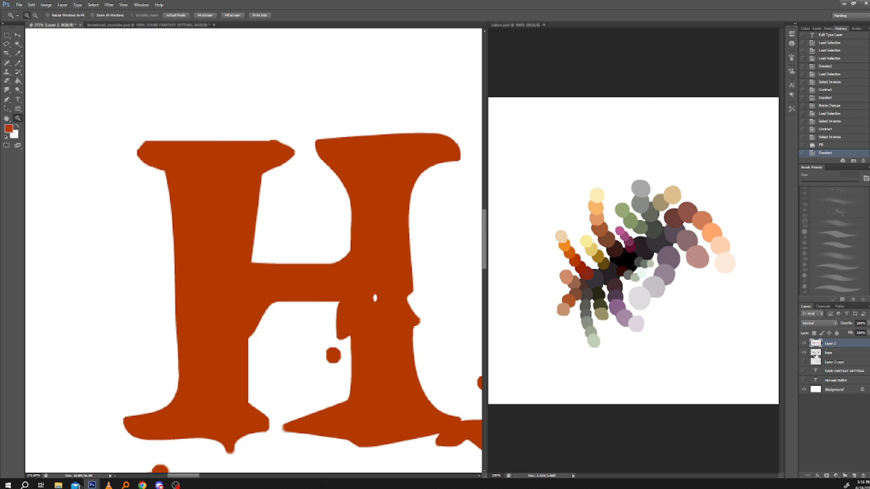
Step: Load the base layer's lettering as a selection, delete that area from the orange-red layer, and deselect
{"action": "left_click", "coordinate": [821, 357], "text": "ctrl"}
{"action": "left_click", "coordinate": [803, 343]}
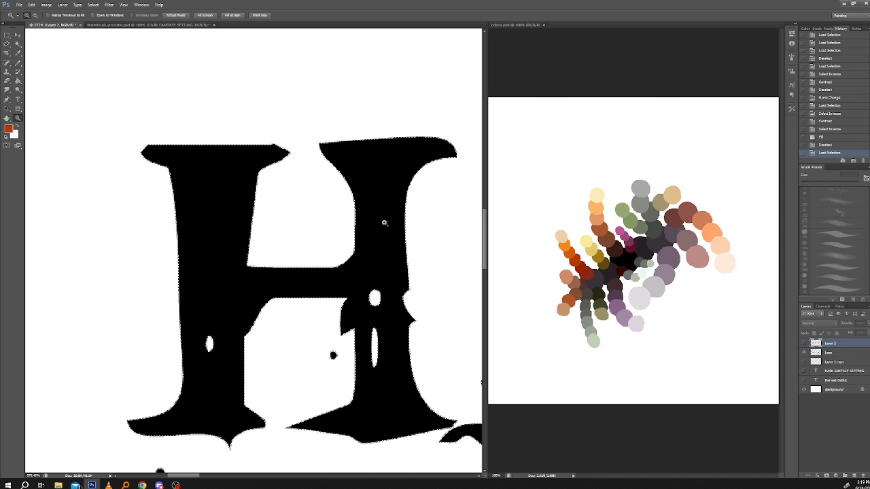
{"action": "left_click", "coordinate": [804, 343]}
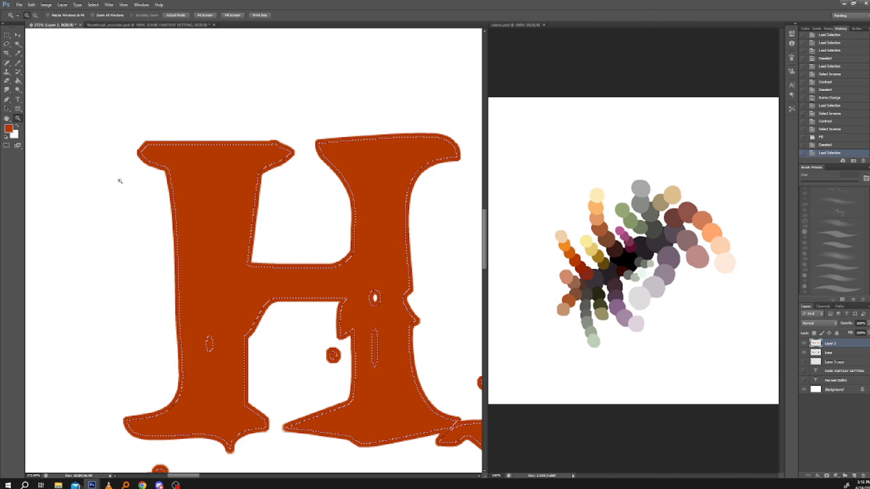
{"action": "key", "text": "Delete"}
{"action": "left_click", "coordinate": [93, 5]}
{"action": "left_click", "coordinate": [99, 18]}
Step: Examine the orange-red outline around the title, subtitle and divider lines at several magnifications
{"action": "left_click_drag", "start_coordinate": [171, 294], "coordinate": [137, 250]}
{"action": "right_click", "coordinate": [128, 185]}
{"action": "left_click", "coordinate": [134, 189]}
{"action": "left_click", "coordinate": [150, 308]}
{"action": "right_click", "coordinate": [161, 299]}
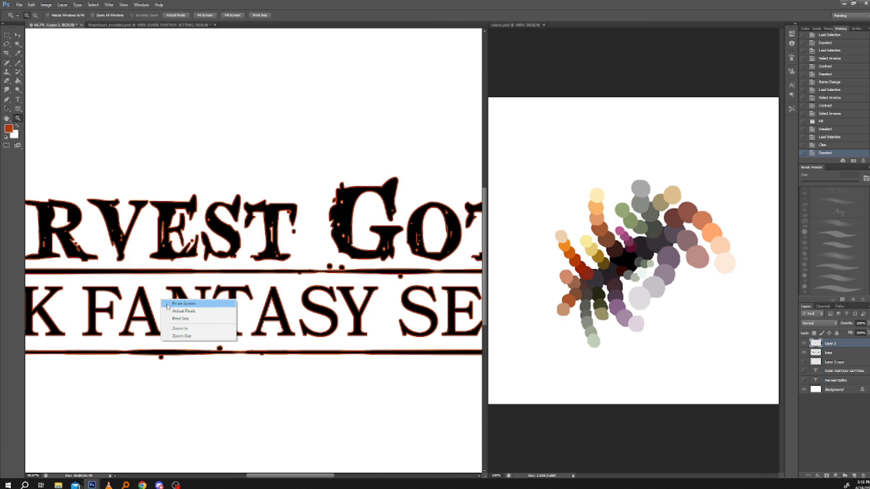
{"action": "left_click", "coordinate": [184, 304]}
{"action": "left_click", "coordinate": [225, 321]}
{"action": "left_click_drag", "start_coordinate": [226, 320], "coordinate": [198, 317]}
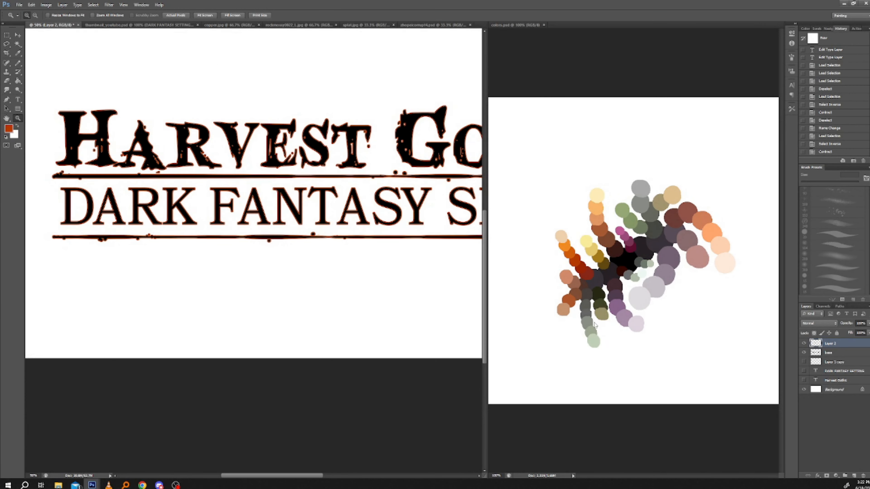
Step: Rename the orange-red outline layer to "border"
{"action": "double_click", "coordinate": [832, 344]}
{"action": "type", "text": "border"}
{"action": "key", "text": "Return"}
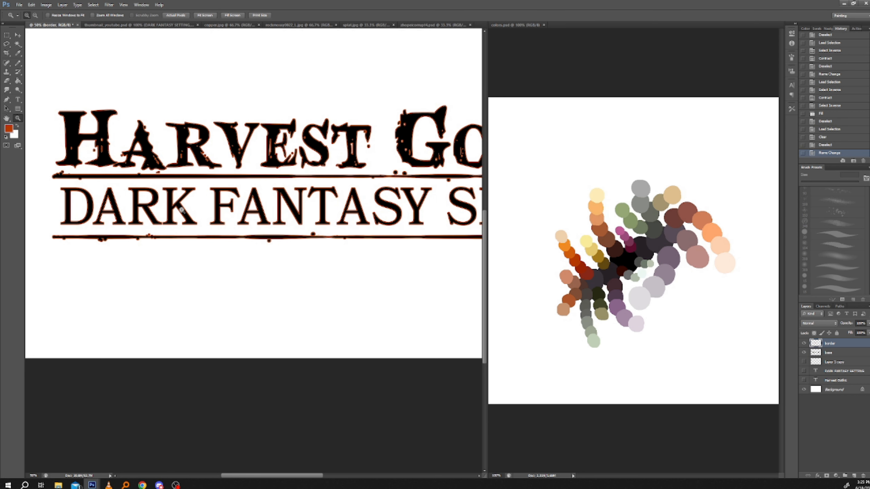
Step: Duplicate the base layer, place the copy directly beneath base, and name it "shadow"
{"action": "left_click_drag", "start_coordinate": [189, 291], "coordinate": [144, 267]}
{"action": "left_click", "coordinate": [829, 354]}
{"action": "right_click", "coordinate": [829, 356]}
{"action": "left_click", "coordinate": [829, 147]}
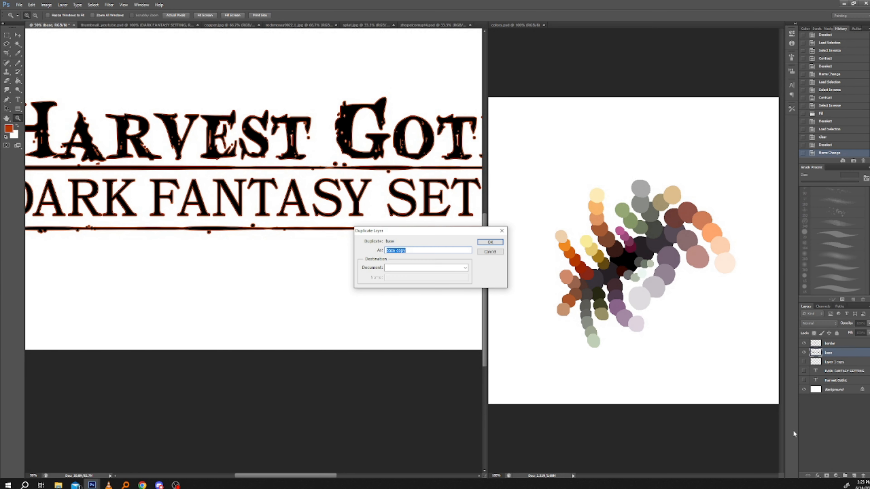
{"action": "key", "text": "Return"}
{"action": "left_click_drag", "start_coordinate": [829, 354], "coordinate": [829, 369]}
{"action": "double_click", "coordinate": [825, 362]}
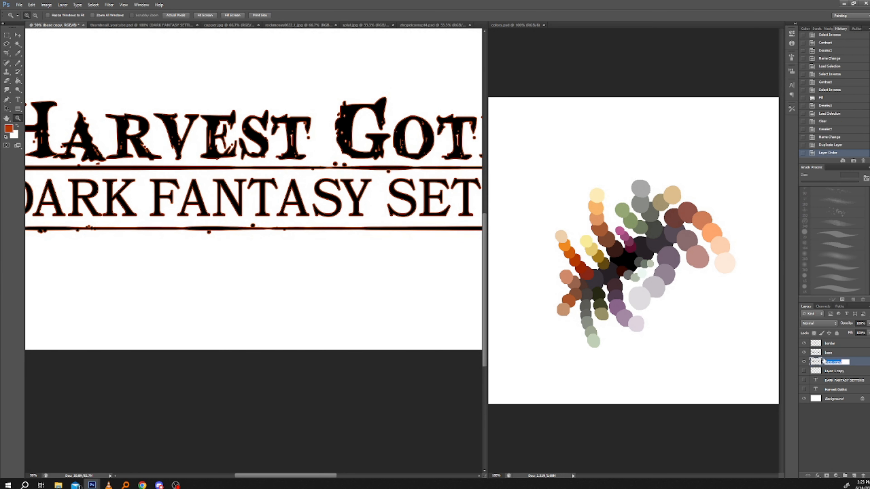
{"action": "type", "text": "shadow"}
{"action": "key", "text": "Return"}
Step: Offset the shadow layer slightly down and to the right of the lettering and set its opacity to 60%
{"action": "key", "text": "v"}
{"action": "left_click_drag", "start_coordinate": [259, 299], "coordinate": [171, 247]}
{"action": "left_click_drag", "start_coordinate": [240, 222], "coordinate": [243, 226]}
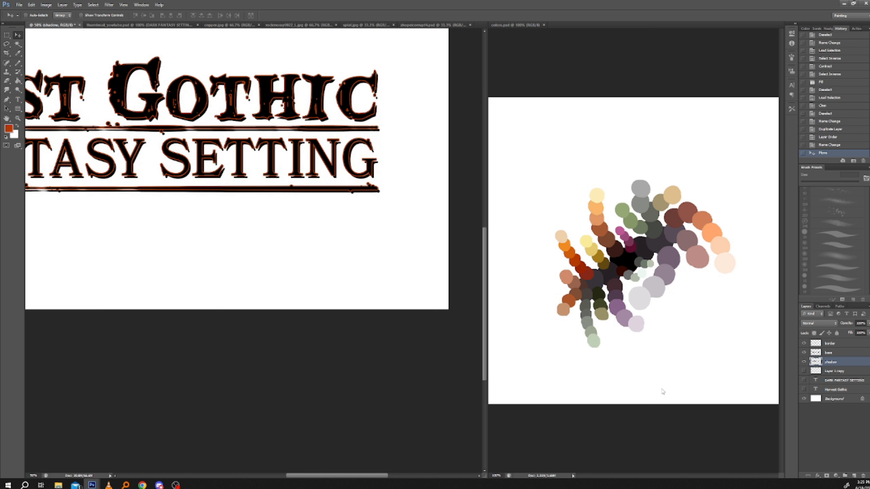
{"action": "left_click_drag", "start_coordinate": [866, 323], "coordinate": [854, 324]}
{"action": "type", "text": "75"}
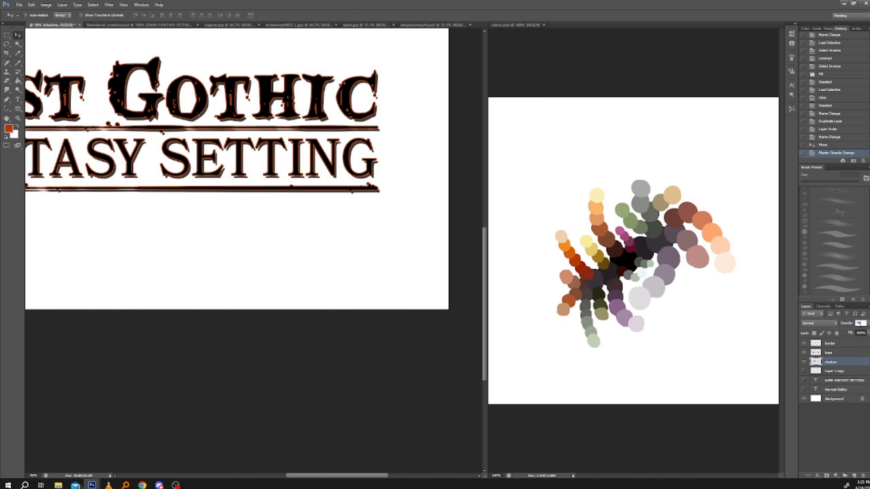
{"action": "type", "text": "60"}
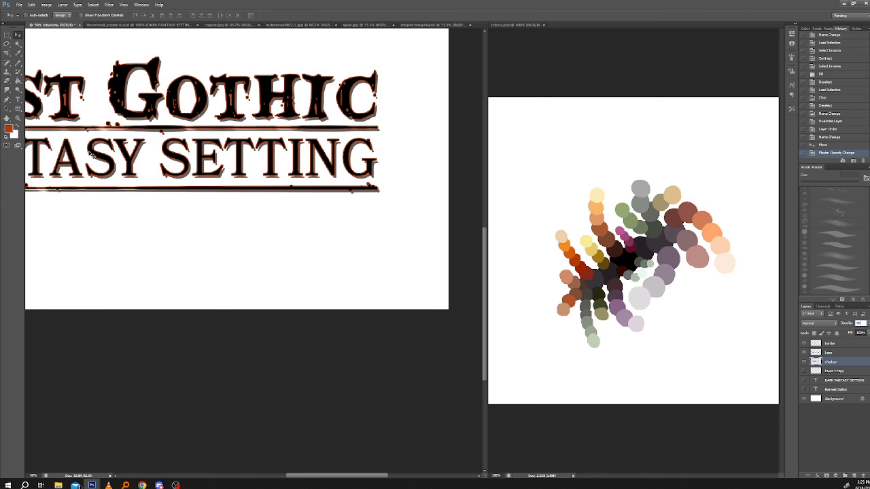
Step: Soften the shadow layer with a Gaussian Blur, keeping the preset radius
{"action": "left_click", "coordinate": [93, 5]}
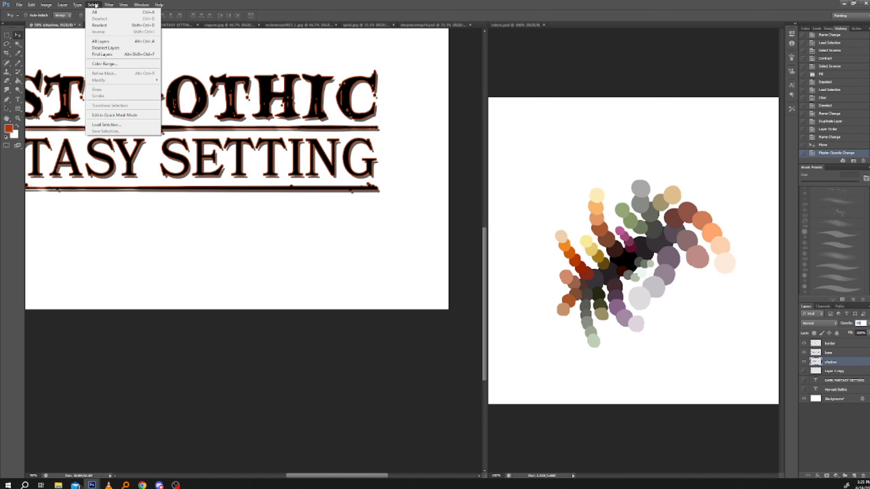
{"action": "left_click", "coordinate": [96, 5]}
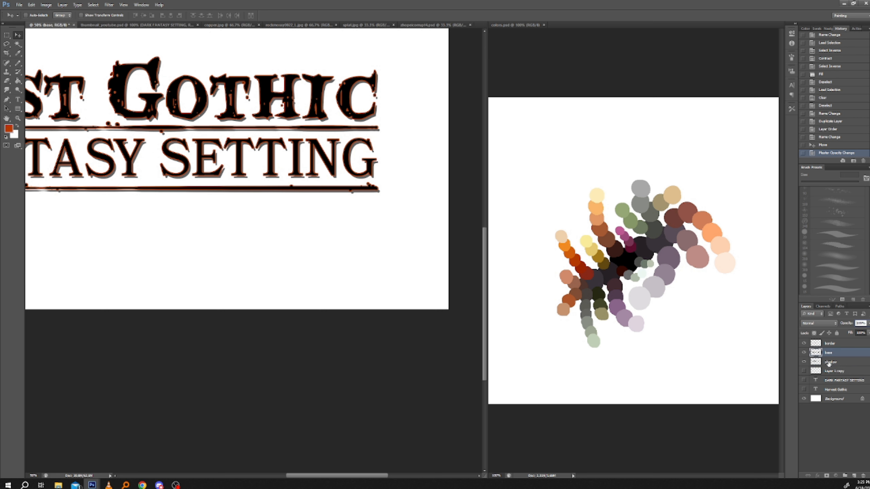
{"action": "left_click", "coordinate": [94, 4]}
{"action": "mouse_move", "coordinate": [109, 4]}
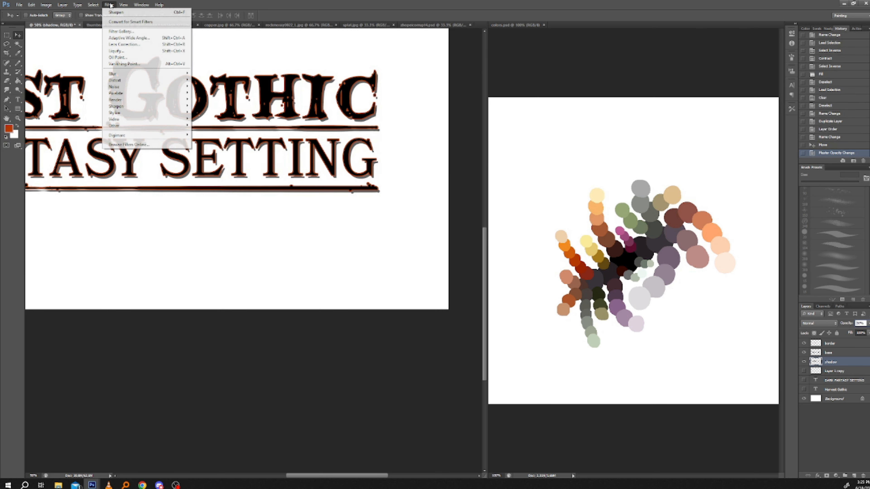
{"action": "mouse_move", "coordinate": [144, 74]}
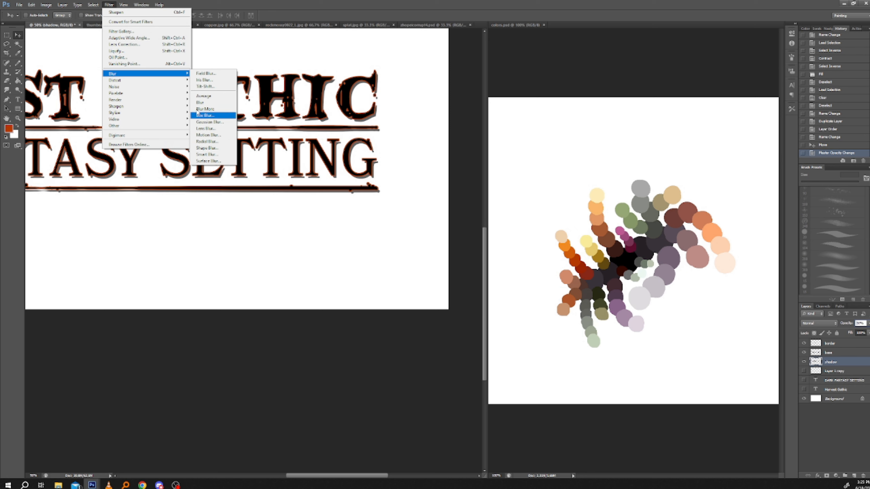
{"action": "left_click", "coordinate": [206, 122]}
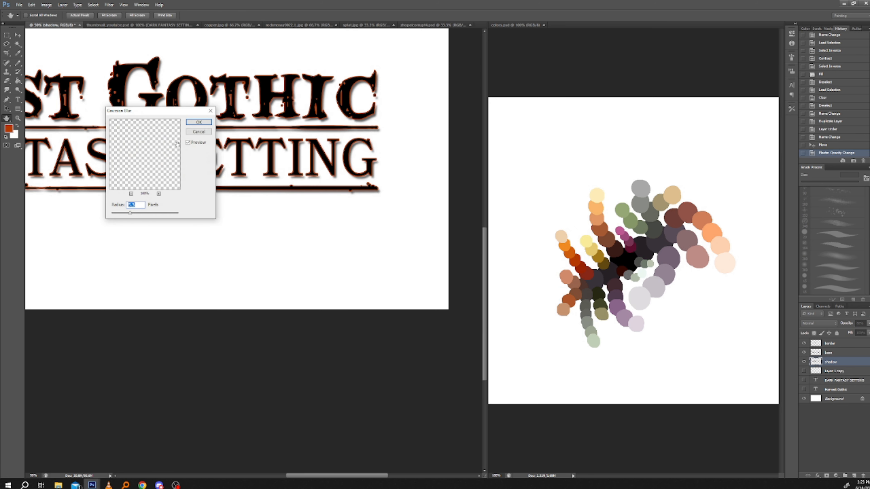
{"action": "left_click", "coordinate": [194, 123]}
Step: Examine the blurred shadow behind the title, subtitle and divider lines across the logo
{"action": "left_click_drag", "start_coordinate": [88, 222], "coordinate": [307, 271]}
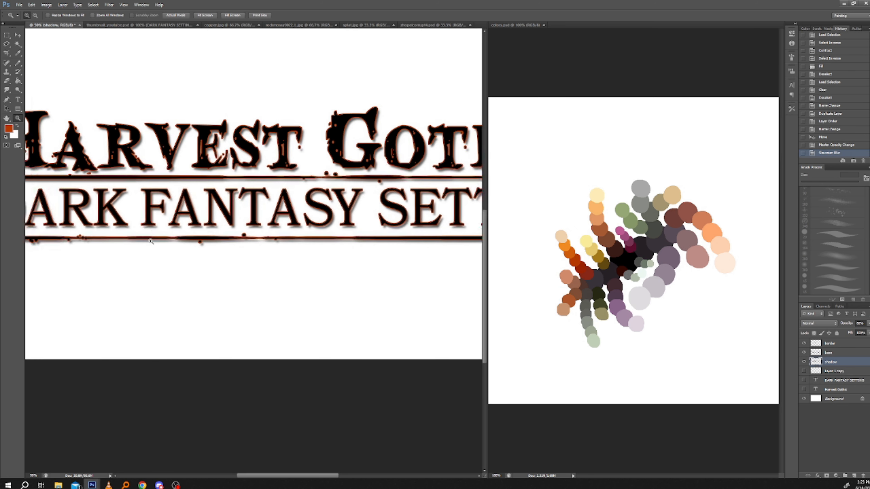
{"action": "left_click", "coordinate": [150, 241]}
{"action": "left_click_drag", "start_coordinate": [62, 272], "coordinate": [173, 284]}
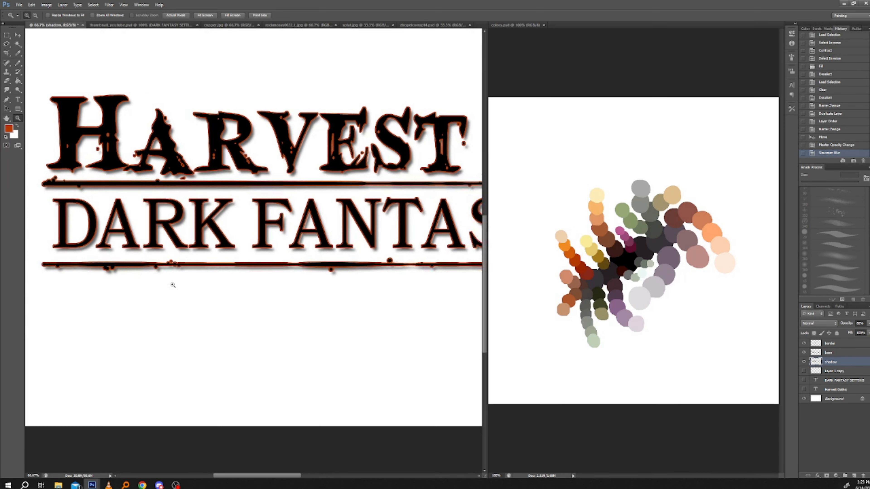
{"action": "left_click", "coordinate": [194, 297], "text": "alt"}
{"action": "left_click_drag", "start_coordinate": [231, 298], "coordinate": [95, 250]}
{"action": "left_click_drag", "start_coordinate": [261, 273], "coordinate": [102, 247]}
{"action": "left_click_drag", "start_coordinate": [177, 249], "coordinate": [259, 285]}
{"action": "left_click_drag", "start_coordinate": [139, 274], "coordinate": [176, 281]}
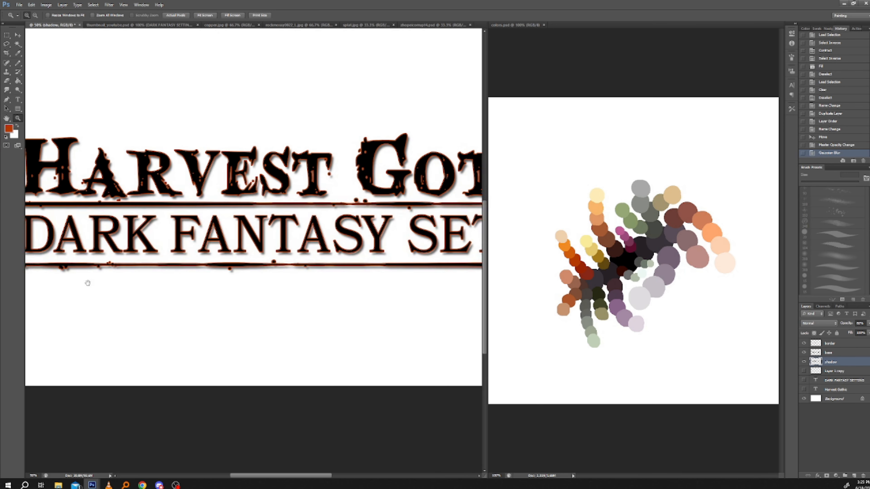
{"action": "left_click_drag", "start_coordinate": [87, 283], "coordinate": [134, 272]}
Step: Load the base layer's lettering as a selection and add a new layer above base named "color"
{"action": "left_click", "coordinate": [833, 354]}
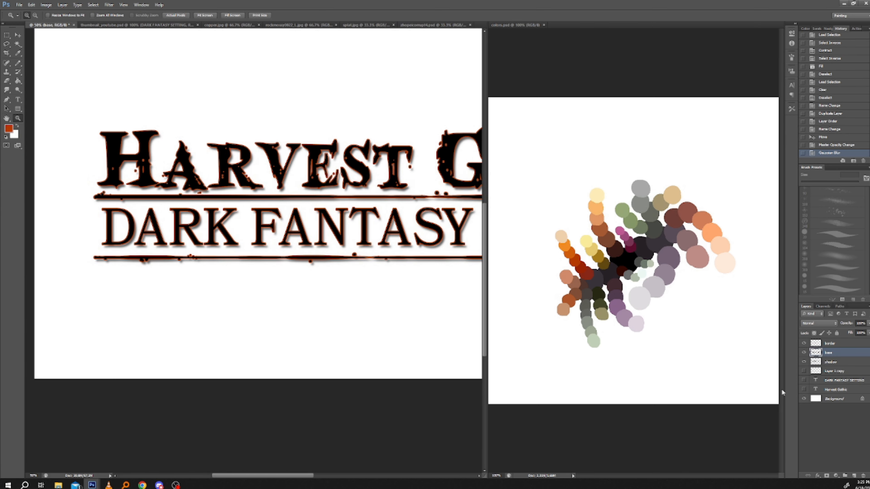
{"action": "left_click", "coordinate": [816, 352], "text": "ctrl"}
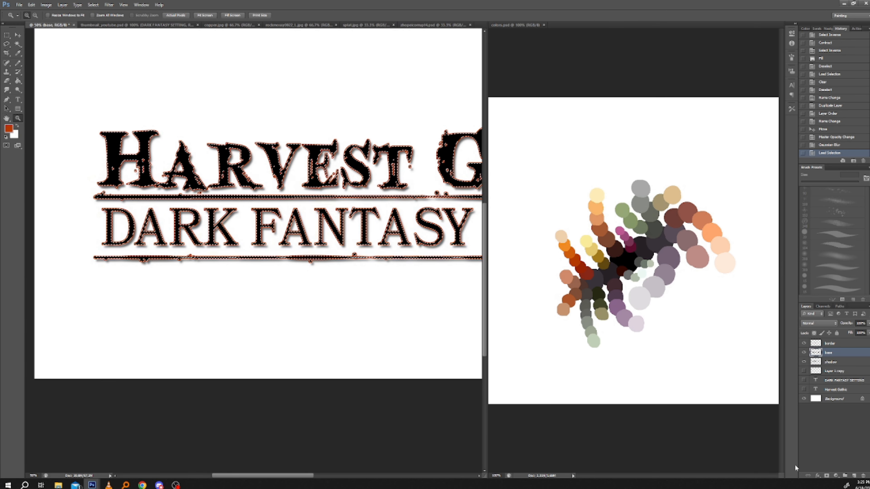
{"action": "left_click", "coordinate": [853, 475]}
{"action": "double_click", "coordinate": [831, 352]}
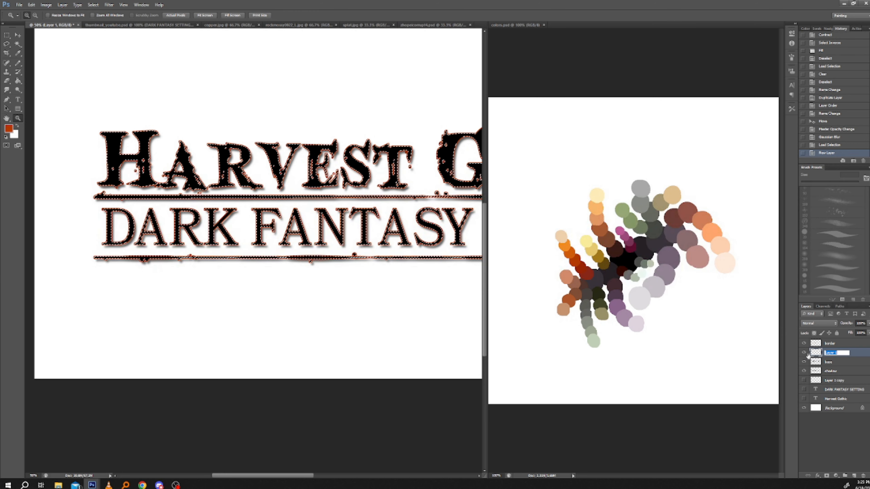
{"action": "type", "text": "color"}
{"action": "key", "text": "Return"}
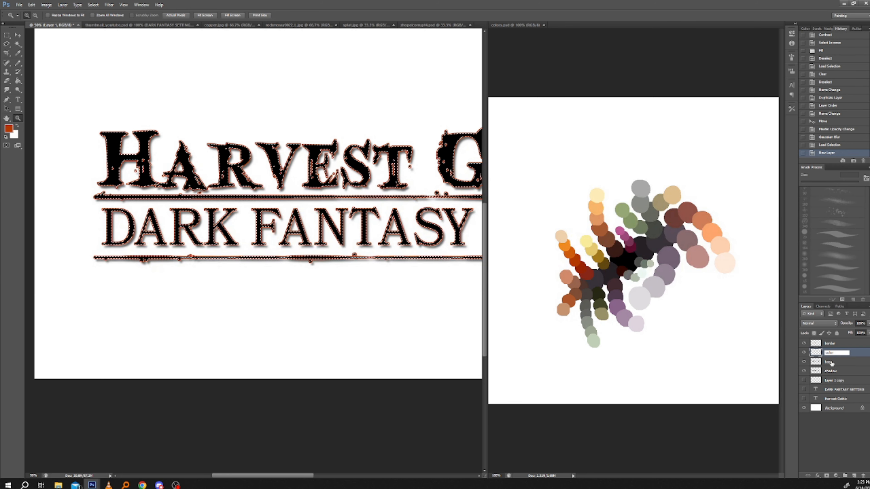
Step: Hide the selection outline around the lettering while keeping the selection active on the color layer
{"action": "left_click", "coordinate": [93, 5]}
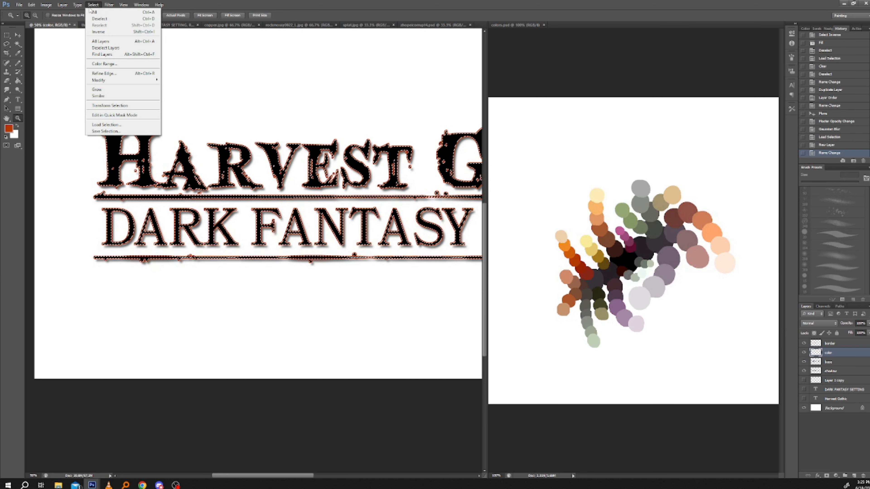
{"action": "left_click", "coordinate": [51, 185]}
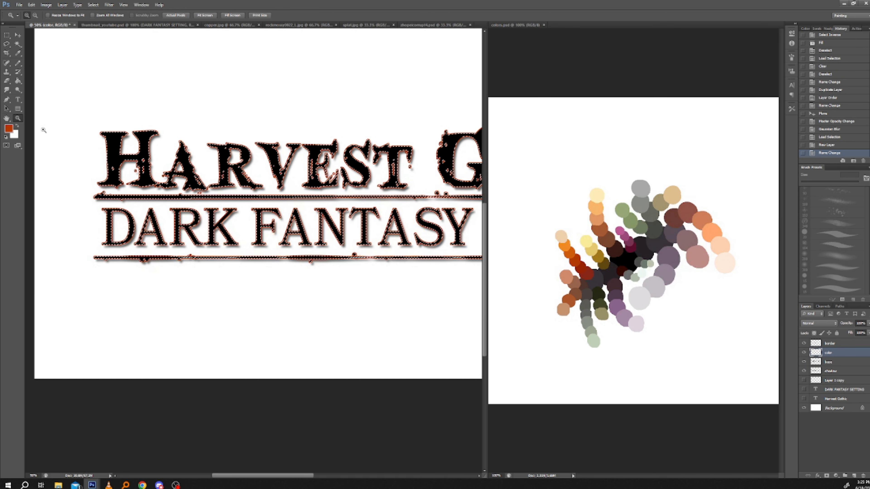
{"action": "key", "text": "ctrl+h"}
{"action": "key", "text": "ctrl+h"}
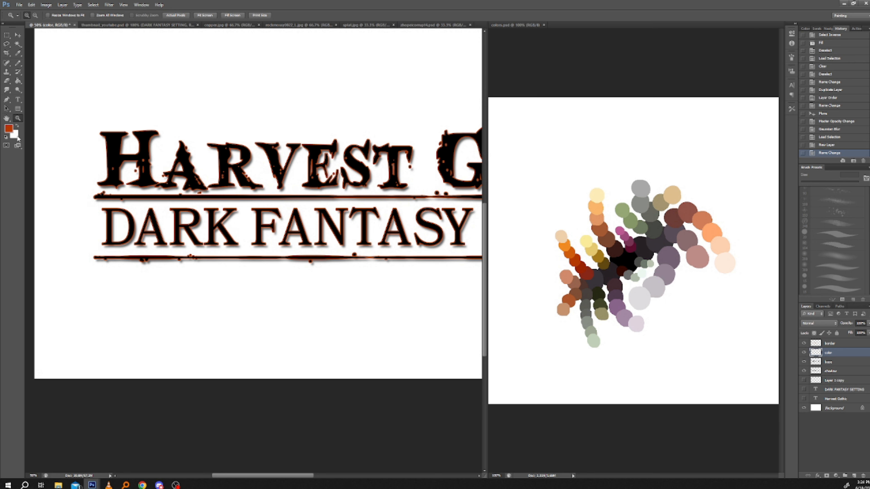
{"action": "mouse_move", "coordinate": [262, 307]}
{"action": "left_mouse_down"}
{"action": "mouse_move", "coordinate": [227, 297]}
{"action": "mouse_move", "coordinate": [247, 303]}
{"action": "left_mouse_up"}
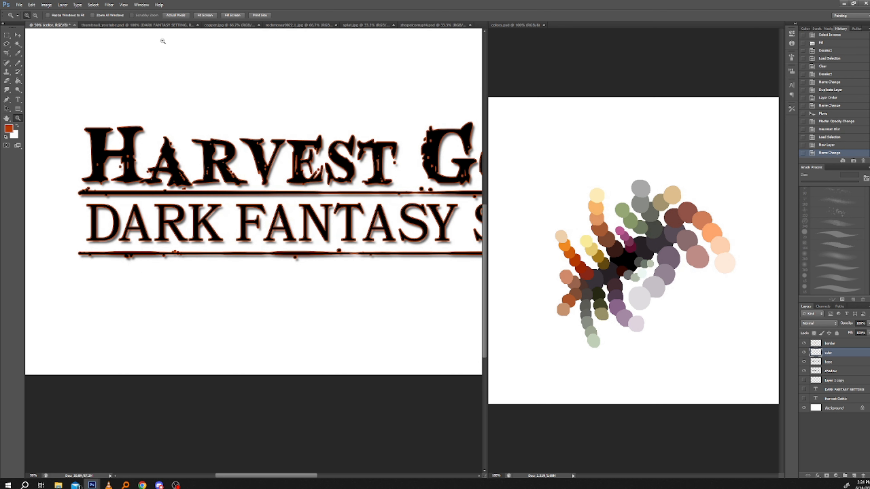
{"action": "left_click_drag", "start_coordinate": [155, 227], "coordinate": [160, 227]}
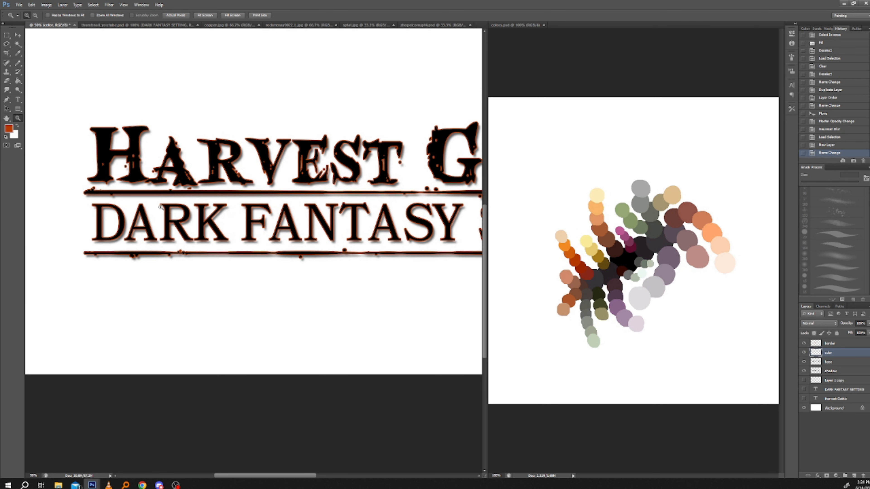
Step: Sample the dark red swatch from the palette document and fill the selected lettering on the color layer with it
{"action": "key", "text": "g"}
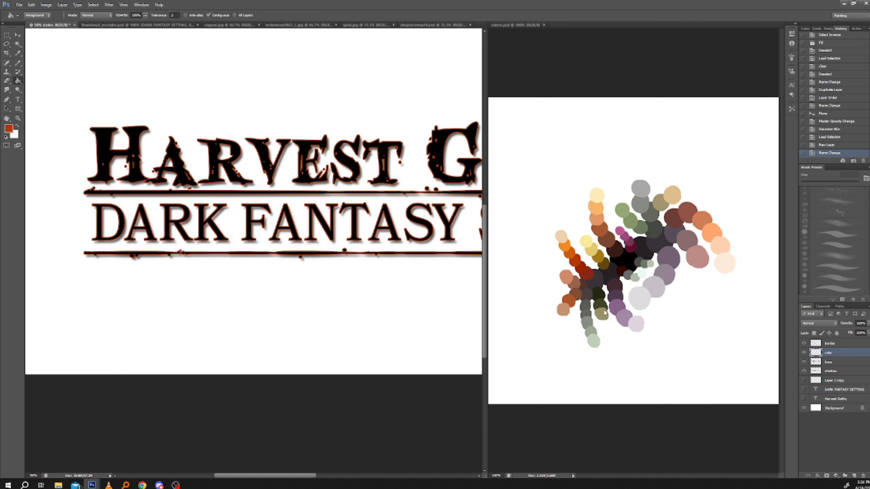
{"action": "left_click", "coordinate": [587, 274], "text": "alt"}
{"action": "left_click", "coordinate": [31, 5]}
{"action": "left_click", "coordinate": [428, 192]}
{"action": "left_click", "coordinate": [31, 6]}
{"action": "left_click", "coordinate": [48, 102]}
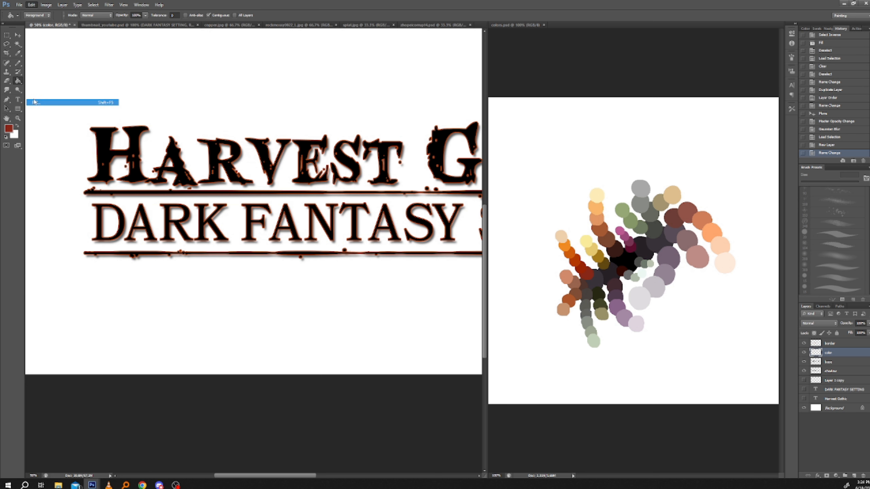
{"action": "key", "text": "Return"}
{"action": "mouse_move", "coordinate": [209, 288]}
{"action": "left_mouse_down"}
{"action": "mouse_move", "coordinate": [138, 272]}
{"action": "mouse_move", "coordinate": [209, 297]}
{"action": "left_mouse_up"}
Step: Examine the dark red lettering up close and across the whole logo
{"action": "left_click", "coordinate": [18, 118]}
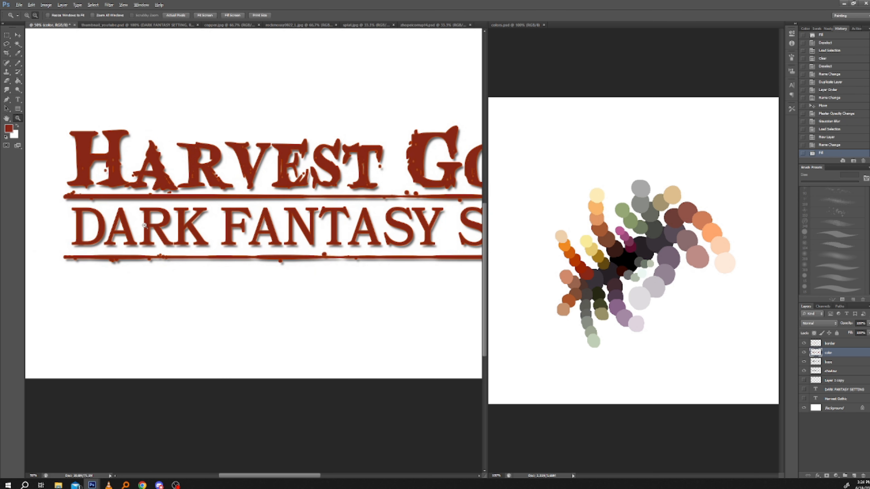
{"action": "left_click", "coordinate": [174, 278], "text": "alt"}
{"action": "left_click", "coordinate": [181, 278], "text": "alt"}
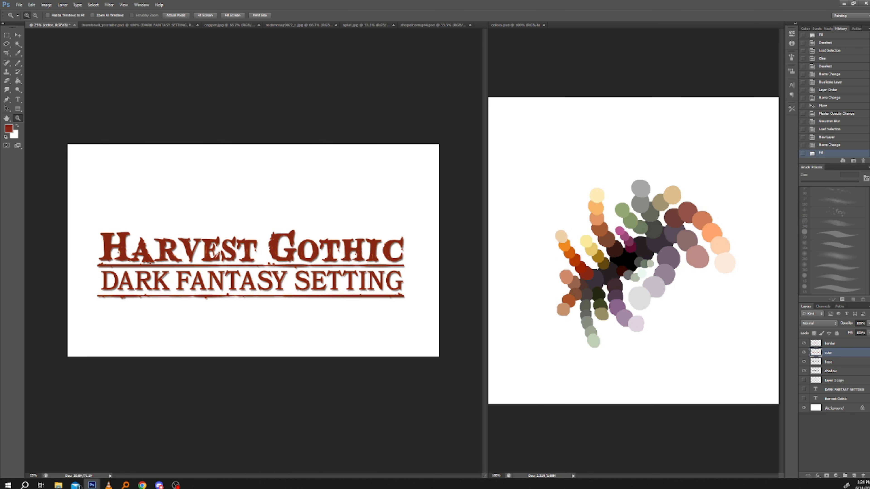
{"action": "key", "text": "alt+Tab"}
{"action": "double_click", "coordinate": [461, 6]}
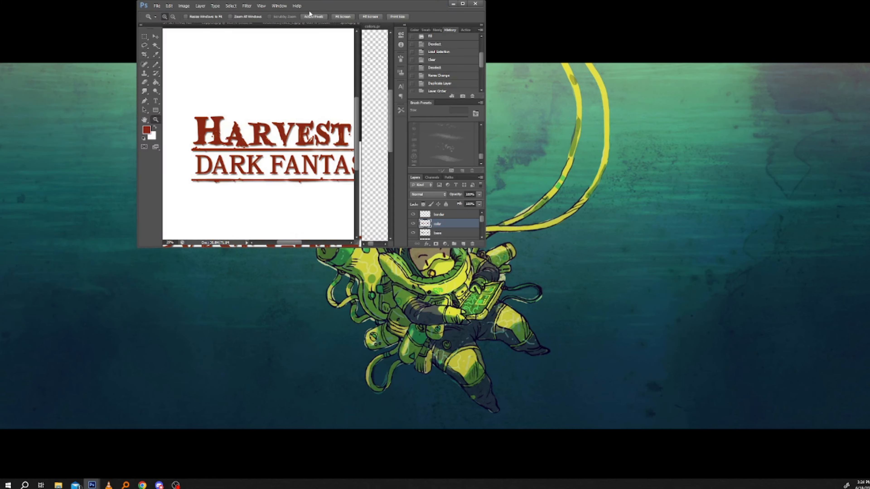
{"action": "double_click", "coordinate": [461, 6]}
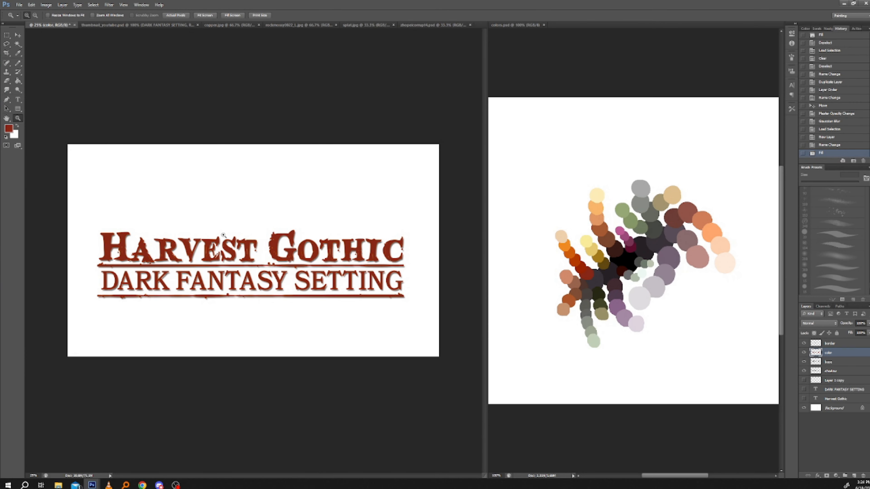
{"action": "left_click_drag", "start_coordinate": [297, 226], "coordinate": [257, 266]}
{"action": "left_click_drag", "start_coordinate": [210, 243], "coordinate": [254, 254]}
{"action": "right_click", "coordinate": [161, 171]}
{"action": "left_click", "coordinate": [165, 175]}
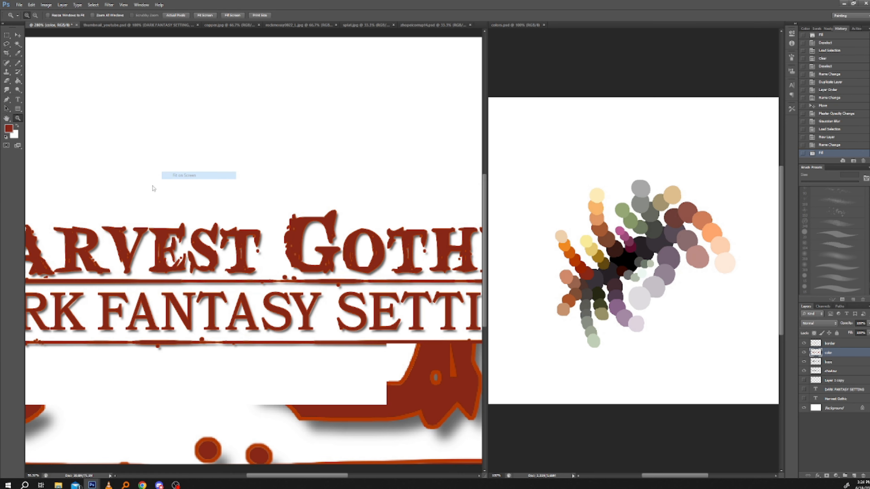
{"action": "left_click", "coordinate": [331, 337], "text": "alt"}
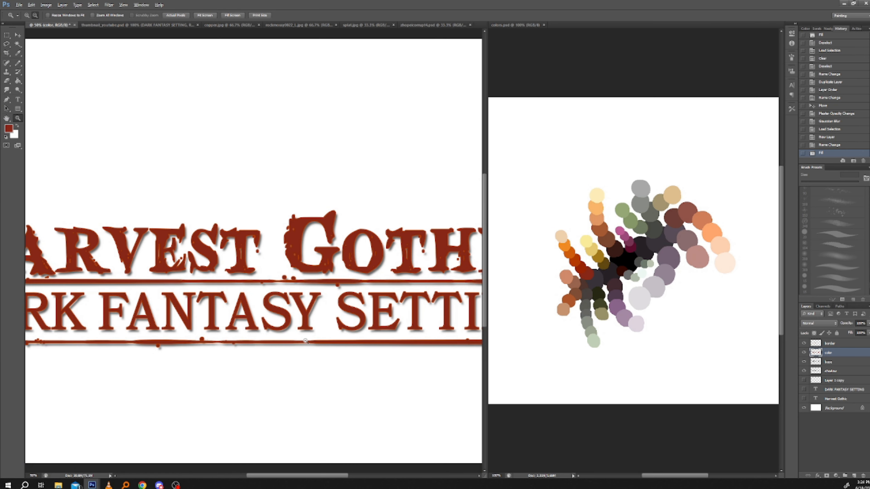
{"action": "left_click", "coordinate": [305, 341], "text": "alt"}
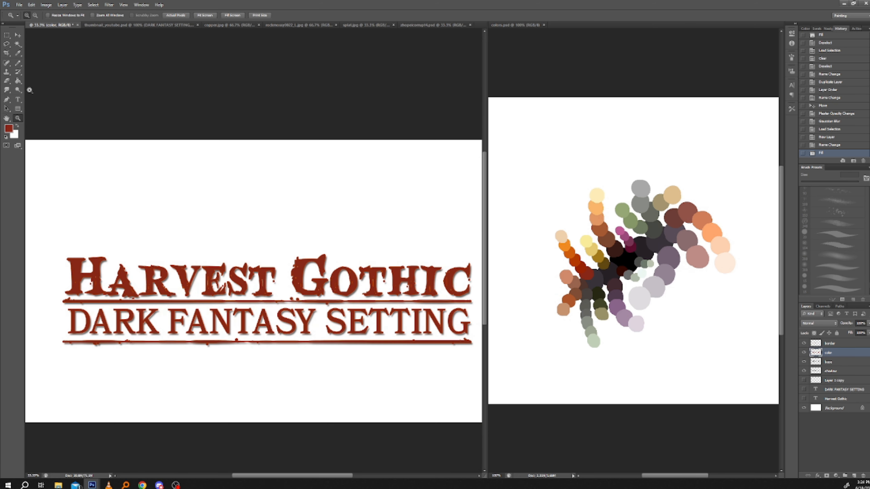
Step: Fill the selected lettering on the color layer with the orange sampled from the palette document
{"action": "left_click", "coordinate": [18, 80]}
{"action": "left_click", "coordinate": [572, 250], "text": "alt"}
{"action": "left_click", "coordinate": [31, 5]}
{"action": "left_click", "coordinate": [85, 104]}
{"action": "key", "text": "Return"}
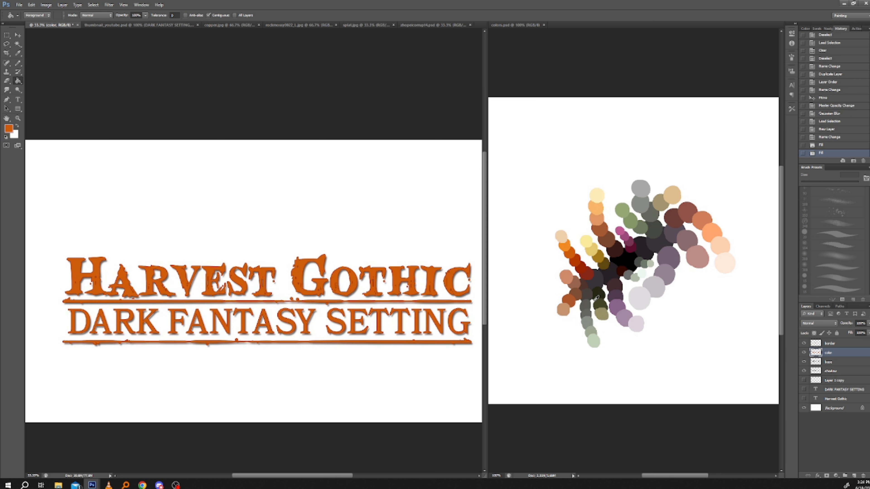
Step: Fill the selected lettering on the color layer with the very dark red-brown sampled near the palette's center
{"action": "left_click", "coordinate": [623, 267], "text": "alt"}
{"action": "left_click", "coordinate": [31, 4]}
{"action": "left_click", "coordinate": [69, 103]}
{"action": "key", "text": "Return"}
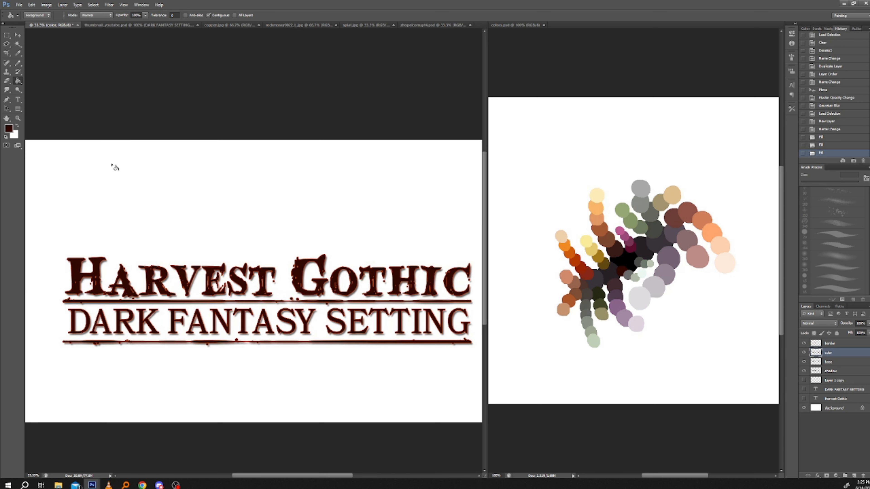
{"action": "left_click", "coordinate": [18, 118]}
{"action": "left_click", "coordinate": [138, 290]}
{"action": "left_click_drag", "start_coordinate": [211, 389], "coordinate": [196, 272]}
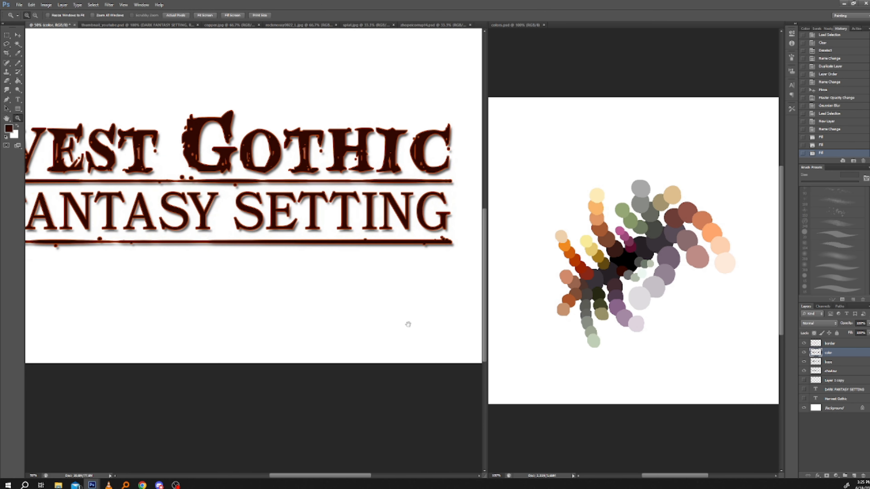
Step: Add a new layer directly above the Background layer and deselect the lettering
{"action": "left_click", "coordinate": [829, 410]}
{"action": "left_click", "coordinate": [854, 476]}
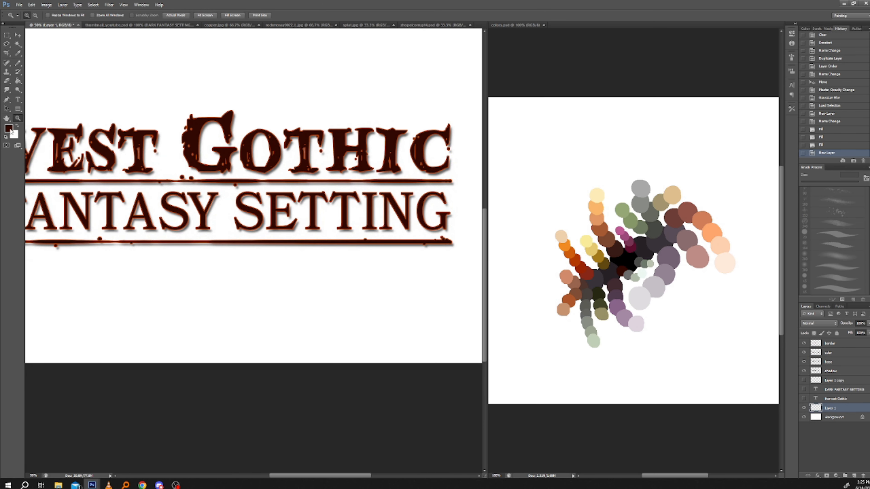
{"action": "left_click", "coordinate": [9, 129]}
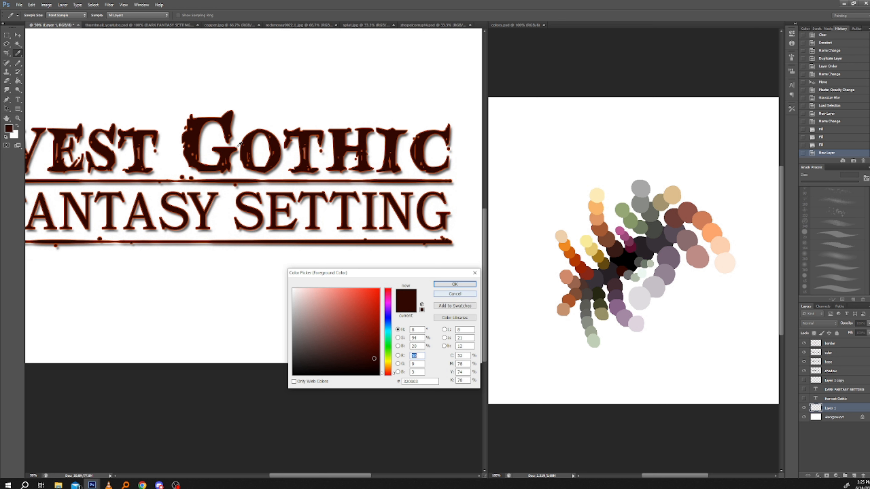
{"action": "left_click", "coordinate": [454, 294]}
{"action": "left_click", "coordinate": [92, 4]}
{"action": "left_click", "coordinate": [103, 17]}
Step: Set the foreground color to a medium green and flood the new layer with it behind the logo
{"action": "left_click", "coordinate": [9, 129]}
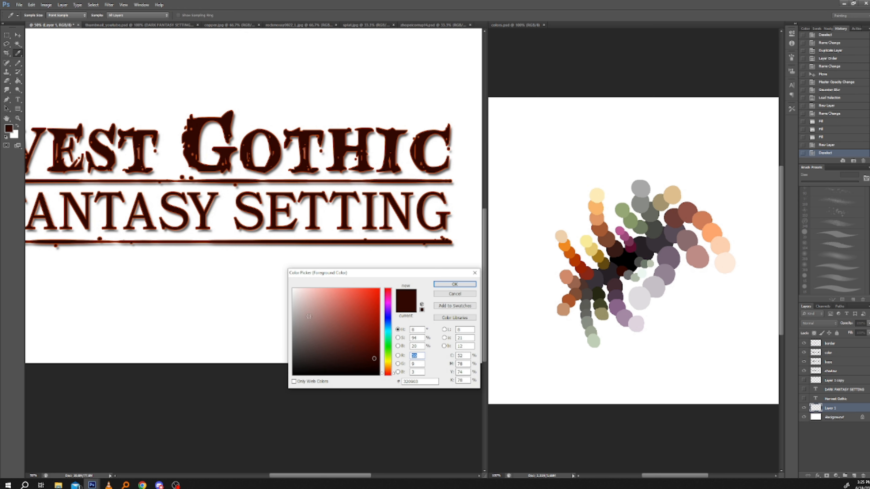
{"action": "left_click", "coordinate": [389, 352]}
{"action": "left_click", "coordinate": [342, 336]}
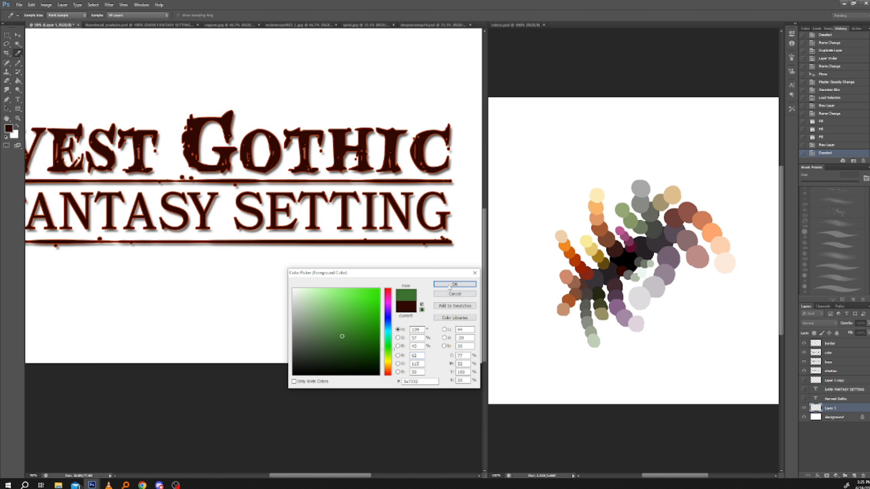
{"action": "left_click", "coordinate": [446, 289]}
{"action": "key", "text": "g"}
{"action": "left_click", "coordinate": [202, 311]}
{"action": "mouse_move", "coordinate": [163, 291]}
{"action": "left_mouse_down"}
{"action": "mouse_move", "coordinate": [321, 339]}
{"action": "mouse_move", "coordinate": [297, 324]}
{"action": "left_mouse_up"}
Step: Change the foreground color to a saturated blue and flood the backdrop layer with it
{"action": "left_click", "coordinate": [9, 129]}
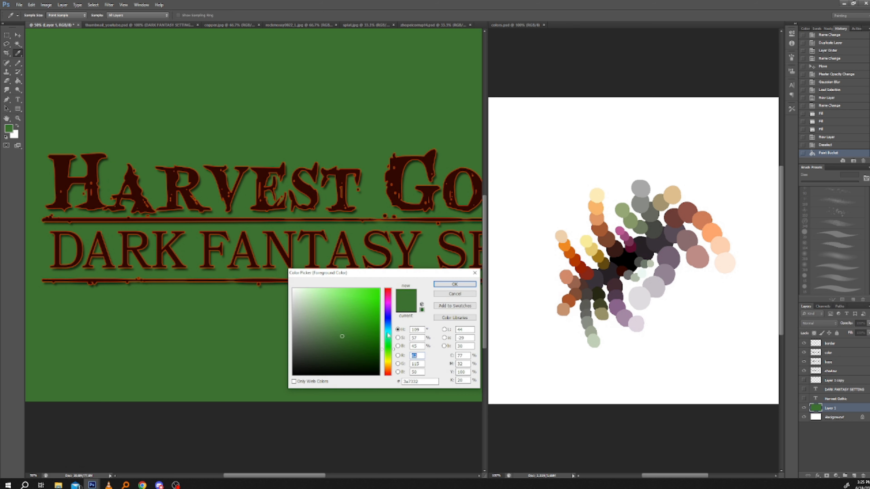
{"action": "left_click", "coordinate": [387, 327]}
{"action": "left_click", "coordinate": [368, 317]}
{"action": "key", "text": "Return"}
{"action": "left_click", "coordinate": [19, 81]}
{"action": "left_click", "coordinate": [210, 313]}
{"action": "left_click_drag", "start_coordinate": [355, 312], "coordinate": [323, 311]}
Step: Flood the backdrop layer with a dark slate blue to preview the logo on it, and hide the layer
{"action": "left_click", "coordinate": [10, 130]}
{"action": "left_click", "coordinate": [319, 352]}
{"action": "left_click", "coordinate": [454, 284]}
{"action": "left_click", "coordinate": [163, 297]}
{"action": "mouse_move", "coordinate": [172, 308]}
{"action": "left_mouse_down"}
{"action": "mouse_move", "coordinate": [110, 283]}
{"action": "mouse_move", "coordinate": [267, 318]}
{"action": "mouse_move", "coordinate": [162, 298]}
{"action": "left_mouse_up"}
{"action": "left_click", "coordinate": [19, 120]}
{"action": "right_click", "coordinate": [119, 170]}
{"action": "left_click", "coordinate": [143, 174]}
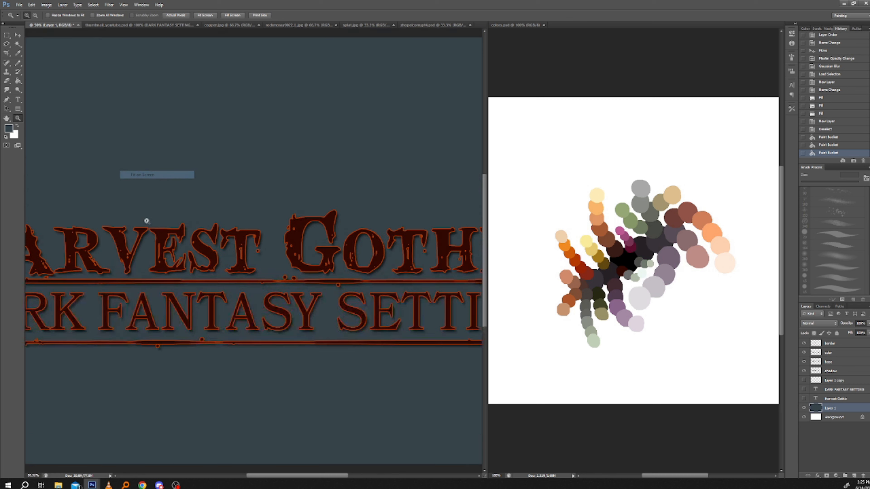
{"action": "left_click", "coordinate": [803, 408]}
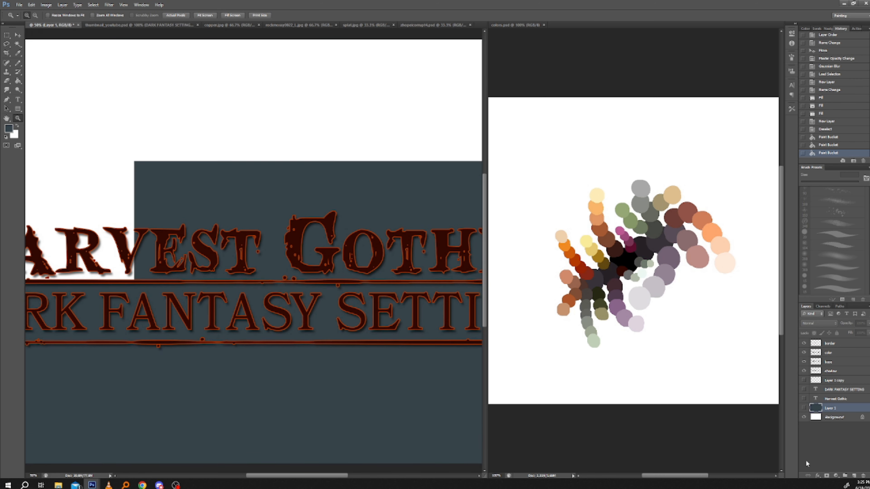
{"action": "left_click_drag", "start_coordinate": [345, 295], "coordinate": [325, 279]}
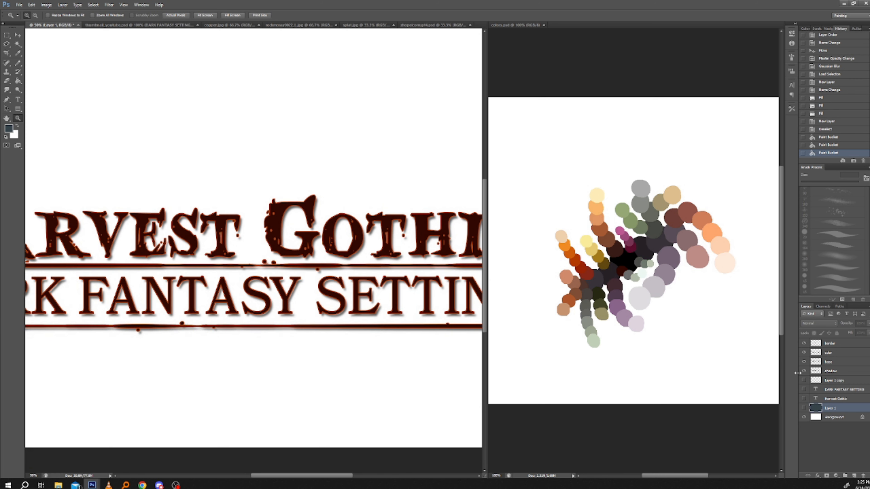
Step: Load the base layer's lettering as a selection for the color layer, with the selection outline hidden
{"action": "left_click", "coordinate": [816, 362], "text": "ctrl"}
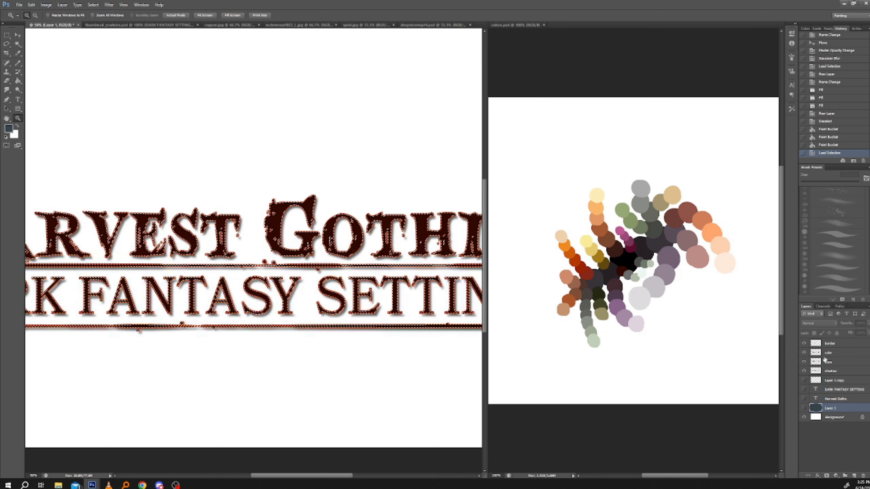
{"action": "left_click", "coordinate": [830, 353]}
{"action": "left_click_drag", "start_coordinate": [58, 128], "coordinate": [29, 115]}
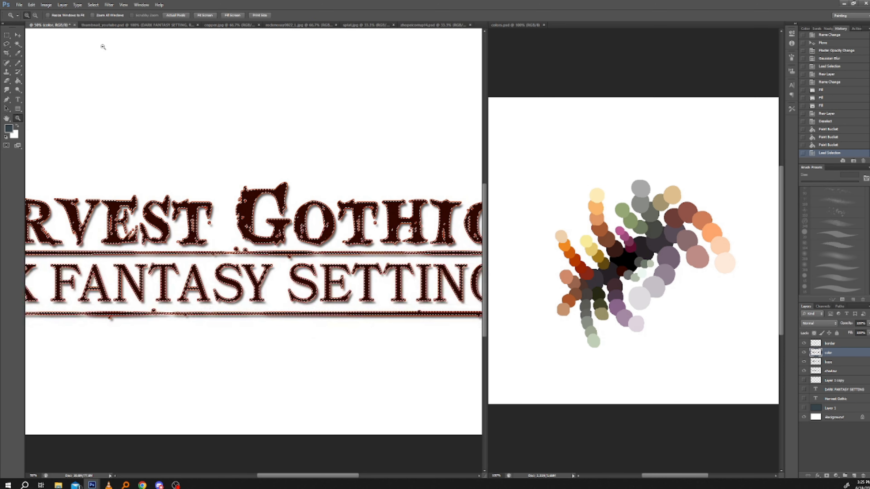
{"action": "key", "text": "ctrl+h"}
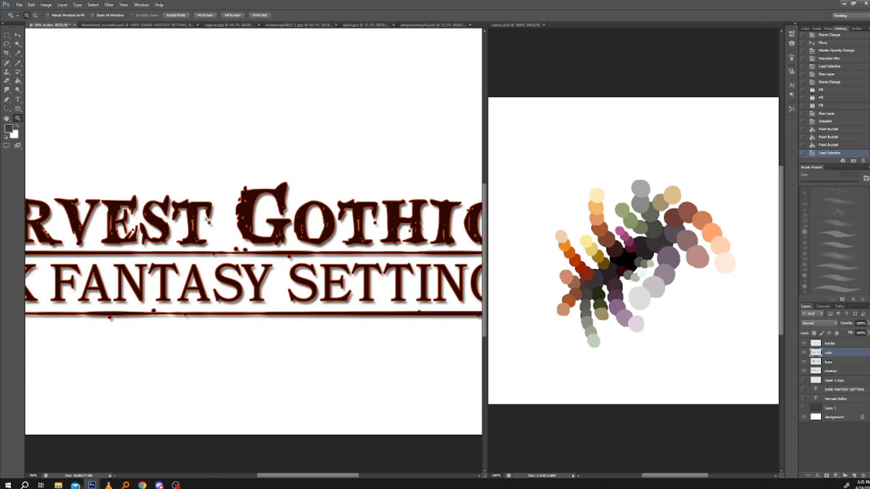
Step: Switch from the Paint Bucket to the Gradient tool and set it to a linear gradient with a foreground-color preset
{"action": "left_click", "coordinate": [18, 63]}
{"action": "left_click", "coordinate": [18, 80]}
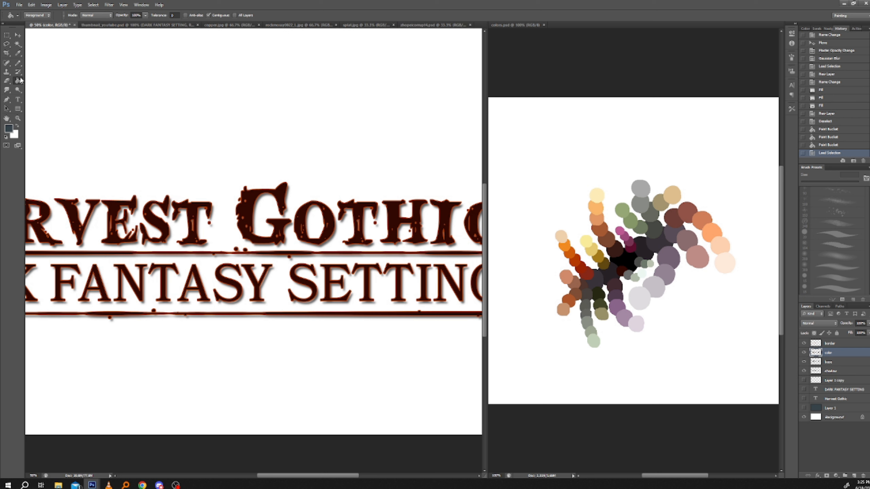
{"action": "right_click", "coordinate": [17, 82]}
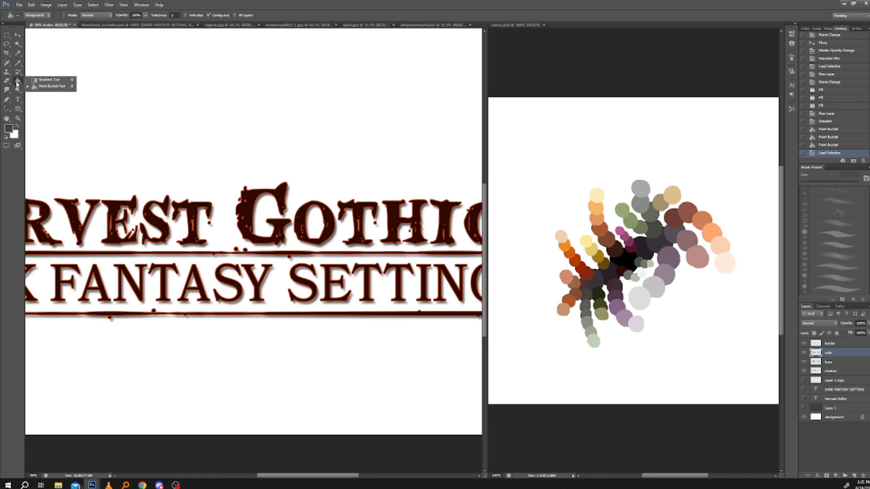
{"action": "left_click", "coordinate": [40, 81]}
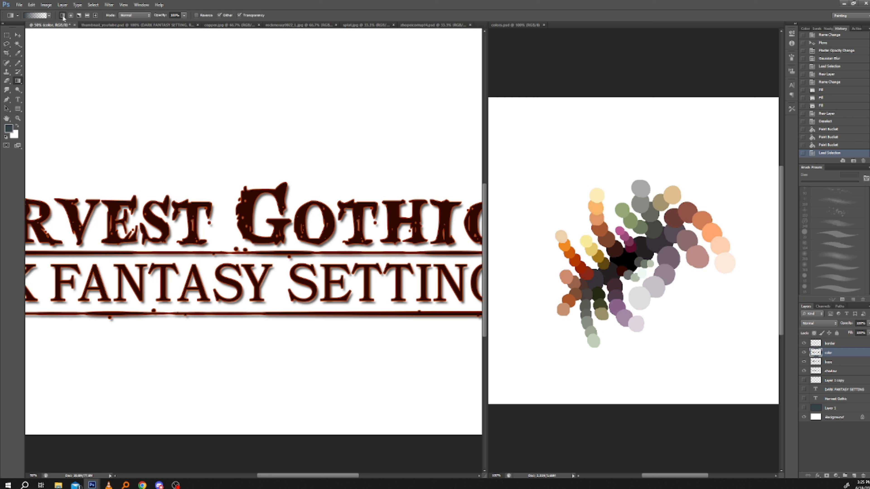
{"action": "left_click", "coordinate": [61, 17]}
{"action": "left_click", "coordinate": [48, 16]}
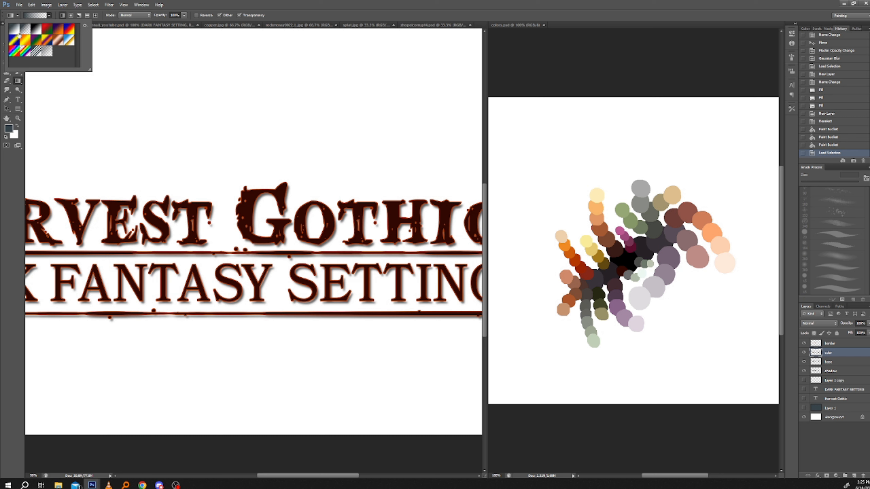
{"action": "left_click", "coordinate": [16, 31]}
{"action": "left_click", "coordinate": [22, 29]}
{"action": "left_click", "coordinate": [56, 17]}
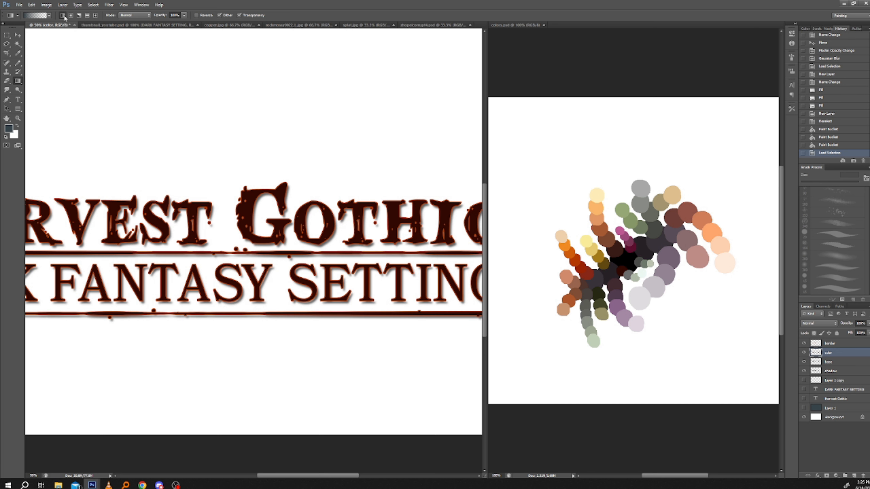
Step: Create a new blank document with the preset settings and draw a slanted dark slate-to-white test gradient on it
{"action": "left_click_drag", "start_coordinate": [220, 294], "coordinate": [268, 264]}
{"action": "left_click", "coordinate": [18, 5]}
{"action": "left_click", "coordinate": [21, 13]}
{"action": "key", "text": "Return"}
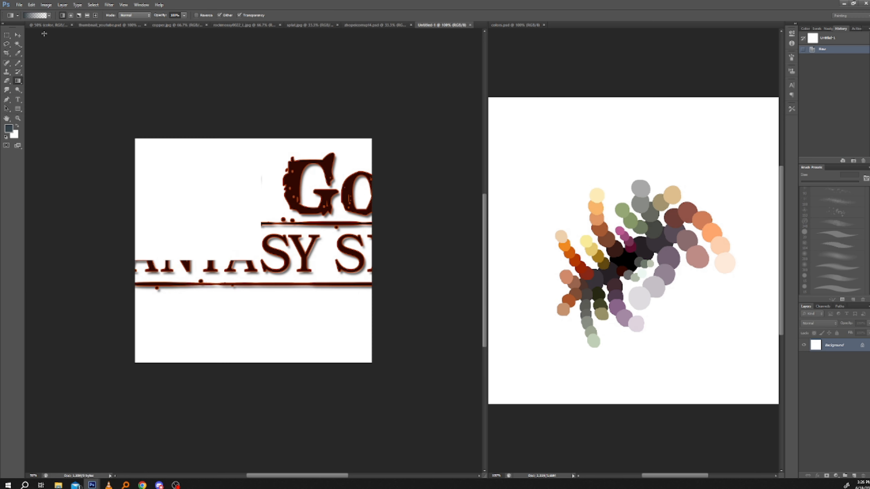
{"action": "left_click_drag", "start_coordinate": [218, 234], "coordinate": [250, 148]}
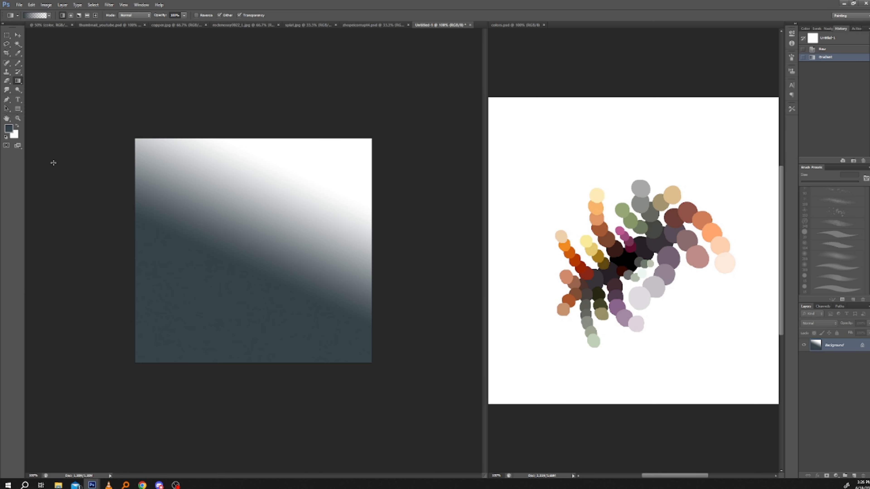
Step: Step back to before the test gradient and flood the blank test document with bright red
{"action": "left_click", "coordinate": [814, 50]}
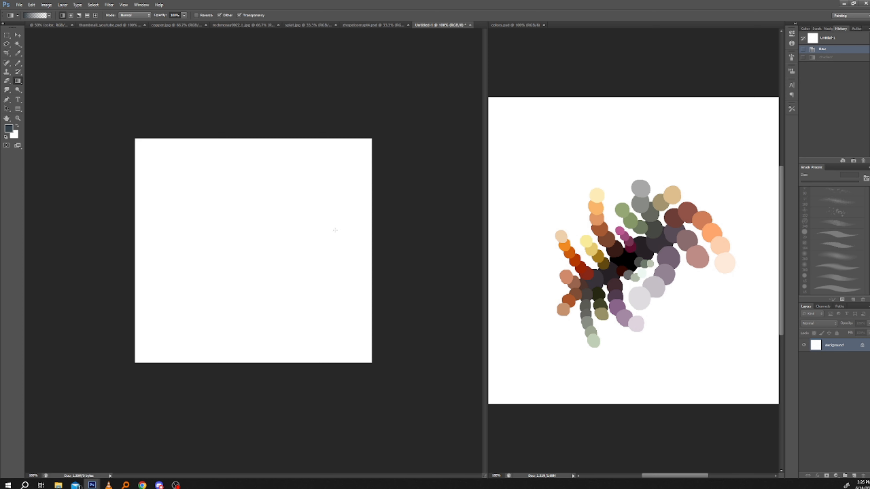
{"action": "left_click", "coordinate": [17, 127]}
{"action": "left_click", "coordinate": [9, 129]}
{"action": "left_click_drag", "start_coordinate": [356, 298], "coordinate": [362, 215]}
{"action": "key", "text": "Return"}
{"action": "left_click", "coordinate": [18, 85]}
{"action": "left_click", "coordinate": [41, 88]}
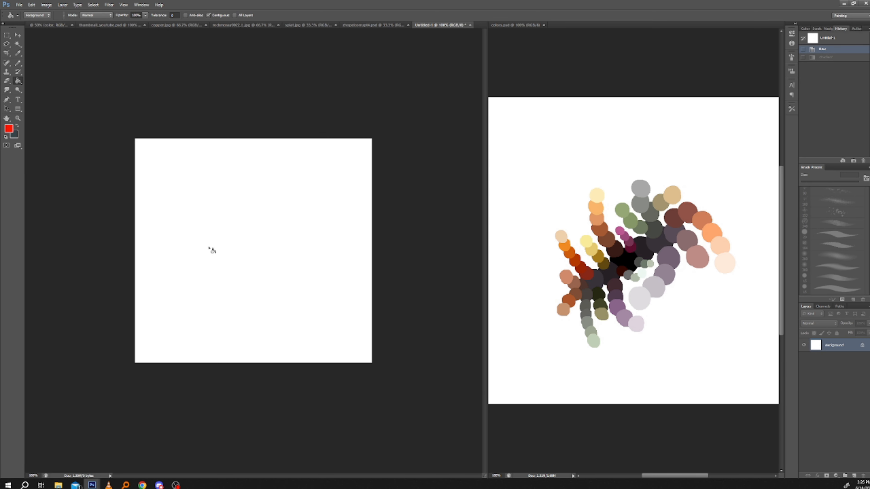
{"action": "left_click", "coordinate": [212, 251]}
Step: Draw a slanted dark slate gradient fading over the red test fill, and close the test document without saving
{"action": "left_click", "coordinate": [22, 82]}
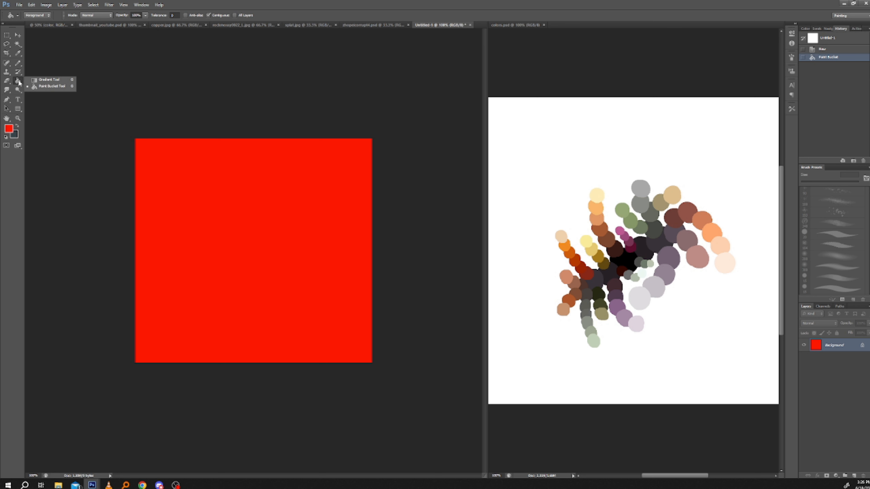
{"action": "left_click", "coordinate": [41, 82]}
{"action": "left_click", "coordinate": [17, 127]}
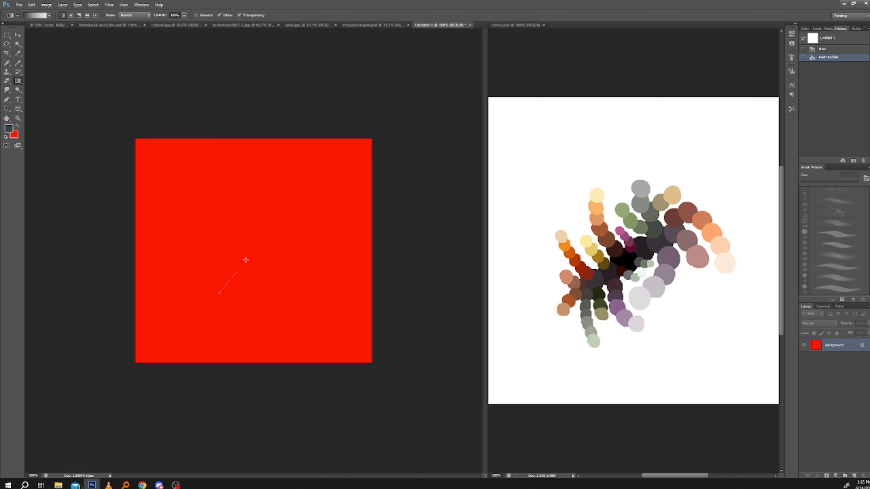
{"action": "left_click_drag", "start_coordinate": [246, 260], "coordinate": [317, 130]}
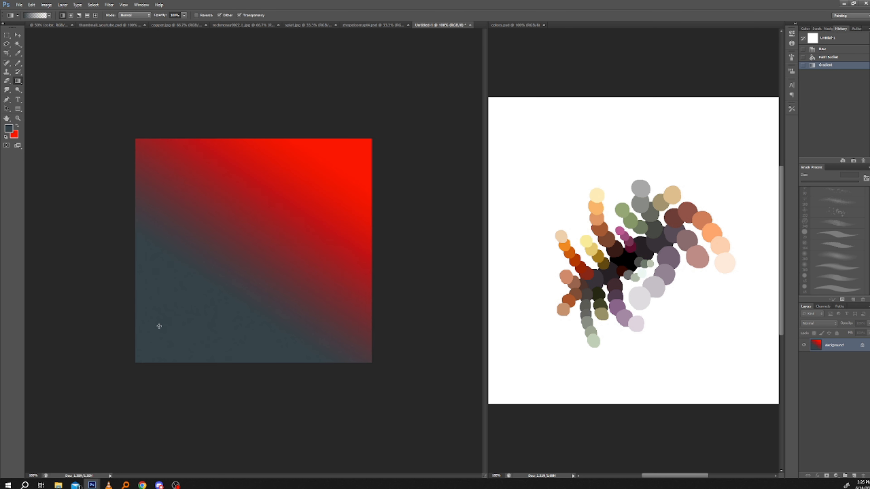
{"action": "left_click", "coordinate": [470, 25]}
{"action": "left_click", "coordinate": [438, 177]}
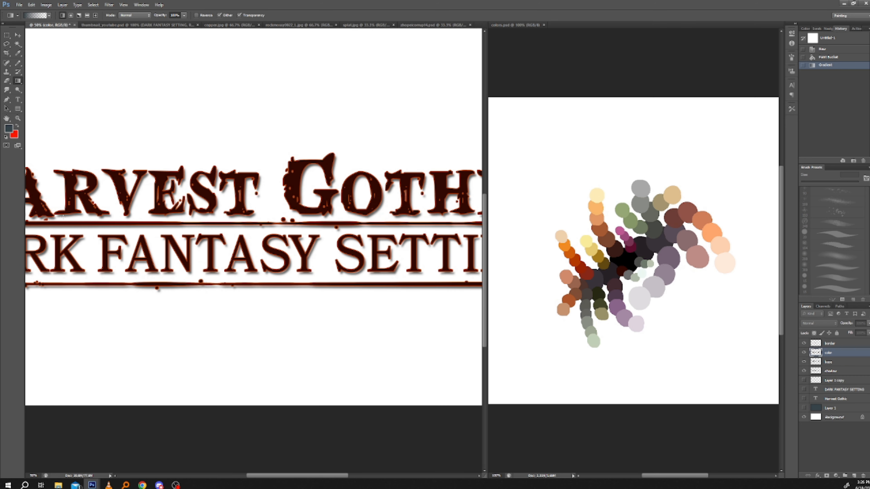
Step: Reload the base layer's lettering as a selection for the color layer and hide the selection outline
{"action": "left_click", "coordinate": [817, 362], "text": "ctrl"}
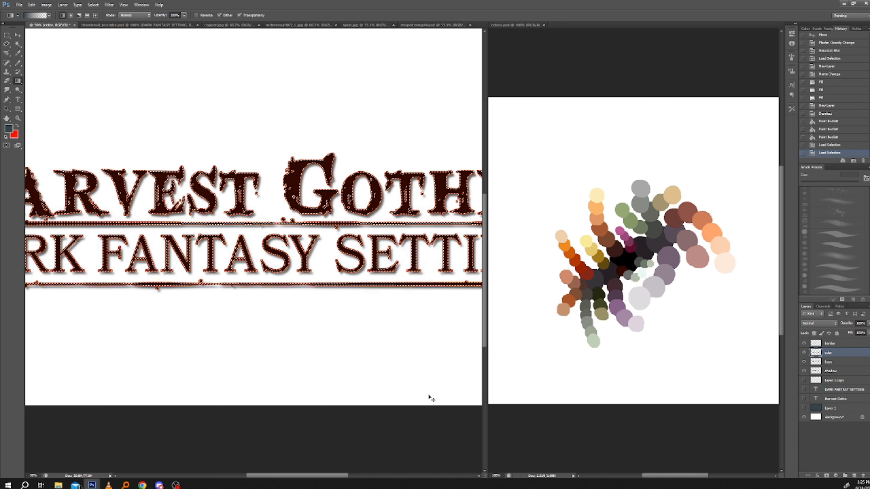
{"action": "key", "text": "ctrl+'"}
{"action": "key", "text": "ctrl+h"}
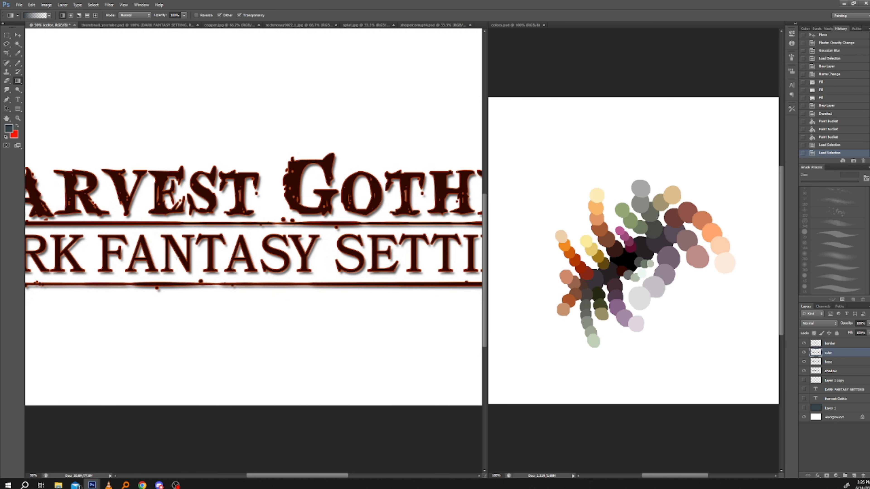
Step: Sample orange from the palette document and draw an upward-fading orange gradient over the selected lettering on the color layer
{"action": "left_click_drag", "start_coordinate": [162, 286], "coordinate": [258, 277]}
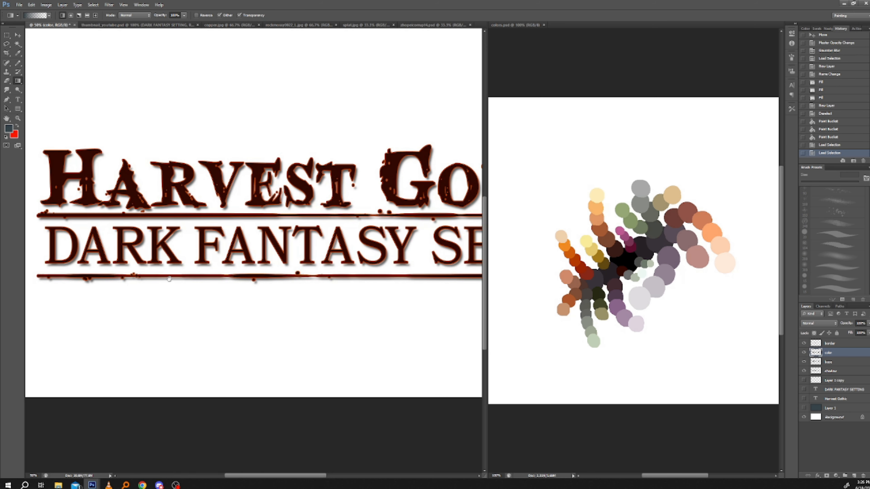
{"action": "left_click", "coordinate": [17, 126]}
{"action": "left_click_drag", "start_coordinate": [190, 298], "coordinate": [174, 279]}
{"action": "left_click", "coordinate": [574, 253], "text": "alt"}
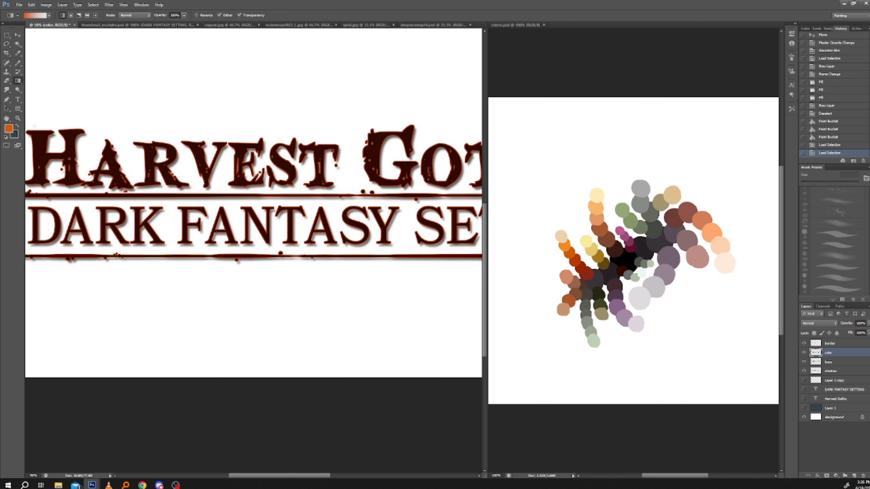
{"action": "left_click_drag", "start_coordinate": [182, 206], "coordinate": [173, 220]}
{"action": "left_click_drag", "start_coordinate": [254, 220], "coordinate": [367, 139]}
{"action": "left_click_drag", "start_coordinate": [277, 329], "coordinate": [208, 301]}
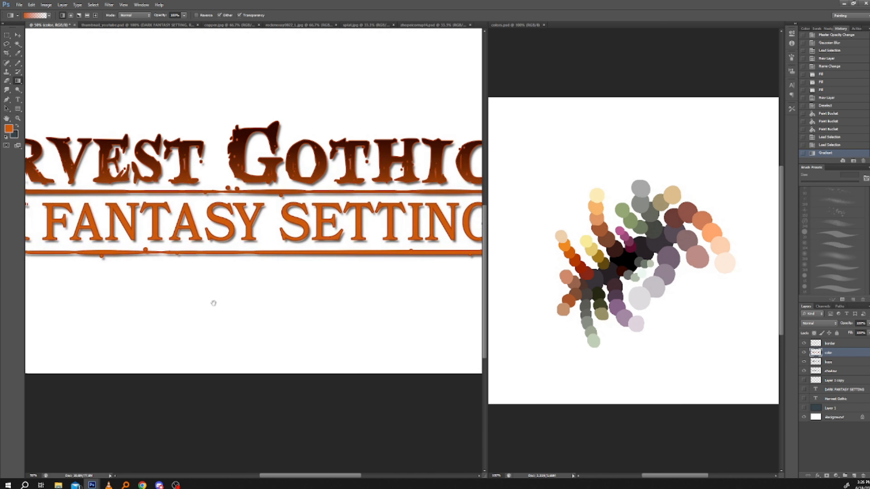
{"action": "left_click_drag", "start_coordinate": [208, 301], "coordinate": [215, 298]}
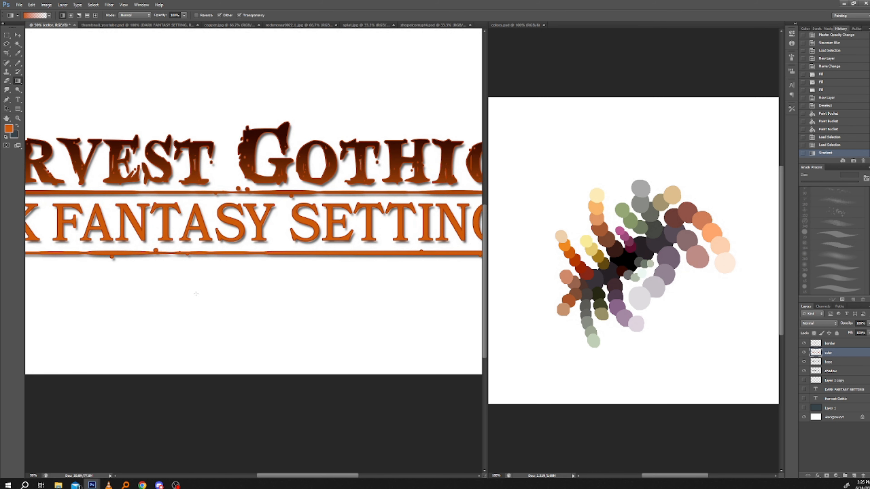
{"action": "left_click_drag", "start_coordinate": [199, 291], "coordinate": [403, 275]}
Step: Make the border layer active and clear the lettering selection
{"action": "left_click", "coordinate": [829, 343]}
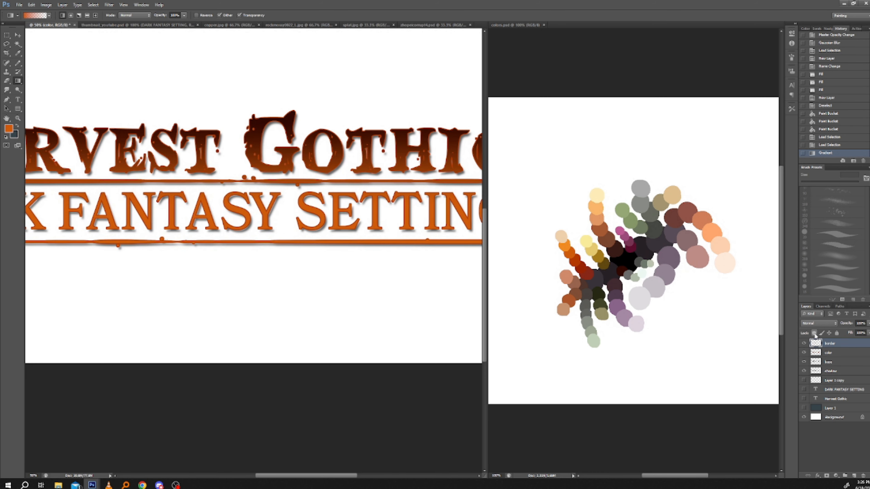
{"action": "left_click", "coordinate": [93, 5]}
{"action": "left_click", "coordinate": [107, 17]}
{"action": "left_click", "coordinate": [32, 5]}
{"action": "left_click", "coordinate": [17, 118]}
{"action": "left_click_drag", "start_coordinate": [128, 182], "coordinate": [227, 124]}
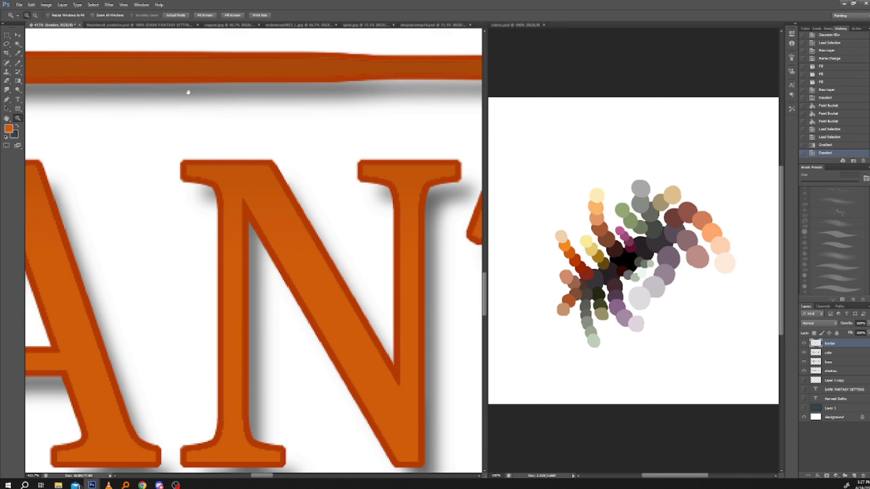
Step: Brighten the border layer to a vivid orange with a Brightness/Contrast adjustment
{"action": "left_click", "coordinate": [30, 5]}
{"action": "mouse_move", "coordinate": [40, 6]}
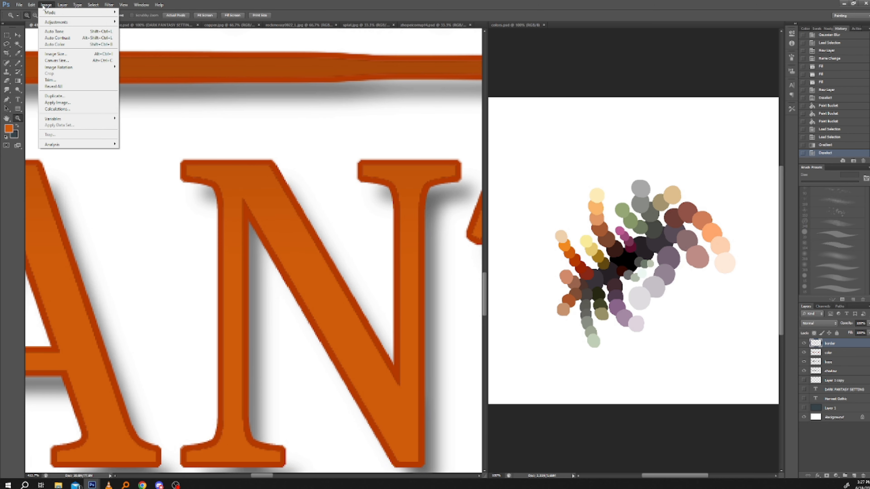
{"action": "mouse_move", "coordinate": [56, 22]}
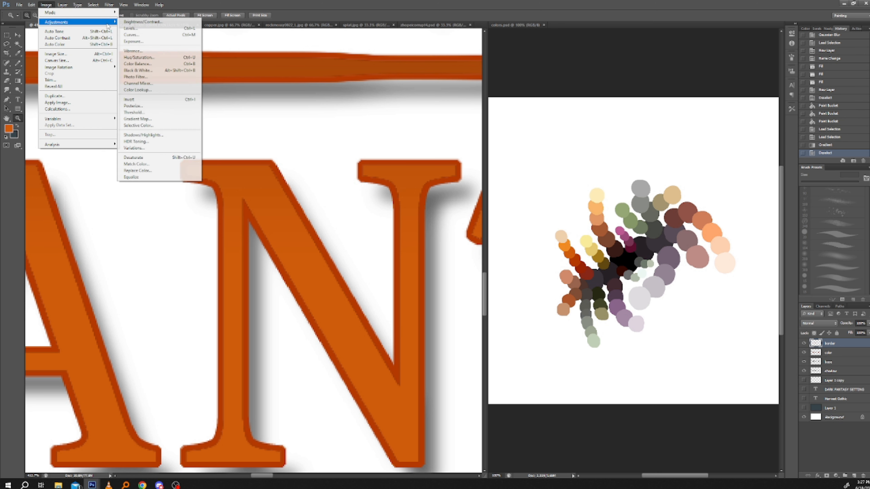
{"action": "left_click", "coordinate": [132, 22]}
{"action": "left_click", "coordinate": [134, 167]}
{"action": "left_click_drag", "start_coordinate": [127, 151], "coordinate": [150, 151]}
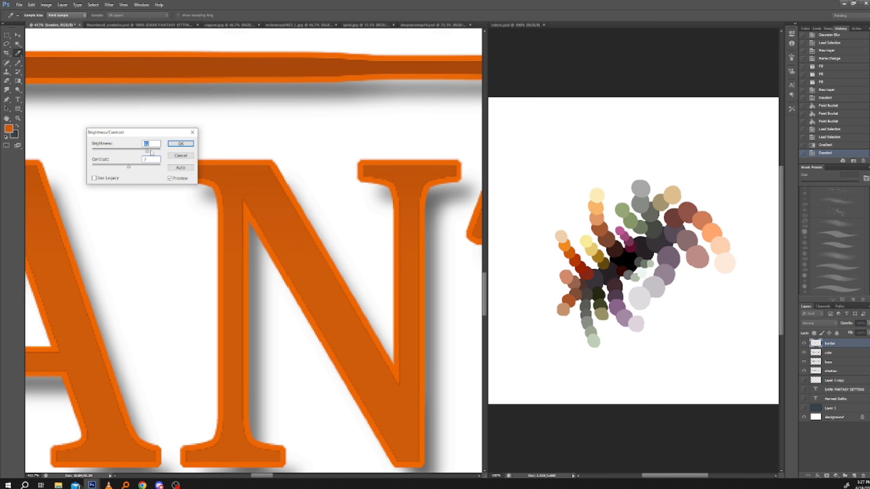
{"action": "key", "text": "Return"}
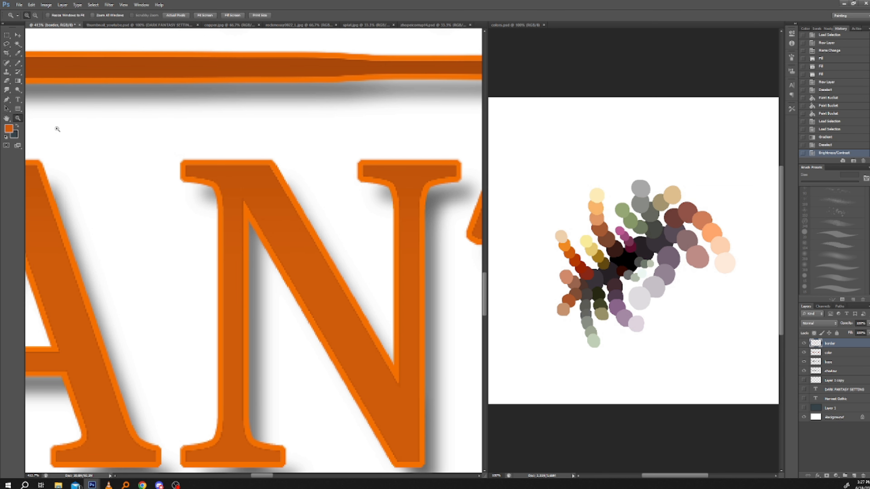
Step: Examine the brightened border against the gradient lettering, at full-logo size and close up
{"action": "right_click", "coordinate": [111, 158]}
{"action": "left_click", "coordinate": [113, 162]}
{"action": "left_click", "coordinate": [157, 360], "text": "alt"}
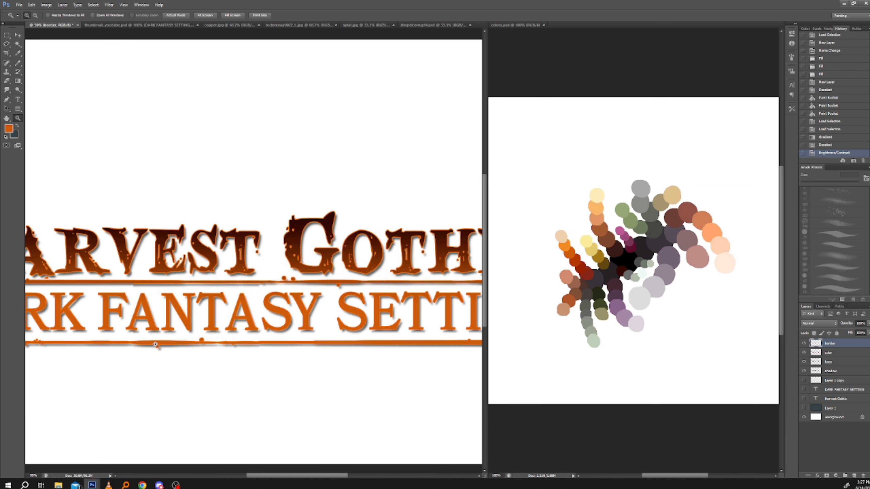
{"action": "left_click_drag", "start_coordinate": [137, 353], "coordinate": [195, 264]}
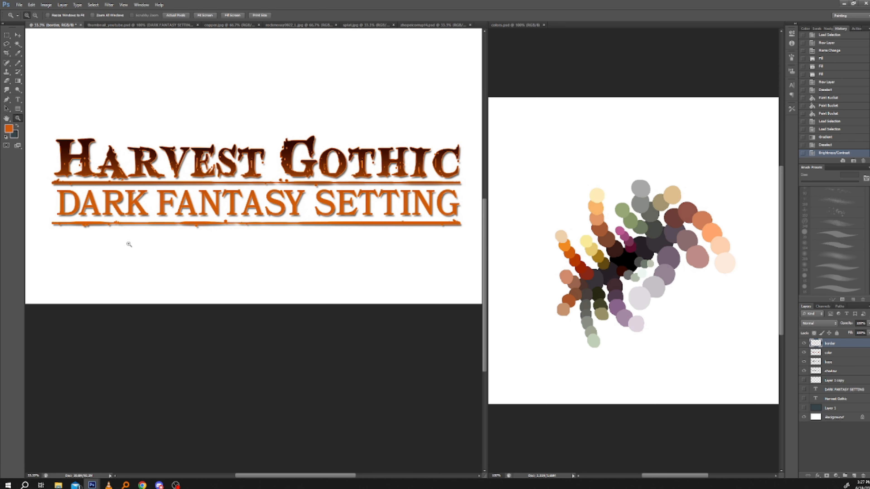
{"action": "left_click", "coordinate": [160, 250]}
{"action": "left_click", "coordinate": [154, 257]}
{"action": "left_click_drag", "start_coordinate": [261, 265], "coordinate": [202, 319]}
{"action": "left_click_drag", "start_coordinate": [274, 305], "coordinate": [246, 303]}
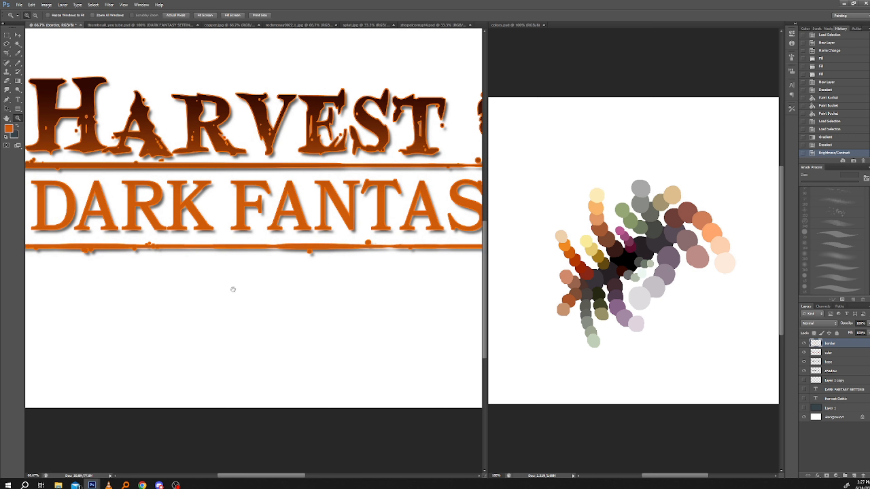
{"action": "left_click_drag", "start_coordinate": [247, 293], "coordinate": [184, 277]}
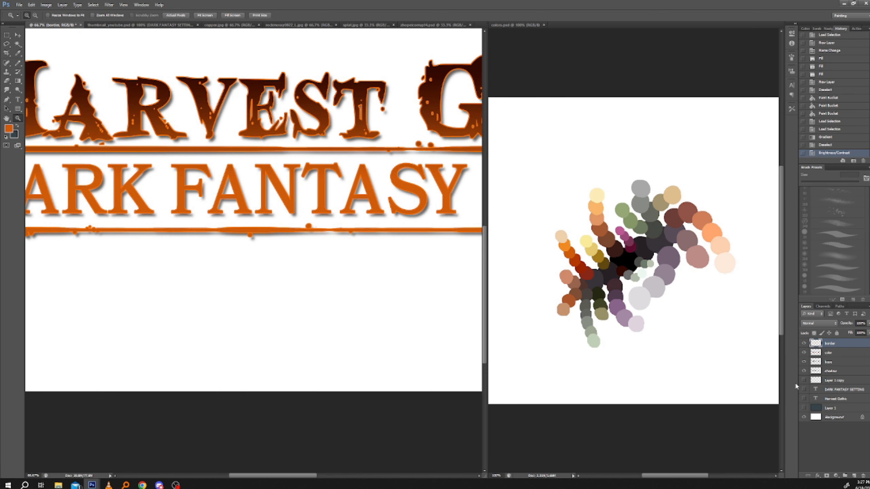
Step: Load the lettering's full silhouette, including its orange border, as a selection
{"action": "key", "text": "b"}
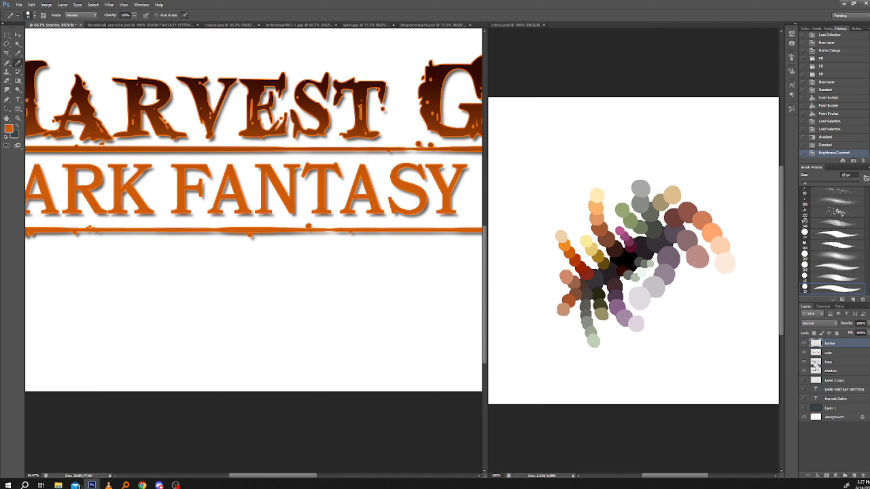
{"action": "left_click", "coordinate": [829, 407], "text": "ctrl"}
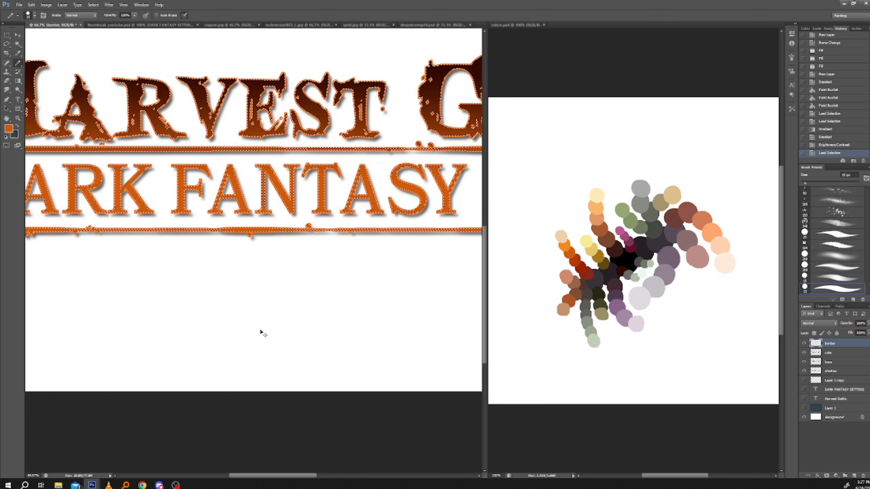
{"action": "left_click", "coordinate": [815, 398], "text": "ctrl"}
{"action": "key", "text": "z"}
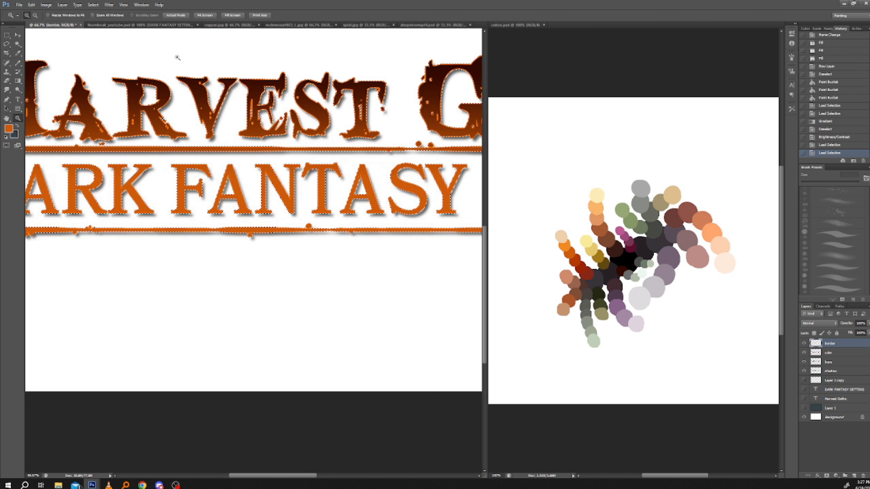
{"action": "left_click_drag", "start_coordinate": [178, 57], "coordinate": [257, 144]}
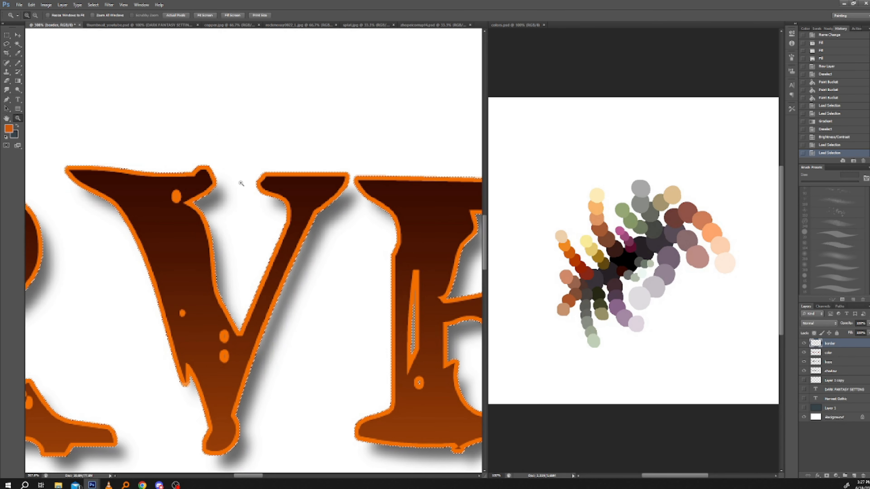
{"action": "left_click_drag", "start_coordinate": [184, 168], "coordinate": [260, 204], "text": "alt"}
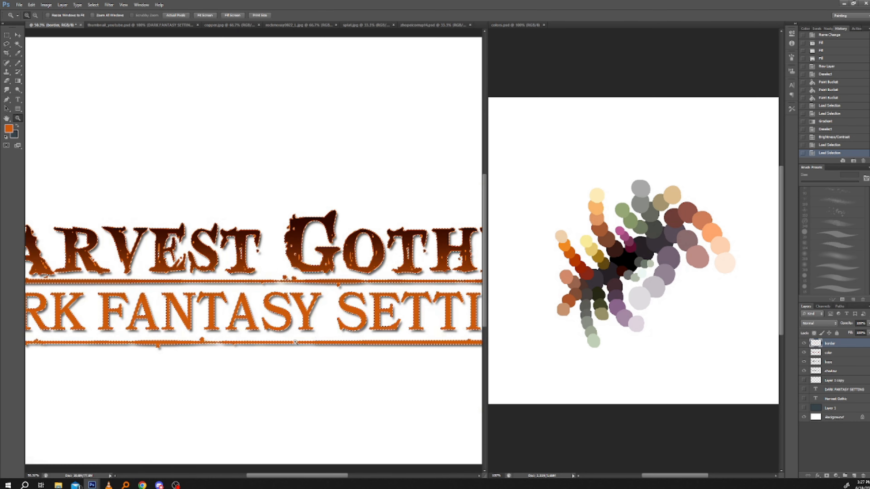
{"action": "left_click_drag", "start_coordinate": [240, 366], "coordinate": [241, 297]}
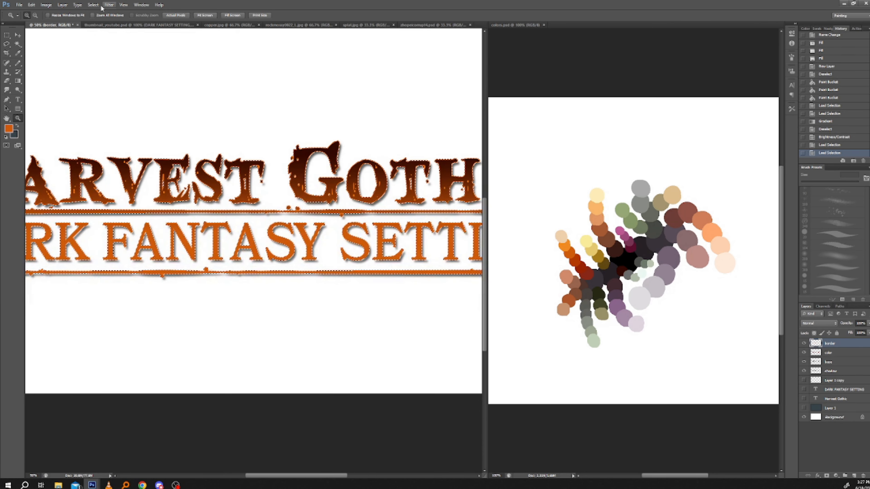
Step: Grow the lettering selection outward by inverting it, contracting the inverse by 3 pixels and inverting it back
{"action": "left_click", "coordinate": [94, 4]}
{"action": "left_click", "coordinate": [98, 32]}
{"action": "left_click", "coordinate": [93, 5]}
{"action": "mouse_move", "coordinate": [103, 80]}
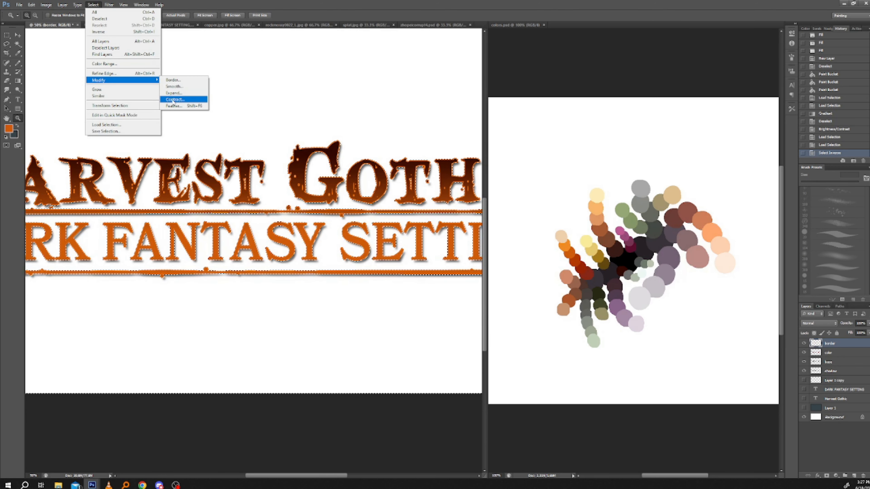
{"action": "left_click", "coordinate": [178, 100]}
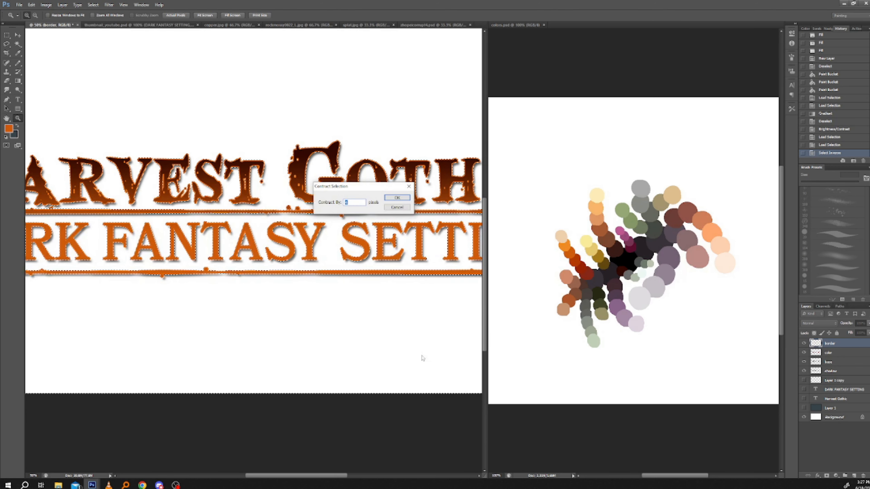
{"action": "type", "text": "3"}
{"action": "left_click", "coordinate": [397, 198]}
{"action": "left_click", "coordinate": [93, 5]}
{"action": "left_click", "coordinate": [103, 32]}
Step: Add a new layer directly above the base layer and name it "outer border"
{"action": "left_click_drag", "start_coordinate": [270, 122], "coordinate": [347, 198]}
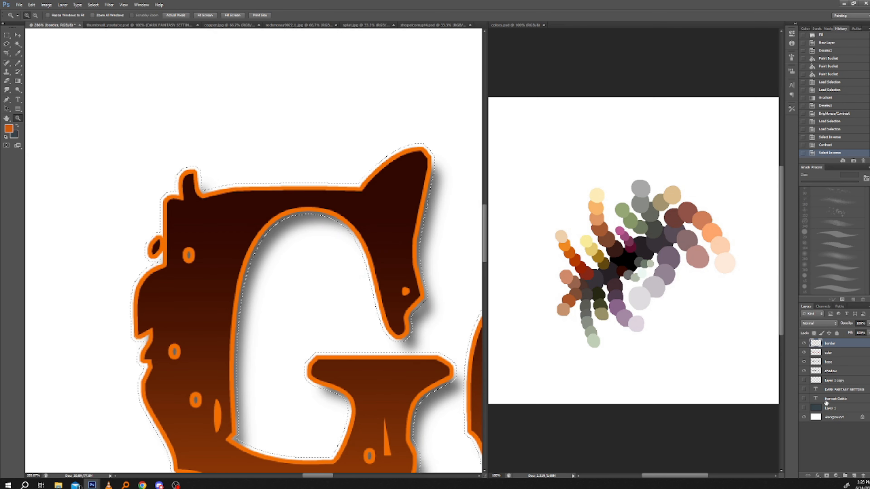
{"action": "left_click", "coordinate": [828, 362]}
{"action": "left_click", "coordinate": [854, 475]}
{"action": "double_click", "coordinate": [836, 361]}
{"action": "type", "text": "outer border"}
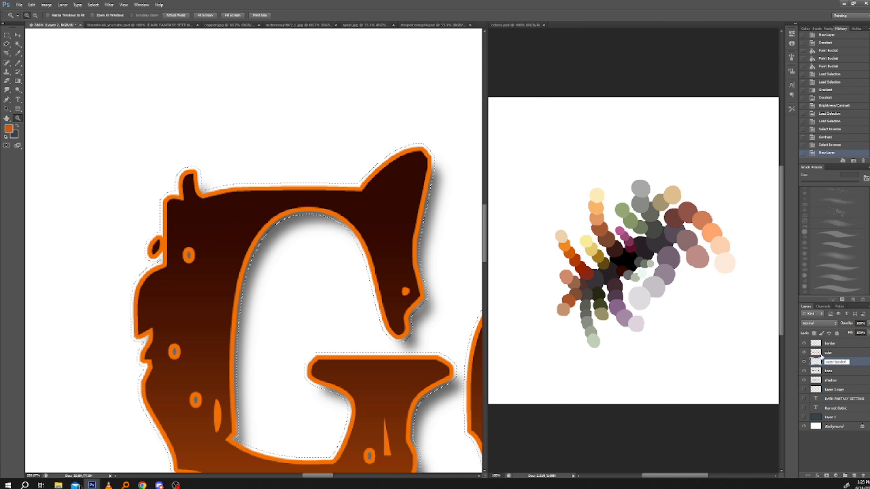
{"action": "key", "text": "Return"}
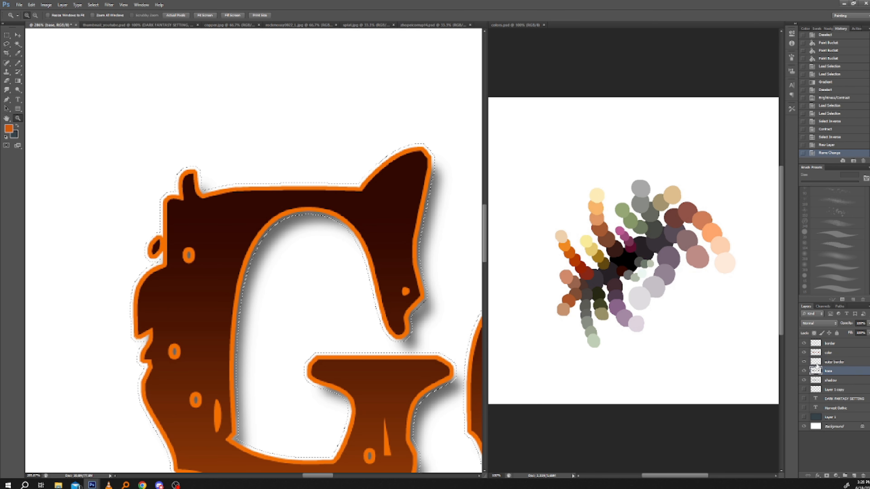
Step: Fill the enlarged lettering selection with black on the outer border layer and deselect it
{"action": "left_click", "coordinate": [5, 137]}
{"action": "left_click", "coordinate": [31, 4]}
{"action": "left_click", "coordinate": [69, 102]}
{"action": "key", "text": "Return"}
{"action": "left_click", "coordinate": [93, 5]}
{"action": "left_click", "coordinate": [93, 18]}
{"action": "right_click", "coordinate": [79, 137]}
{"action": "left_click", "coordinate": [81, 148]}
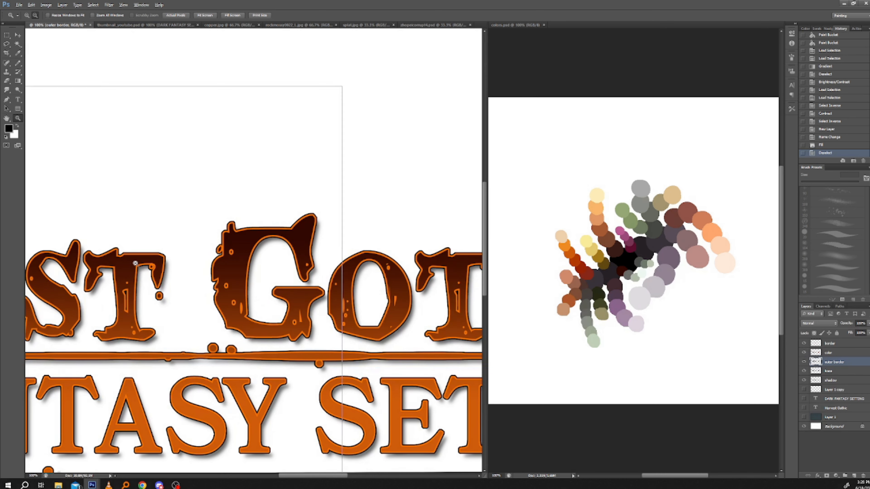
{"action": "left_click", "coordinate": [121, 253], "text": "alt"}
{"action": "right_click", "coordinate": [146, 260]}
{"action": "left_click", "coordinate": [148, 273]}
{"action": "left_click", "coordinate": [146, 296], "text": "alt"}
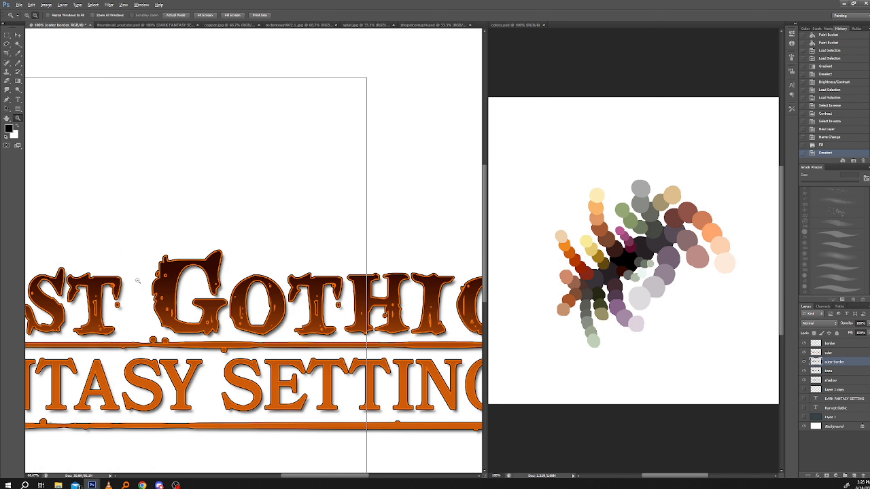
Step: Load the outer border layer's silhouette as a selection
{"action": "left_click", "coordinate": [140, 287], "text": "alt"}
{"action": "left_click_drag", "start_coordinate": [84, 391], "coordinate": [173, 344]}
{"action": "left_click", "coordinate": [122, 352], "text": "alt"}
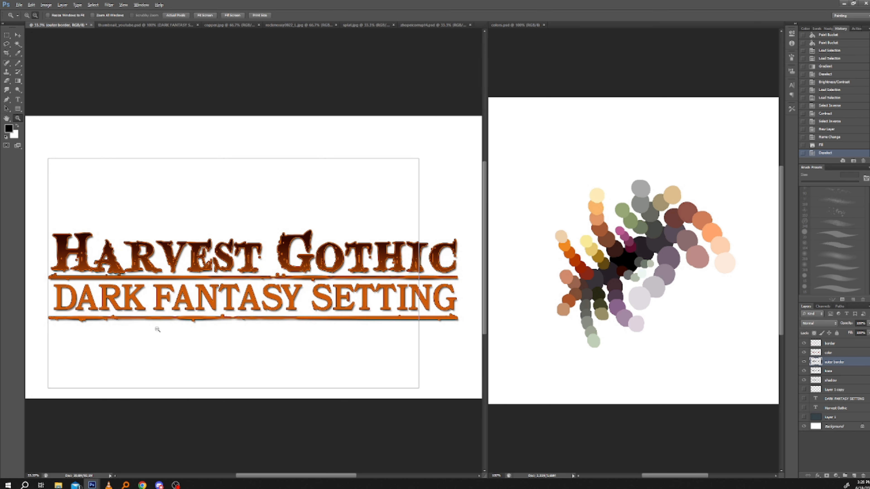
{"action": "left_click", "coordinate": [157, 325], "text": "alt"}
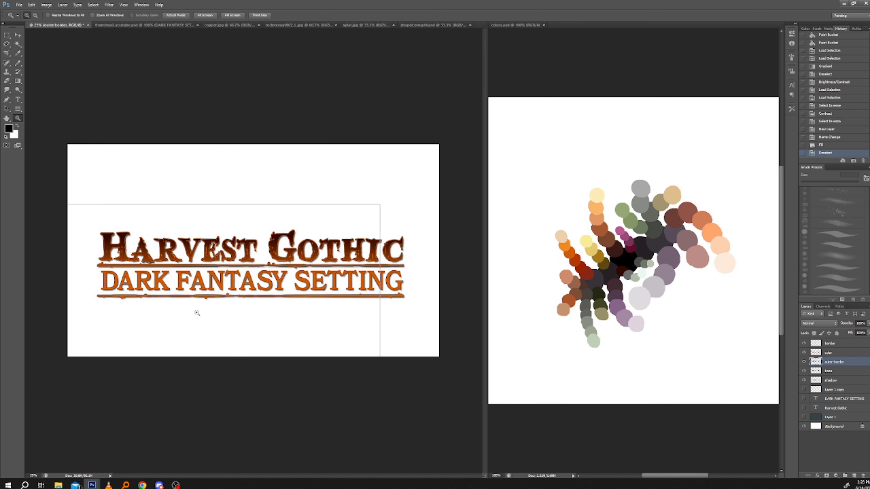
{"action": "left_click", "coordinate": [194, 310]}
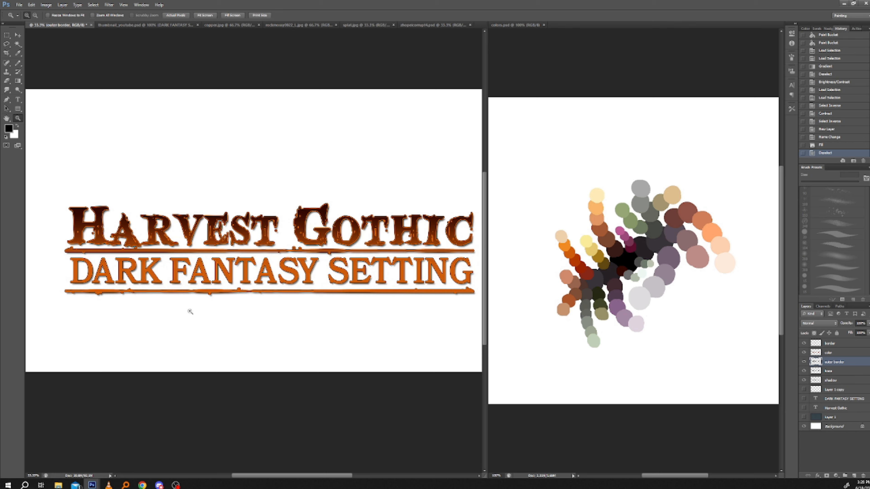
{"action": "left_click", "coordinate": [192, 312]}
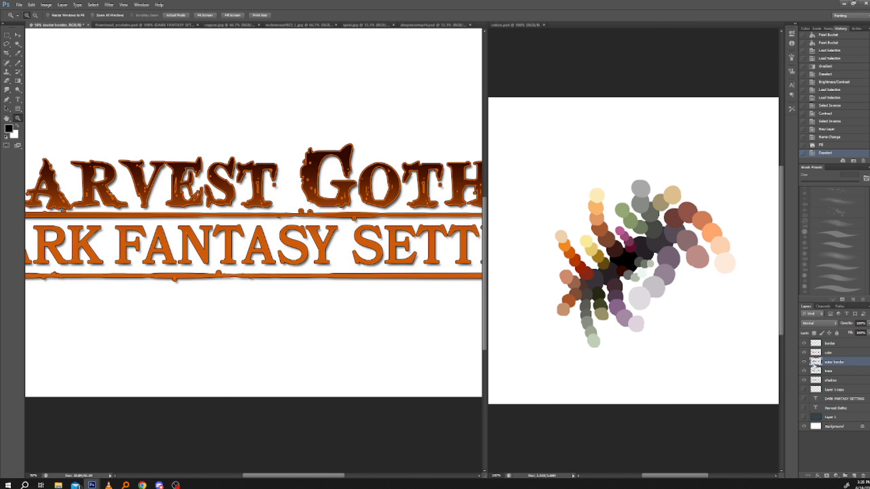
{"action": "left_click", "coordinate": [816, 362], "text": "ctrl"}
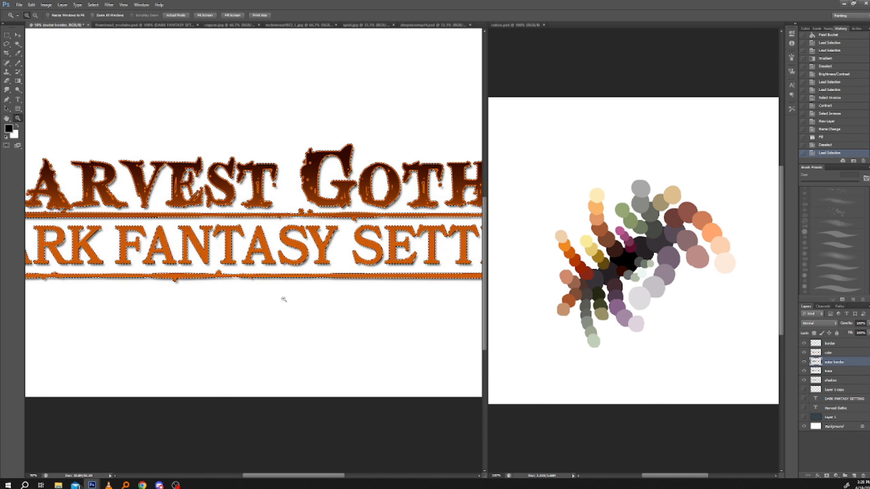
Step: Grow the outer border selection outward by inverting it, contracting the inverse by 2 pixels and inverting it back
{"action": "left_click", "coordinate": [91, 5]}
{"action": "left_click", "coordinate": [98, 32]}
{"action": "left_click", "coordinate": [93, 5]}
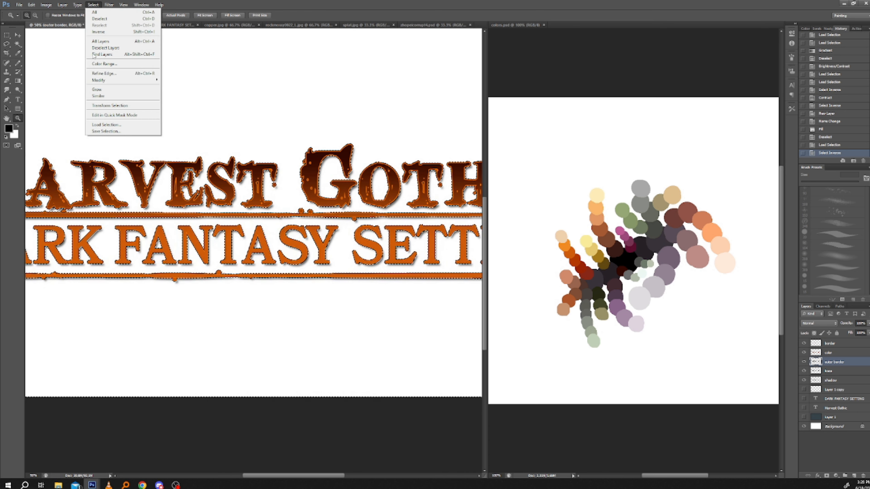
{"action": "mouse_move", "coordinate": [98, 81]}
{"action": "left_click", "coordinate": [175, 92]}
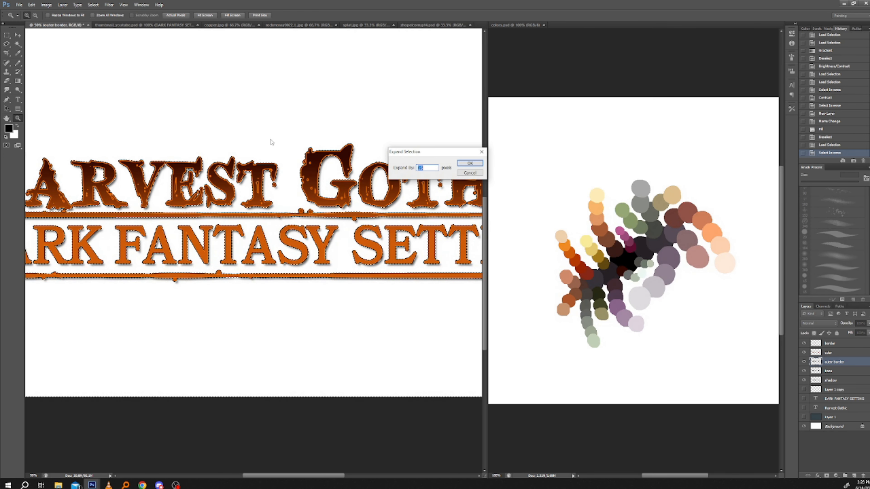
{"action": "left_click", "coordinate": [470, 173]}
{"action": "left_click", "coordinate": [93, 4]}
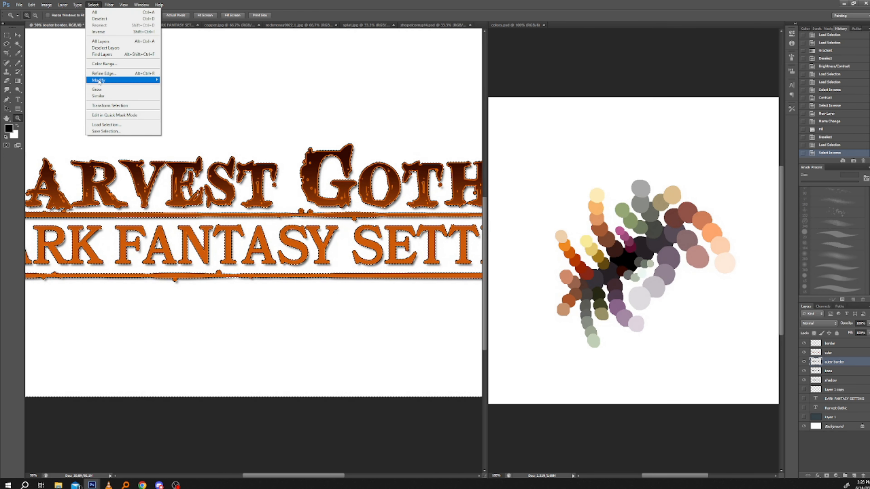
{"action": "mouse_move", "coordinate": [102, 79]}
{"action": "left_click", "coordinate": [174, 99]}
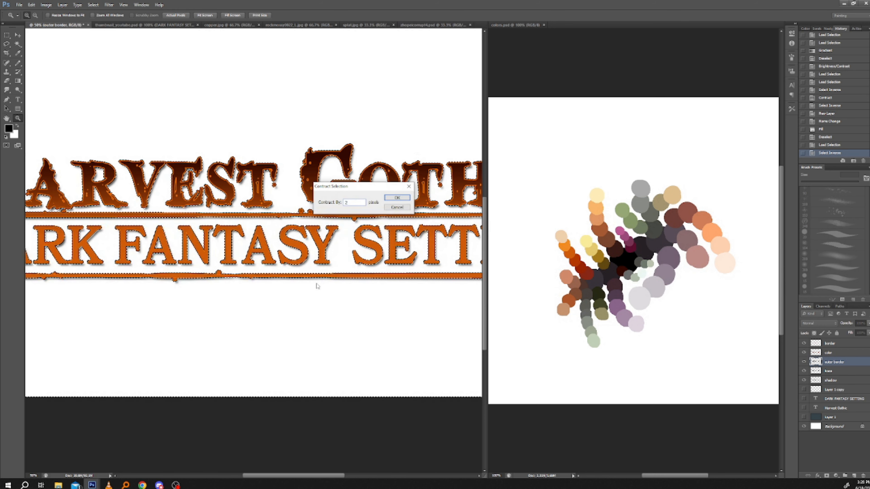
{"action": "key", "text": "Return"}
{"action": "left_click", "coordinate": [93, 5]}
{"action": "left_click", "coordinate": [103, 35]}
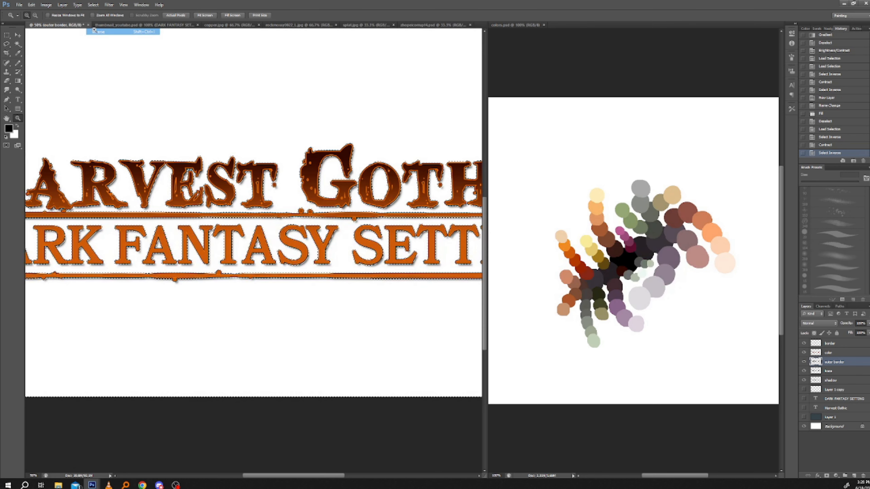
Step: Fill the enlarged selection with black on the outer border layer and deselect it
{"action": "left_click", "coordinate": [31, 5]}
{"action": "left_click", "coordinate": [45, 103]}
{"action": "key", "text": "Return"}
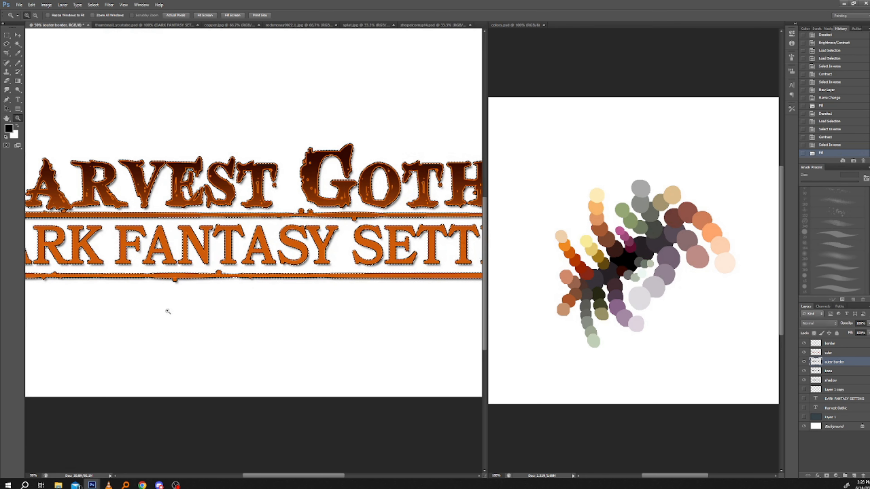
{"action": "left_click", "coordinate": [92, 4]}
{"action": "left_click", "coordinate": [100, 20]}
{"action": "scroll", "coordinate": [188, 311], "scroll_direction": "down", "scroll_amount": 3}
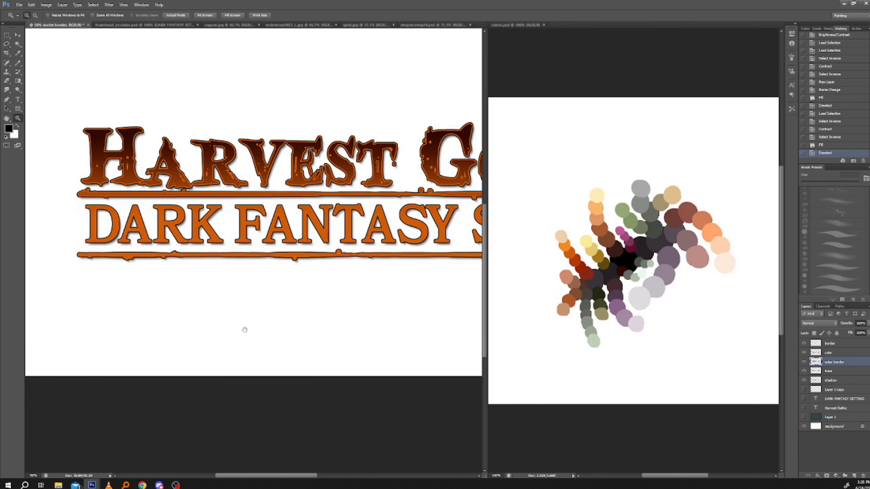
{"action": "left_click_drag", "start_coordinate": [173, 323], "coordinate": [245, 309]}
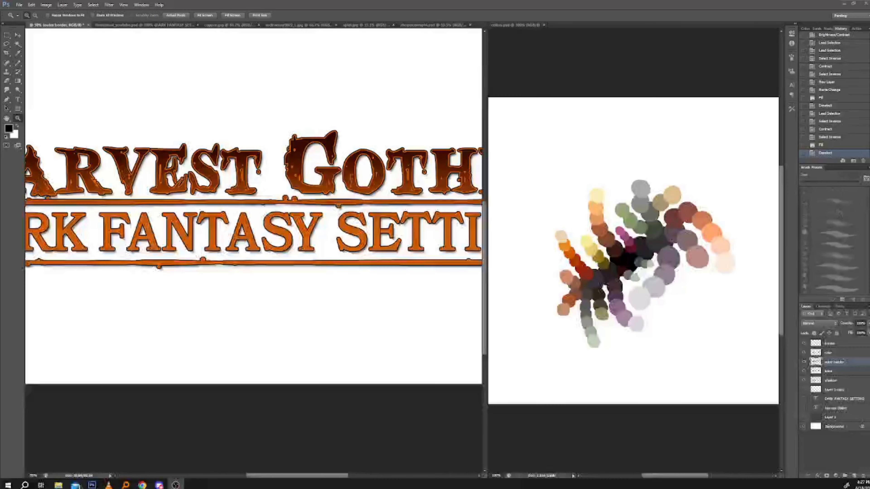
Step: Load the color layer's lettering as a selection on that layer and hide the selection outline
{"action": "left_click", "coordinate": [318, 15]}
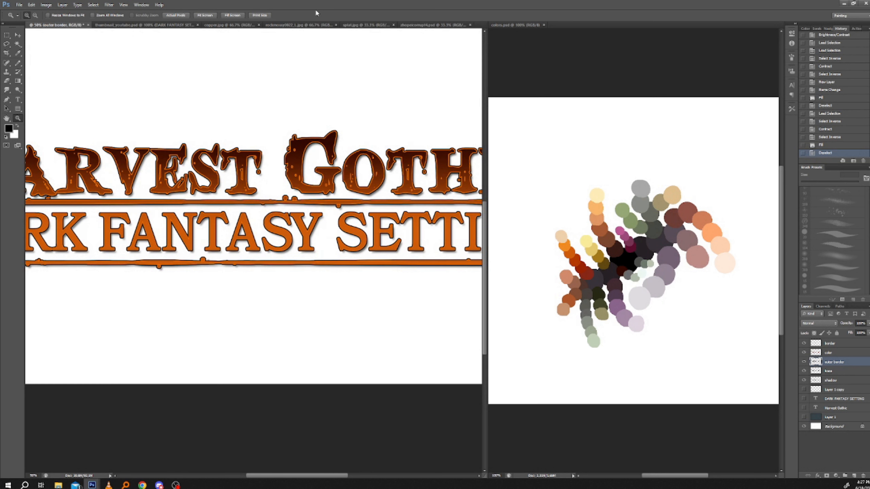
{"action": "left_click", "coordinate": [173, 291], "text": "alt"}
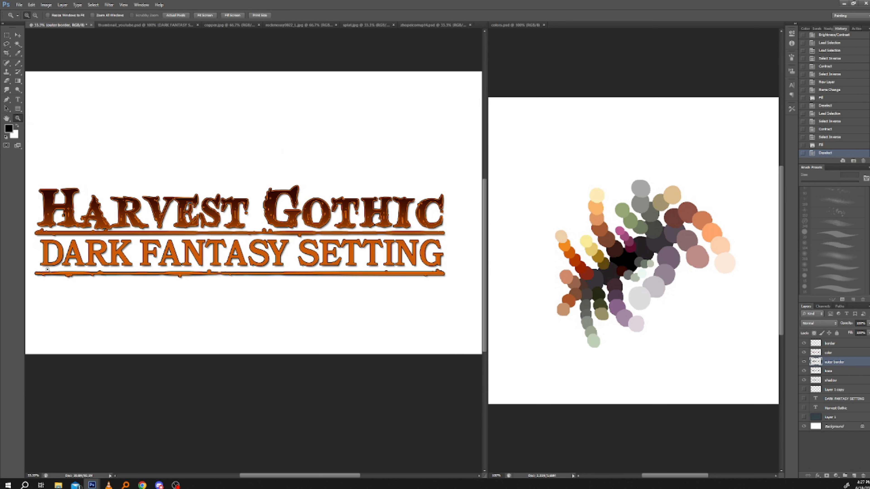
{"action": "mouse_move", "coordinate": [178, 307]}
{"action": "left_mouse_down"}
{"action": "mouse_move", "coordinate": [193, 304]}
{"action": "mouse_move", "coordinate": [182, 301]}
{"action": "left_mouse_up"}
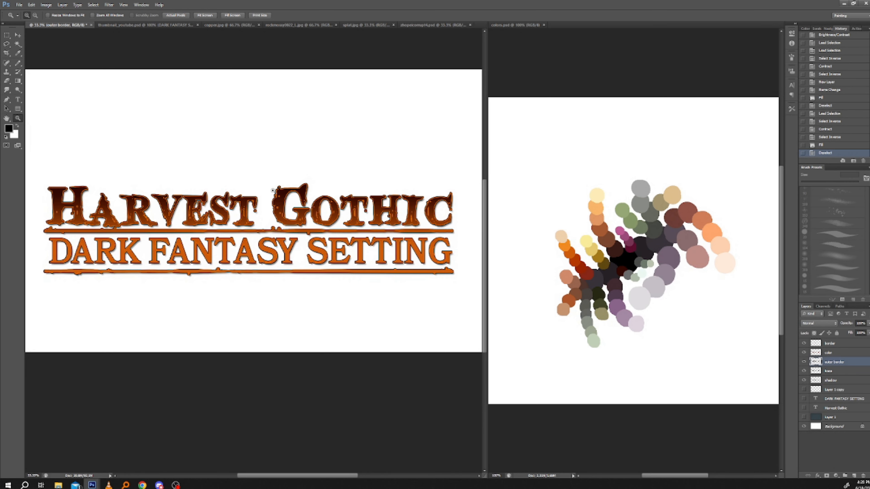
{"action": "left_click", "coordinate": [804, 363]}
{"action": "left_click", "coordinate": [803, 363]}
{"action": "left_click", "coordinate": [830, 352]}
{"action": "left_click", "coordinate": [815, 353], "text": "ctrl"}
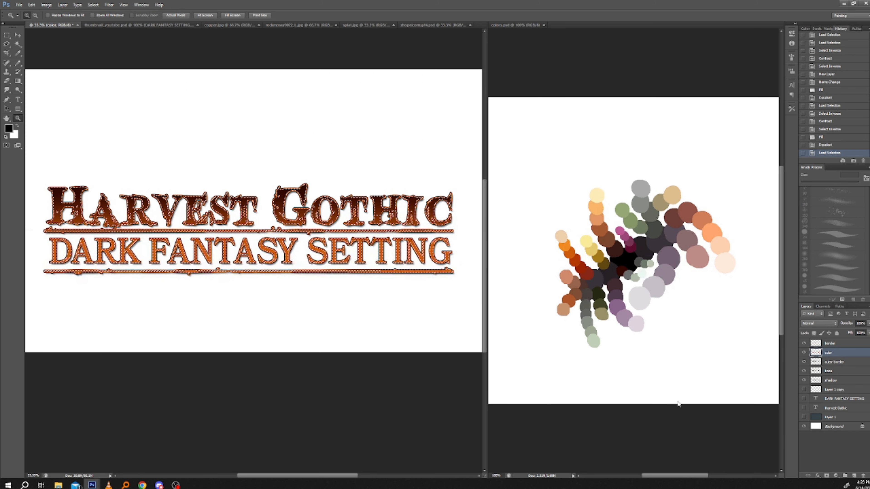
{"action": "key", "text": "ctrl+apostrophe"}
{"action": "key", "text": "ctrl+h"}
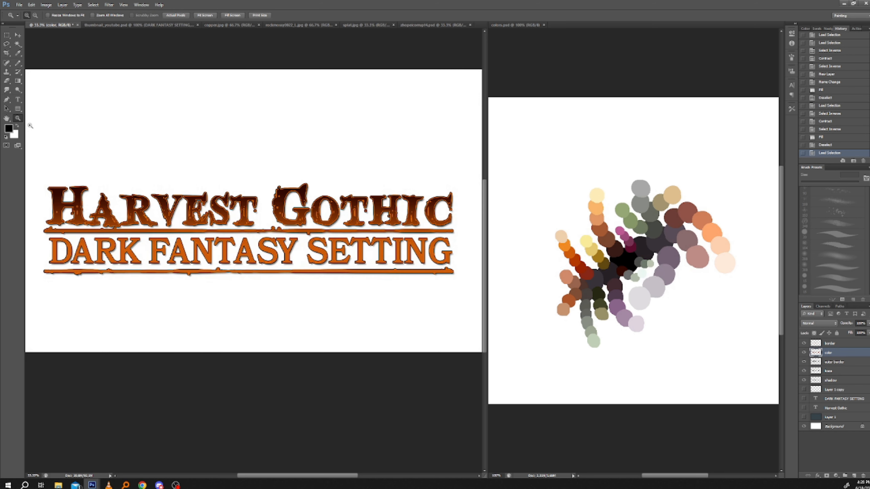
Step: Apply dark red gradients over the upper part of the Harvest Gothic lettering, using the color layer
{"action": "left_click", "coordinate": [18, 81]}
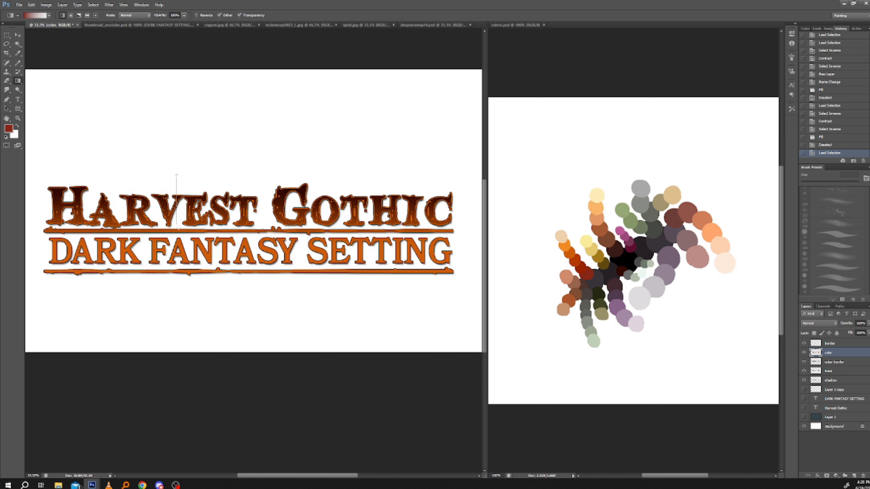
{"action": "left_click_drag", "start_coordinate": [176, 227], "coordinate": [177, 228]}
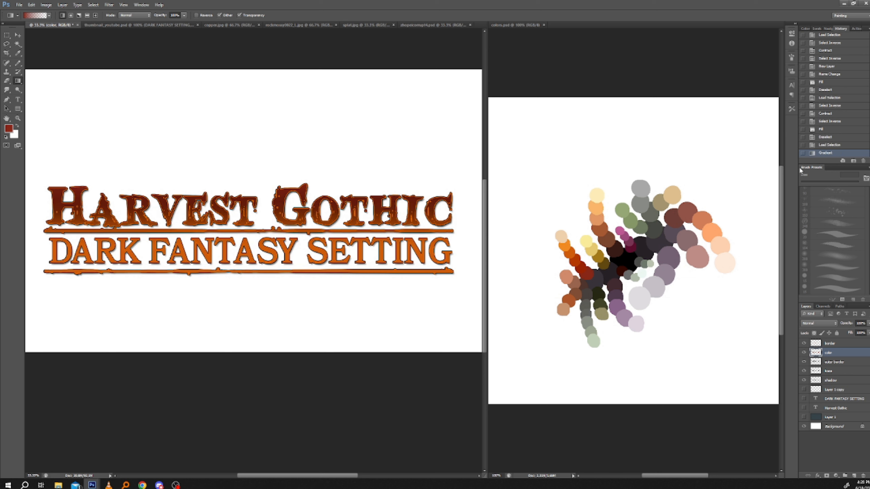
{"action": "left_click", "coordinate": [825, 144]}
{"action": "left_click_drag", "start_coordinate": [200, 205], "coordinate": [243, 199]}
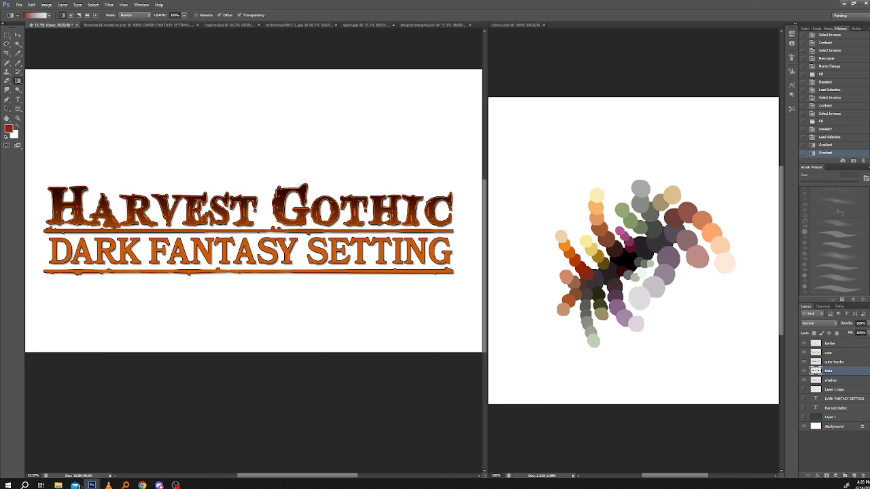
{"action": "left_click_drag", "start_coordinate": [301, 194], "coordinate": [299, 191]}
{"action": "left_click", "coordinate": [832, 353]}
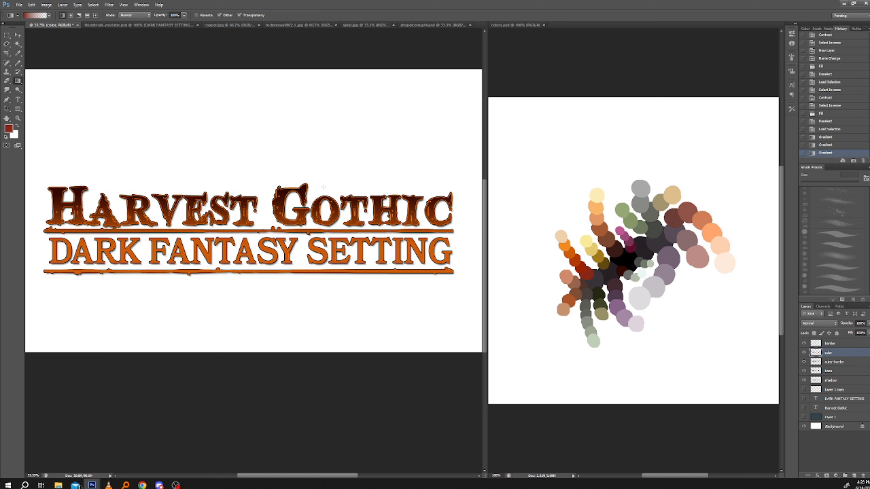
{"action": "left_click_drag", "start_coordinate": [299, 210], "coordinate": [292, 218]}
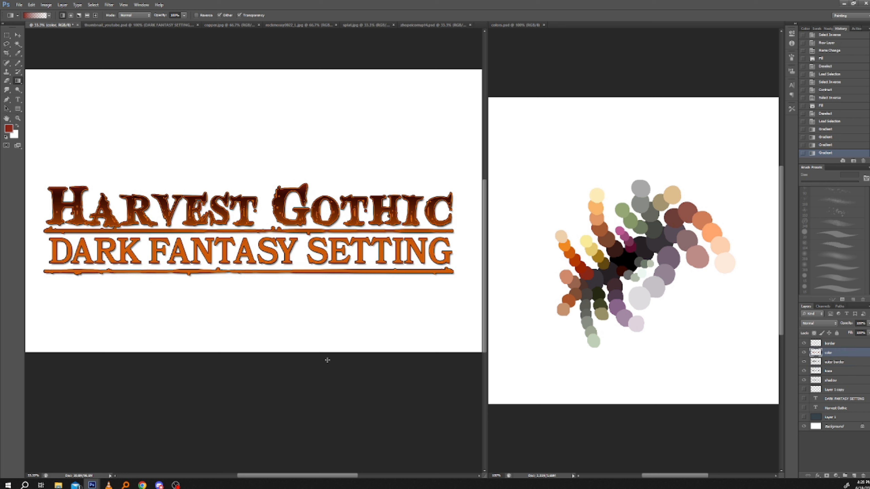
{"action": "left_click_drag", "start_coordinate": [75, 194], "coordinate": [142, 352]}
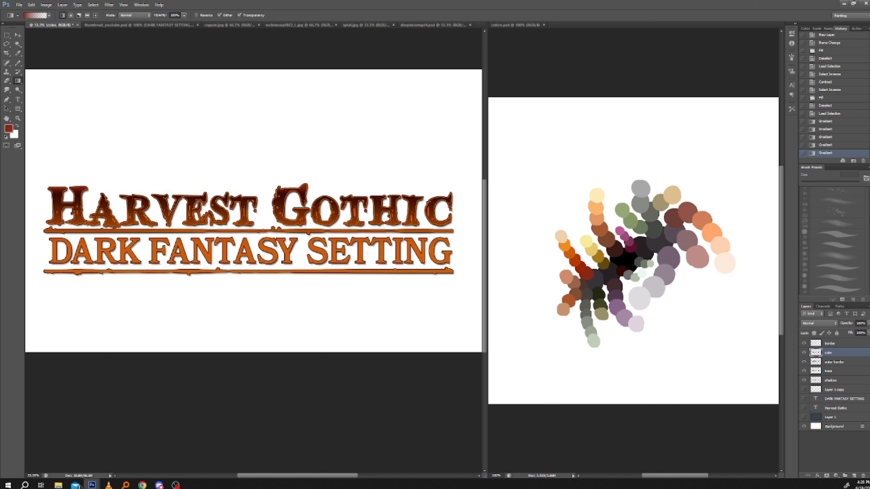
Step: Paint the DARK FANTASY SETTING subtitle dark red on the color layer with an enlarged Pencil
{"action": "left_click", "coordinate": [18, 63]}
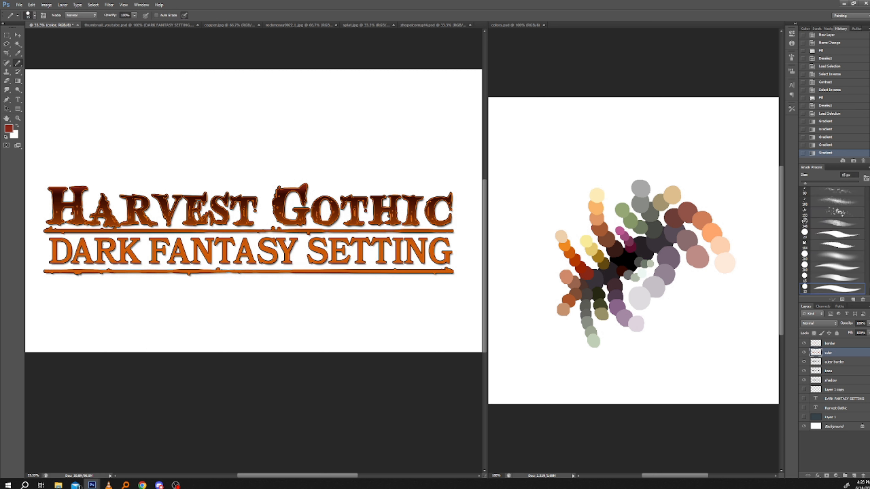
{"action": "key", "text": "bracketright"}
{"action": "key", "text": "bracketright"}
{"action": "key", "text": "bracketright"}
{"action": "key", "text": "bracketright"}
{"action": "mouse_move", "coordinate": [47, 245]}
{"action": "left_mouse_down"}
{"action": "mouse_move", "coordinate": [166, 257]}
{"action": "mouse_move", "coordinate": [342, 245]}
{"action": "mouse_move", "coordinate": [451, 257]}
{"action": "mouse_move", "coordinate": [38, 256]}
{"action": "mouse_move", "coordinate": [47, 255]}
{"action": "left_mouse_up"}
{"action": "left_click", "coordinate": [47, 256]}
{"action": "left_click_drag", "start_coordinate": [456, 250], "coordinate": [452, 246]}
{"action": "left_click", "coordinate": [454, 246]}
{"action": "left_click_drag", "start_coordinate": [51, 244], "coordinate": [50, 245]}
{"action": "left_click", "coordinate": [49, 245]}
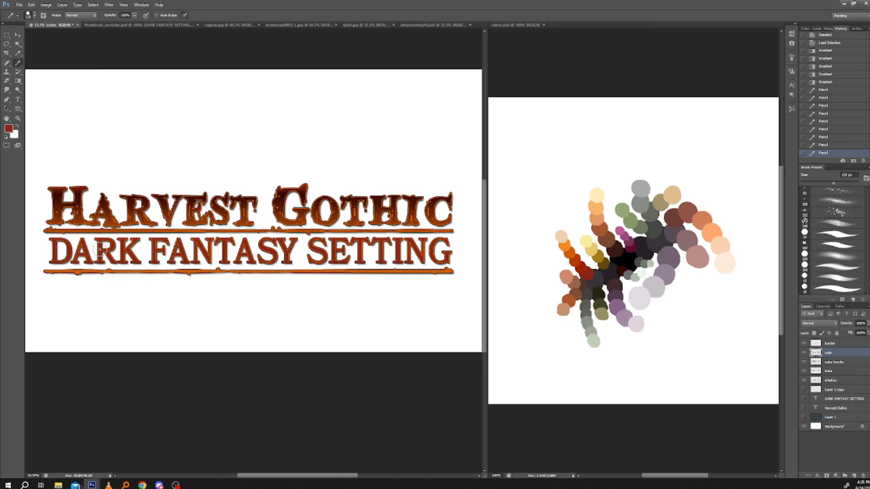
Step: Subtract the subtitle and its two divider lines from the selection with the Rectangular Marquee
{"action": "left_click", "coordinate": [6, 34]}
{"action": "left_click_drag", "start_coordinate": [462, 298], "coordinate": [34, 233]}
{"action": "left_click_drag", "start_coordinate": [465, 295], "coordinate": [27, 228]}
Step: Remove leftover fragments around the upper divider line and subtitle from the selection with the Lasso, leaving only the Harvest Gothic lettering
{"action": "left_click", "coordinate": [18, 118]}
{"action": "left_click", "coordinate": [109, 233]}
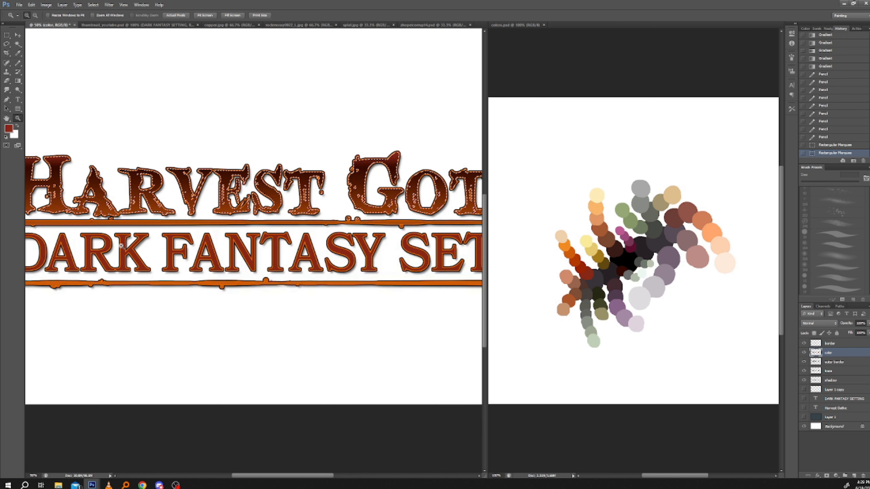
{"action": "left_click", "coordinate": [106, 235]}
{"action": "left_click", "coordinate": [104, 235]}
{"action": "mouse_move", "coordinate": [95, 229]}
{"action": "left_mouse_down"}
{"action": "mouse_move", "coordinate": [144, 216]}
{"action": "mouse_move", "coordinate": [432, 291]}
{"action": "left_mouse_up"}
{"action": "left_click", "coordinate": [6, 44]}
{"action": "mouse_move", "coordinate": [95, 276]}
{"action": "left_mouse_down"}
{"action": "mouse_move", "coordinate": [34, 258]}
{"action": "mouse_move", "coordinate": [90, 221]}
{"action": "left_mouse_up"}
{"action": "mouse_move", "coordinate": [396, 299]}
{"action": "left_mouse_down"}
{"action": "mouse_move", "coordinate": [114, 264]}
{"action": "mouse_move", "coordinate": [90, 207]}
{"action": "left_mouse_up"}
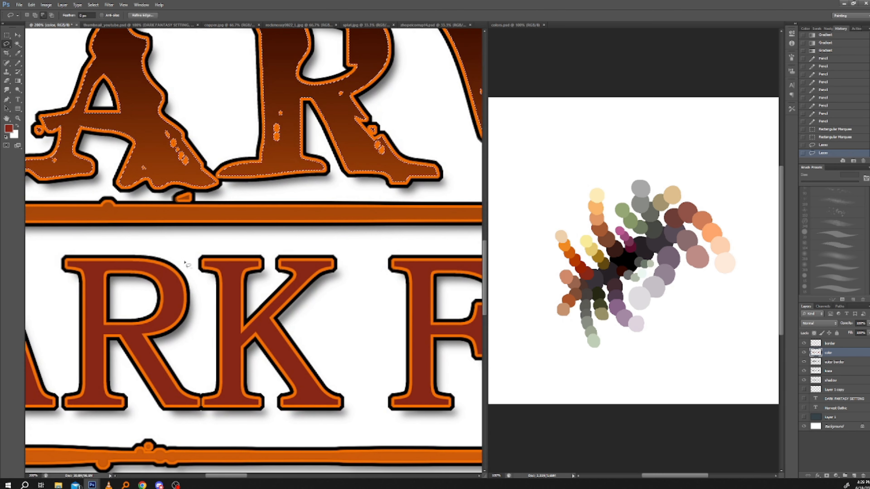
{"action": "left_click_drag", "start_coordinate": [158, 242], "coordinate": [140, 239]}
{"action": "left_click_drag", "start_coordinate": [366, 279], "coordinate": [60, 266]}
{"action": "left_click_drag", "start_coordinate": [480, 430], "coordinate": [311, 450]}
{"action": "mouse_move", "coordinate": [475, 314]}
{"action": "left_mouse_down"}
{"action": "mouse_move", "coordinate": [150, 307]}
{"action": "mouse_move", "coordinate": [30, 314]}
{"action": "left_mouse_up"}
{"action": "left_click_drag", "start_coordinate": [172, 236], "coordinate": [233, 266]}
{"action": "mouse_move", "coordinate": [476, 313]}
{"action": "left_mouse_down"}
{"action": "mouse_move", "coordinate": [143, 311]}
{"action": "mouse_move", "coordinate": [197, 317]}
{"action": "mouse_move", "coordinate": [243, 343]}
{"action": "left_mouse_up"}
Step: Sample the orange swatch from the color palette document as the foreground color
{"action": "key", "text": "z"}
{"action": "right_click", "coordinate": [155, 196]}
{"action": "left_click", "coordinate": [175, 201]}
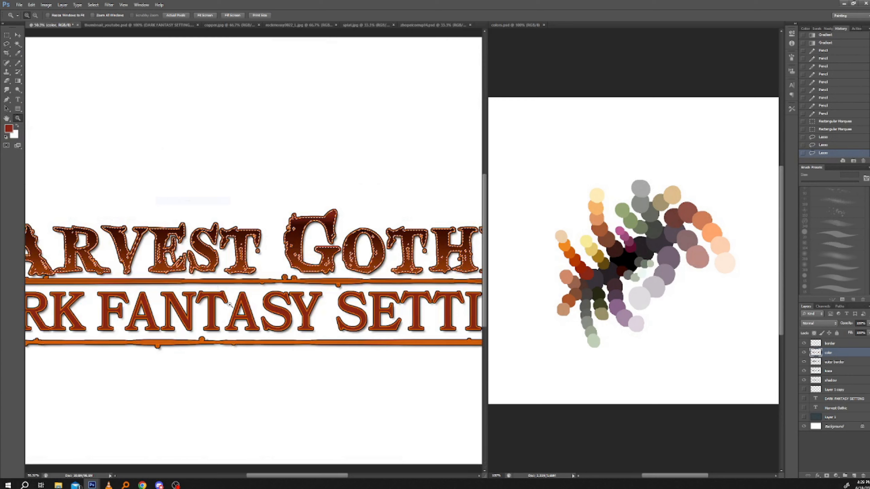
{"action": "left_click_drag", "start_coordinate": [215, 287], "coordinate": [399, 284]}
{"action": "left_click_drag", "start_coordinate": [105, 192], "coordinate": [218, 342]}
{"action": "left_click", "coordinate": [18, 80]}
{"action": "left_click_drag", "start_coordinate": [401, 330], "coordinate": [381, 322]}
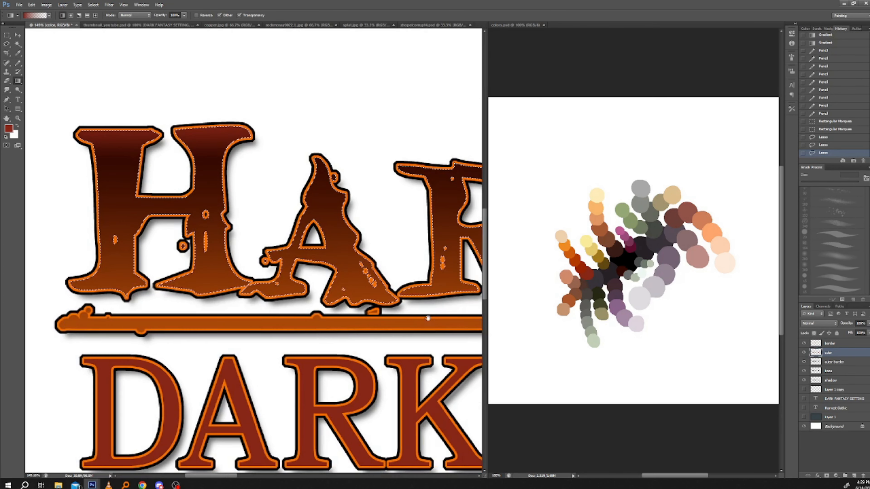
{"action": "left_click", "coordinate": [18, 64]}
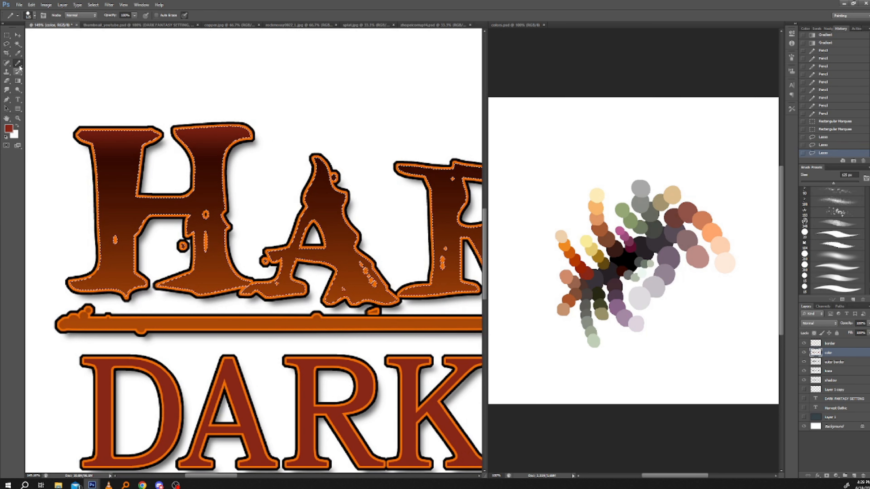
{"action": "right_click", "coordinate": [17, 64]}
{"action": "left_click", "coordinate": [47, 68]}
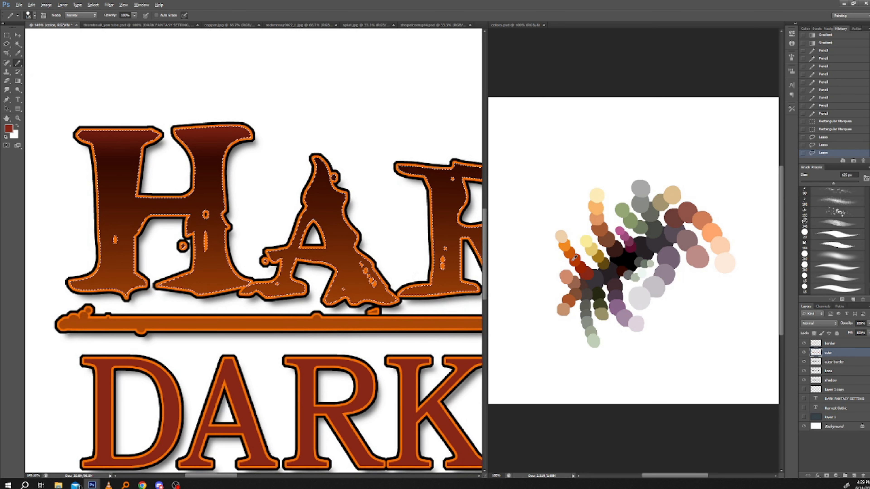
{"action": "left_click", "coordinate": [574, 253], "text": "alt"}
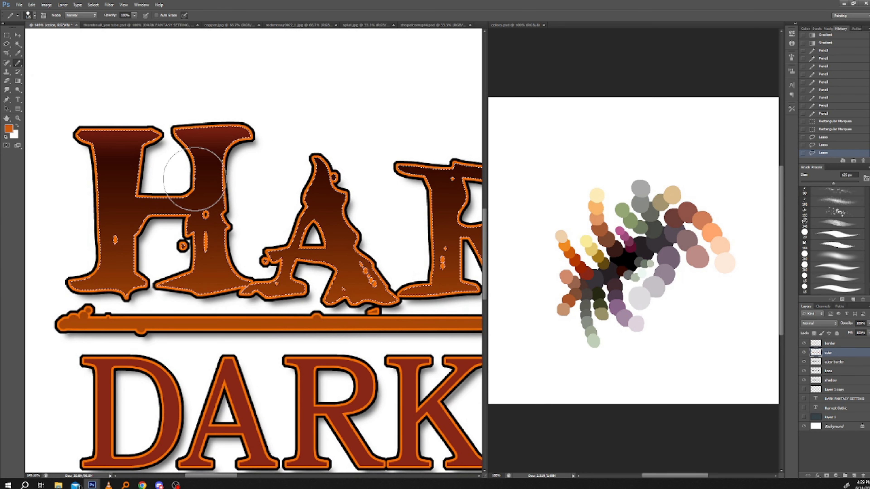
Step: Try an orange gradient fading upward across the selected Harvest Gothic lettering with its selection edges hidden, and undo it
{"action": "left_click", "coordinate": [18, 81]}
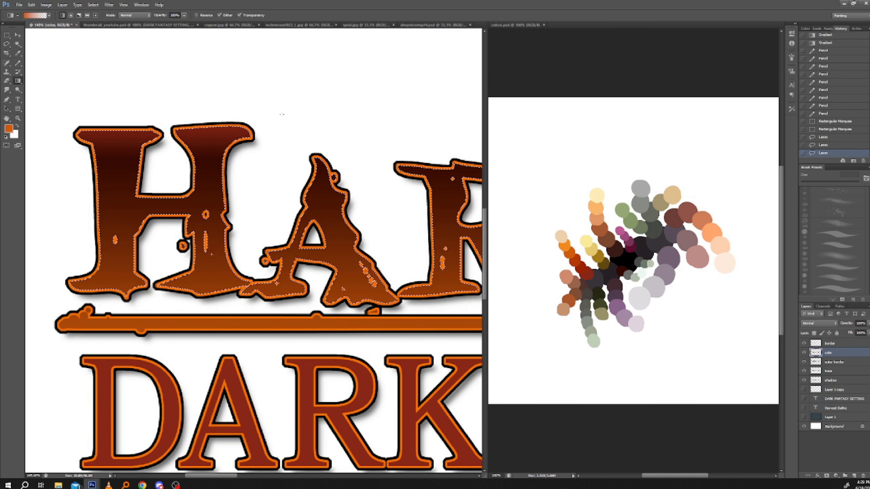
{"action": "left_click_drag", "start_coordinate": [131, 142], "coordinate": [146, 153]}
{"action": "left_click", "coordinate": [816, 145]}
{"action": "left_click_drag", "start_coordinate": [202, 292], "coordinate": [201, 224]}
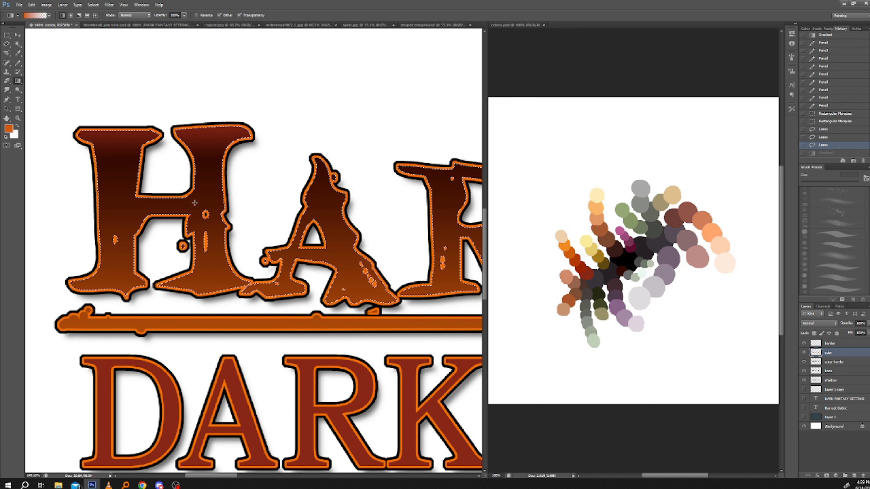
{"action": "left_click_drag", "start_coordinate": [195, 203], "coordinate": [112, 184]}
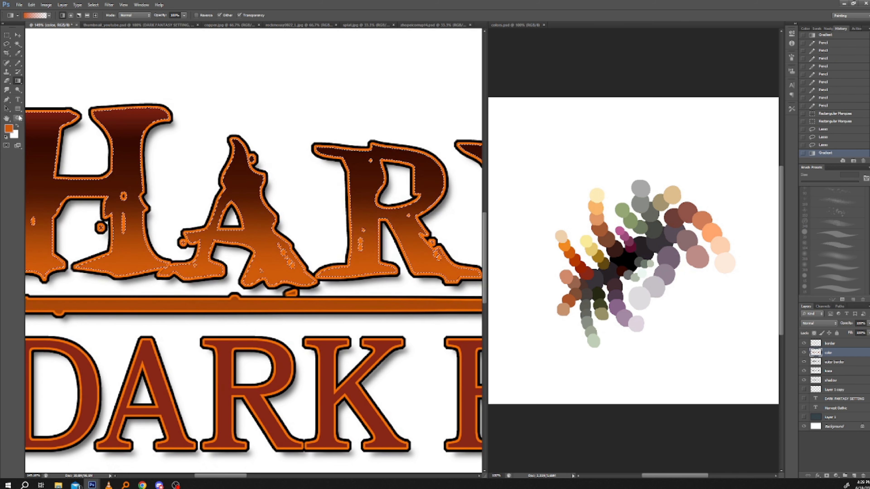
{"action": "double_click", "coordinate": [18, 118]}
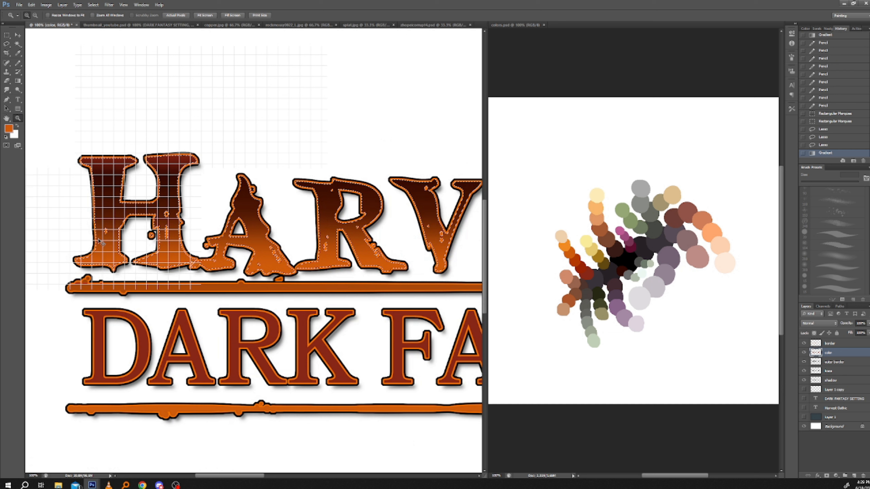
{"action": "key", "text": "ctrl+h"}
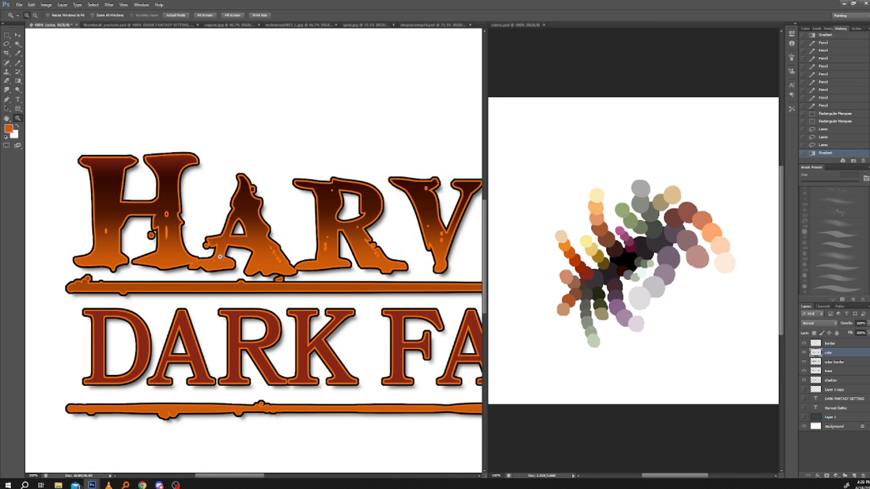
{"action": "left_click", "coordinate": [197, 304], "text": "alt"}
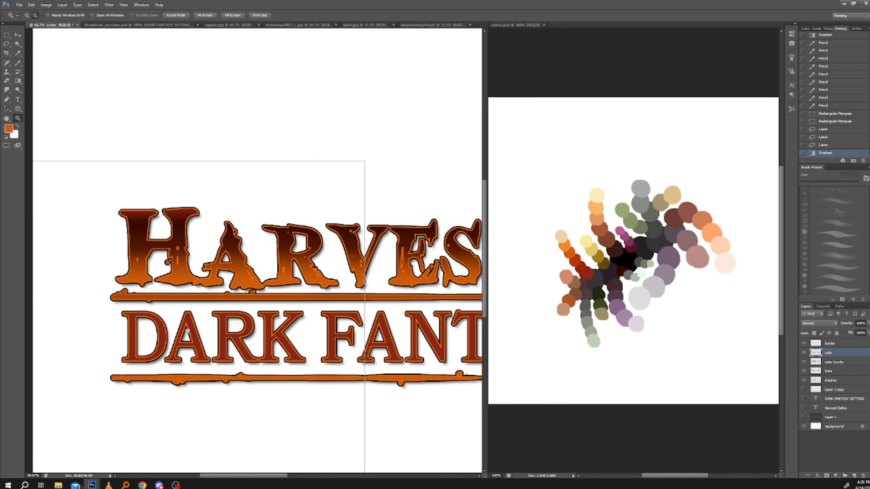
{"action": "left_click", "coordinate": [171, 356], "text": "alt"}
{"action": "left_click", "coordinate": [172, 357], "text": "alt"}
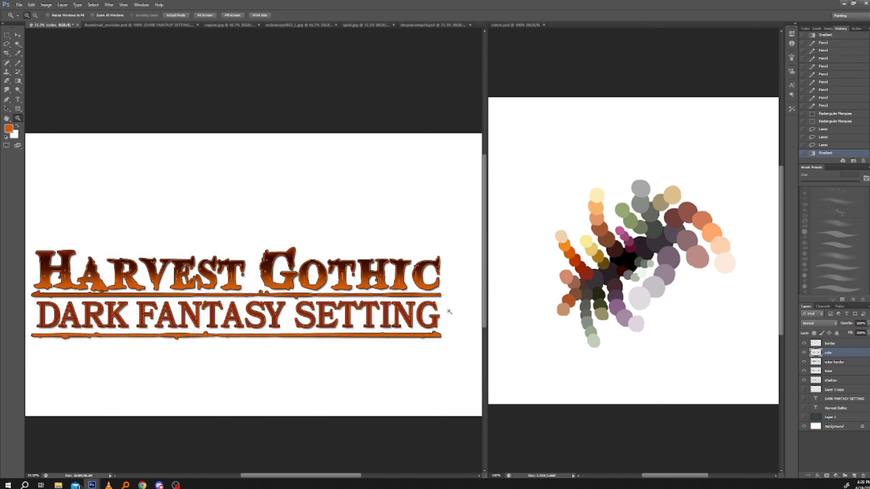
{"action": "left_click", "coordinate": [822, 145]}
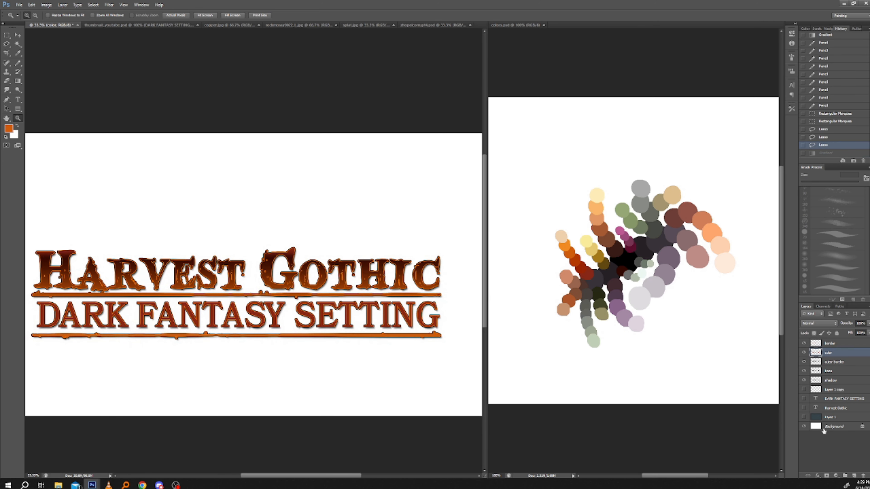
Step: Build up orange along the base of the Harvest Gothic lettering with repeated gradients starting well below the title
{"action": "left_click", "coordinate": [18, 80]}
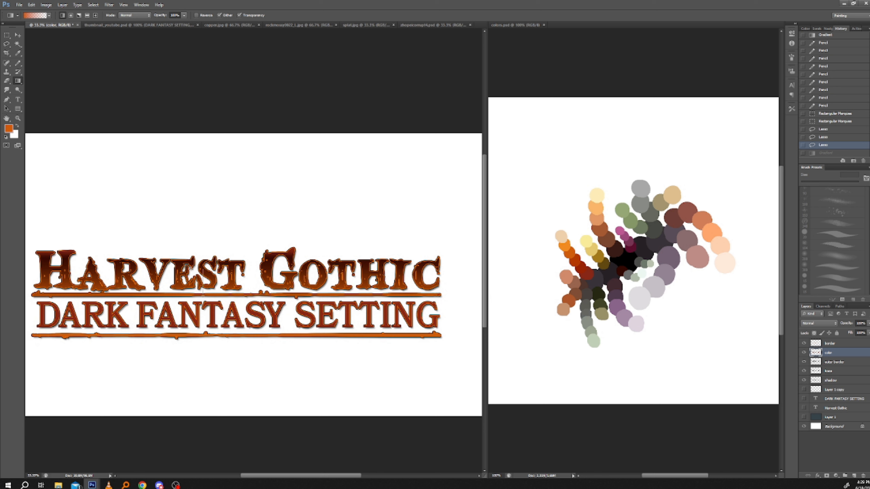
{"action": "left_click_drag", "start_coordinate": [203, 275], "coordinate": [203, 272]}
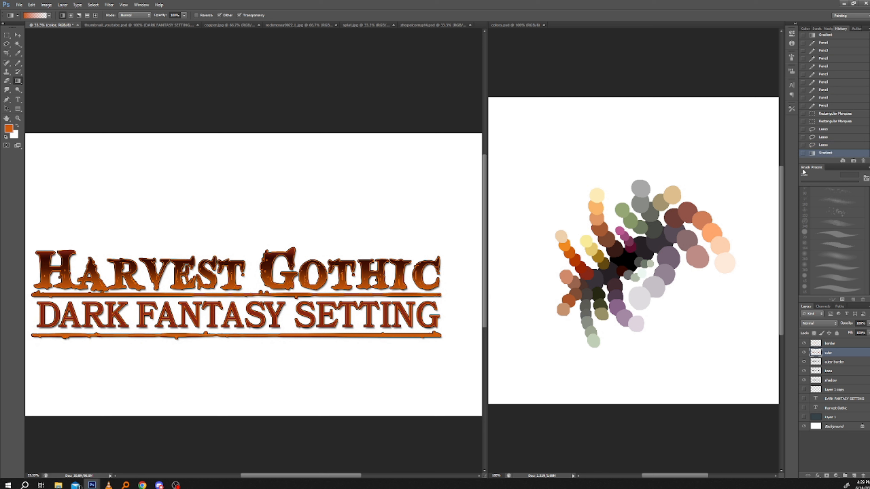
{"action": "key", "text": "ctrl+z"}
{"action": "left_click_drag", "start_coordinate": [213, 354], "coordinate": [211, 273]}
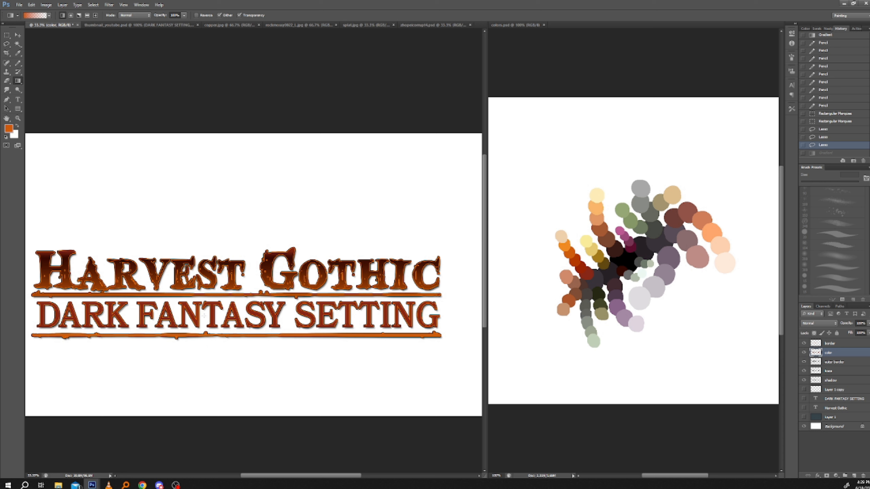
{"action": "left_click_drag", "start_coordinate": [215, 374], "coordinate": [216, 317]}
{"action": "left_click_drag", "start_coordinate": [216, 269], "coordinate": [205, 265]}
{"action": "left_click_drag", "start_coordinate": [144, 336], "coordinate": [168, 326]}
Step: Hide and show the color layer repeatedly to compare the logo with and without its gradient fill
{"action": "left_click", "coordinate": [18, 118]}
{"action": "left_click", "coordinate": [90, 268]}
{"action": "left_click", "coordinate": [111, 320], "text": "alt"}
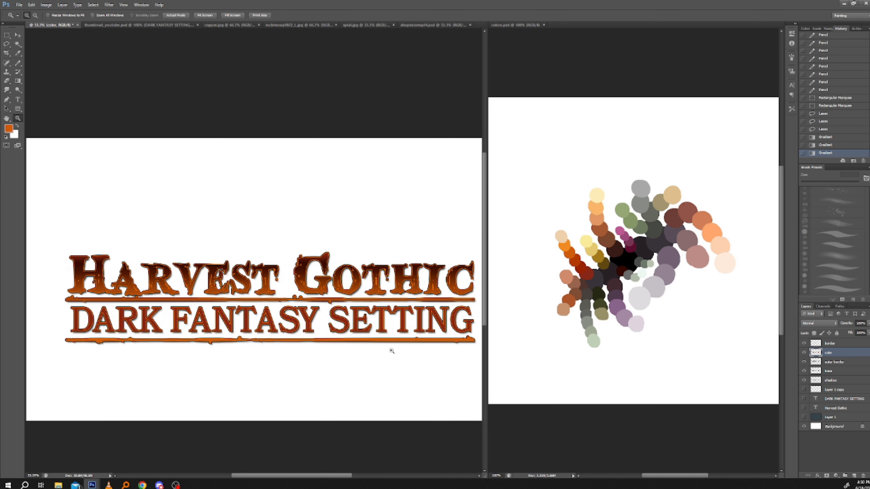
{"action": "left_click", "coordinate": [805, 353]}
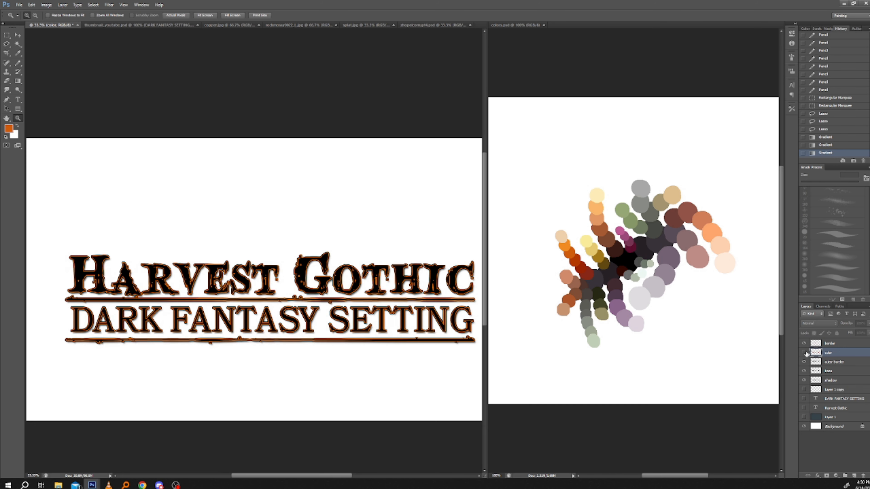
{"action": "left_click", "coordinate": [804, 353]}
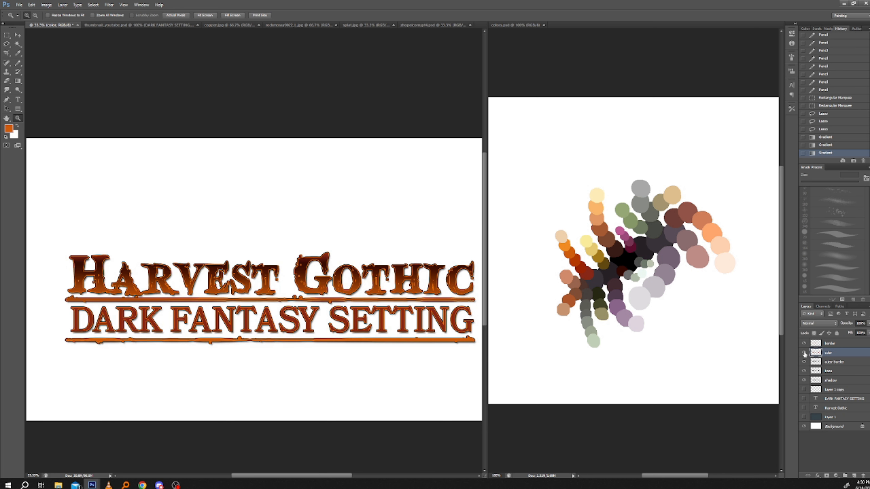
{"action": "left_click", "coordinate": [804, 353]}
{"action": "left_click", "coordinate": [805, 353]}
{"action": "left_click", "coordinate": [804, 353]}
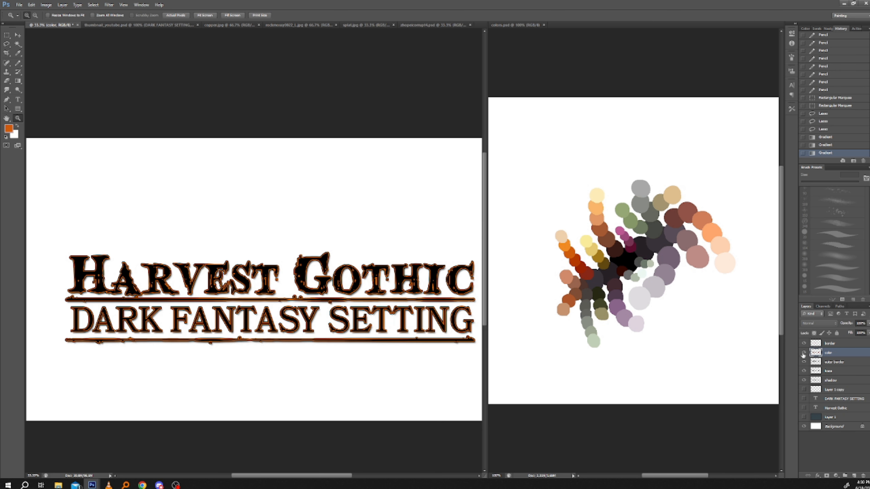
{"action": "left_click", "coordinate": [804, 353]}
Step: Deselect the lettering and adjust the color layer with Brightness/Contrast, using brightness 27 and contrast 36
{"action": "left_click", "coordinate": [46, 5]}
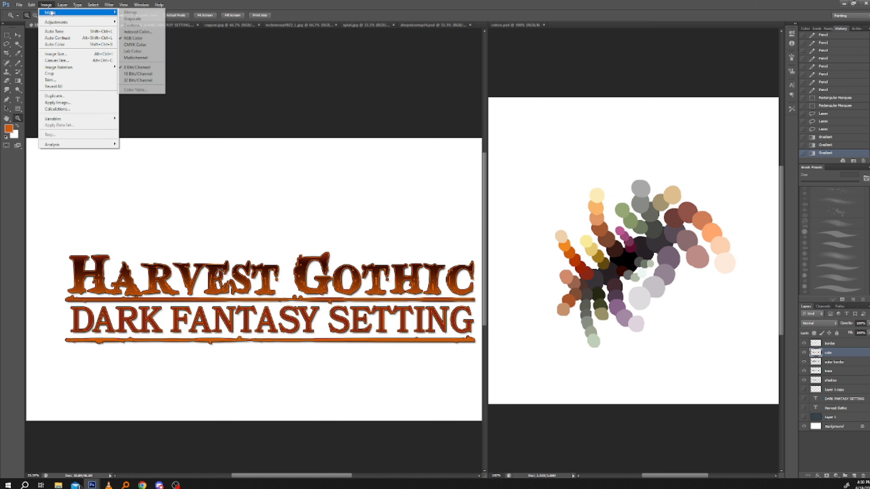
{"action": "mouse_move", "coordinate": [71, 22]}
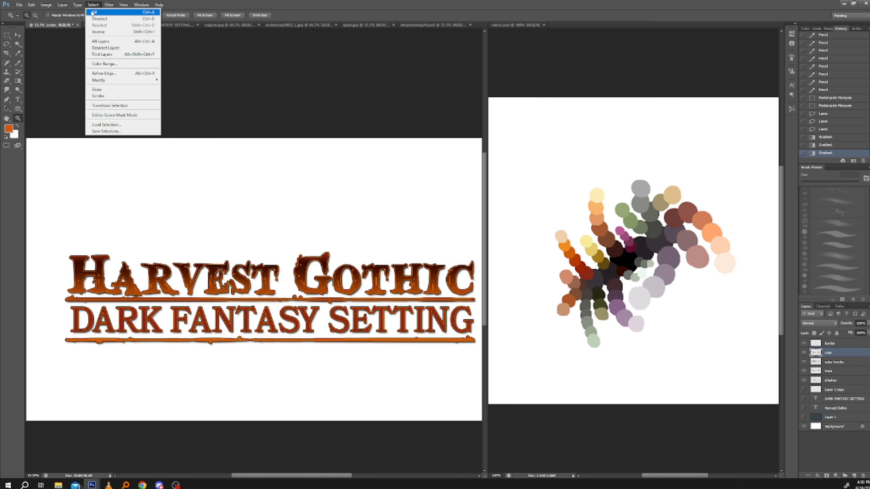
{"action": "left_click", "coordinate": [100, 19]}
{"action": "left_click", "coordinate": [46, 5]}
{"action": "mouse_move", "coordinate": [49, 13]}
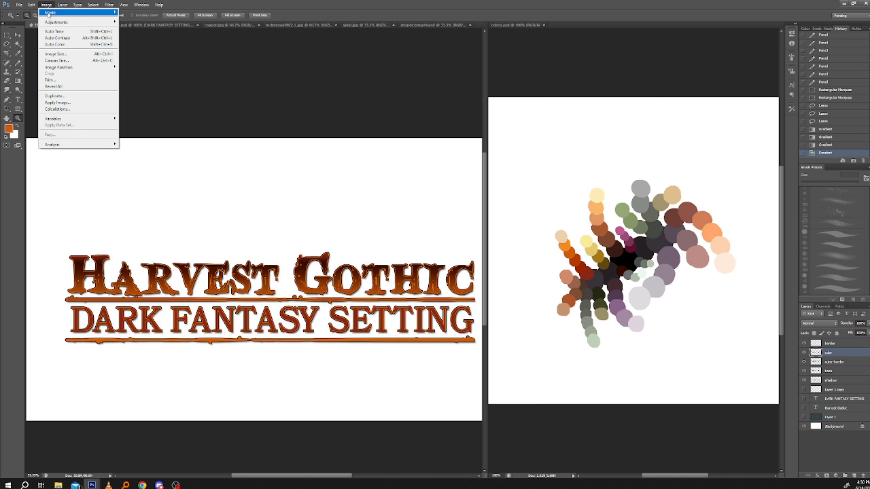
{"action": "mouse_move", "coordinate": [79, 23]}
{"action": "left_click", "coordinate": [136, 22]}
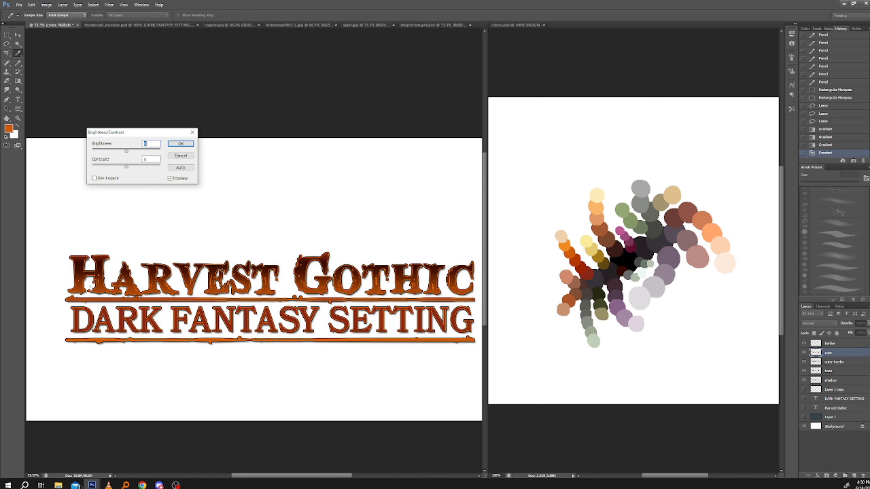
{"action": "left_click_drag", "start_coordinate": [132, 168], "coordinate": [135, 168]}
{"action": "left_click_drag", "start_coordinate": [159, 169], "coordinate": [133, 152]}
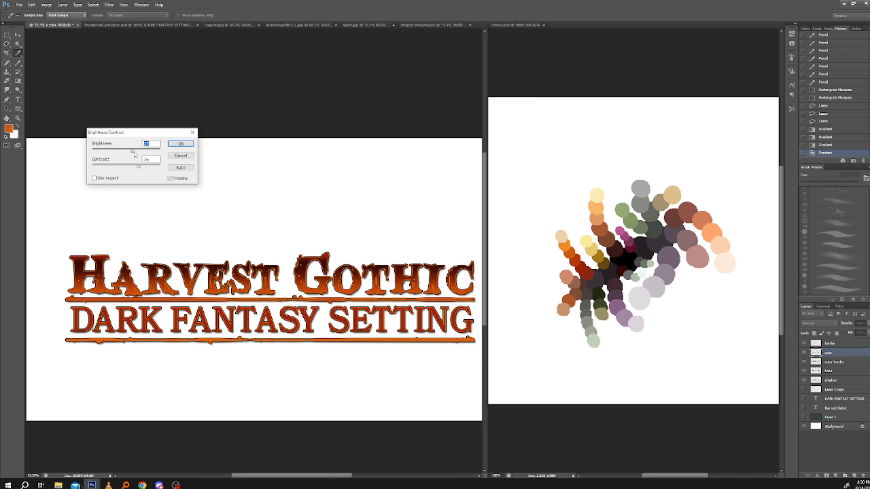
{"action": "left_click", "coordinate": [180, 144]}
{"action": "key", "text": "z"}
Step: Select the border layer and examine its orange outline around the title and subtitle up close
{"action": "left_click", "coordinate": [829, 343]}
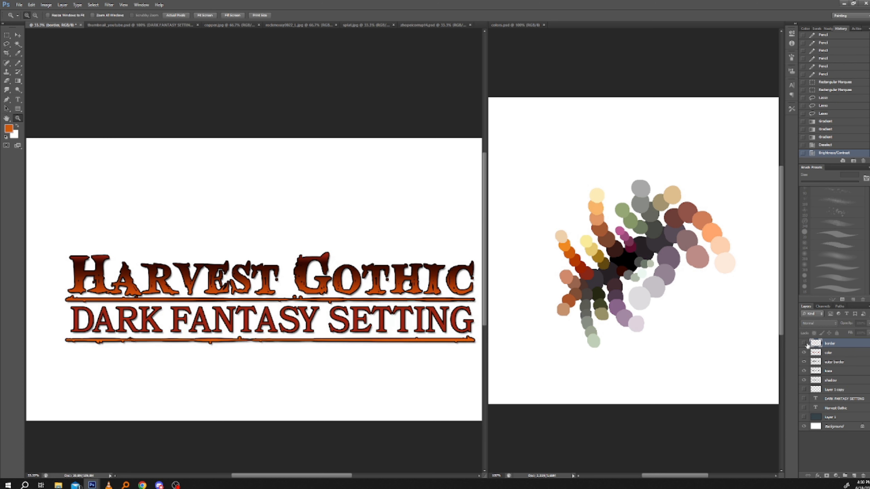
{"action": "left_click", "coordinate": [33, 8]}
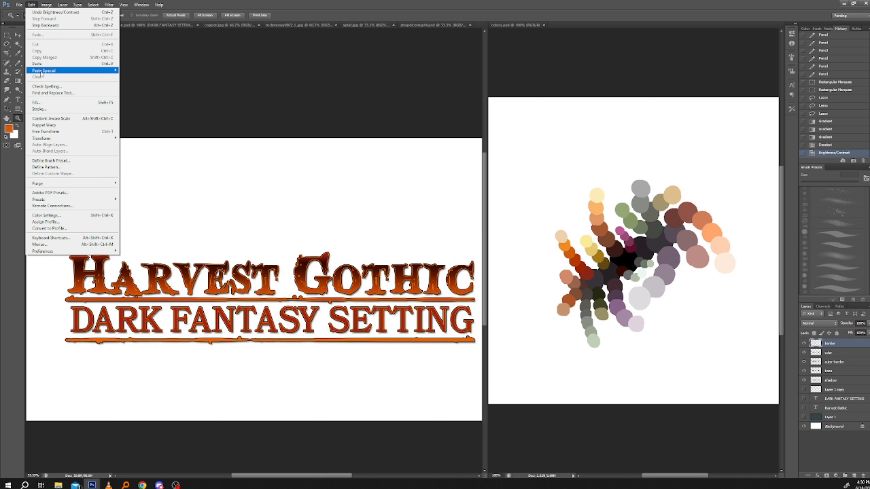
{"action": "mouse_move", "coordinate": [39, 73]}
{"action": "double_click", "coordinate": [182, 6]}
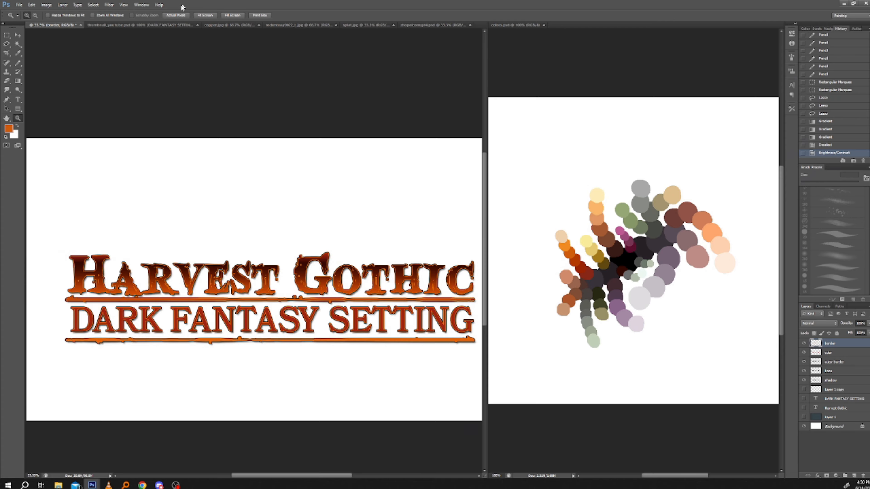
{"action": "left_click", "coordinate": [332, 3]}
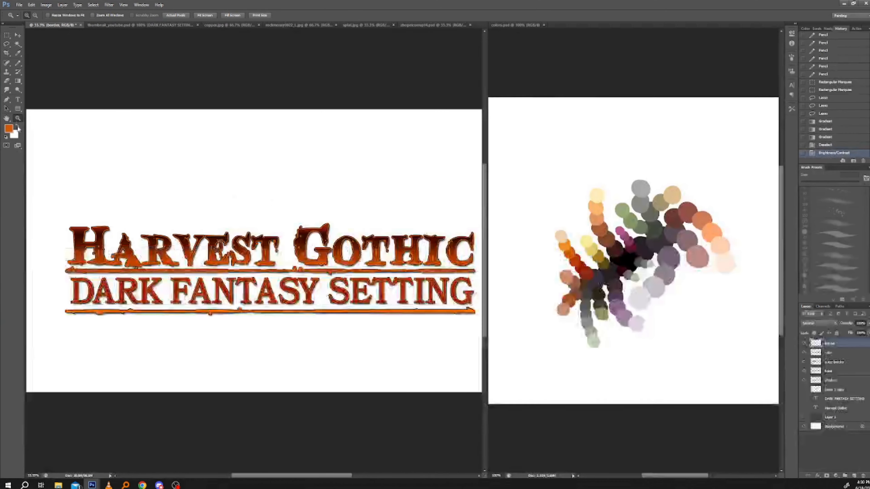
{"action": "left_click_drag", "start_coordinate": [67, 214], "coordinate": [231, 303]}
{"action": "left_click_drag", "start_coordinate": [130, 326], "coordinate": [146, 318]}
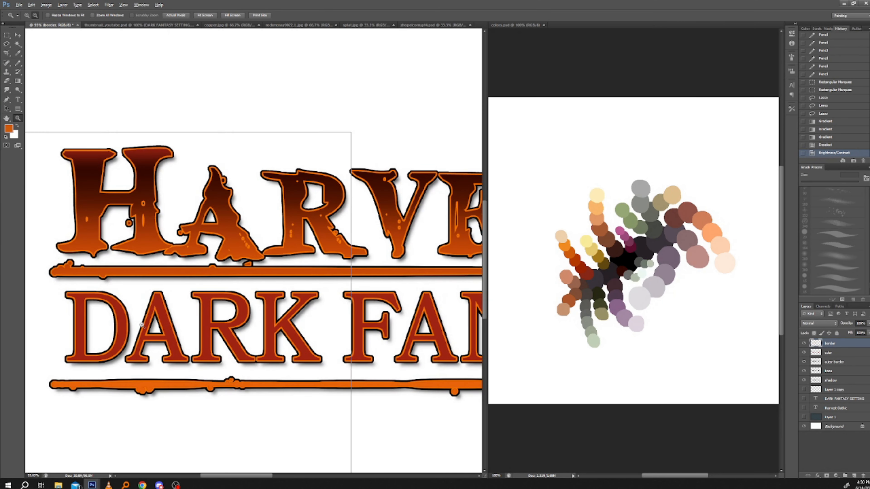
{"action": "left_click", "coordinate": [143, 327], "text": "alt"}
{"action": "left_click", "coordinate": [130, 328], "text": "alt"}
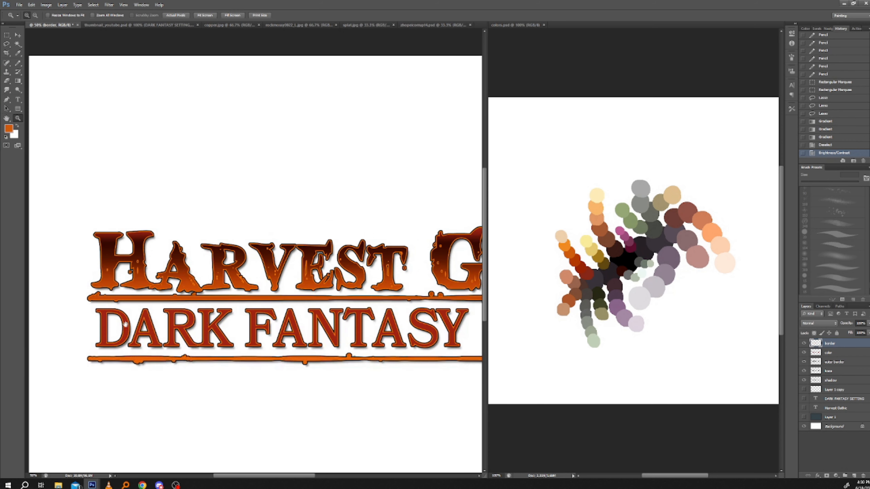
{"action": "left_click_drag", "start_coordinate": [213, 316], "coordinate": [248, 331]}
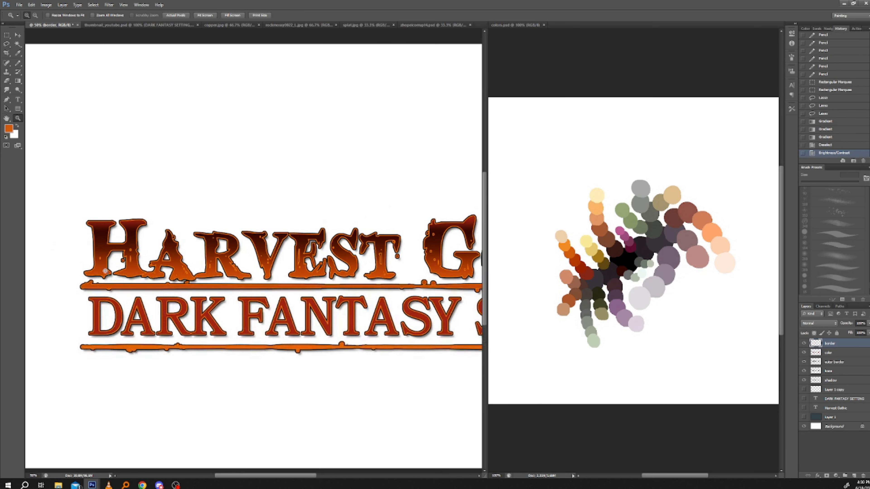
{"action": "key", "text": "m"}
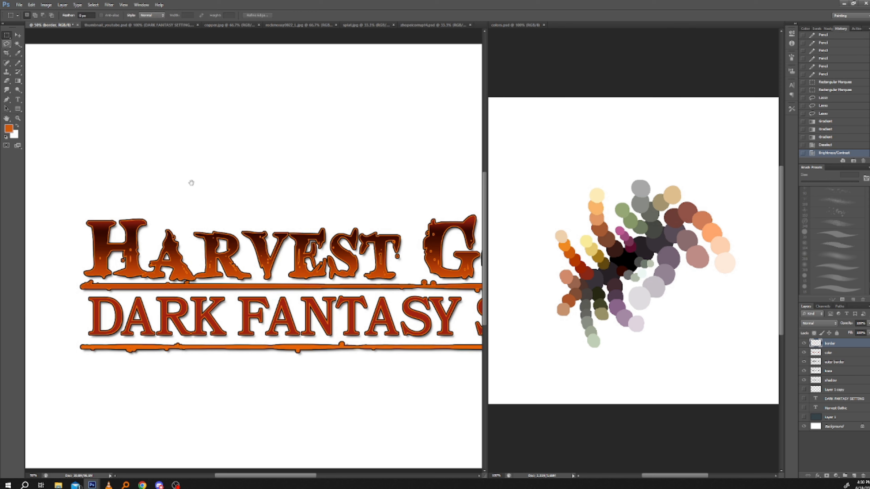
{"action": "left_click_drag", "start_coordinate": [125, 121], "coordinate": [130, 107]}
{"action": "left_click_drag", "start_coordinate": [55, 179], "coordinate": [257, 197]}
{"action": "key", "text": "ctrl+d"}
{"action": "left_click_drag", "start_coordinate": [428, 343], "coordinate": [285, 313]}
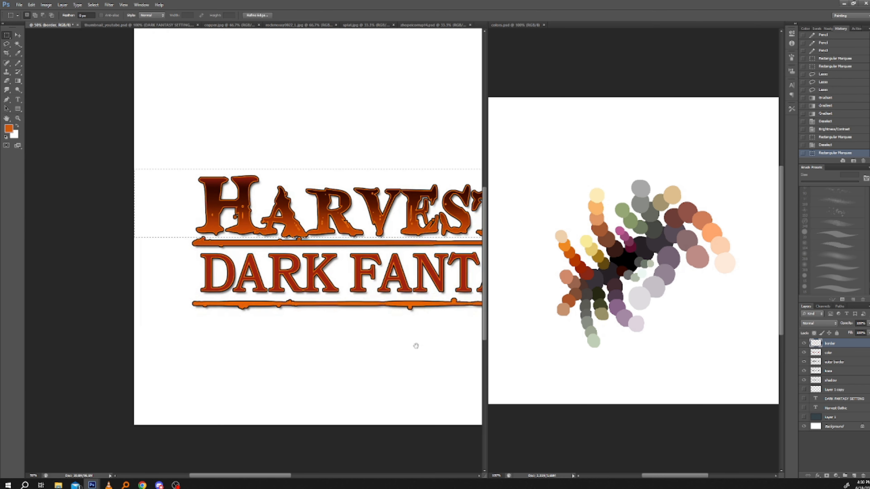
Step: Load the border layer's contents as a selection
{"action": "left_click", "coordinate": [817, 345], "text": "ctrl"}
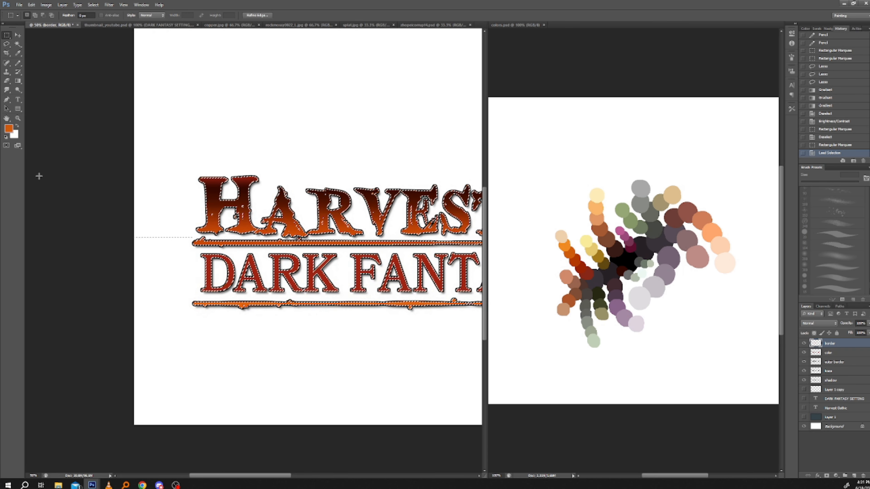
{"action": "key", "text": "z"}
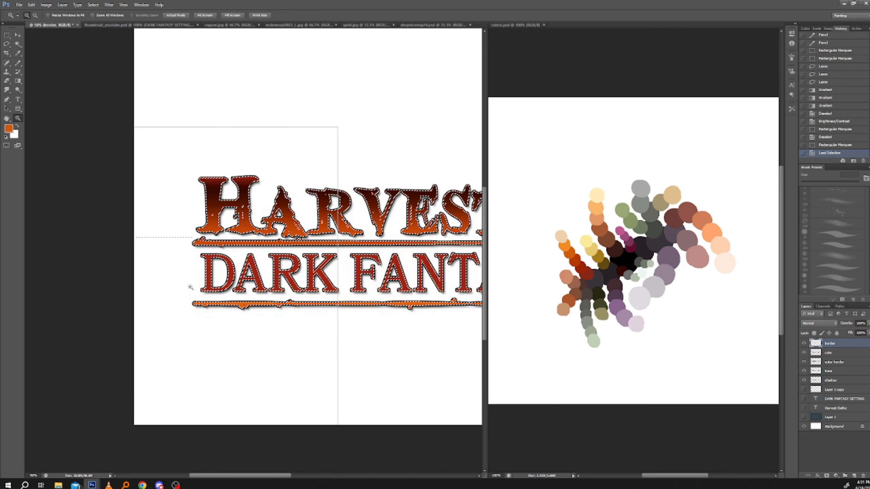
{"action": "left_click", "coordinate": [190, 288]}
{"action": "left_click_drag", "start_coordinate": [192, 264], "coordinate": [205, 258]}
Step: Subtract both divider lines and the DARK FANTASY SETTING subtitle from the selection with the Lasso, keeping only the Harvest Gothic lettering
{"action": "key", "text": "l"}
{"action": "mouse_move", "coordinate": [255, 349]}
{"action": "left_mouse_down"}
{"action": "mouse_move", "coordinate": [181, 290]}
{"action": "mouse_move", "coordinate": [216, 219]}
{"action": "left_mouse_up"}
{"action": "mouse_move", "coordinate": [307, 224]}
{"action": "left_mouse_down"}
{"action": "mouse_move", "coordinate": [358, 222]}
{"action": "mouse_move", "coordinate": [443, 342]}
{"action": "mouse_move", "coordinate": [199, 353]}
{"action": "left_mouse_up"}
{"action": "mouse_move", "coordinate": [266, 374]}
{"action": "left_mouse_down"}
{"action": "mouse_move", "coordinate": [152, 222]}
{"action": "mouse_move", "coordinate": [187, 219]}
{"action": "left_mouse_up"}
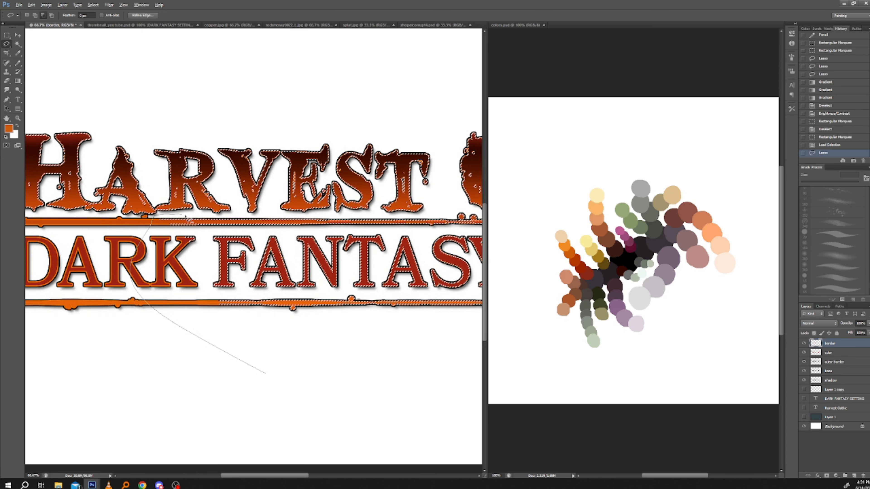
{"action": "mouse_move", "coordinate": [380, 217]}
{"action": "left_mouse_down"}
{"action": "mouse_move", "coordinate": [419, 371]}
{"action": "mouse_move", "coordinate": [411, 373]}
{"action": "left_mouse_up"}
{"action": "left_click_drag", "start_coordinate": [357, 368], "coordinate": [93, 363]}
{"action": "mouse_move", "coordinate": [285, 361]}
{"action": "left_mouse_down"}
{"action": "mouse_move", "coordinate": [227, 354]}
{"action": "mouse_move", "coordinate": [187, 208]}
{"action": "left_mouse_up"}
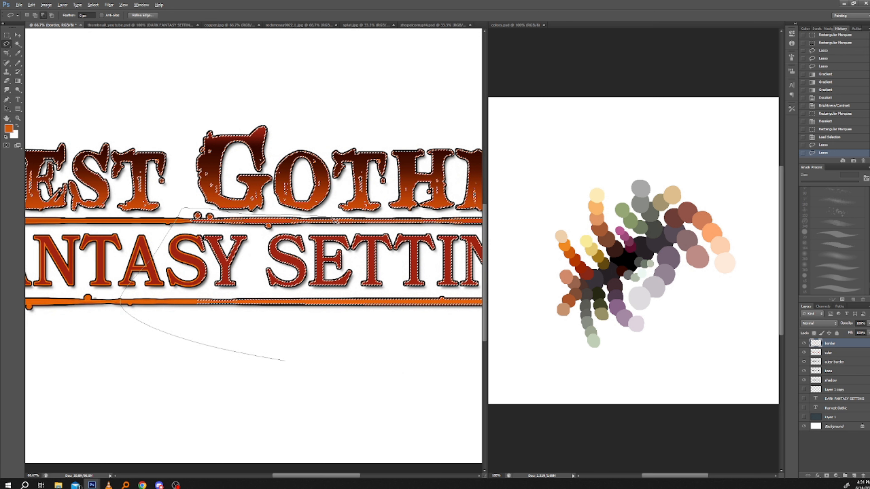
{"action": "left_click_drag", "start_coordinate": [435, 218], "coordinate": [285, 360]}
{"action": "left_click_drag", "start_coordinate": [408, 337], "coordinate": [171, 342]}
{"action": "mouse_move", "coordinate": [361, 357]}
{"action": "left_mouse_down"}
{"action": "mouse_move", "coordinate": [165, 311]}
{"action": "mouse_move", "coordinate": [223, 218]}
{"action": "mouse_move", "coordinate": [296, 219]}
{"action": "left_mouse_up"}
{"action": "left_click_drag", "start_coordinate": [106, 357], "coordinate": [251, 382]}
Step: Set the background color to a light orange, #ffab27, starting from the border's own orange
{"action": "key", "text": "z"}
{"action": "left_click_drag", "start_coordinate": [230, 208], "coordinate": [295, 272]}
{"action": "left_click_drag", "start_coordinate": [213, 305], "coordinate": [230, 323]}
{"action": "right_click", "coordinate": [227, 270]}
{"action": "left_click", "coordinate": [251, 274]}
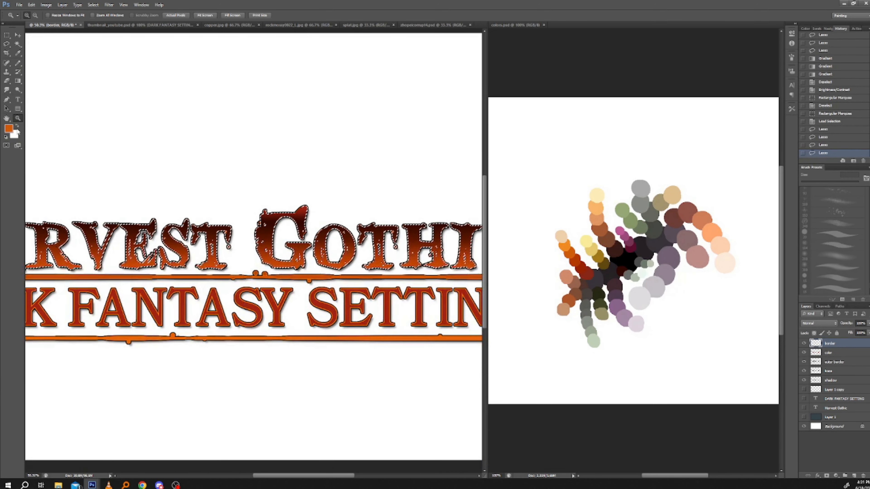
{"action": "left_click", "coordinate": [257, 277]}
{"action": "left_click_drag", "start_coordinate": [256, 277], "coordinate": [279, 278]}
{"action": "left_click_drag", "start_coordinate": [191, 240], "coordinate": [230, 279]}
{"action": "left_click", "coordinate": [14, 134]}
{"action": "left_click", "coordinate": [120, 209]}
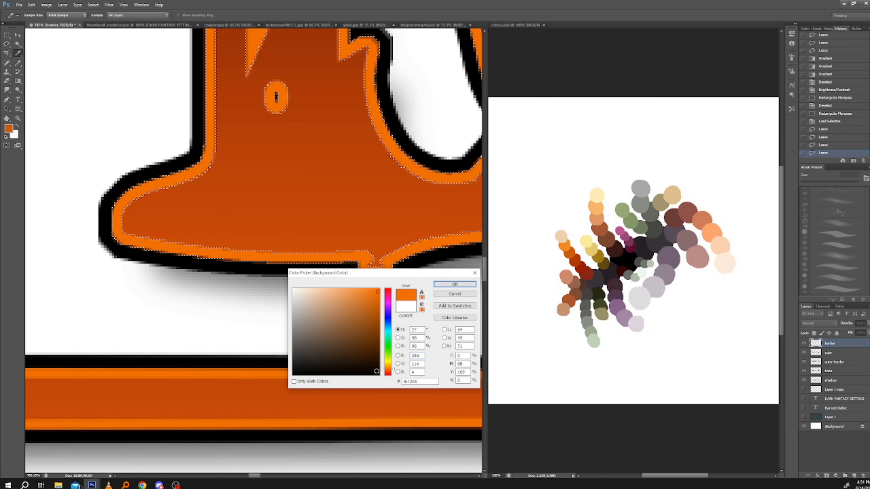
{"action": "left_click", "coordinate": [387, 367]}
{"action": "left_click_drag", "start_coordinate": [375, 340], "coordinate": [368, 289]}
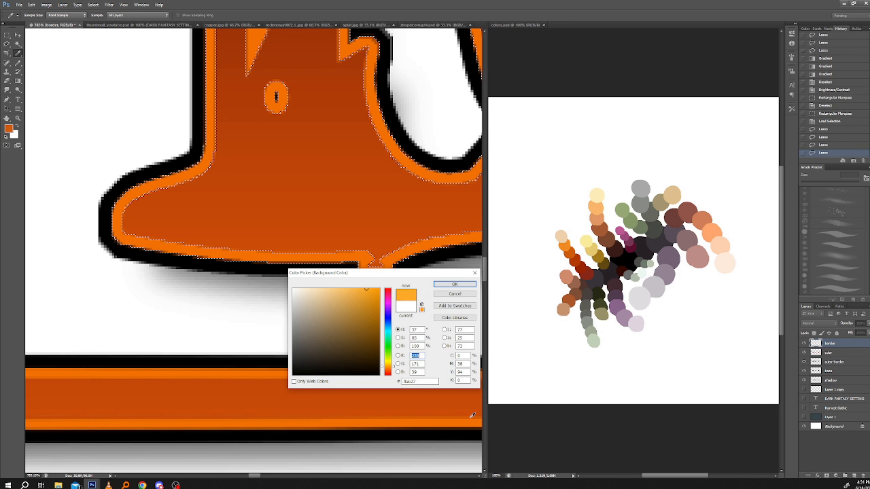
{"action": "left_click", "coordinate": [454, 284]}
Step: Hide the selection edges around the Harvest Gothic lettering while keeping the selection active
{"action": "left_click", "coordinate": [18, 119]}
{"action": "right_click", "coordinate": [60, 125]}
{"action": "left_click", "coordinate": [61, 145]}
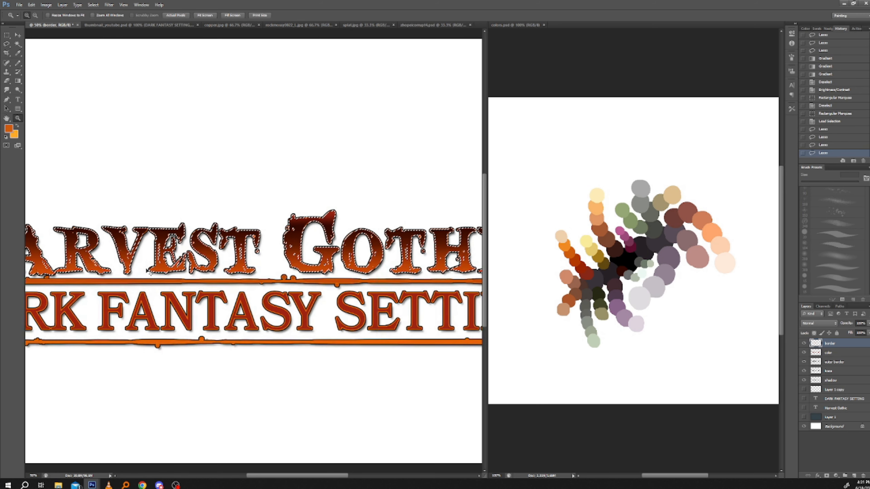
{"action": "key", "text": "ctrl+apostrophe"}
{"action": "key", "text": "ctrl+h"}
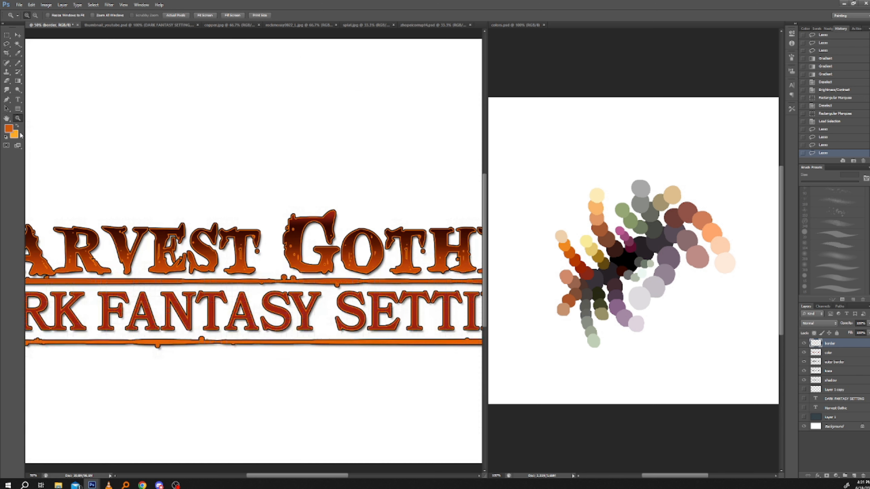
Step: Swap the foreground and background colors and fade a light orange gradient upward from the base of the title's border
{"action": "left_click", "coordinate": [221, 251]}
{"action": "key", "text": "g"}
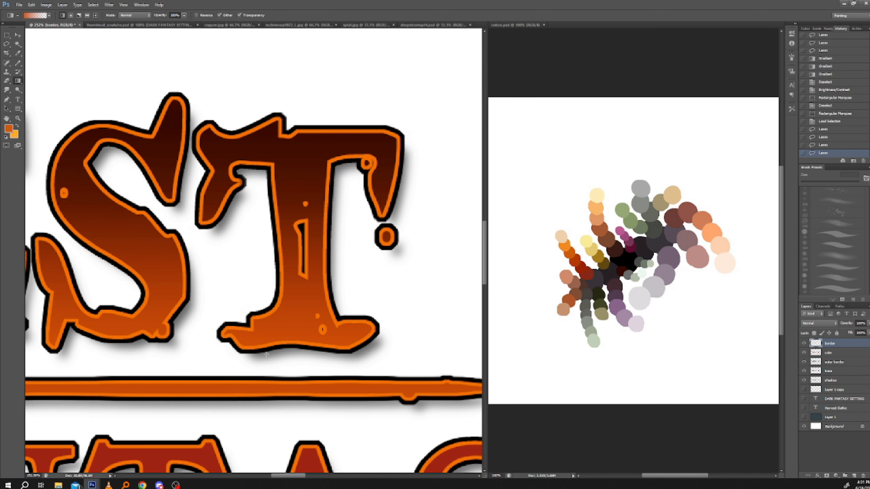
{"action": "left_click_drag", "start_coordinate": [267, 355], "coordinate": [247, 219]}
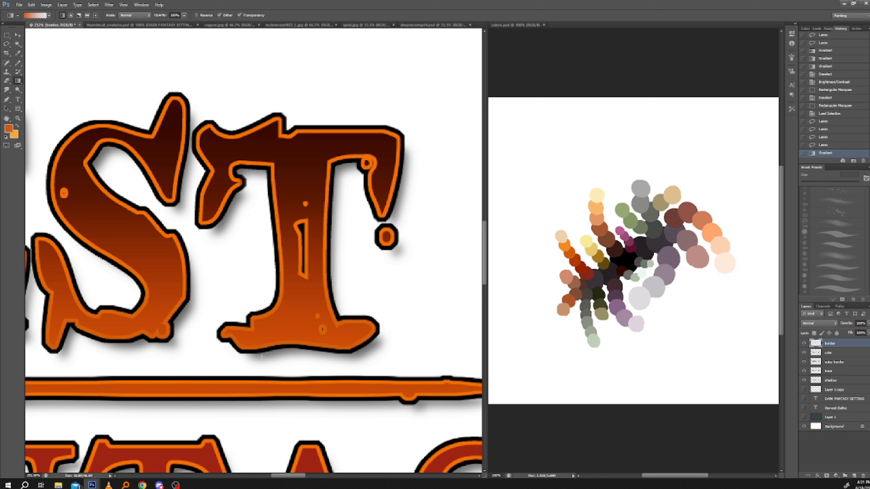
{"action": "left_click", "coordinate": [822, 145]}
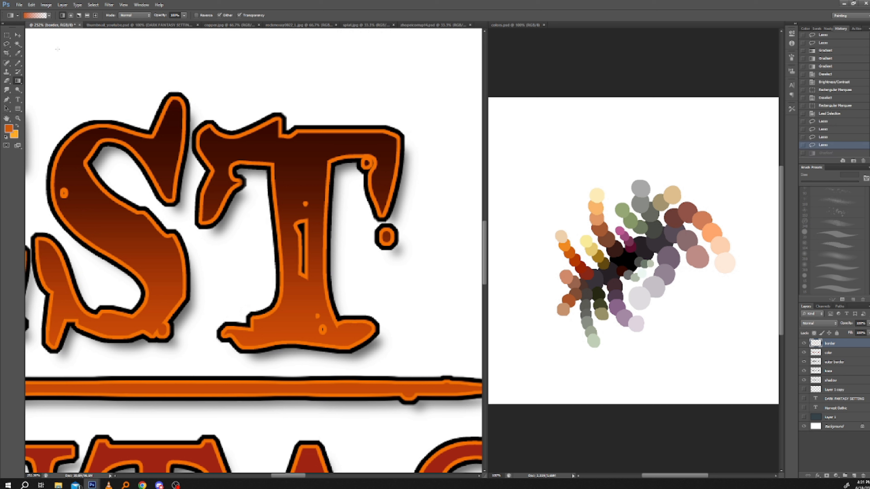
{"action": "left_click", "coordinate": [17, 128]}
{"action": "left_click_drag", "start_coordinate": [264, 346], "coordinate": [267, 353]}
{"action": "left_click_drag", "start_coordinate": [241, 211], "coordinate": [242, 211]}
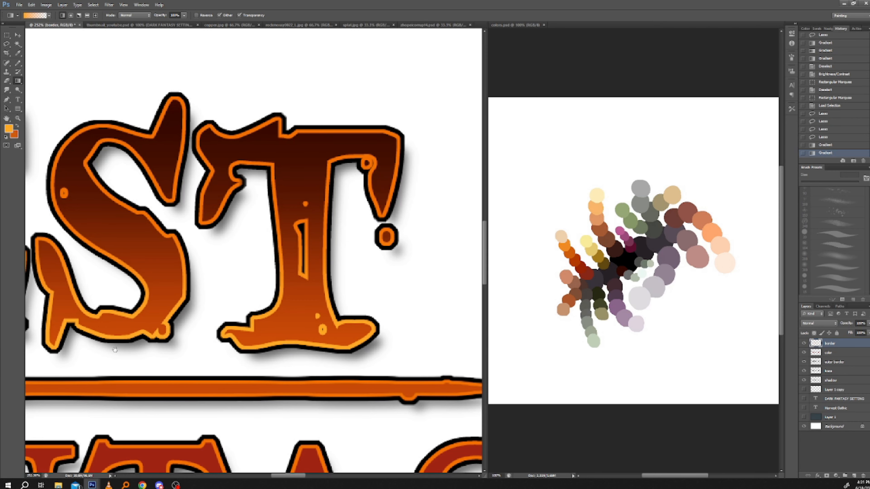
Step: Check the border gradient along the title's letters and deselect the lettering
{"action": "left_click_drag", "start_coordinate": [154, 346], "coordinate": [313, 343]}
{"action": "left_click_drag", "start_coordinate": [126, 346], "coordinate": [494, 295]}
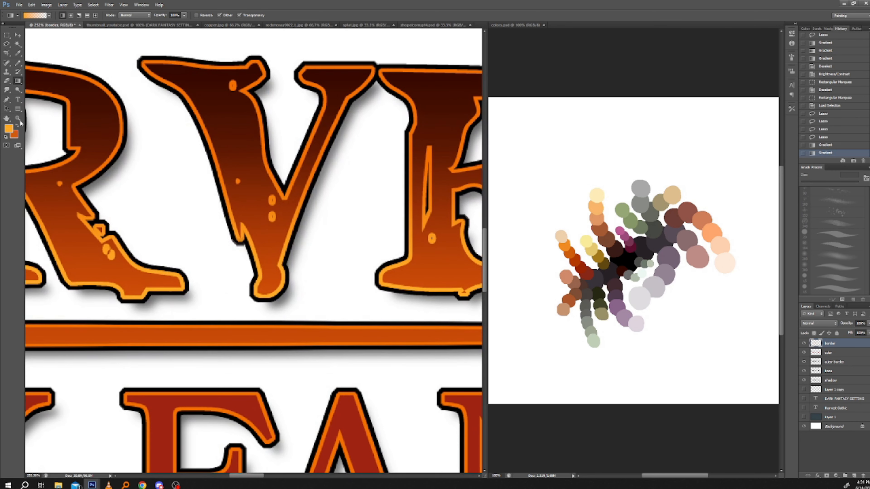
{"action": "left_click", "coordinate": [19, 120]}
{"action": "right_click", "coordinate": [112, 182]}
{"action": "left_click", "coordinate": [128, 185]}
{"action": "left_click", "coordinate": [131, 369], "text": "alt"}
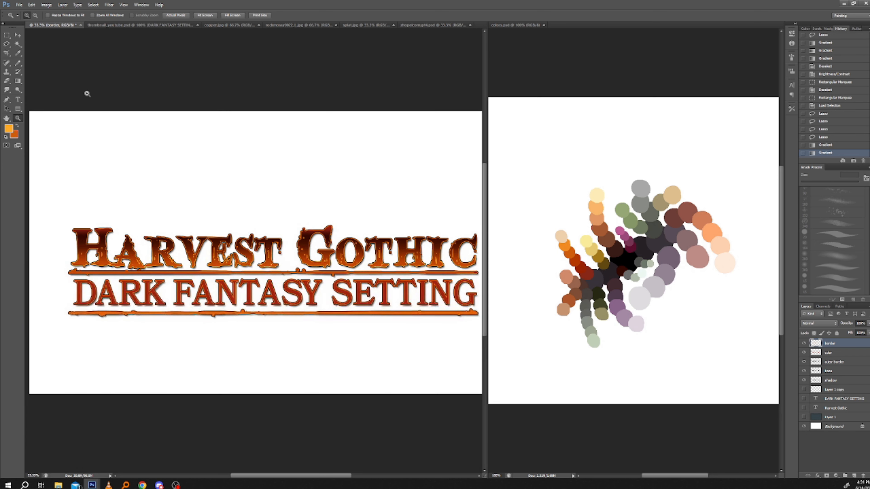
{"action": "left_click", "coordinate": [93, 4]}
{"action": "left_click", "coordinate": [98, 18]}
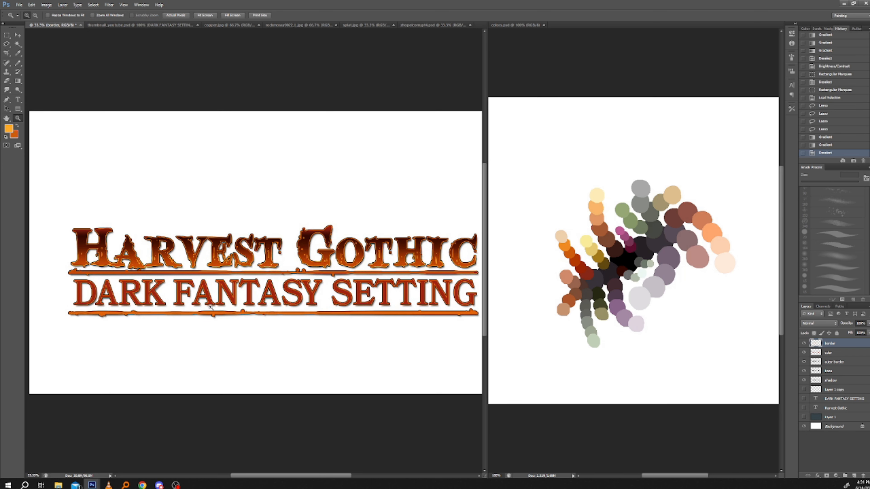
Step: Widen the logo document's pane beside the color palette and examine the title and subtitle together
{"action": "left_click", "coordinate": [150, 360]}
{"action": "left_click", "coordinate": [485, 352]}
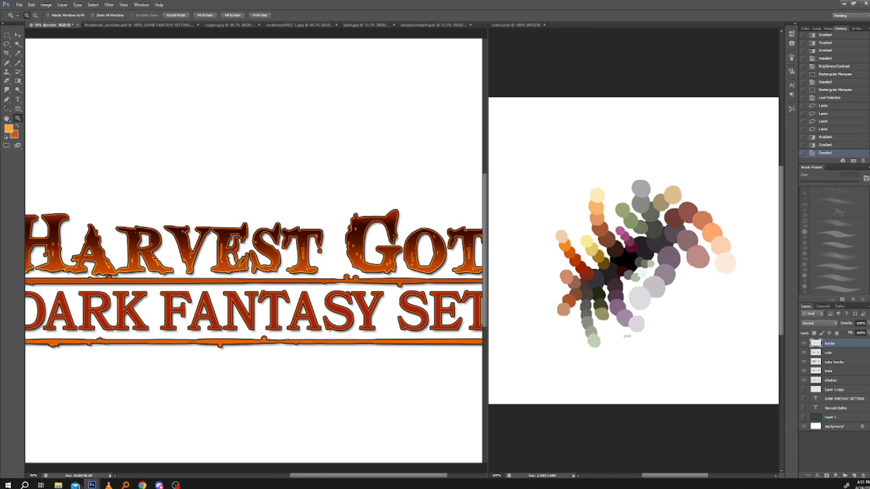
{"action": "left_click_drag", "start_coordinate": [488, 338], "coordinate": [626, 337]}
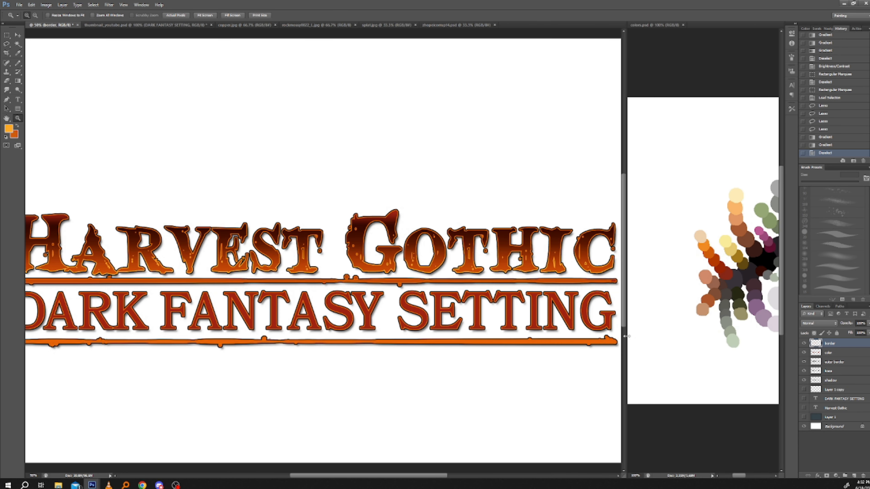
{"action": "left_click_drag", "start_coordinate": [227, 286], "coordinate": [297, 211]}
{"action": "left_click_drag", "start_coordinate": [397, 307], "coordinate": [260, 312]}
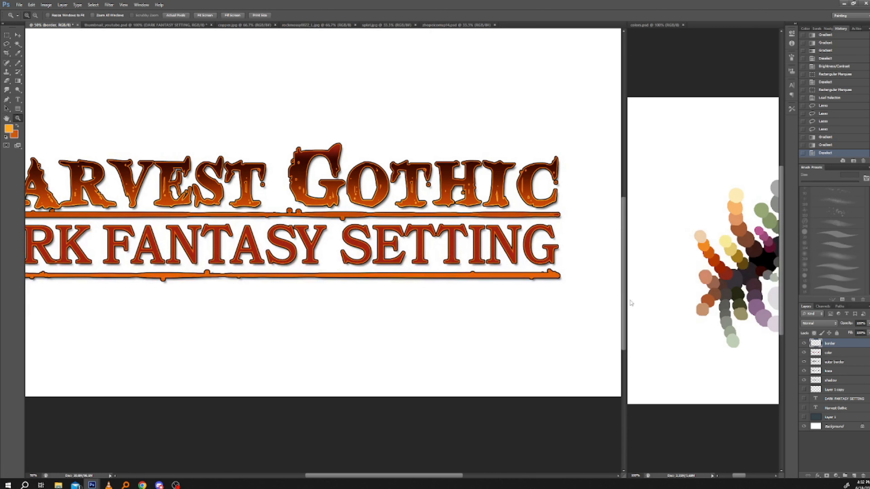
{"action": "left_click_drag", "start_coordinate": [676, 312], "coordinate": [601, 297]}
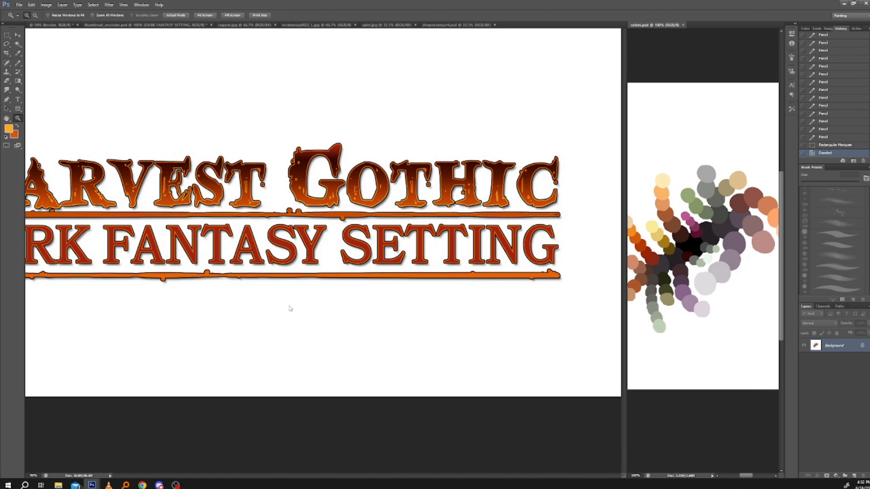
{"action": "left_click_drag", "start_coordinate": [137, 350], "coordinate": [190, 351]}
{"action": "left_click_drag", "start_coordinate": [484, 321], "coordinate": [281, 311]}
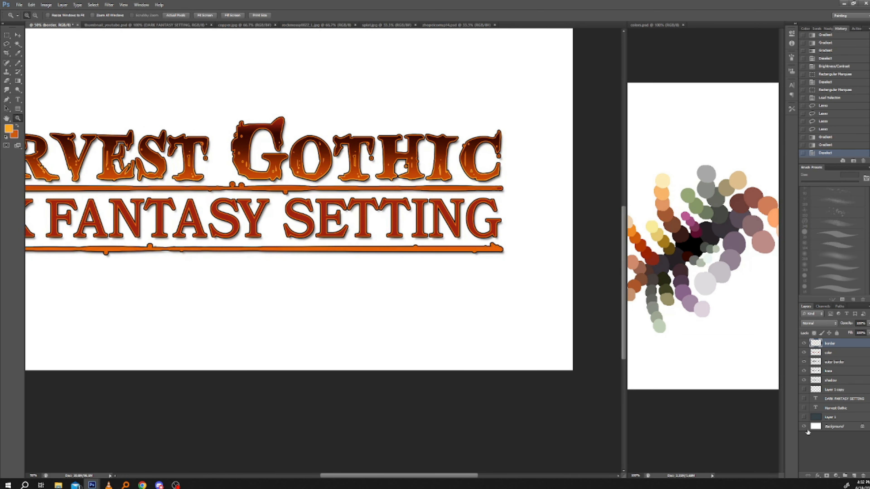
Step: Load the DARK FANTASY SETTING text layer's outline as a selection and make the color layer active
{"action": "left_click", "coordinate": [828, 400], "text": "ctrl"}
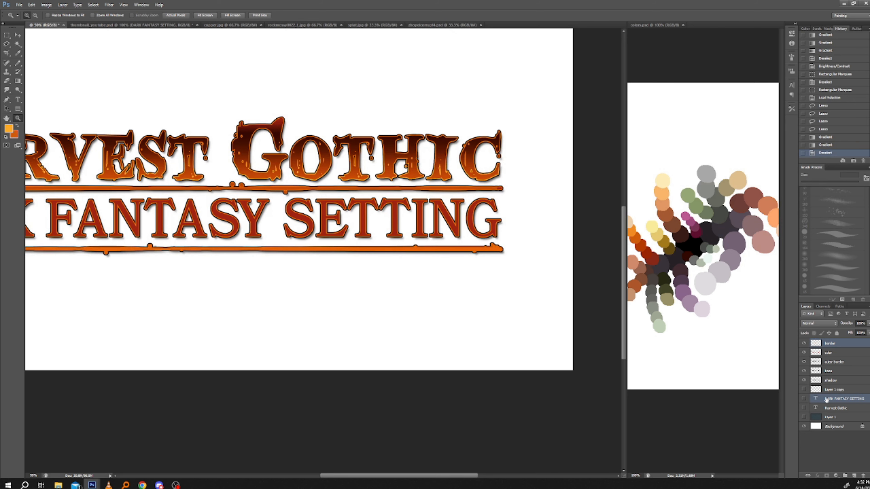
{"action": "left_click", "coordinate": [815, 401], "text": "ctrl"}
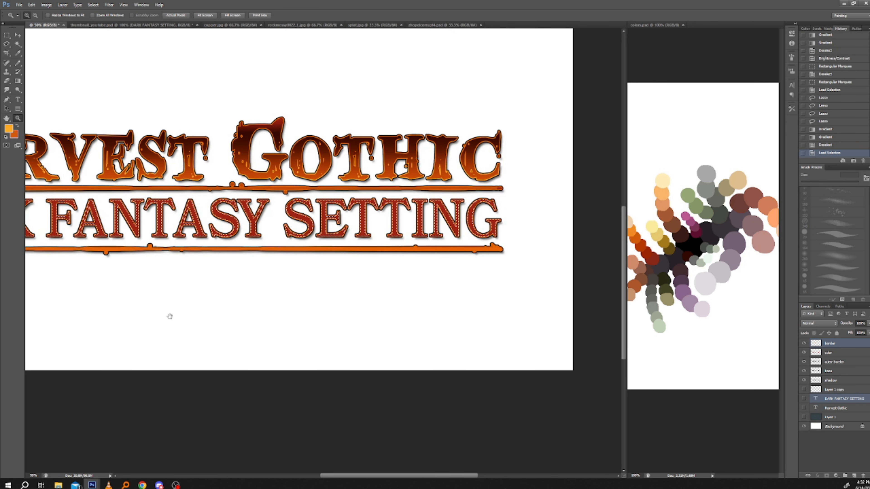
{"action": "left_click_drag", "start_coordinate": [171, 317], "coordinate": [274, 317]}
{"action": "left_click", "coordinate": [817, 355]}
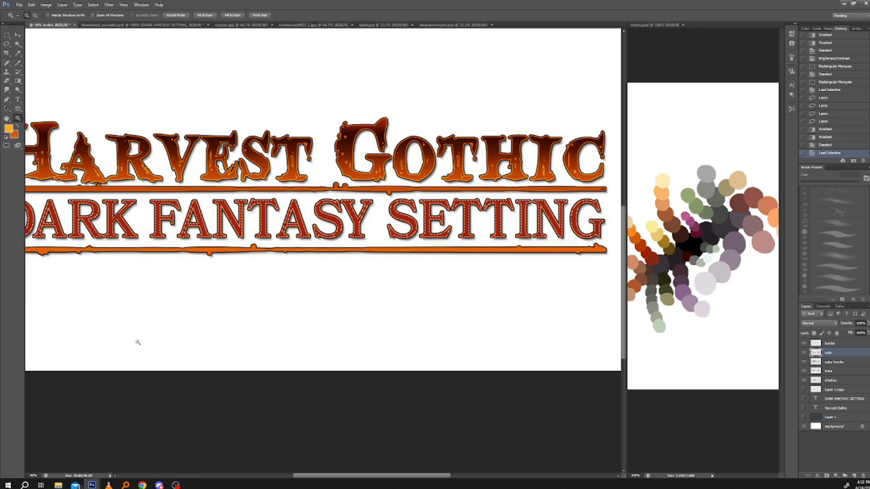
Step: Hide the subtitle's selection edges and, with the Gradient tool, sample a sage green from the palette as the foreground color
{"action": "key", "text": "ctrl+h"}
{"action": "key", "text": "ctrl+h"}
{"action": "left_click", "coordinate": [18, 81]}
{"action": "left_click_drag", "start_coordinate": [202, 301], "coordinate": [225, 308]}
{"action": "left_click", "coordinate": [702, 207], "text": "alt"}
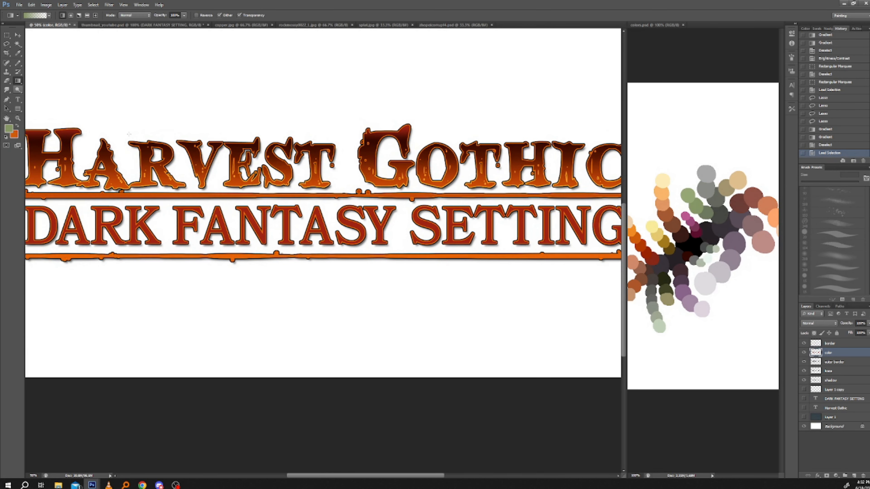
Step: Try an olive green gradient over the upper part of the DARK FANTASY SETTING lettering and revert it
{"action": "left_click_drag", "start_coordinate": [230, 245], "coordinate": [231, 245]}
{"action": "left_click_drag", "start_coordinate": [190, 413], "coordinate": [307, 352]}
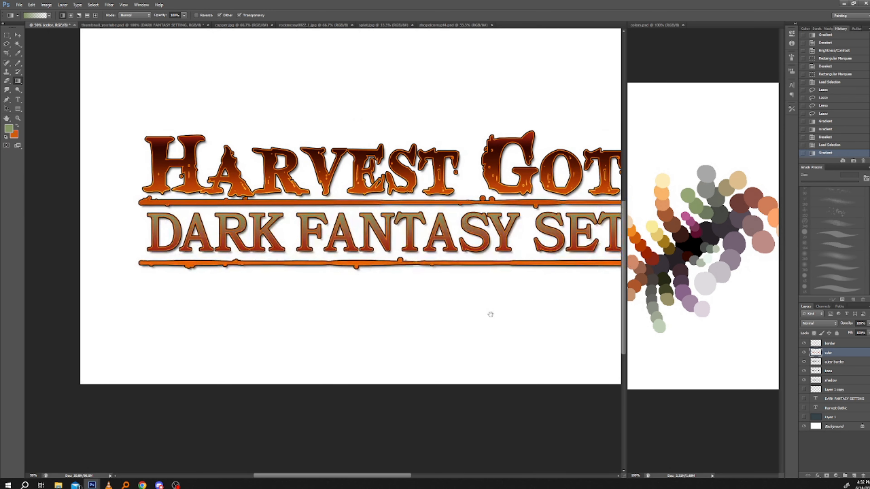
{"action": "left_click", "coordinate": [829, 145]}
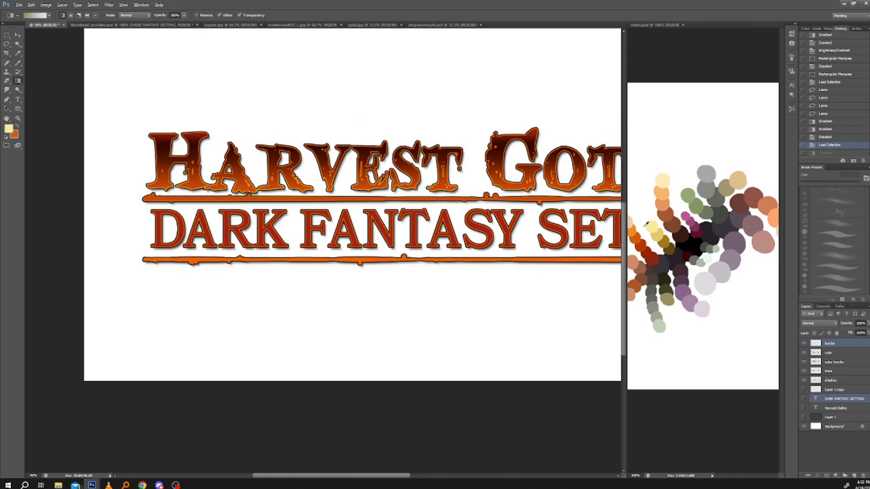
Step: Try a pale yellow gradient over the DARK FANTASY SETTING lettering on the color layer and revert it
{"action": "left_click", "coordinate": [324, 212]}
{"action": "key", "text": "Return"}
{"action": "left_click", "coordinate": [18, 63]}
{"action": "left_click", "coordinate": [18, 81]}
{"action": "left_click", "coordinate": [827, 353]}
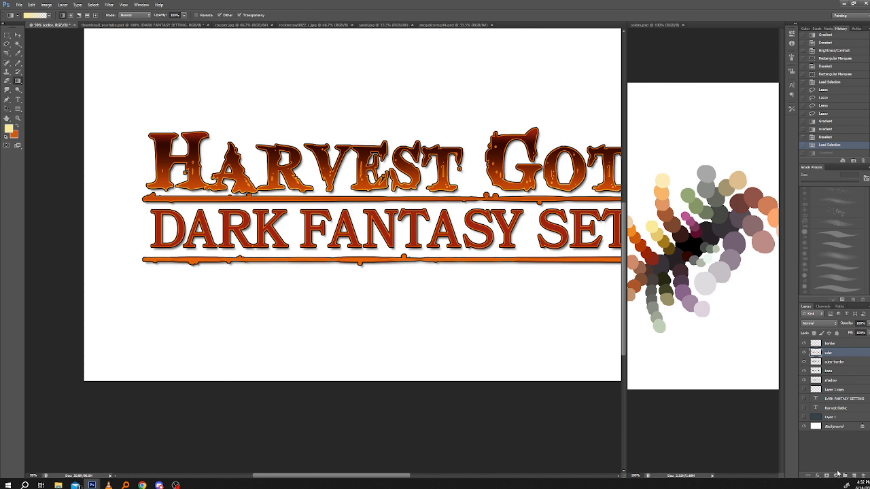
{"action": "left_click", "coordinate": [18, 64]}
{"action": "left_click", "coordinate": [131, 105]}
{"action": "left_click", "coordinate": [18, 81]}
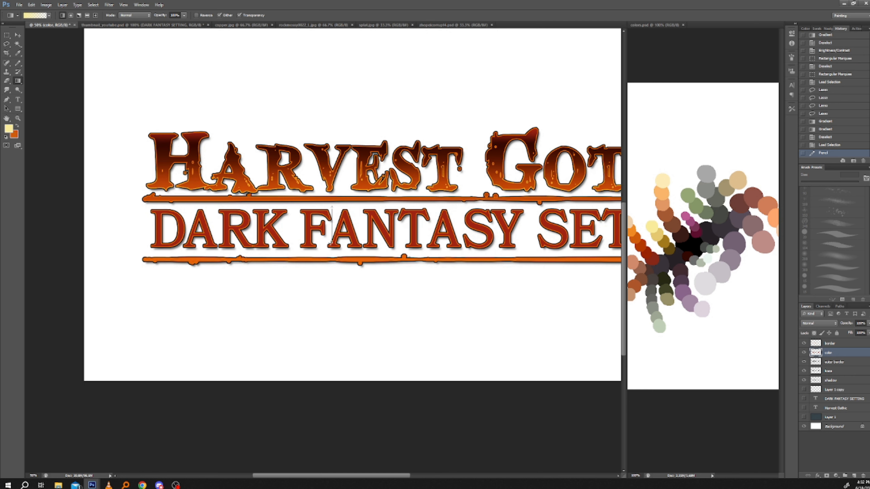
{"action": "left_click_drag", "start_coordinate": [331, 244], "coordinate": [331, 245]}
{"action": "left_click_drag", "start_coordinate": [281, 339], "coordinate": [220, 335]}
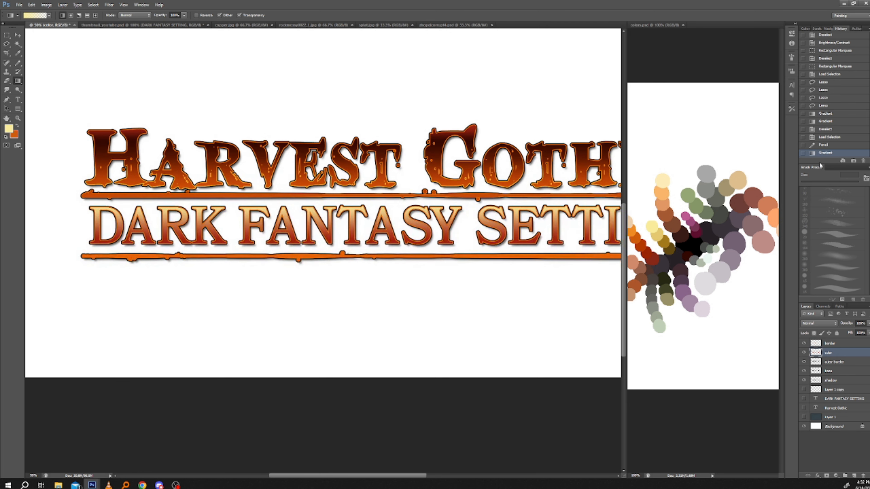
{"action": "left_click", "coordinate": [821, 145]}
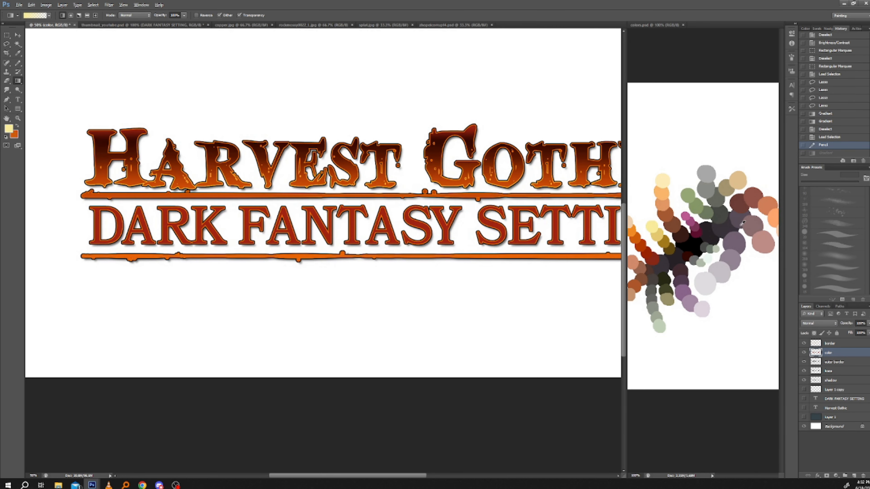
Step: Sample the dusty mauve from the palette, try it as a gradient on the top of the subtitle lettering and revert it
{"action": "left_click", "coordinate": [752, 220], "text": "alt"}
{"action": "left_click_drag", "start_coordinate": [339, 290], "coordinate": [368, 362]}
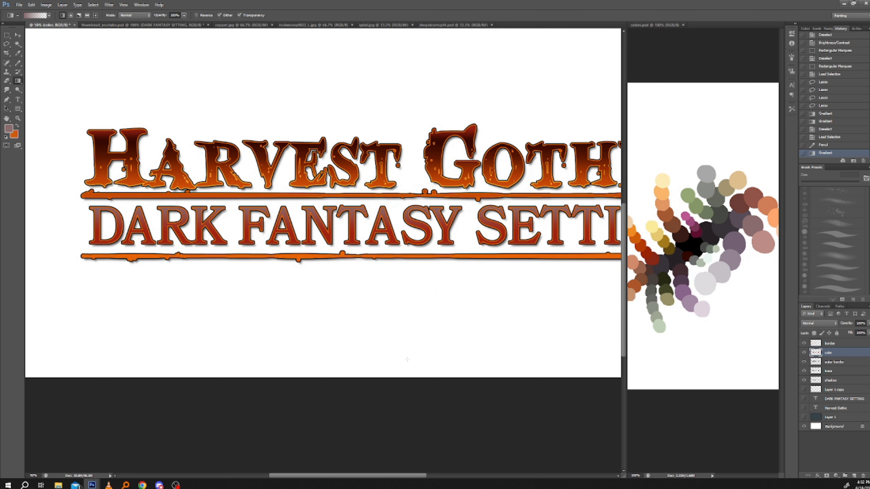
{"action": "left_click", "coordinate": [822, 146]}
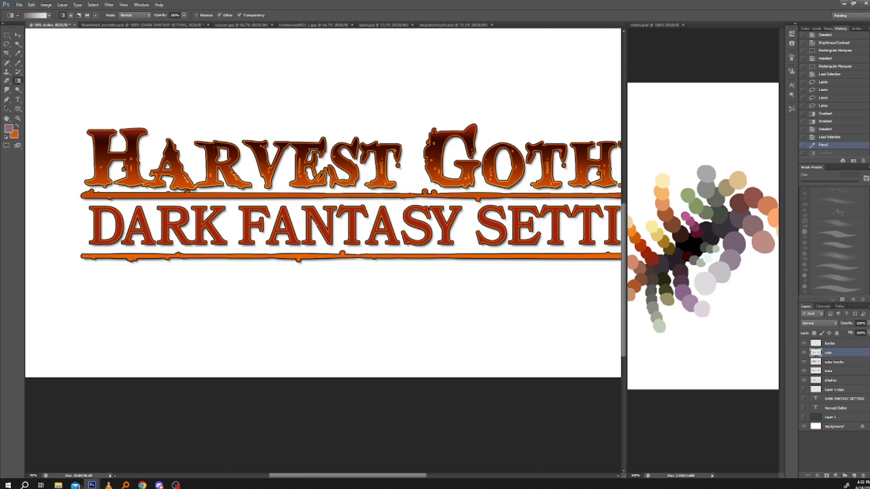
Step: Try mauve and orange gradients rising from the bottom of the subtitle lettering and revert both
{"action": "key", "text": "ctrl+z"}
{"action": "left_click_drag", "start_coordinate": [346, 303], "coordinate": [219, 288]}
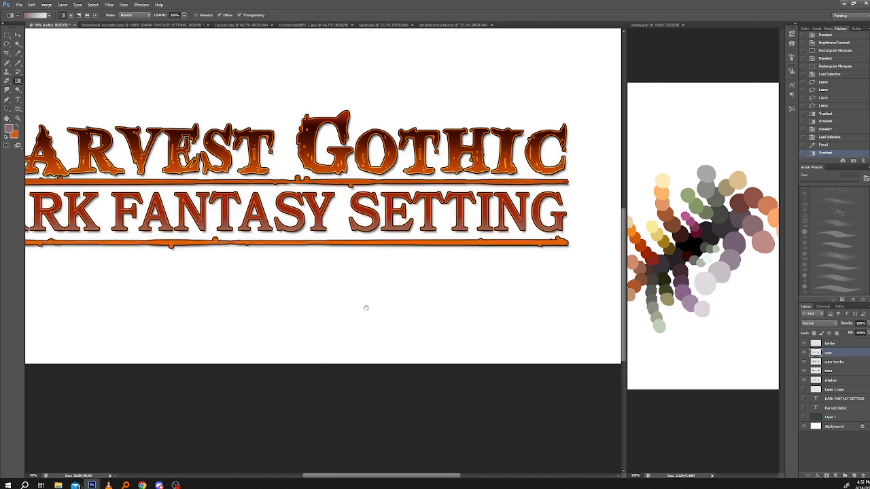
{"action": "left_click_drag", "start_coordinate": [400, 233], "coordinate": [398, 214]}
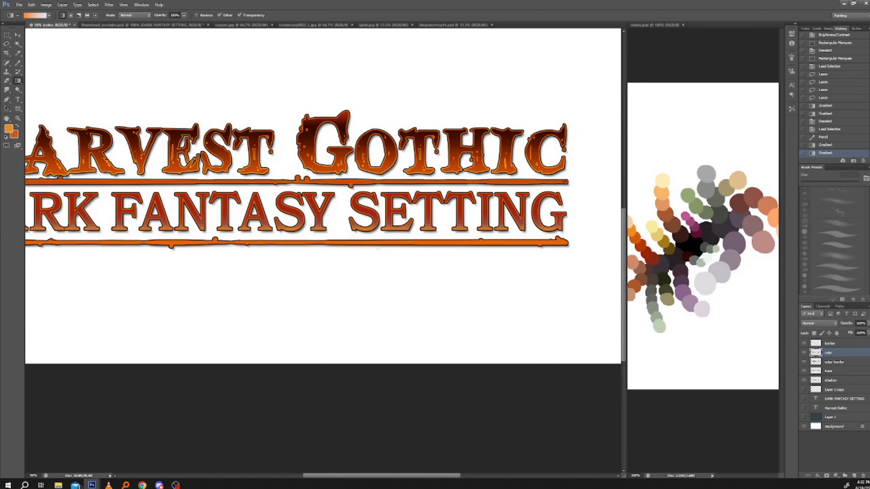
{"action": "left_click_drag", "start_coordinate": [250, 312], "coordinate": [319, 332]}
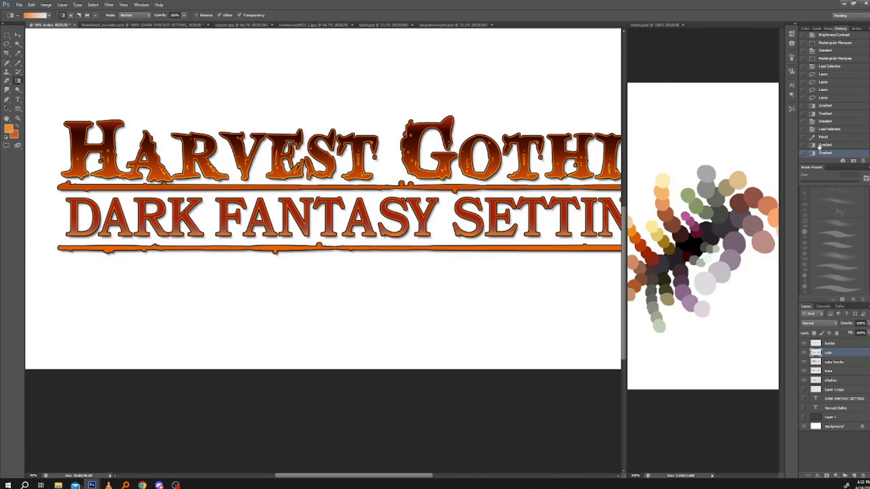
{"action": "left_click", "coordinate": [823, 137]}
Step: Try a tan gradient over the top of the subtitle lettering and revert it
{"action": "left_click_drag", "start_coordinate": [255, 324], "coordinate": [284, 317]}
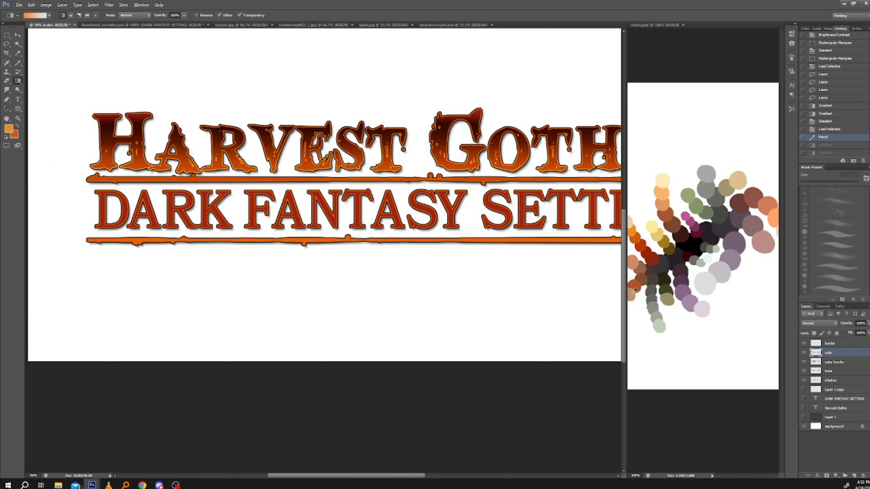
{"action": "left_click_drag", "start_coordinate": [357, 213], "coordinate": [498, 323]}
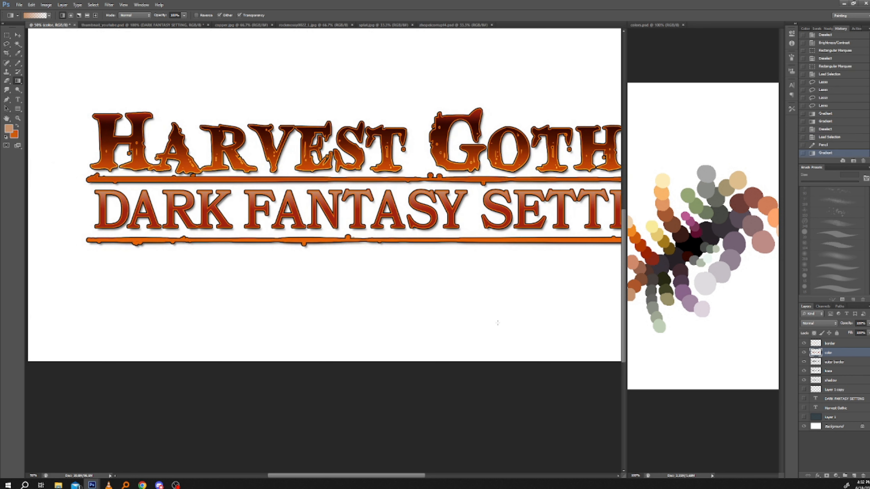
{"action": "left_click", "coordinate": [821, 145]}
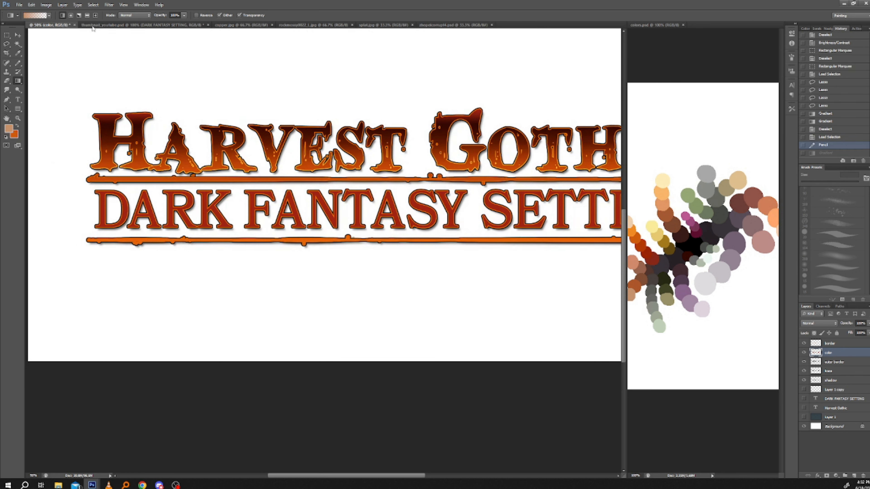
Step: Set the foreground color to bright red, try it as a gradient over the subtitle lettering and revert it
{"action": "left_click", "coordinate": [87, 17]}
{"action": "left_click", "coordinate": [11, 129]}
{"action": "left_click", "coordinate": [379, 290]}
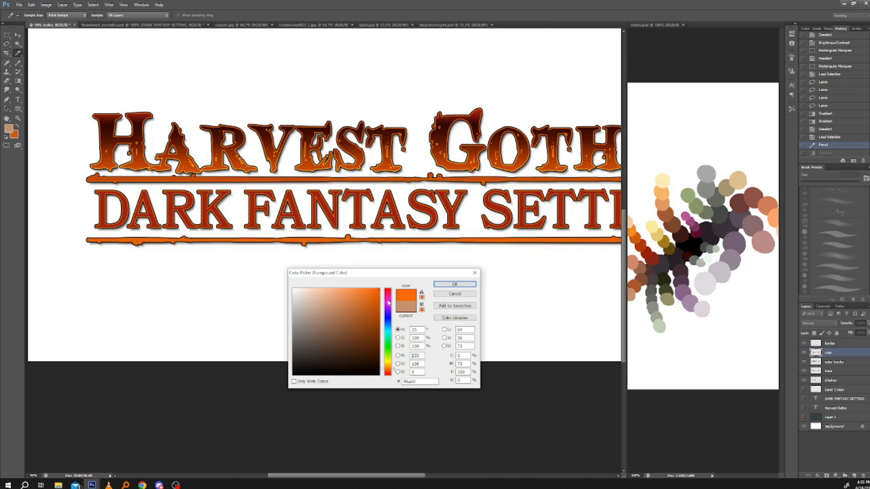
{"action": "left_click_drag", "start_coordinate": [388, 304], "coordinate": [388, 263]}
{"action": "left_click", "coordinate": [453, 285]}
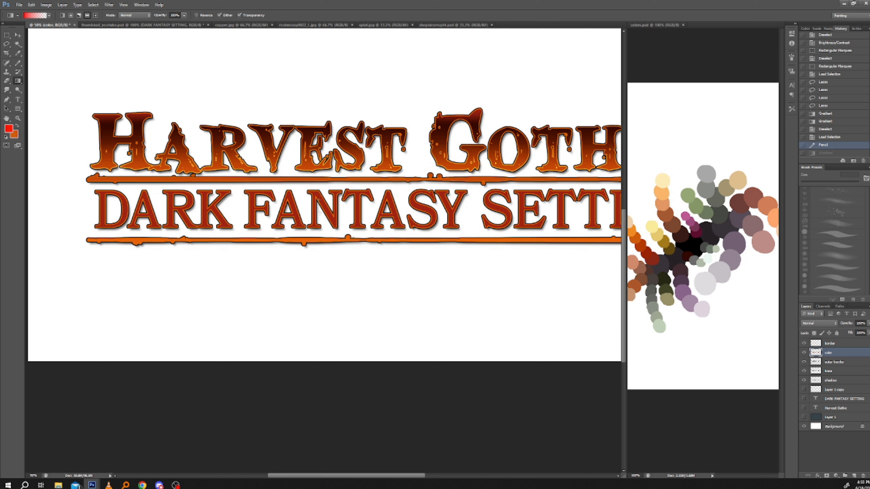
{"action": "left_click_drag", "start_coordinate": [318, 200], "coordinate": [323, 318]}
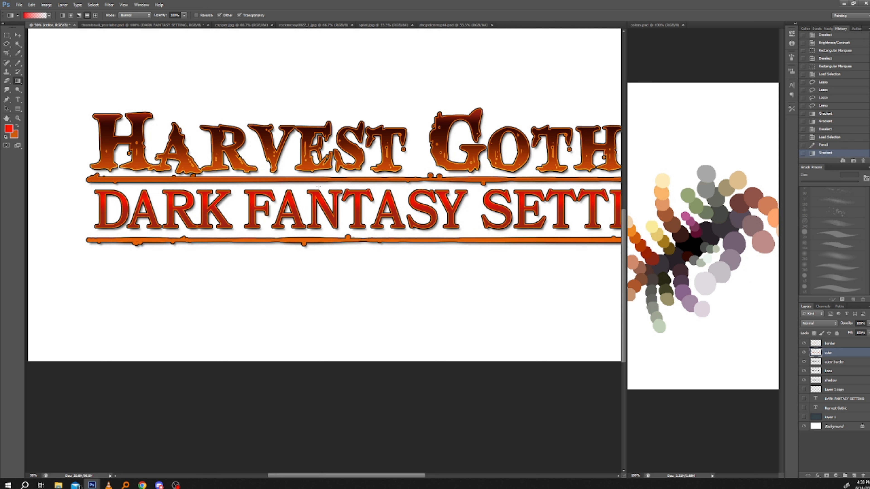
{"action": "left_click", "coordinate": [820, 145]}
Step: Sample the golden yellow from the palette, try it as a gradient on the subtitle lettering and revert it
{"action": "left_click", "coordinate": [659, 230], "text": "alt"}
{"action": "left_click_drag", "start_coordinate": [356, 200], "coordinate": [334, 313]}
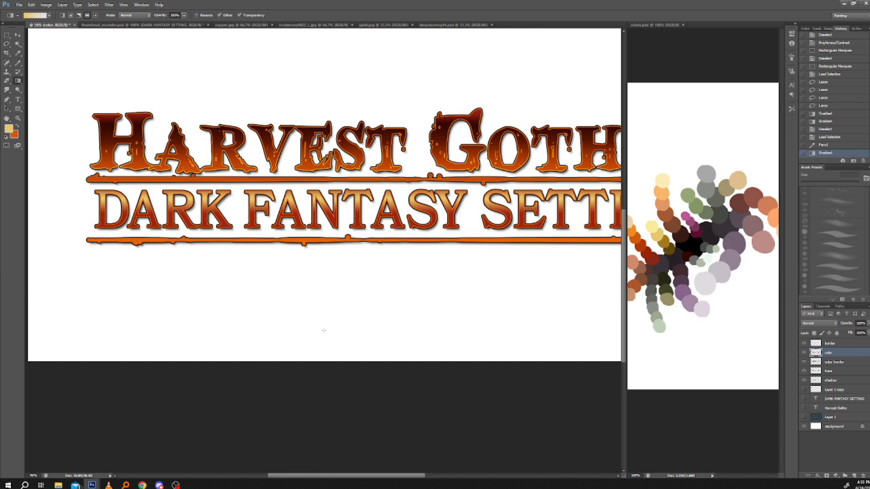
{"action": "left_click", "coordinate": [818, 146]}
Step: Sample a light beige from the colors palette, try it as a gradient on the subtitle lettering and revert it
{"action": "left_click", "coordinate": [634, 296], "text": "alt"}
{"action": "left_click", "coordinate": [676, 332]}
{"action": "left_click_drag", "start_coordinate": [678, 330], "coordinate": [661, 337]}
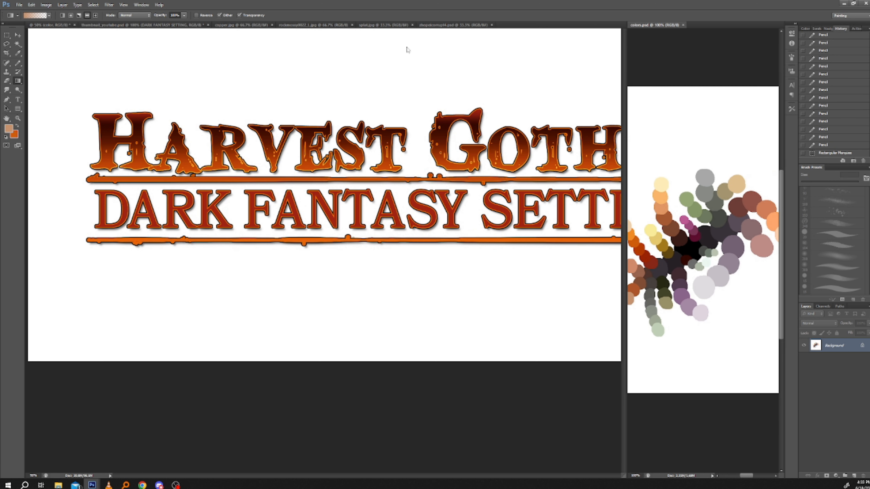
{"action": "left_click", "coordinate": [362, 200]}
{"action": "left_click_drag", "start_coordinate": [357, 201], "coordinate": [278, 317]}
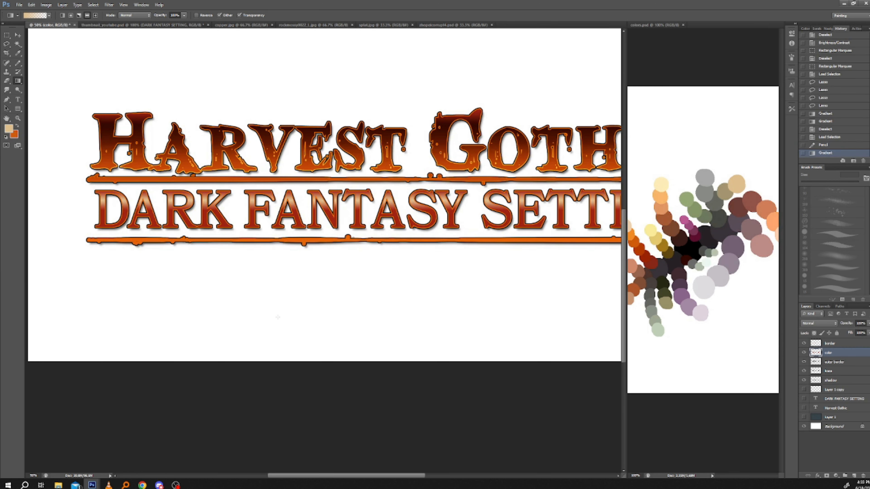
{"action": "left_click", "coordinate": [823, 145]}
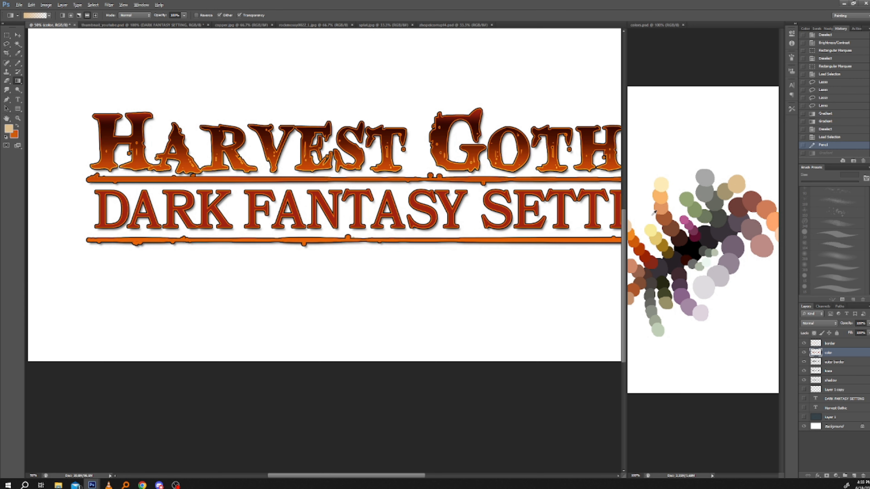
Step: Apply a light orange gradient to the top of the DARK FANTASY SETTING lettering and dark brown gradients to its base
{"action": "left_click_drag", "start_coordinate": [314, 200], "coordinate": [243, 316]}
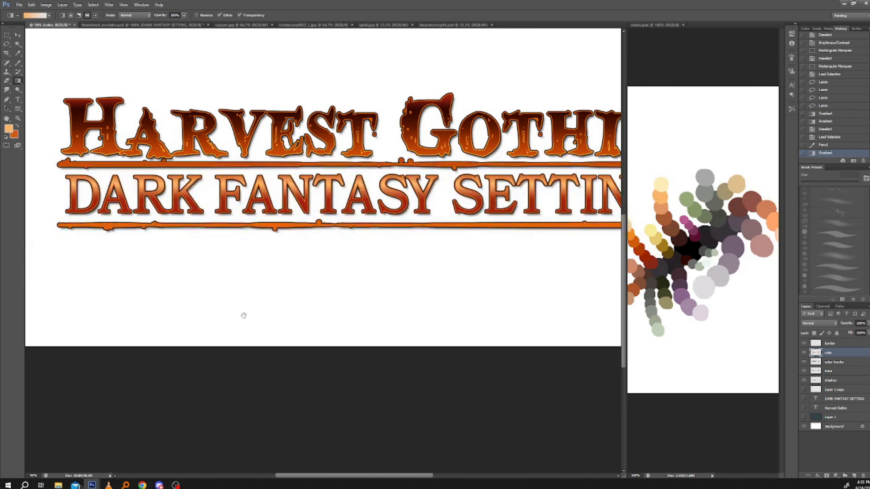
{"action": "left_click", "coordinate": [654, 262], "text": "alt"}
{"action": "left_click_drag", "start_coordinate": [371, 214], "coordinate": [369, 208]}
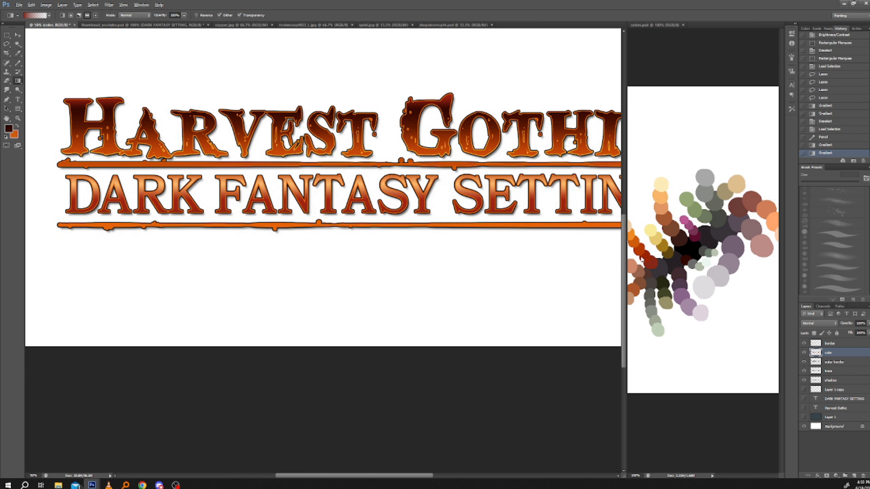
{"action": "left_click_drag", "start_coordinate": [338, 237], "coordinate": [338, 237]}
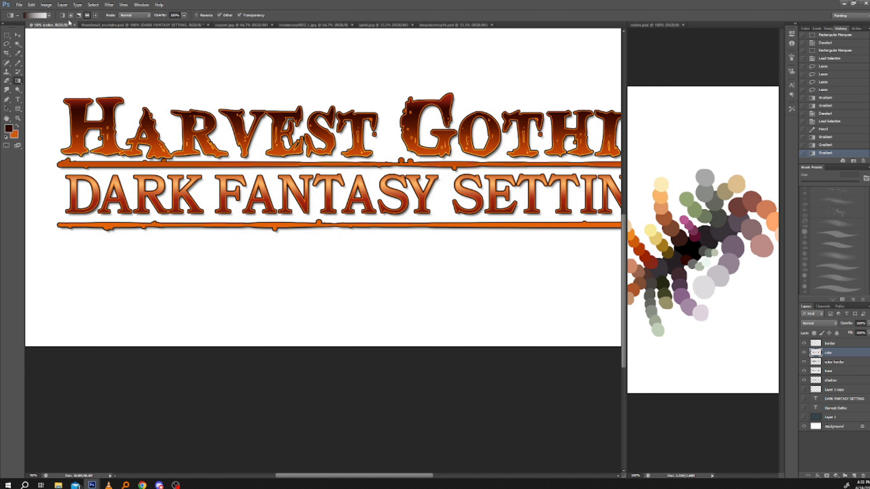
{"action": "left_click", "coordinate": [62, 16]}
{"action": "left_click_drag", "start_coordinate": [192, 287], "coordinate": [213, 289]}
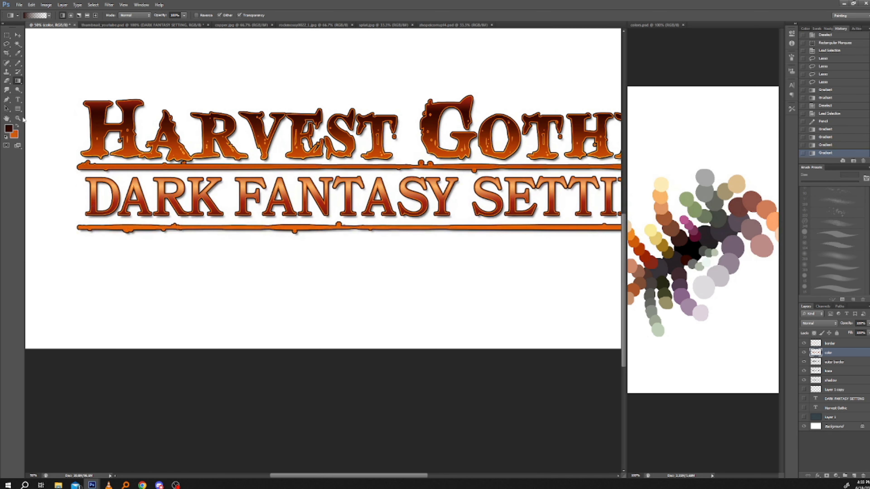
Step: Examine the whole logo and compare it with the color layer hidden and shown
{"action": "key", "text": "z"}
{"action": "right_click", "coordinate": [139, 197]}
{"action": "left_click", "coordinate": [154, 201]}
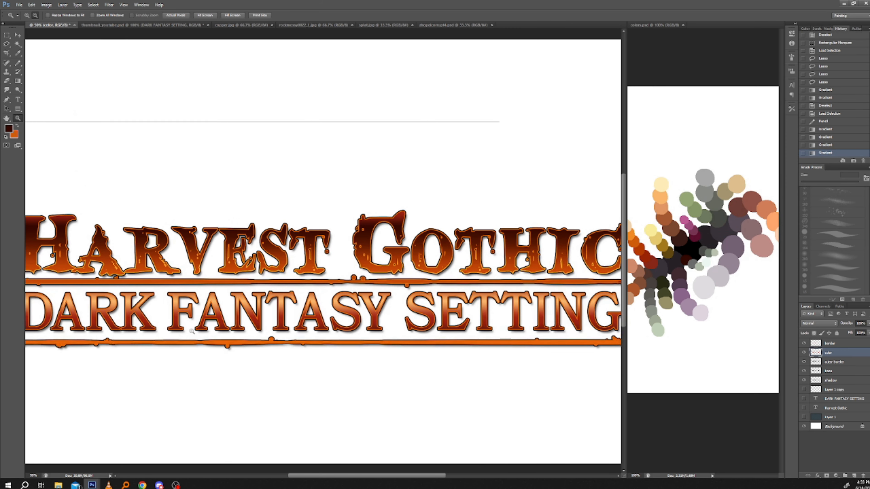
{"action": "left_click", "coordinate": [193, 332], "text": "alt"}
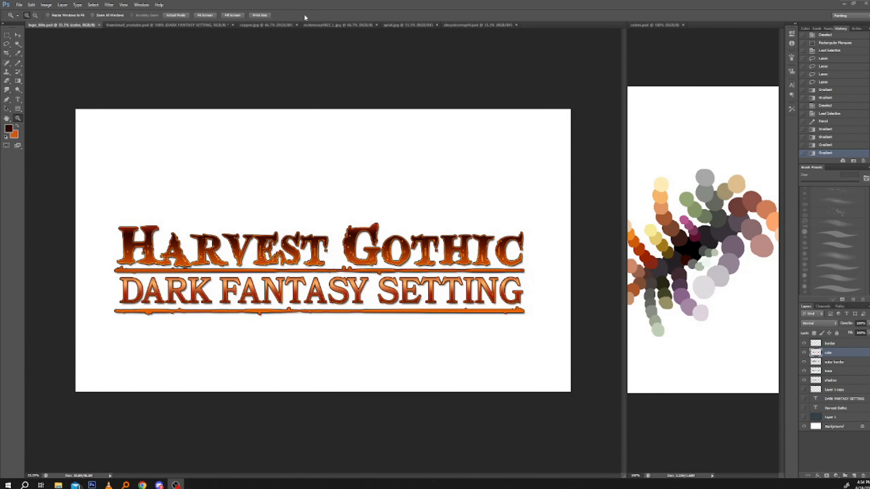
{"action": "left_click", "coordinate": [304, 18]}
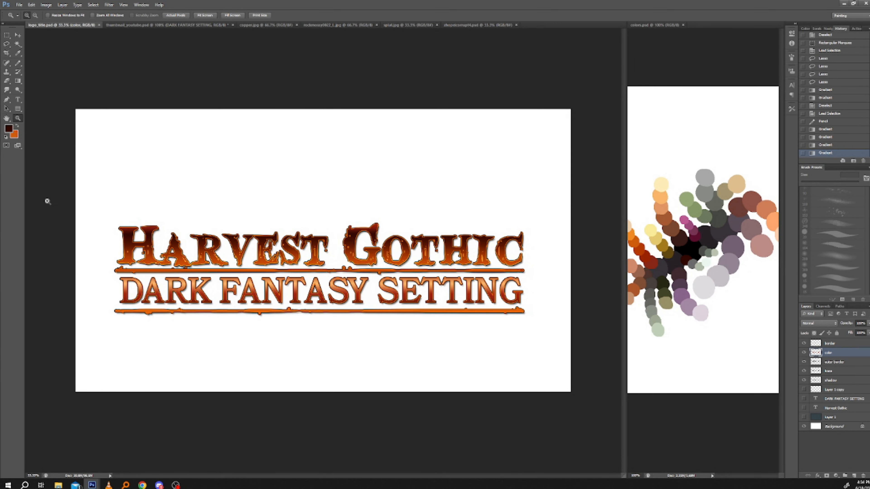
{"action": "left_click", "coordinate": [804, 353]}
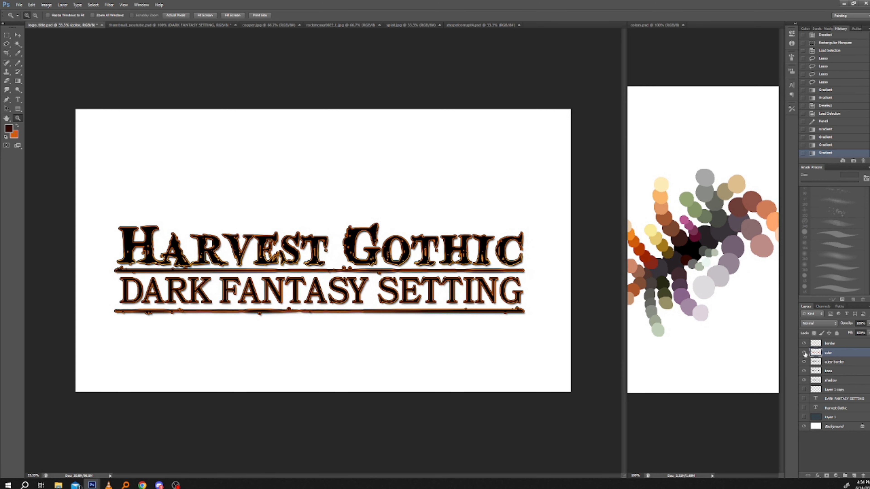
{"action": "left_click", "coordinate": [803, 353]}
Step: Lock the color layer's transparent pixels and paint the bar below the subtitle with orange sampled from the logo, using a 100 px Pencil
{"action": "left_click", "coordinate": [219, 322]}
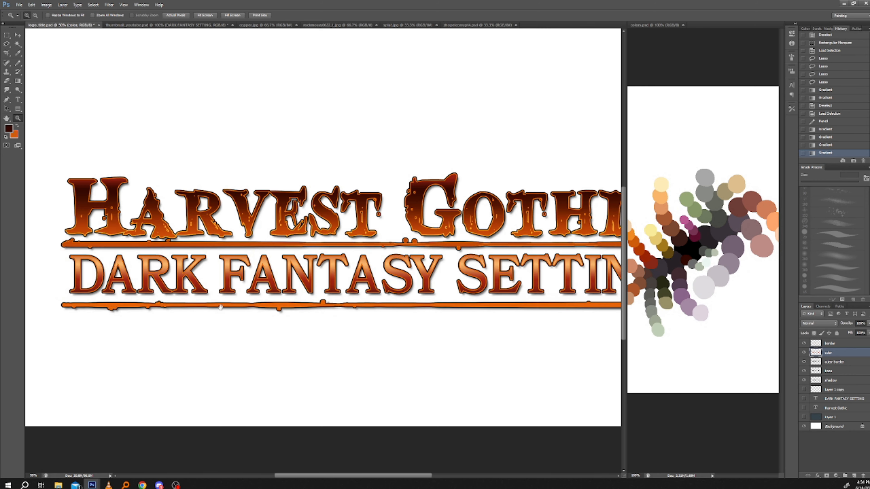
{"action": "left_click", "coordinate": [17, 64]}
{"action": "left_click", "coordinate": [232, 232], "text": "alt"}
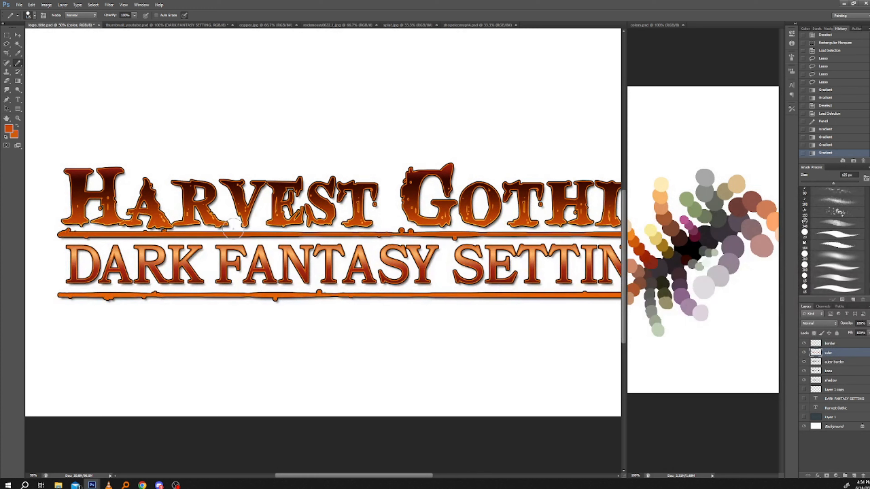
{"action": "left_click_drag", "start_coordinate": [468, 375], "coordinate": [474, 368]}
{"action": "left_click", "coordinate": [814, 332]}
{"action": "key", "text": "]"}
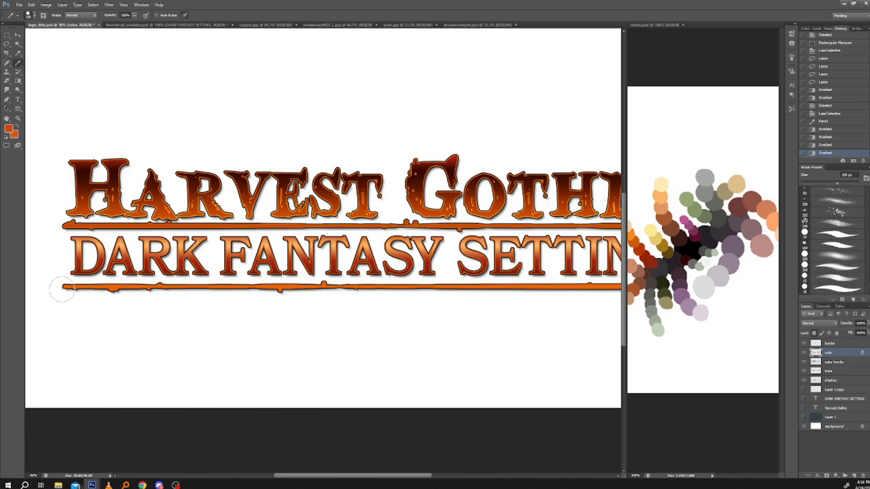
{"action": "left_click_drag", "start_coordinate": [282, 290], "coordinate": [448, 298]}
{"action": "mouse_move", "coordinate": [400, 308]}
{"action": "left_mouse_down"}
{"action": "mouse_move", "coordinate": [159, 286]}
{"action": "mouse_move", "coordinate": [434, 270]}
{"action": "left_mouse_up"}
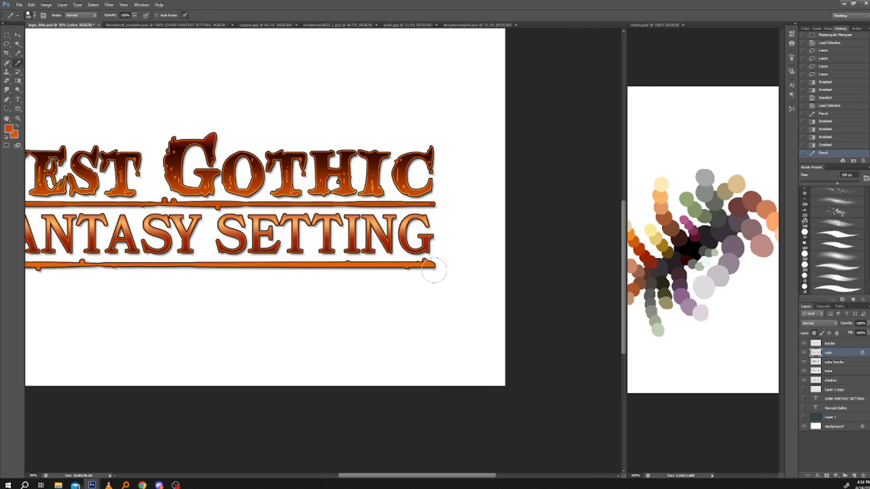
Step: Reduce the Pencil size and paint the bar between the title and the subtitle with the same sampled orange
{"action": "left_click_drag", "start_coordinate": [419, 223], "coordinate": [503, 253]}
{"action": "key", "text": "["}
{"action": "key", "text": "["}
{"action": "key", "text": "["}
{"action": "key", "text": "["}
{"action": "key", "text": "["}
{"action": "key", "text": "["}
{"action": "left_click", "coordinate": [515, 234]}
{"action": "left_click", "coordinate": [516, 234]}
{"action": "left_click_drag", "start_coordinate": [176, 330], "coordinate": [239, 327]}
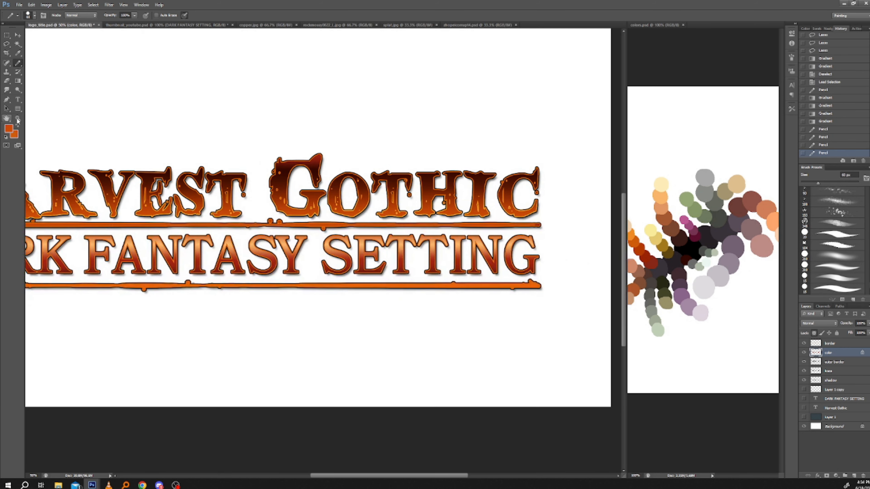
Step: Inspect the right end of the bar between the title and subtitle up close, with the color layer hidden and shown
{"action": "left_click", "coordinate": [17, 119]}
{"action": "left_click_drag", "start_coordinate": [516, 216], "coordinate": [553, 246]}
{"action": "left_click_drag", "start_coordinate": [484, 299], "coordinate": [459, 300]}
{"action": "left_click", "coordinate": [804, 352]}
{"action": "left_click", "coordinate": [803, 352]}
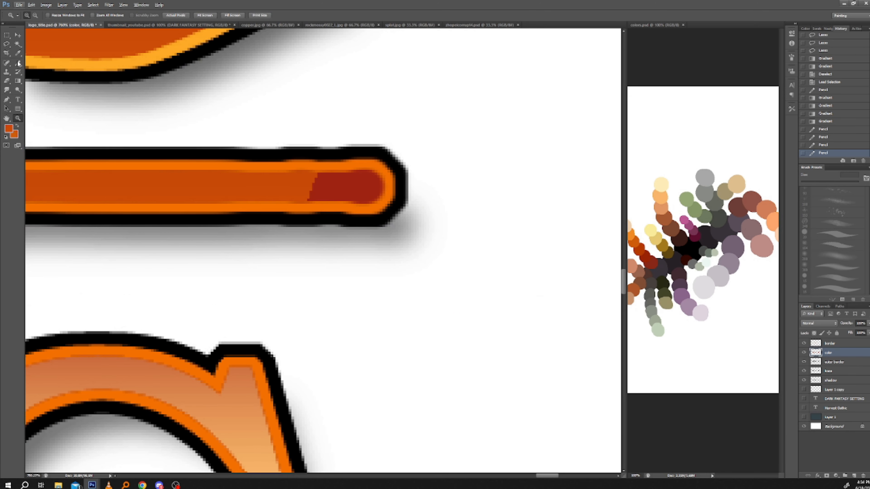
Step: Deselect and paint orange over the leftover red patch at the right end of the bar between title and subtitle, using a 4 px Pencil
{"action": "key", "text": "b"}
{"action": "key", "text": "bracketleft"}
{"action": "key", "text": "bracketleft"}
{"action": "key", "text": "bracketleft"}
{"action": "key", "text": "bracketleft"}
{"action": "key", "text": "bracketleft"}
{"action": "key", "text": "bracketleft"}
{"action": "key", "text": "bracketleft"}
{"action": "key", "text": "bracketleft"}
{"action": "key", "text": "bracketleft"}
{"action": "key", "text": "bracketleft"}
{"action": "key", "text": "bracketleft"}
{"action": "key", "text": "bracketleft"}
{"action": "key", "text": "bracketleft"}
{"action": "key", "text": "bracketleft"}
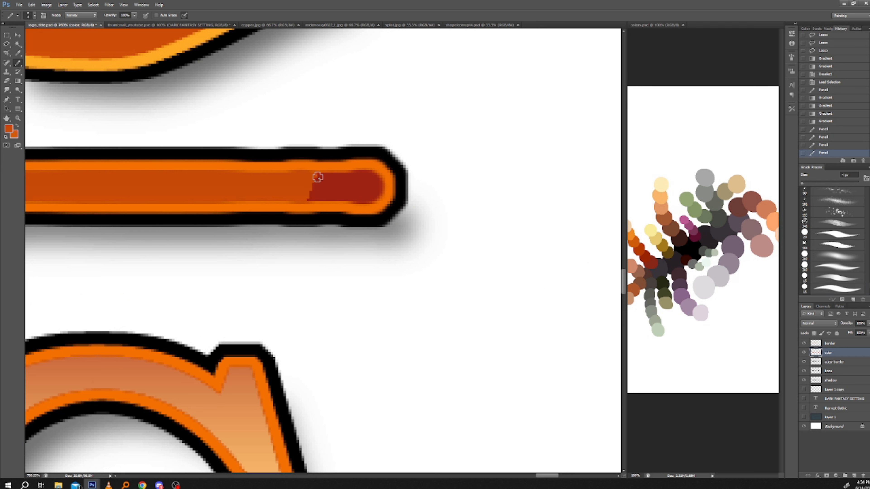
{"action": "left_click", "coordinate": [94, 4]}
{"action": "left_click", "coordinate": [105, 19]}
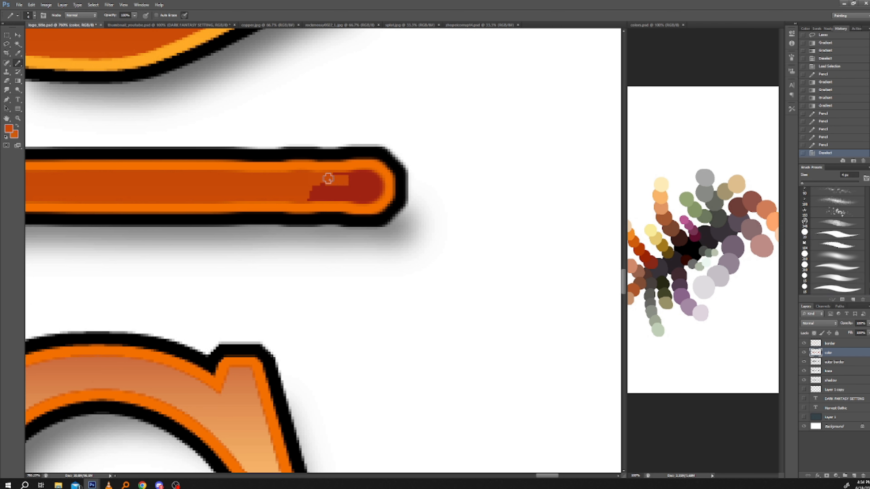
{"action": "mouse_move", "coordinate": [358, 178]}
{"action": "left_mouse_down"}
{"action": "mouse_move", "coordinate": [370, 191]}
{"action": "mouse_move", "coordinate": [340, 194]}
{"action": "mouse_move", "coordinate": [345, 200]}
{"action": "mouse_move", "coordinate": [341, 188]}
{"action": "left_mouse_up"}
{"action": "left_click_drag", "start_coordinate": [114, 202], "coordinate": [226, 217]}
Step: Lock the color layer's transparent pixels and paint a first darker orange stroke on the bar below the subtitle, beneath the word DARK
{"action": "left_click", "coordinate": [18, 119]}
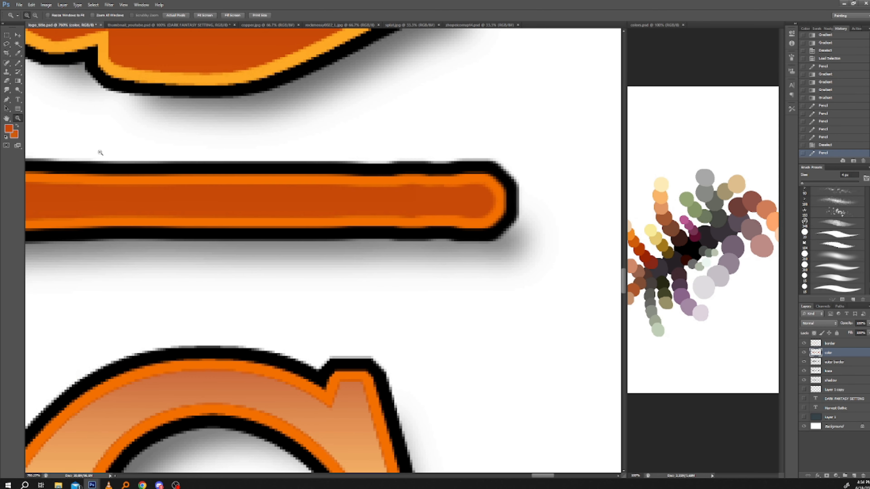
{"action": "left_click", "coordinate": [160, 208]}
{"action": "right_click", "coordinate": [164, 213]}
{"action": "left_click", "coordinate": [185, 218]}
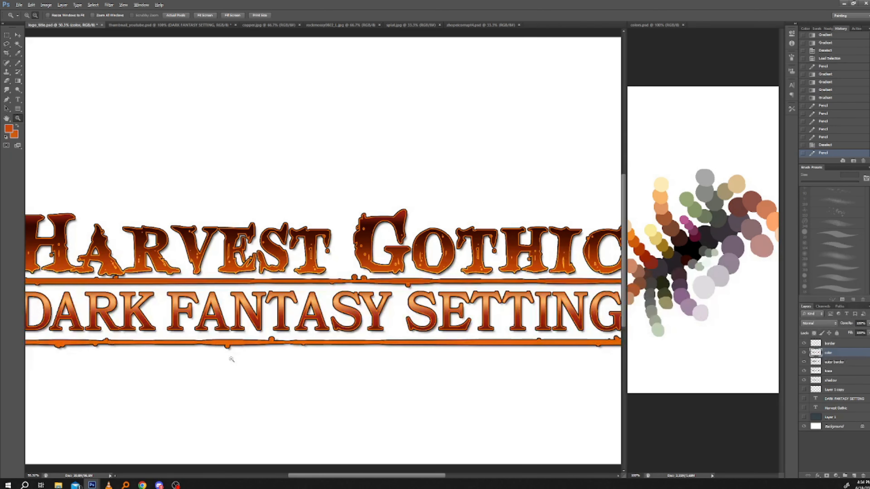
{"action": "left_click_drag", "start_coordinate": [223, 376], "coordinate": [229, 370]}
{"action": "left_click", "coordinate": [240, 368], "text": "alt"}
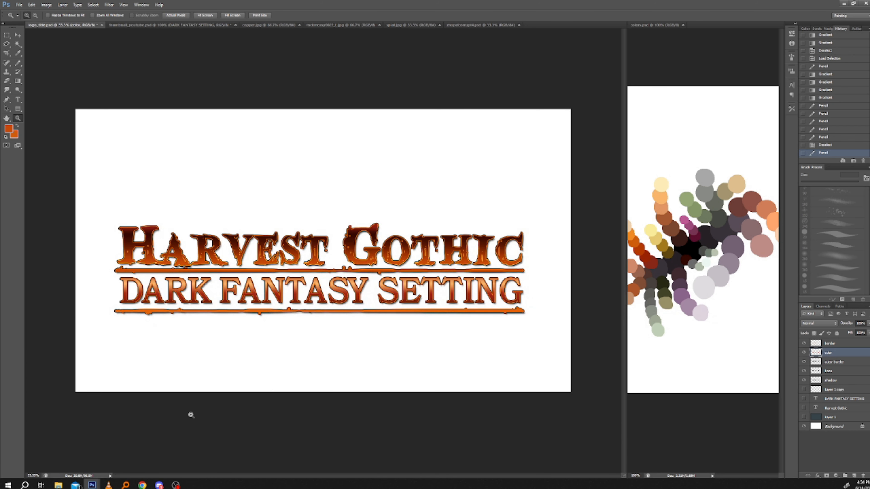
{"action": "left_click_drag", "start_coordinate": [182, 261], "coordinate": [210, 339]}
{"action": "left_click_drag", "start_coordinate": [161, 322], "coordinate": [172, 336]}
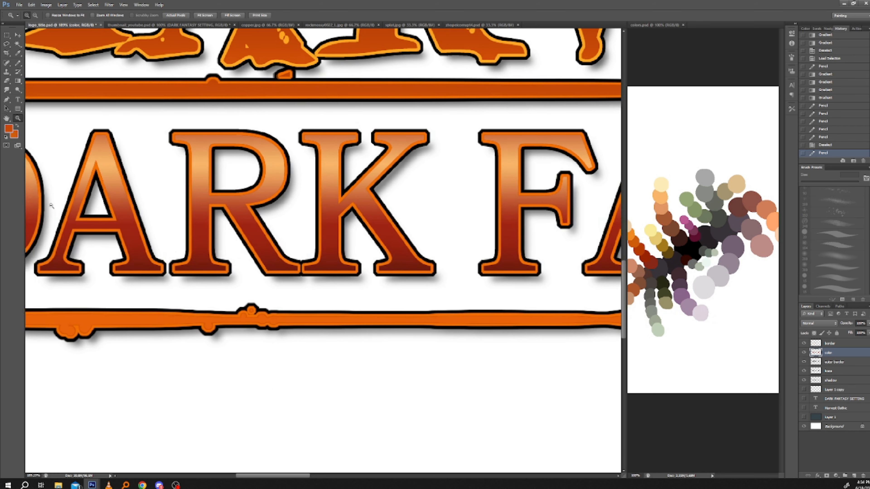
{"action": "left_click", "coordinate": [19, 64]}
{"action": "left_click_drag", "start_coordinate": [147, 274], "coordinate": [191, 245]}
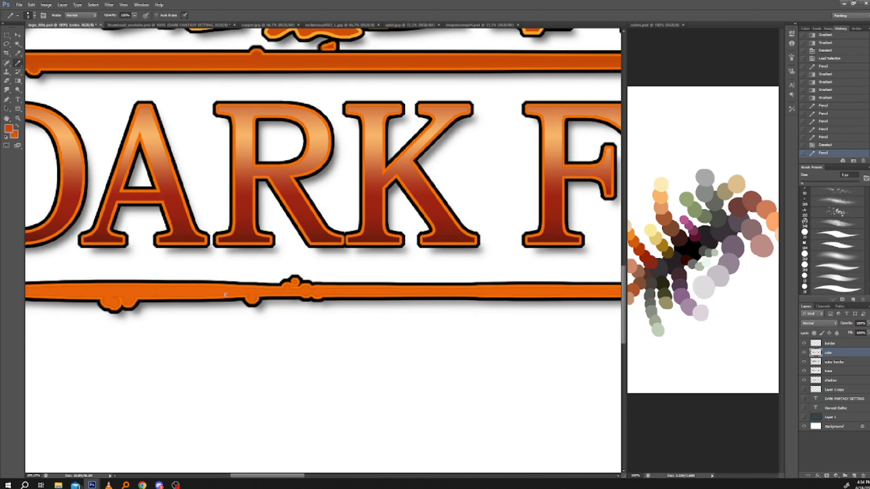
{"action": "key", "text": "bracketright"}
{"action": "key", "text": "bracketright"}
{"action": "left_click", "coordinate": [813, 332]}
{"action": "key", "text": "bracketright"}
{"action": "left_click_drag", "start_coordinate": [297, 295], "coordinate": [287, 291]}
{"action": "left_click", "coordinate": [287, 291]}
{"action": "mouse_move", "coordinate": [197, 337]}
{"action": "left_mouse_down"}
{"action": "mouse_move", "coordinate": [413, 336]}
{"action": "mouse_move", "coordinate": [457, 363]}
{"action": "left_mouse_up"}
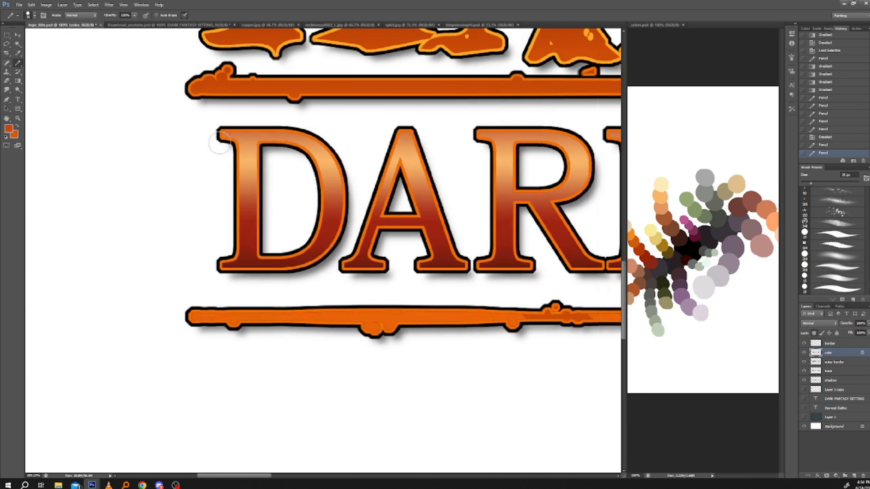
Step: Enlarge the Pencil to 70 px and paint the entire length of the bar below the subtitle with the same darker orange
{"action": "key", "text": "bracketright"}
{"action": "key", "text": "bracketright"}
{"action": "key", "text": "bracketright"}
{"action": "mouse_move", "coordinate": [171, 316]}
{"action": "left_mouse_down"}
{"action": "mouse_move", "coordinate": [272, 326]}
{"action": "mouse_move", "coordinate": [480, 320]}
{"action": "left_mouse_up"}
{"action": "left_click_drag", "start_coordinate": [323, 337], "coordinate": [34, 295]}
{"action": "key", "text": "bracketright"}
{"action": "key", "text": "bracketright"}
{"action": "mouse_move", "coordinate": [148, 282]}
{"action": "left_mouse_down"}
{"action": "mouse_move", "coordinate": [397, 285]}
{"action": "mouse_move", "coordinate": [86, 279]}
{"action": "left_mouse_up"}
{"action": "left_click_drag", "start_coordinate": [144, 266], "coordinate": [474, 277]}
{"action": "left_click_drag", "start_coordinate": [439, 283], "coordinate": [124, 281]}
{"action": "left_click_drag", "start_coordinate": [220, 265], "coordinate": [395, 277]}
{"action": "mouse_move", "coordinate": [387, 316]}
{"action": "left_mouse_down"}
{"action": "mouse_move", "coordinate": [149, 320]}
{"action": "mouse_move", "coordinate": [113, 312]}
{"action": "left_mouse_up"}
{"action": "left_click_drag", "start_coordinate": [166, 260], "coordinate": [444, 261]}
{"action": "left_click_drag", "start_coordinate": [382, 292], "coordinate": [75, 288]}
{"action": "mouse_move", "coordinate": [138, 264]}
{"action": "left_mouse_down"}
{"action": "mouse_move", "coordinate": [445, 273]}
{"action": "mouse_move", "coordinate": [135, 289]}
{"action": "left_mouse_up"}
{"action": "mouse_move", "coordinate": [84, 260]}
{"action": "left_mouse_down"}
{"action": "mouse_move", "coordinate": [412, 274]}
{"action": "mouse_move", "coordinate": [125, 292]}
{"action": "mouse_move", "coordinate": [319, 268]}
{"action": "left_mouse_up"}
{"action": "left_click_drag", "start_coordinate": [169, 272], "coordinate": [337, 377]}
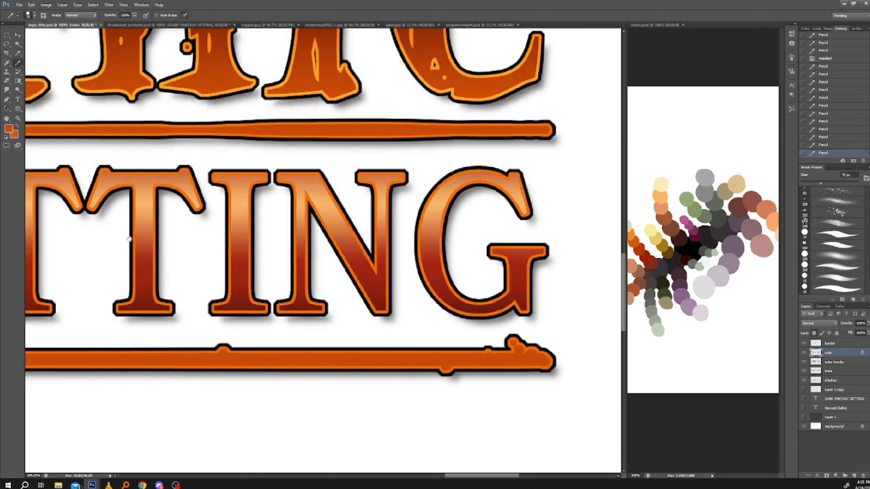
Step: Review the logo, then compare the open copper, mossy rock, ink splatter and stained paper textures as candidates for the lettering
{"action": "left_click", "coordinate": [18, 118]}
{"action": "right_click", "coordinate": [84, 149]}
{"action": "left_click", "coordinate": [96, 155]}
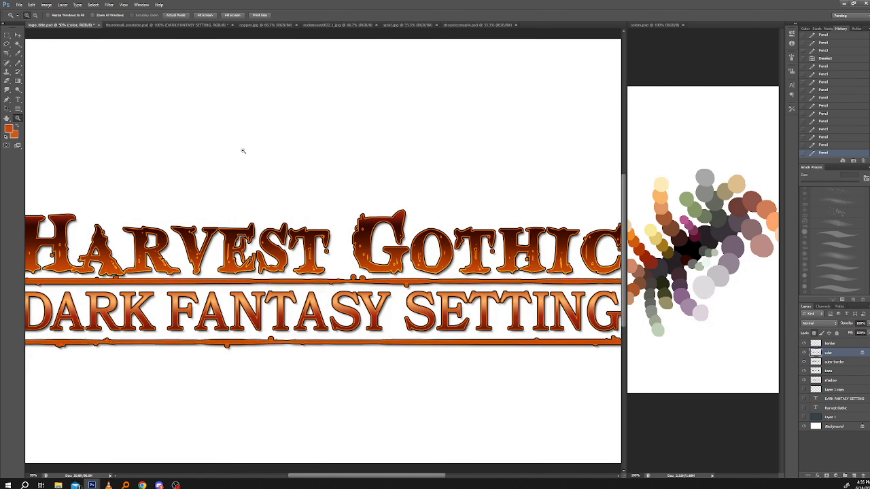
{"action": "left_click", "coordinate": [264, 24]}
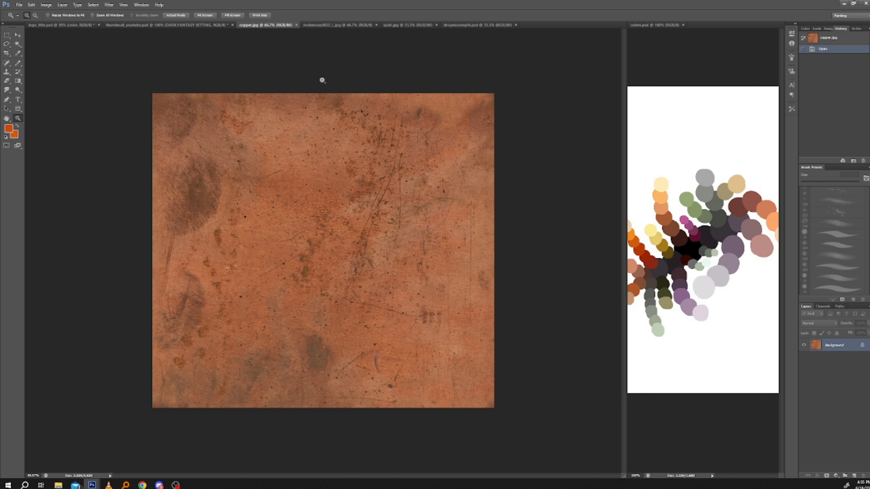
{"action": "left_click", "coordinate": [339, 25]}
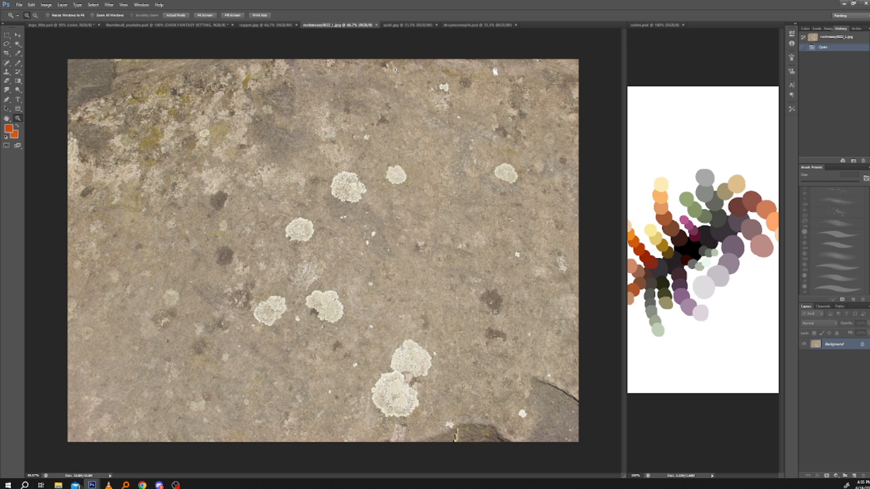
{"action": "left_click", "coordinate": [393, 25]}
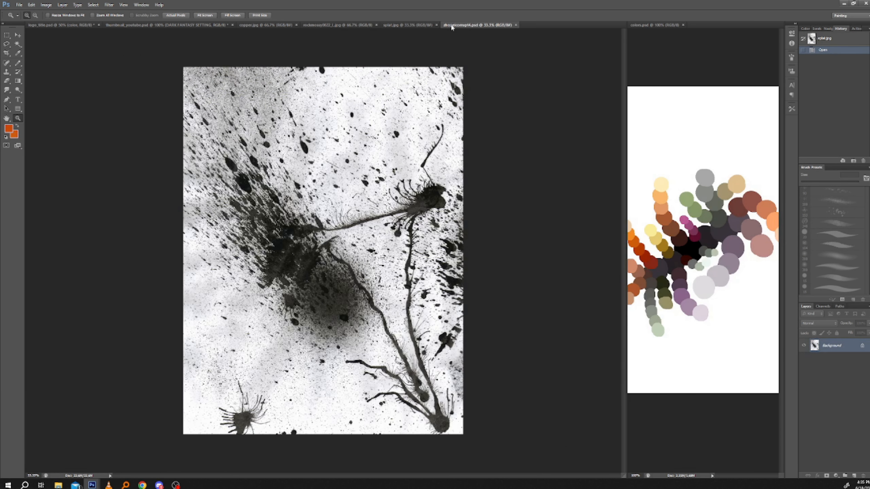
{"action": "left_click", "coordinate": [451, 25]}
{"action": "left_click", "coordinate": [416, 25]}
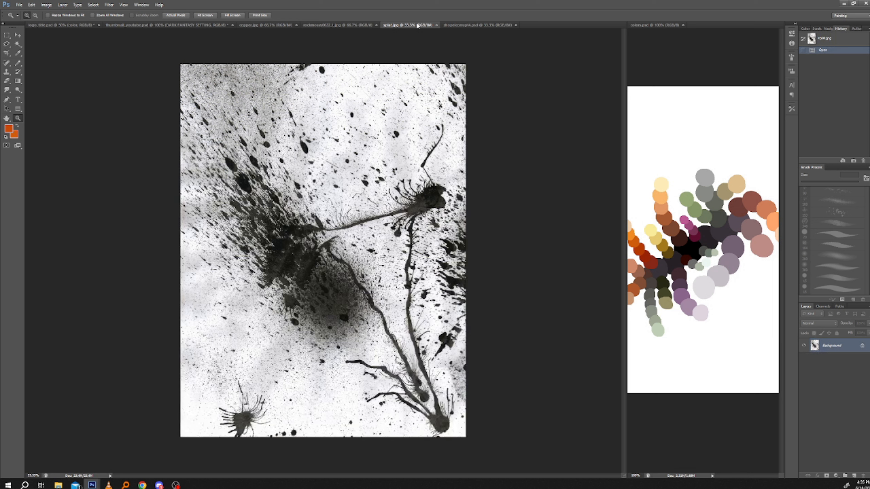
{"action": "left_click", "coordinate": [453, 25]}
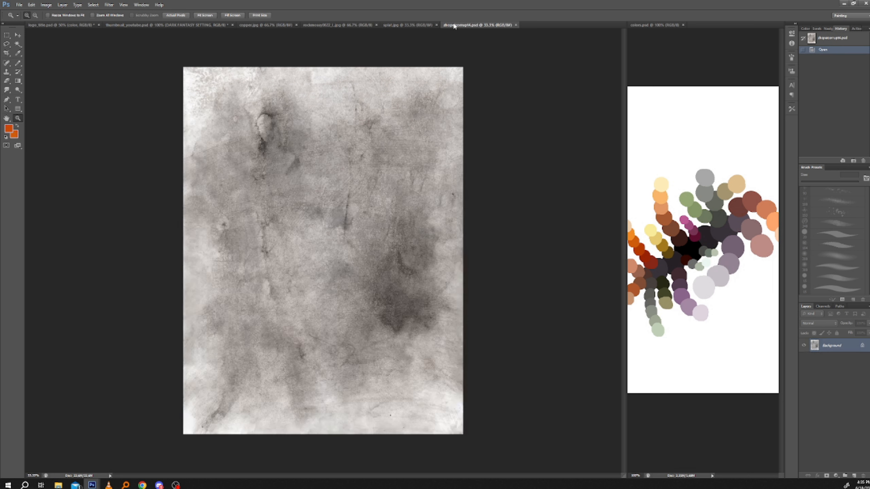
{"action": "left_click", "coordinate": [415, 25]}
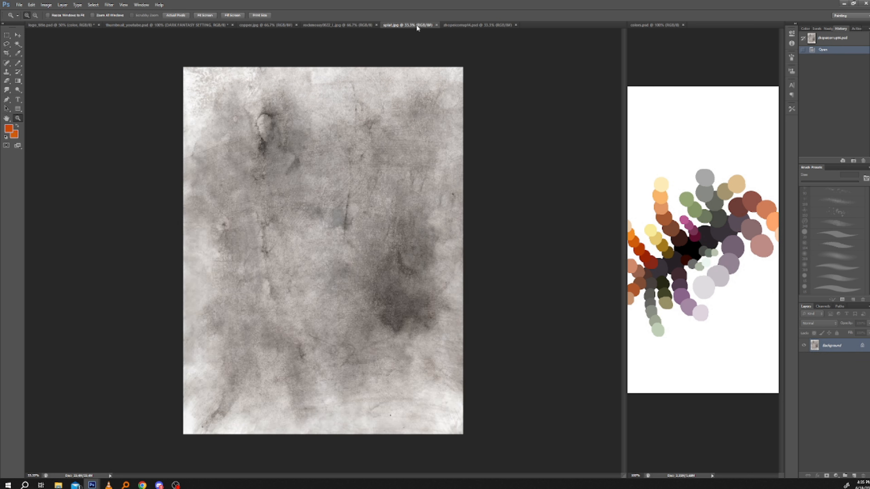
{"action": "left_click", "coordinate": [453, 24]}
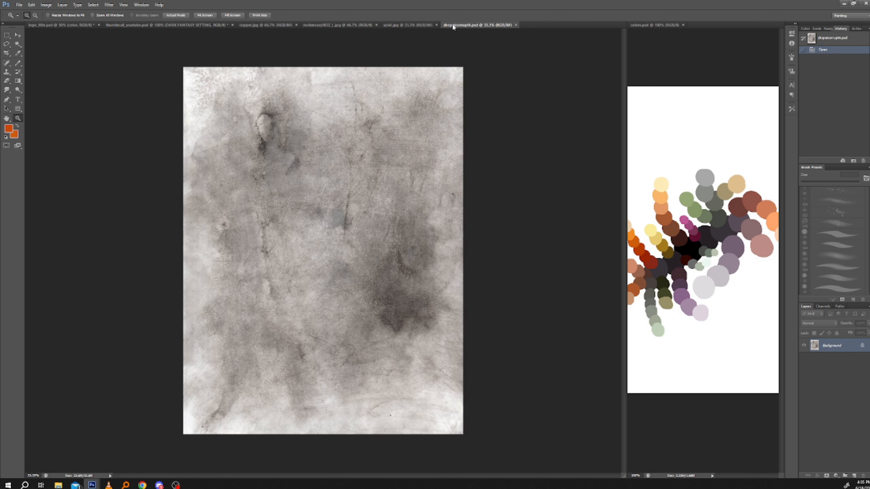
{"action": "left_click", "coordinate": [413, 24]}
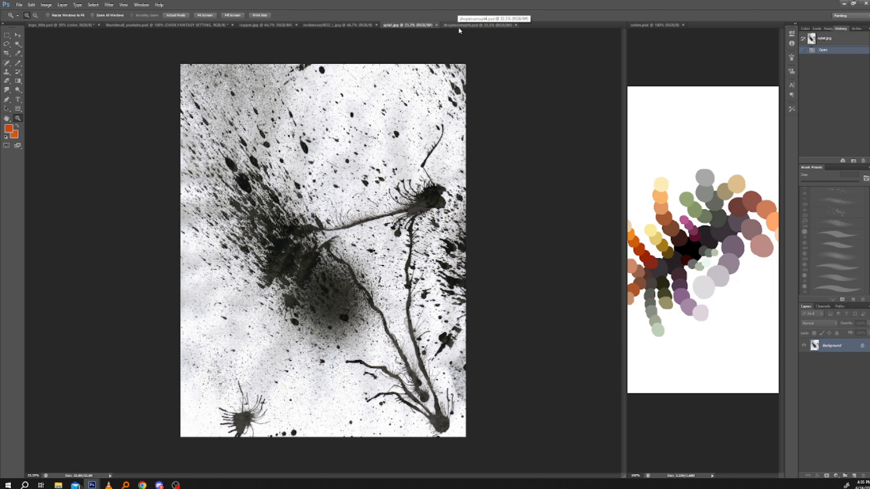
{"action": "left_click", "coordinate": [457, 27]}
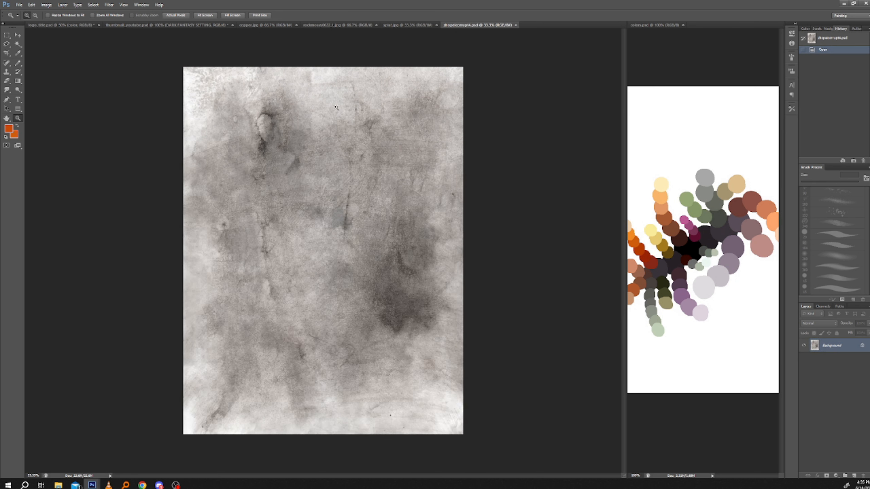
{"action": "left_click", "coordinate": [390, 24]}
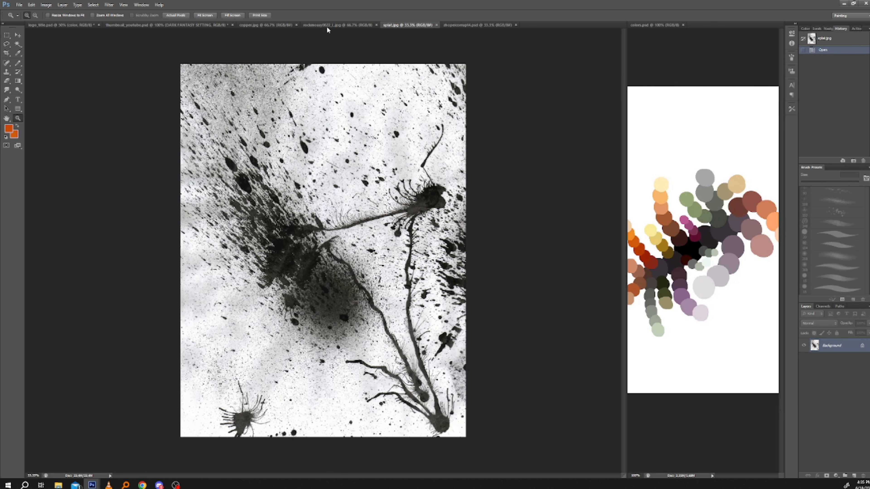
{"action": "left_click", "coordinate": [263, 24]}
{"action": "left_click", "coordinate": [462, 25]}
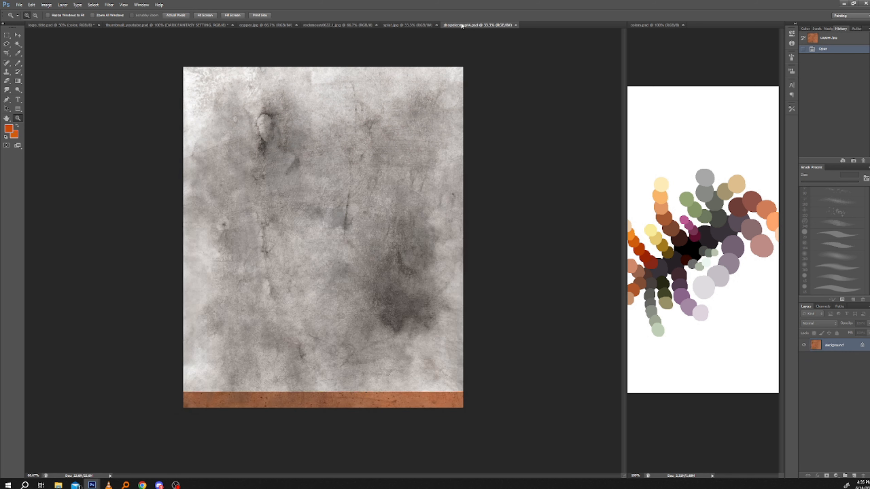
{"action": "left_click", "coordinate": [385, 25]}
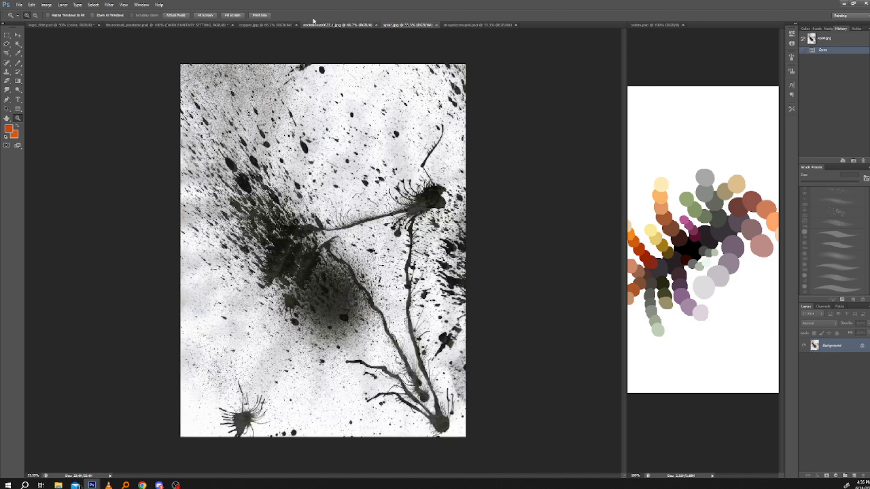
Step: Select and copy the entire mossy rock texture, then return to the logo document
{"action": "left_click", "coordinate": [339, 25]}
{"action": "left_click", "coordinate": [93, 5]}
{"action": "left_click", "coordinate": [92, 11]}
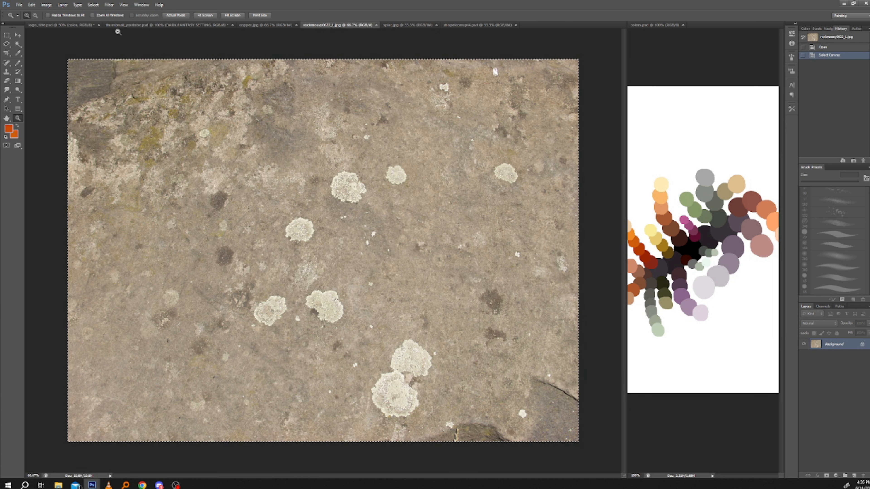
{"action": "left_click", "coordinate": [60, 25]}
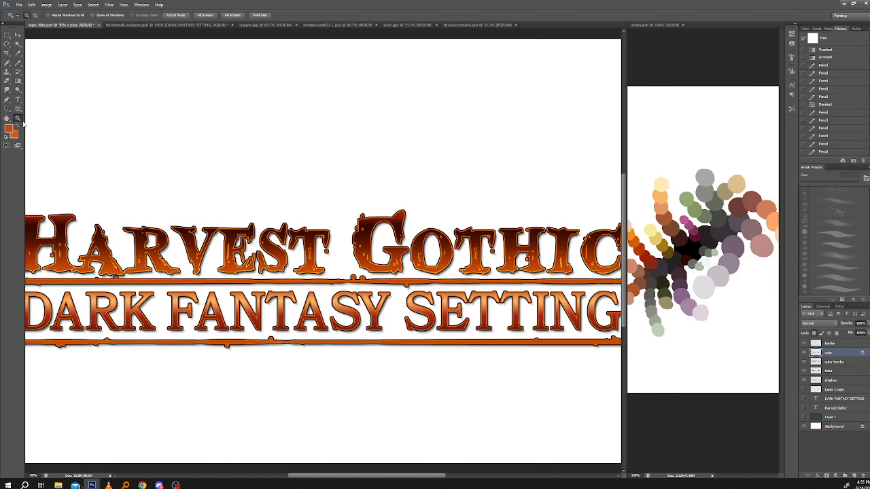
Step: Try the outlines of the logo's layers as selections and load one that follows the lettering and divider bars
{"action": "left_click", "coordinate": [153, 197], "text": "alt"}
{"action": "left_click", "coordinate": [155, 185], "text": "alt"}
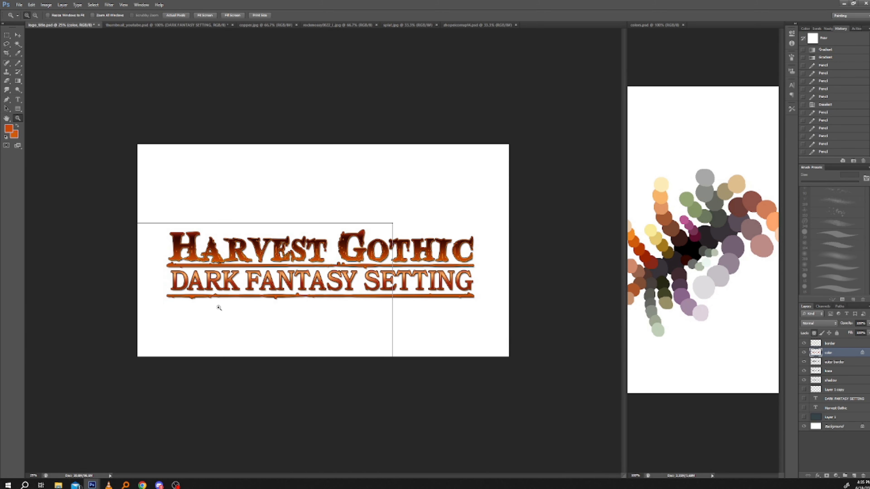
{"action": "left_click", "coordinate": [218, 308]}
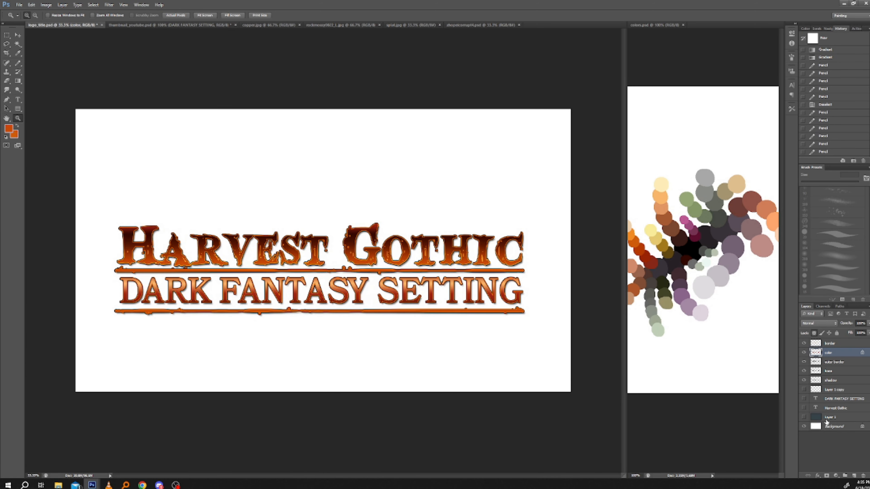
{"action": "left_click", "coordinate": [816, 371], "text": "ctrl"}
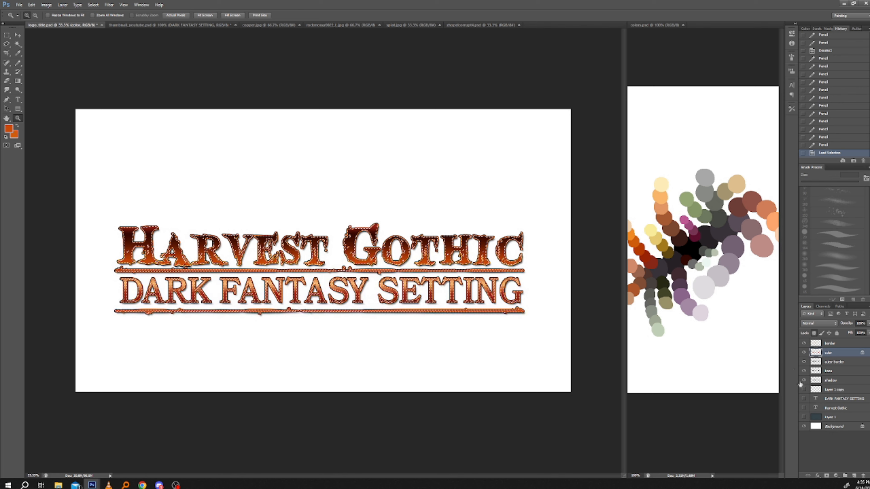
{"action": "left_click", "coordinate": [817, 359], "text": "ctrl"}
{"action": "left_click", "coordinate": [816, 349], "text": "ctrl"}
{"action": "left_click", "coordinate": [815, 374], "text": "ctrl"}
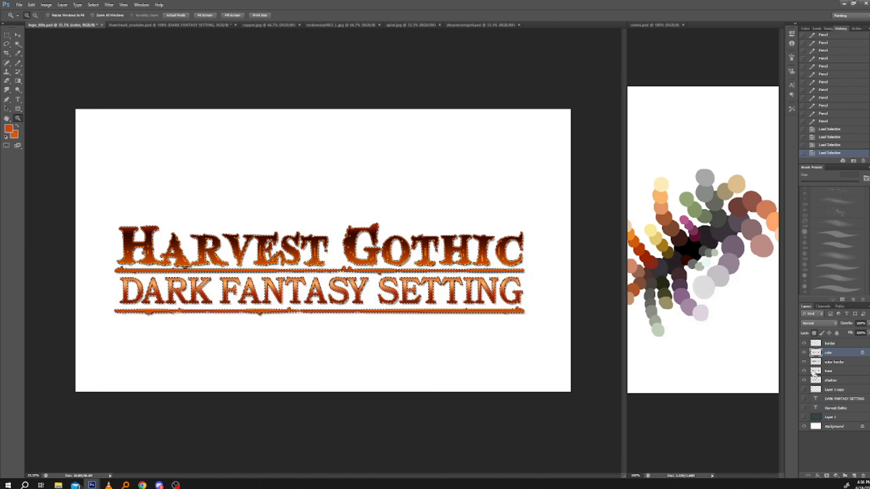
{"action": "left_click", "coordinate": [814, 382], "text": "ctrl"}
{"action": "left_click", "coordinate": [816, 370], "text": "ctrl"}
{"action": "left_click", "coordinate": [829, 344]}
{"action": "left_click", "coordinate": [827, 383]}
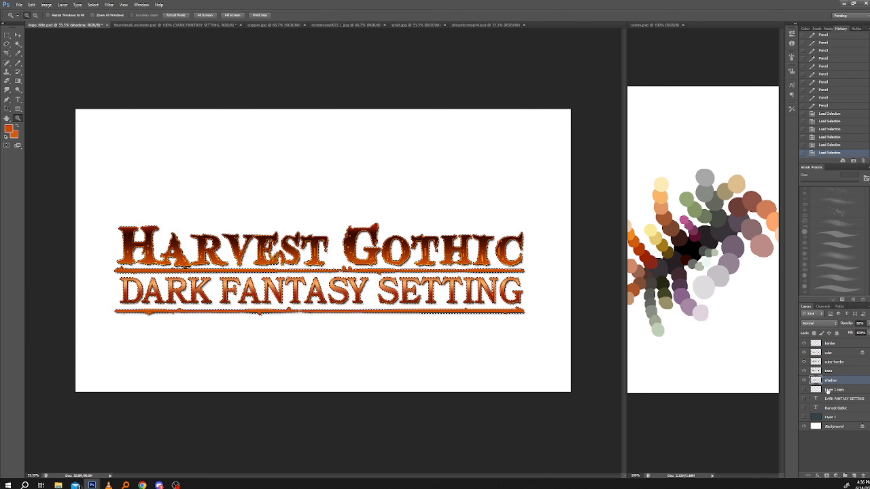
{"action": "left_click", "coordinate": [830, 374]}
{"action": "left_click", "coordinate": [816, 372], "text": "ctrl"}
{"action": "left_click", "coordinate": [816, 363], "text": "ctrl"}
{"action": "left_click", "coordinate": [816, 352], "text": "ctrl"}
{"action": "left_click", "coordinate": [817, 346], "text": "ctrl"}
Step: Add a new layer above the border layer and paste the mossy rock texture into the logo-shaped selection
{"action": "left_click", "coordinate": [826, 346]}
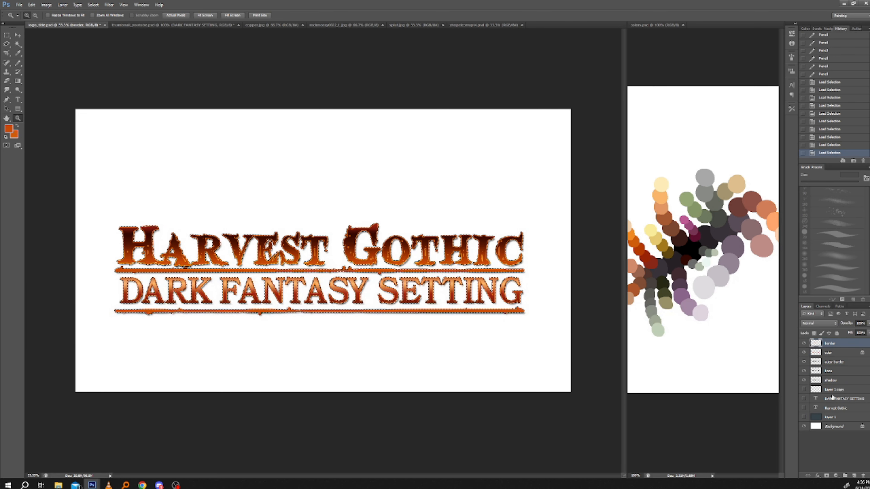
{"action": "left_click", "coordinate": [853, 475]}
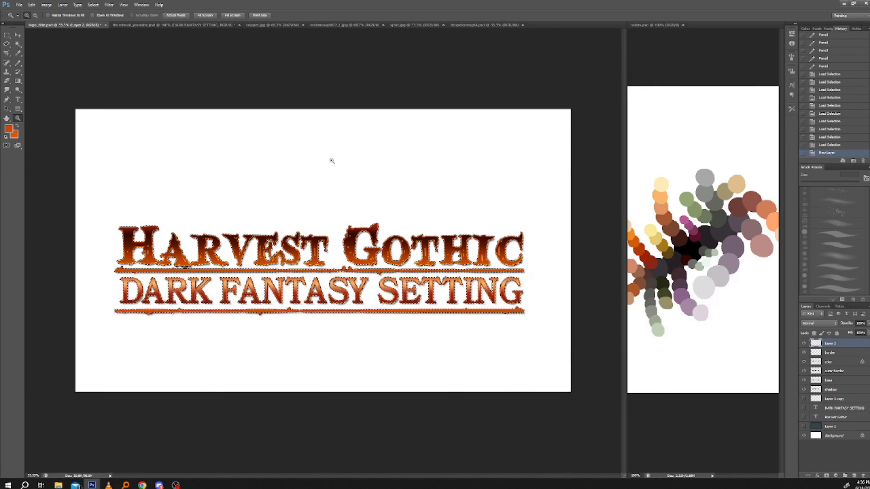
{"action": "left_click", "coordinate": [31, 5]}
{"action": "mouse_move", "coordinate": [44, 70]}
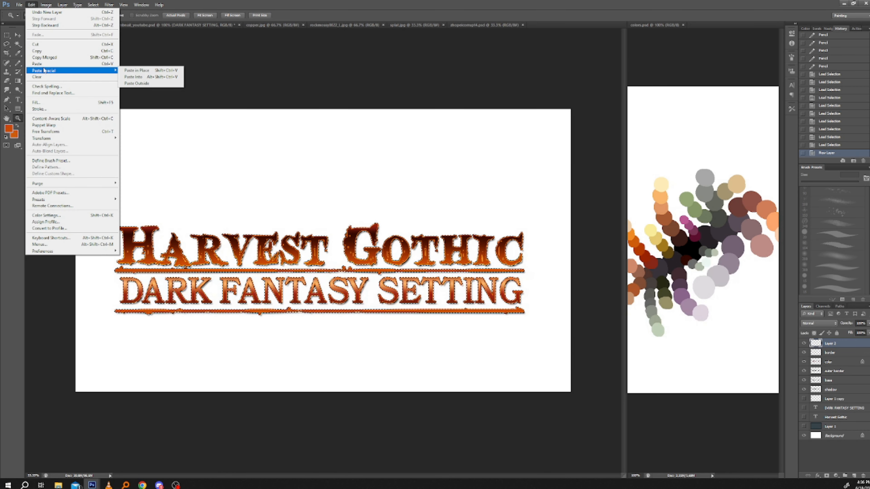
{"action": "left_click", "coordinate": [134, 79]}
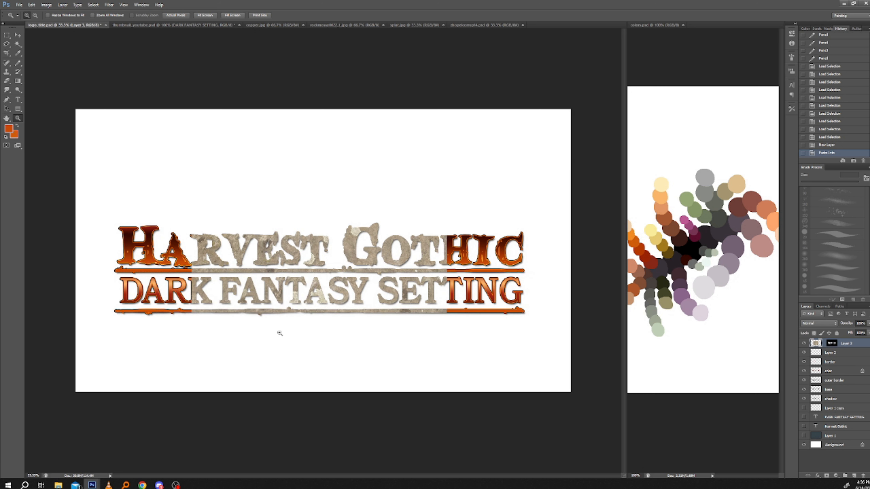
Step: Stretch the pasted rock texture with Free Transform so it covers the full width and height of the logo
{"action": "key", "text": "ctrl+t"}
{"action": "left_click_drag", "start_coordinate": [192, 173], "coordinate": [102, 177]}
{"action": "left_click_drag", "start_coordinate": [449, 371], "coordinate": [543, 365]}
{"action": "left_click_drag", "start_coordinate": [100, 175], "coordinate": [98, 164]}
{"action": "left_click_drag", "start_coordinate": [92, 295], "coordinate": [92, 297]}
{"action": "left_click_drag", "start_coordinate": [135, 328], "coordinate": [137, 326]}
{"action": "left_click", "coordinate": [18, 119]}
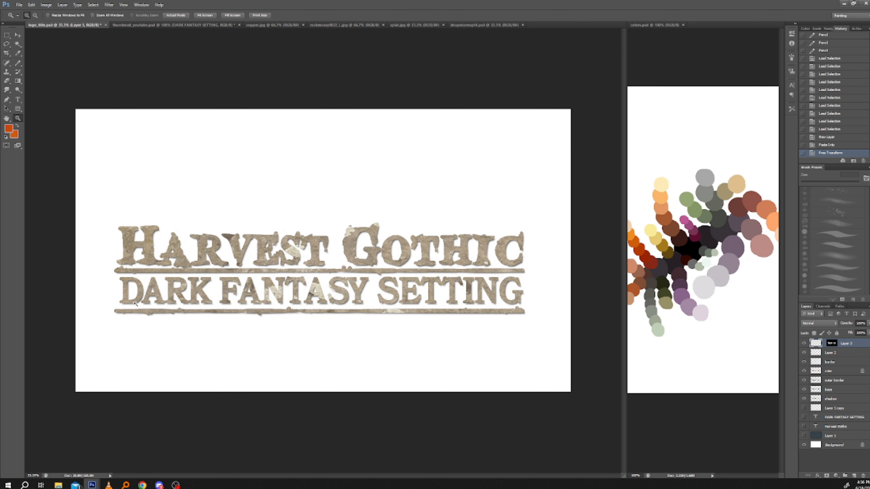
{"action": "left_click", "coordinate": [169, 258]}
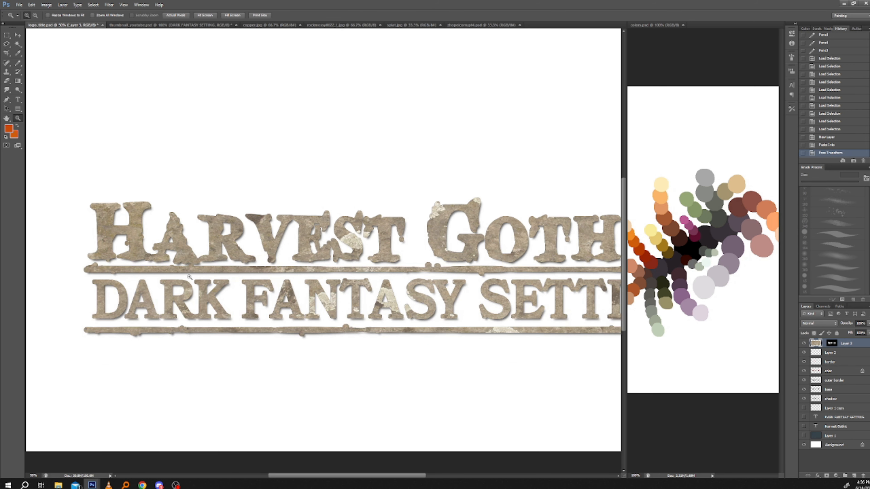
Step: Try the Darken, Saturation, Color and Luminosity blend modes on the mossy rock texture layer
{"action": "left_click", "coordinate": [219, 288]}
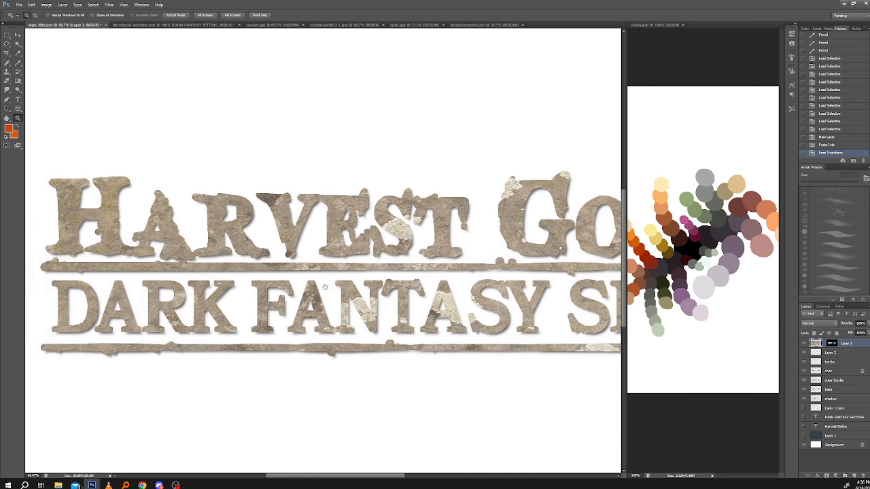
{"action": "left_click", "coordinate": [806, 326]}
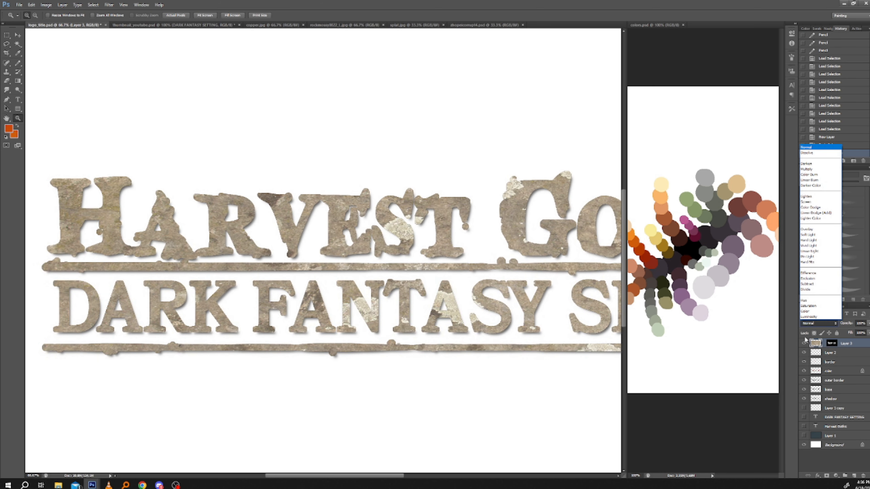
{"action": "key", "text": "Down"}
{"action": "key", "text": "Down"}
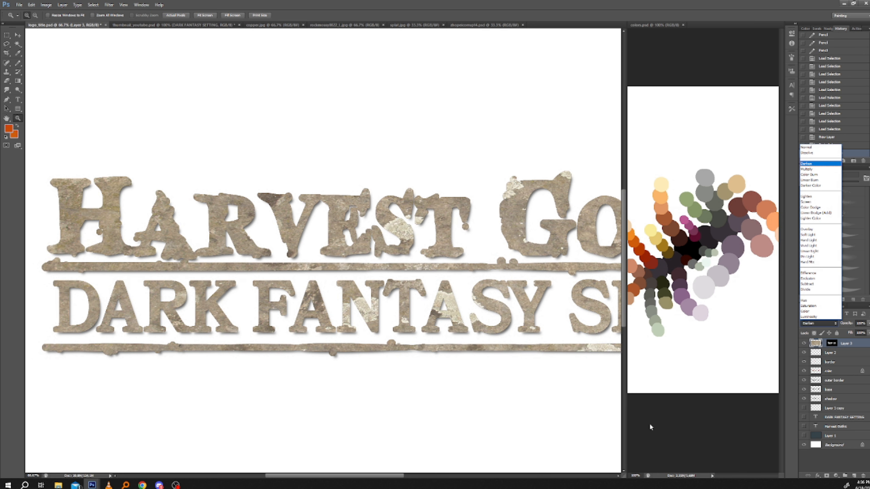
{"action": "left_click", "coordinate": [813, 325]}
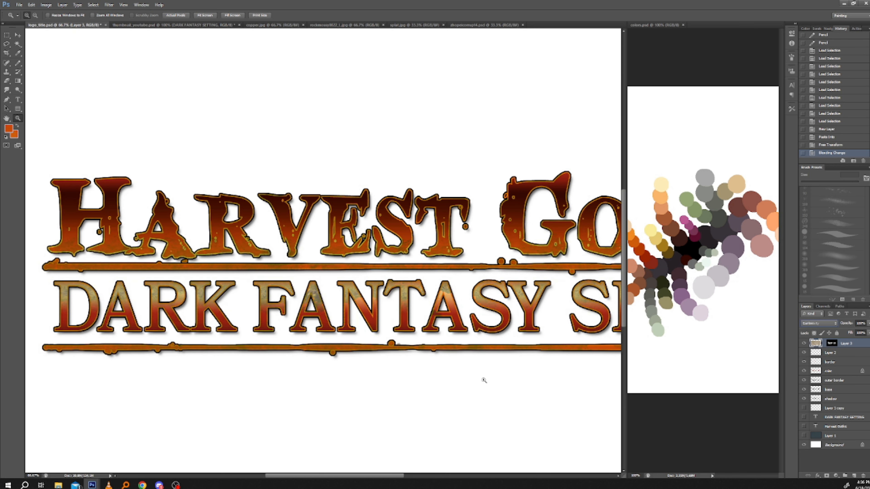
{"action": "key", "text": "shift+alt+y"}
{"action": "key", "text": "Up"}
{"action": "key", "text": "Up"}
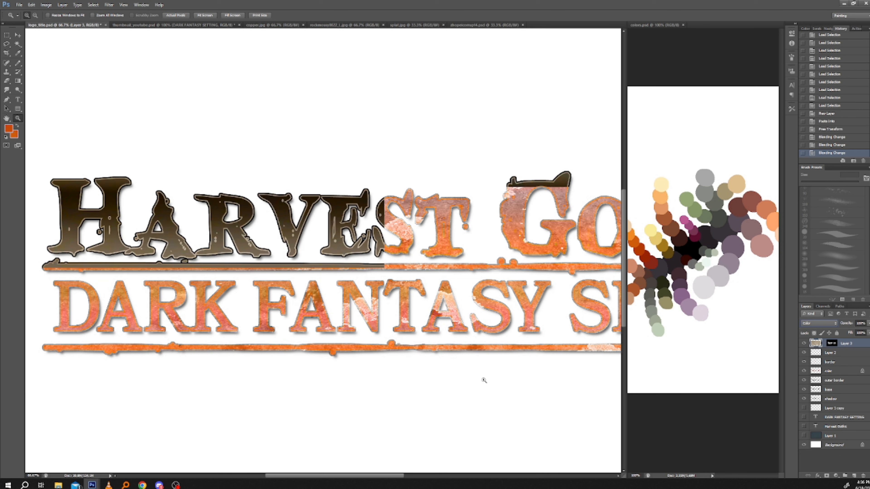
{"action": "key", "text": "Down"}
{"action": "key", "text": "Down"}
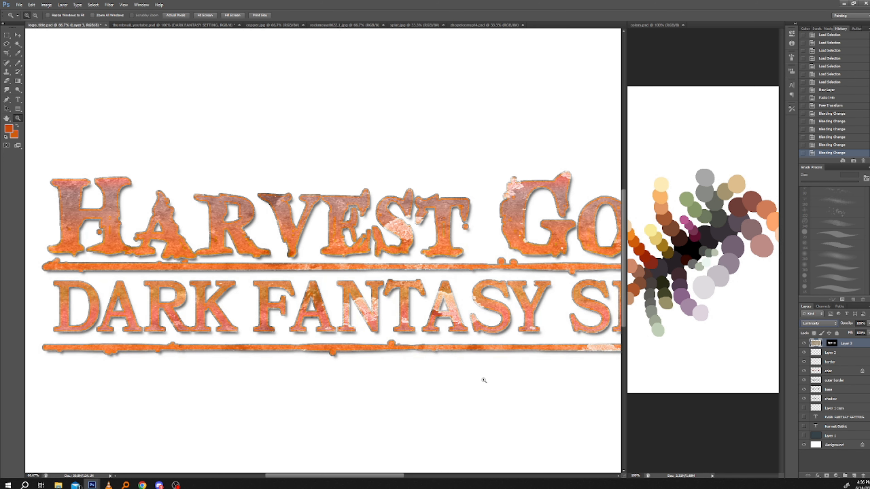
Step: Restart the rock texture layer's blending from Normal and try the darkening modes up to Multiply
{"action": "left_click", "coordinate": [802, 323]}
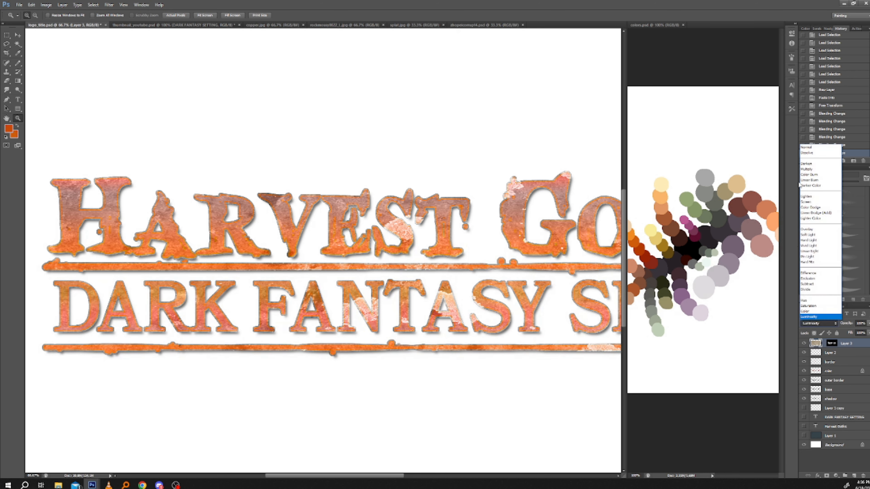
{"action": "left_click", "coordinate": [806, 147]}
{"action": "key", "text": "Down"}
{"action": "key", "text": "Down"}
{"action": "key", "text": "Down"}
{"action": "key", "text": "Down"}
{"action": "key", "text": "Up"}
{"action": "left_click_drag", "start_coordinate": [310, 342], "coordinate": [459, 369]}
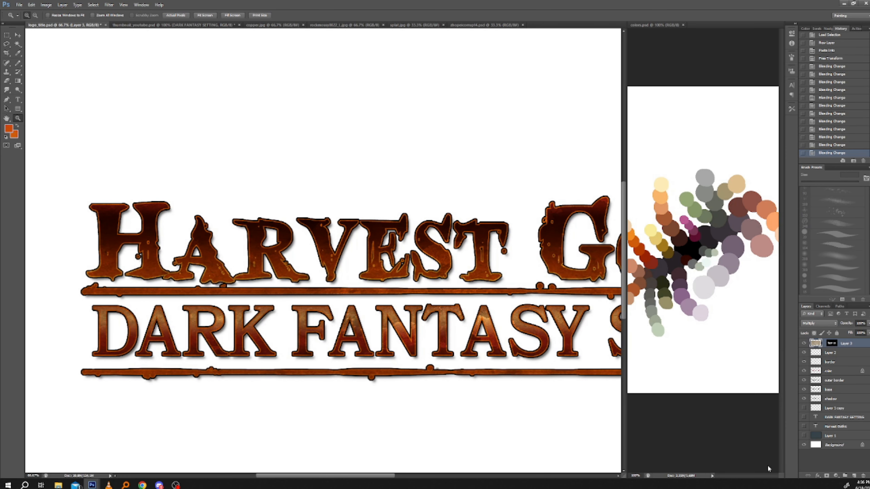
Step: Go through the burn and dodge modes, set the rock texture layer to Overlay, and lower its opacity
{"action": "left_click", "coordinate": [818, 323]}
{"action": "left_click", "coordinate": [803, 170]}
{"action": "key", "text": "Down"}
{"action": "key", "text": "Down"}
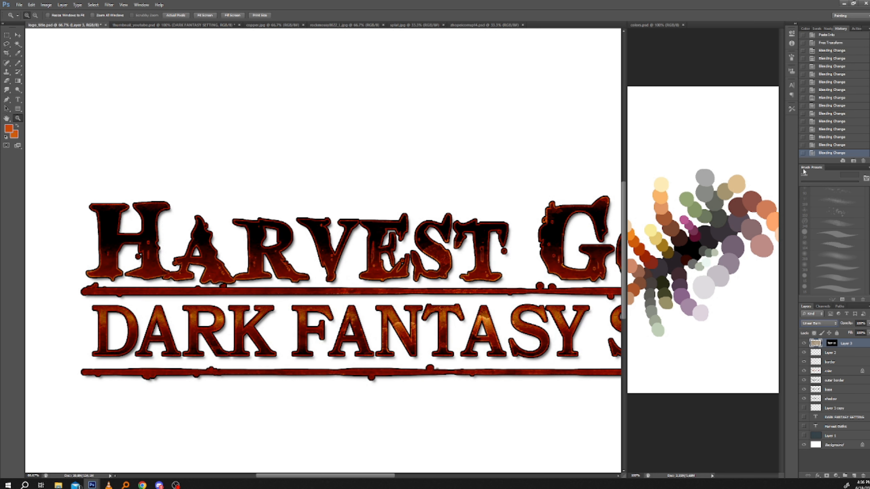
{"action": "key", "text": "Down"}
{"action": "key", "text": "Down"}
{"action": "key", "text": "Down"}
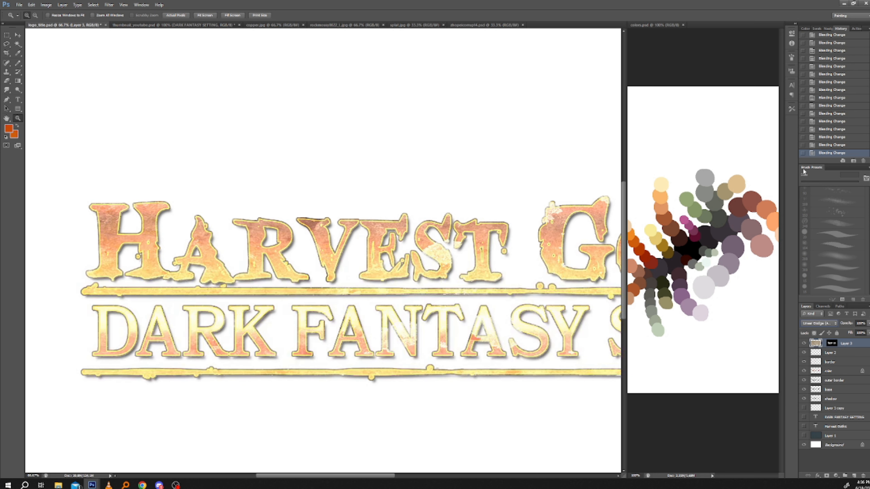
{"action": "key", "text": "Down"}
{"action": "key", "text": "Down"}
{"action": "key", "text": "Down"}
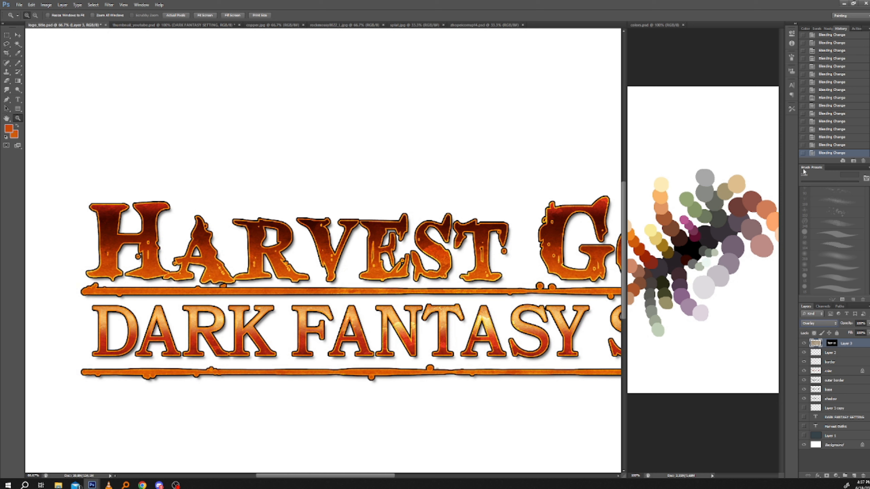
{"action": "left_click", "coordinate": [868, 323]}
{"action": "left_click_drag", "start_coordinate": [857, 334], "coordinate": [857, 334]}
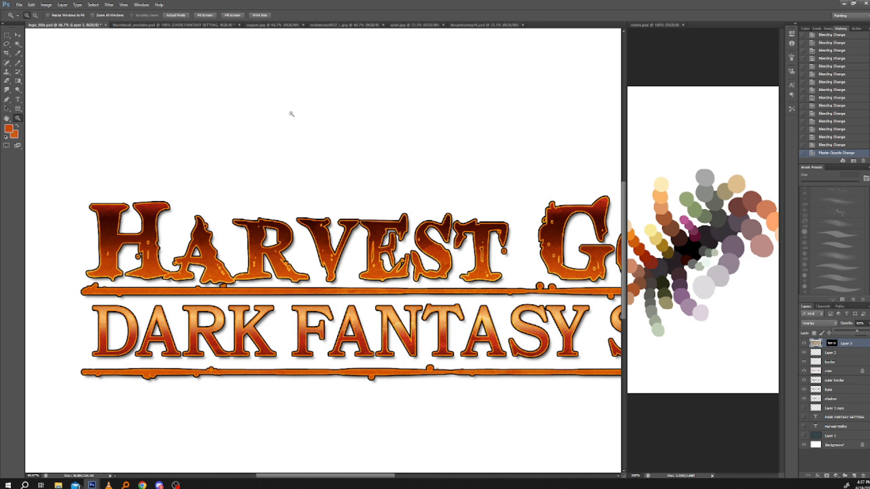
Step: Select and copy the entire copper.jpg texture, and return to the logo document
{"action": "left_click", "coordinate": [346, 26]}
{"action": "left_click", "coordinate": [281, 24]}
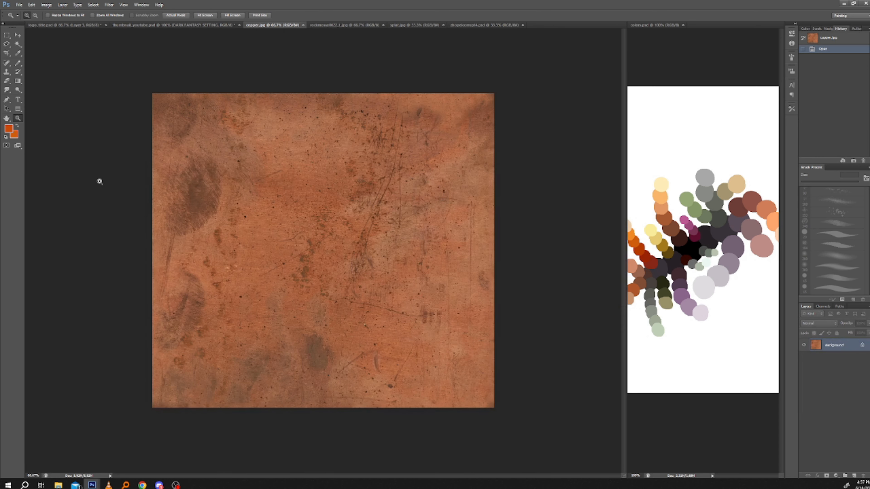
{"action": "left_click", "coordinate": [88, 6]}
{"action": "left_click", "coordinate": [98, 11]}
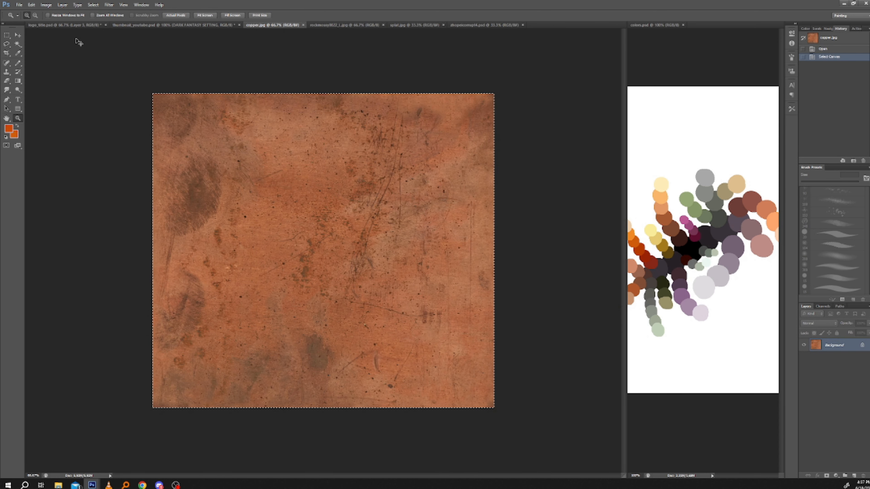
{"action": "left_click", "coordinate": [67, 24]}
Step: Load the logo-shaped mask as a selection and paste the copper texture into it
{"action": "right_click", "coordinate": [115, 157]}
{"action": "left_click", "coordinate": [137, 163]}
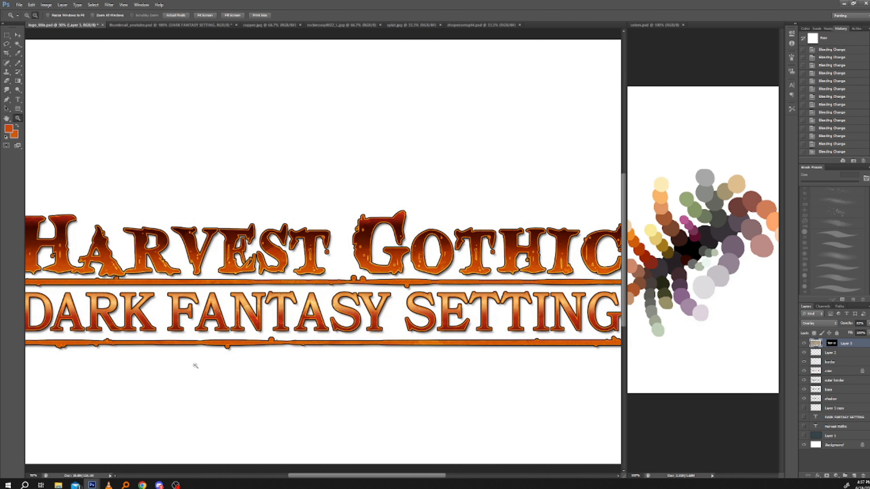
{"action": "left_click", "coordinate": [202, 366], "text": "alt"}
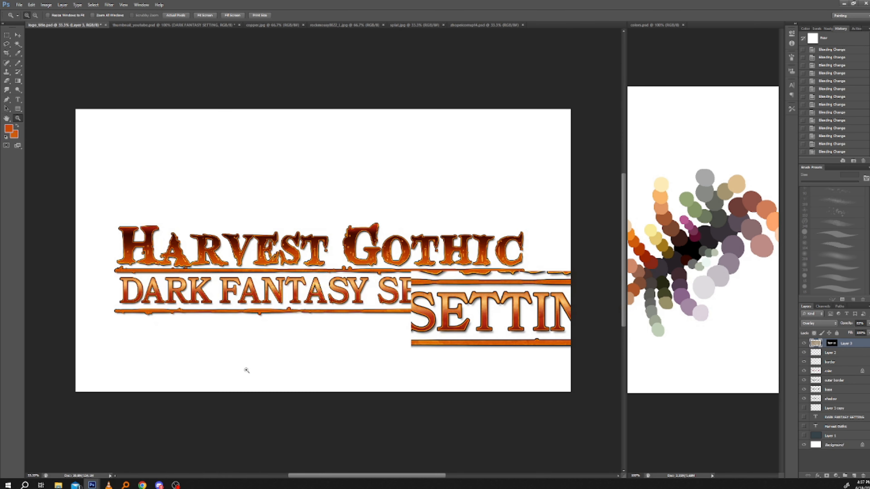
{"action": "left_click", "coordinate": [830, 347], "text": "ctrl"}
{"action": "left_click", "coordinate": [31, 4]}
{"action": "mouse_move", "coordinate": [50, 69]}
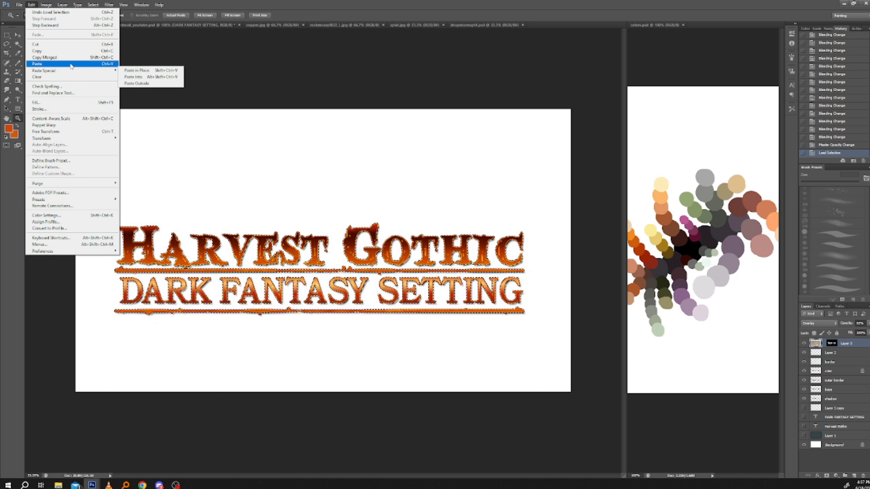
{"action": "left_click", "coordinate": [133, 76]}
Step: Stretch the pasted copper texture with Free Transform so it covers all the lettering and both divider bars
{"action": "key", "text": "ctrl+t"}
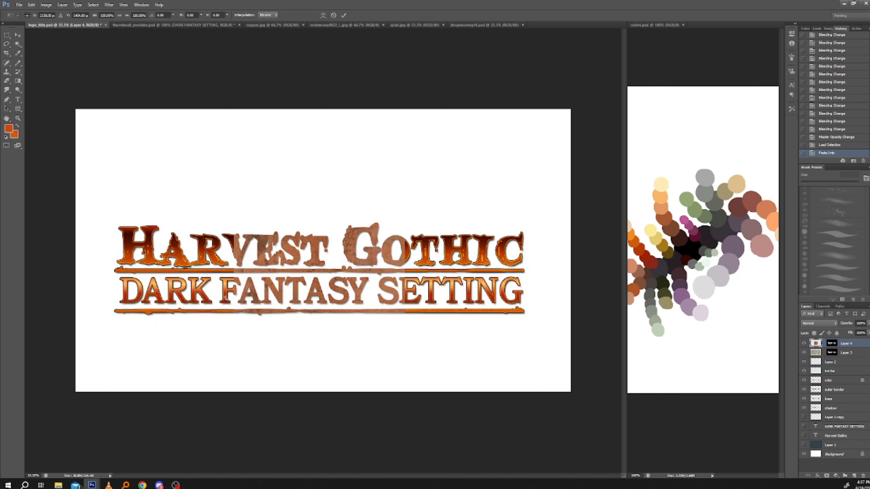
{"action": "left_click_drag", "start_coordinate": [232, 206], "coordinate": [112, 201]}
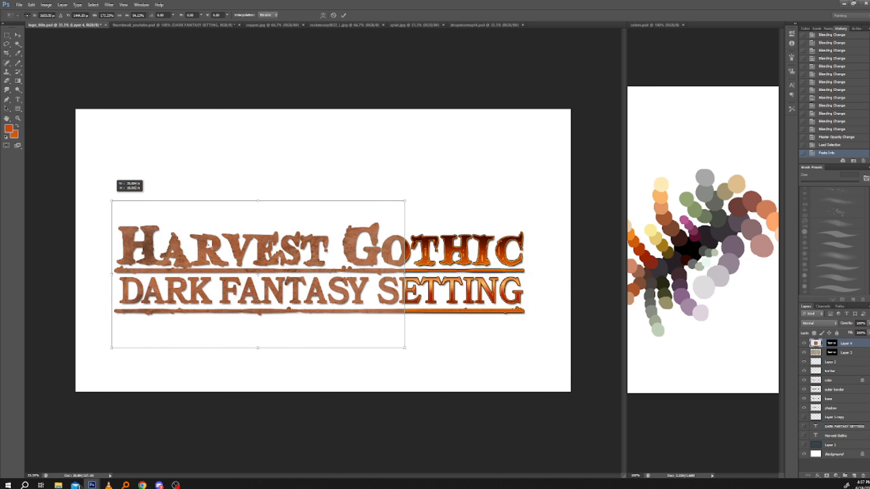
{"action": "left_click_drag", "start_coordinate": [404, 347], "coordinate": [532, 352]}
{"action": "key", "text": "Return"}
{"action": "key", "text": "z"}
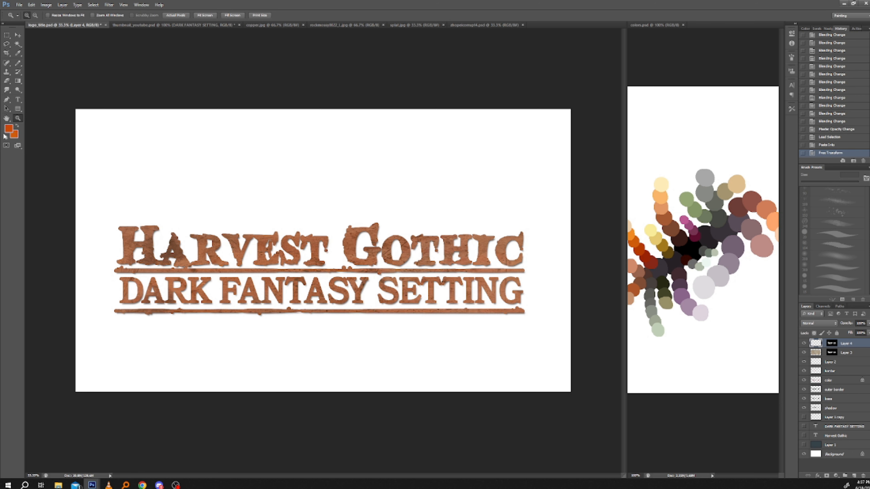
Step: Try the Pin Light blend mode on the copper texture layer and inspect the lettering up close and from afar
{"action": "left_click_drag", "start_coordinate": [287, 211], "coordinate": [400, 304]}
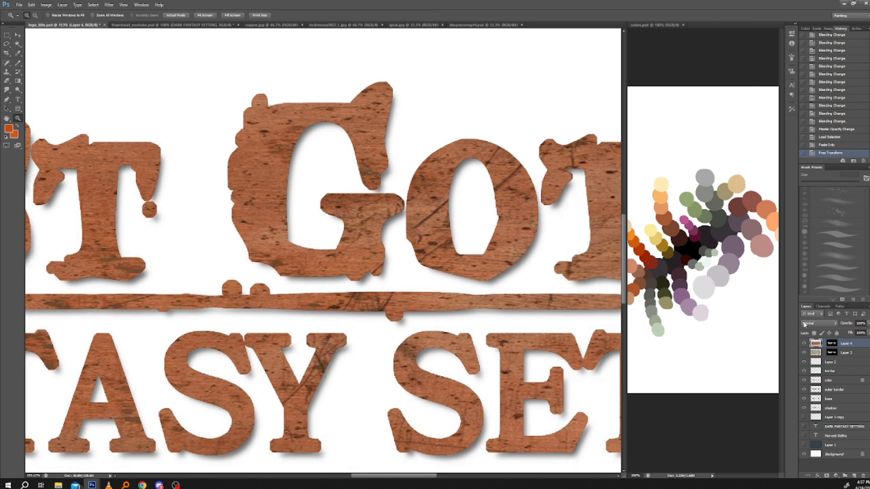
{"action": "left_click", "coordinate": [803, 323]}
{"action": "left_click", "coordinate": [802, 268]}
{"action": "key", "text": "Down"}
{"action": "key", "text": "Up"}
{"action": "right_click", "coordinate": [174, 174]}
{"action": "left_click", "coordinate": [174, 196]}
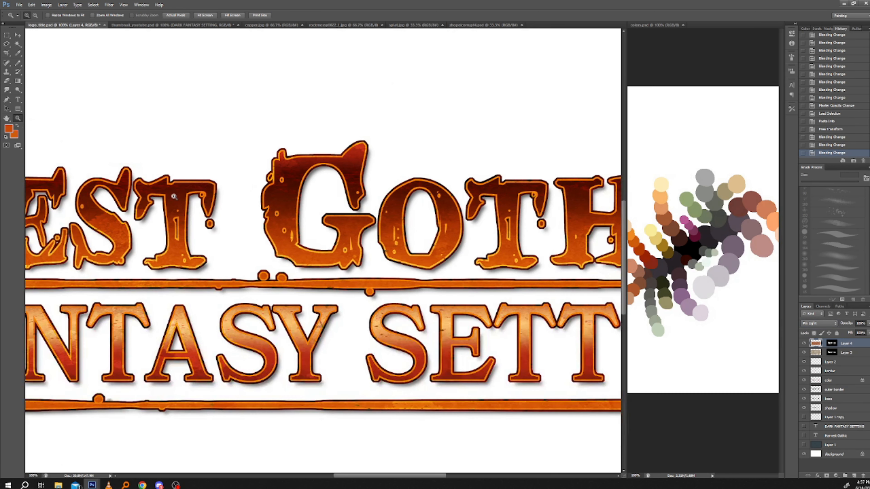
{"action": "right_click", "coordinate": [198, 243]}
{"action": "left_click", "coordinate": [219, 282]}
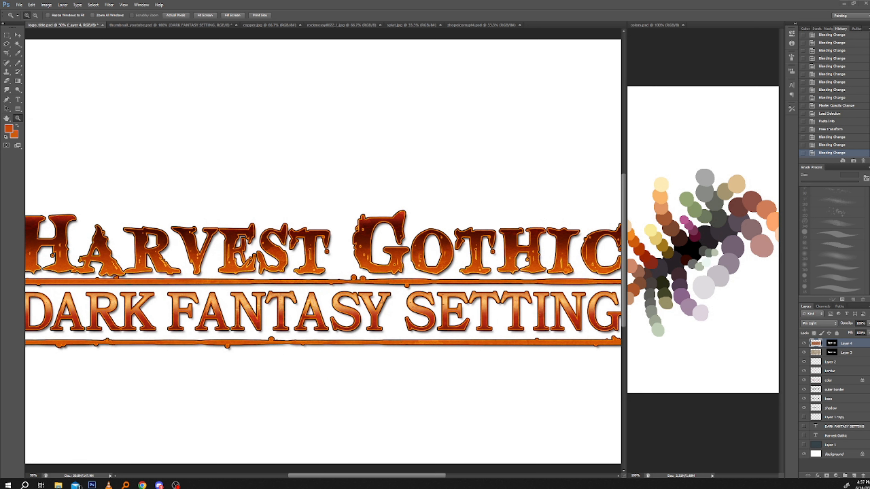
Step: Open a second logo window at 16.7% zoom, dock it beside the color palette document, and widen that pane to fit the whole logo
{"action": "left_click_drag", "start_coordinate": [256, 0], "coordinate": [384, 45]}
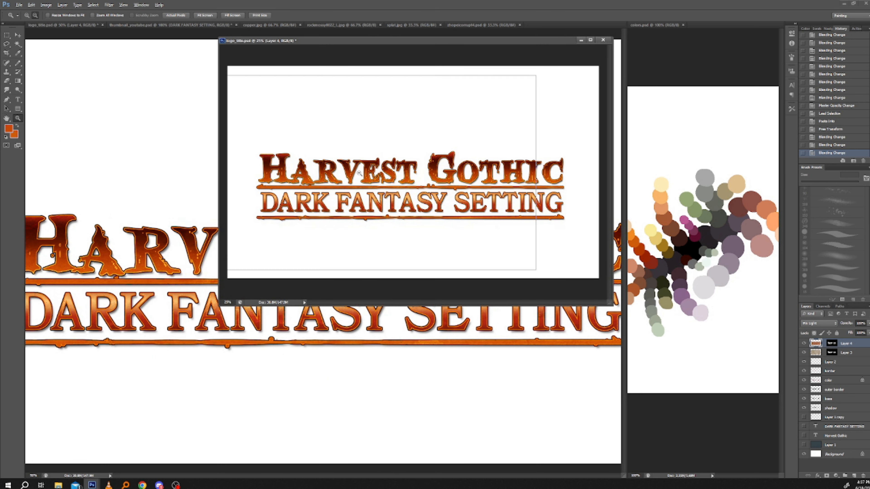
{"action": "left_click", "coordinate": [349, 156], "text": "alt"}
{"action": "left_click", "coordinate": [346, 54], "text": "alt"}
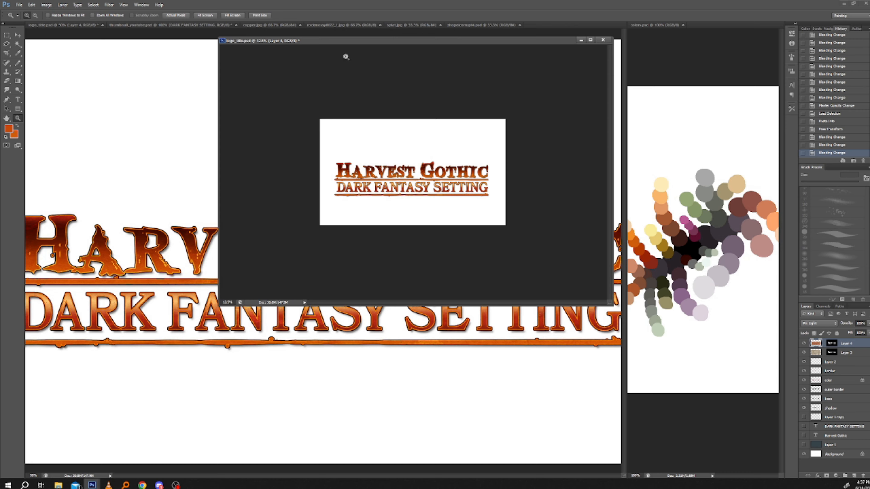
{"action": "left_click_drag", "start_coordinate": [346, 43], "coordinate": [703, 27]}
{"action": "key", "text": "ctrl+plus"}
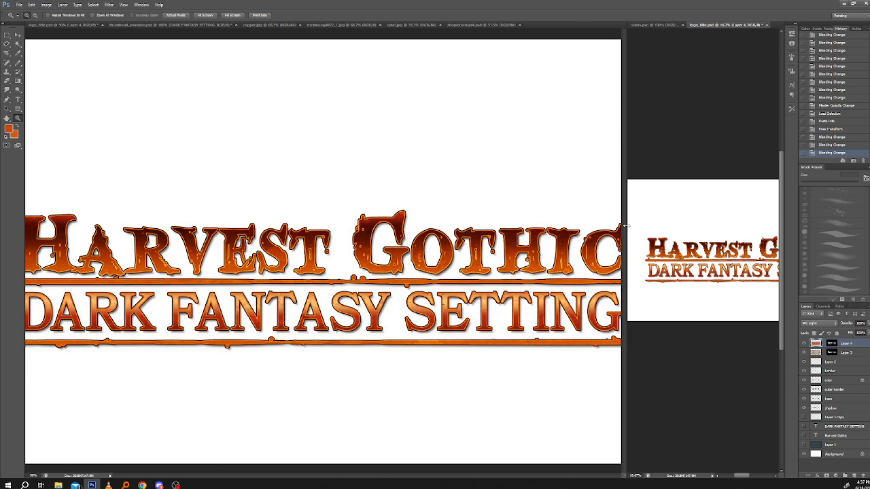
{"action": "left_click_drag", "start_coordinate": [626, 228], "coordinate": [528, 247]}
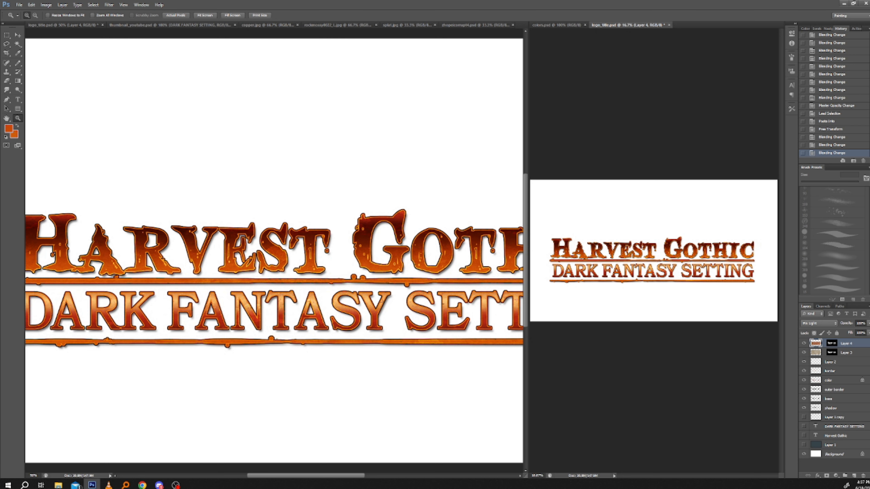
Step: Try other blend modes on the copper texture layer, up to Vivid Light
{"action": "left_click", "coordinate": [458, 16]}
{"action": "left_click", "coordinate": [832, 344]}
{"action": "left_click", "coordinate": [809, 323]}
{"action": "left_click", "coordinate": [806, 327]}
{"action": "key", "text": "Up"}
{"action": "key", "text": "Up"}
{"action": "key", "text": "Up"}
{"action": "key", "text": "Up"}
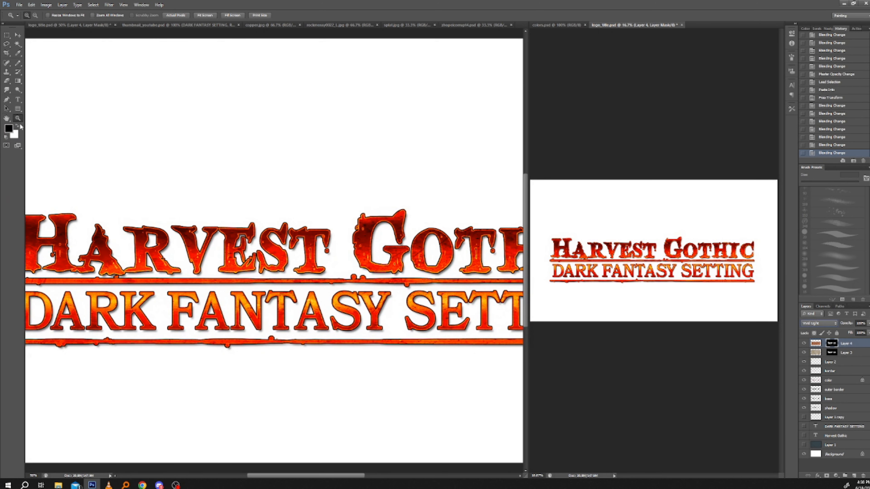
Step: Set the copper texture layer's blend mode to Hard Light while viewing the start of the lettering up close
{"action": "left_click", "coordinate": [137, 316]}
{"action": "left_click", "coordinate": [136, 316]}
{"action": "left_click_drag", "start_coordinate": [136, 315], "coordinate": [245, 321]}
{"action": "left_click", "coordinate": [184, 312]}
{"action": "left_click", "coordinate": [805, 323]}
{"action": "left_click", "coordinate": [805, 323]}
{"action": "key", "text": "Up"}
{"action": "key", "text": "Up"}
{"action": "key", "text": "Down"}
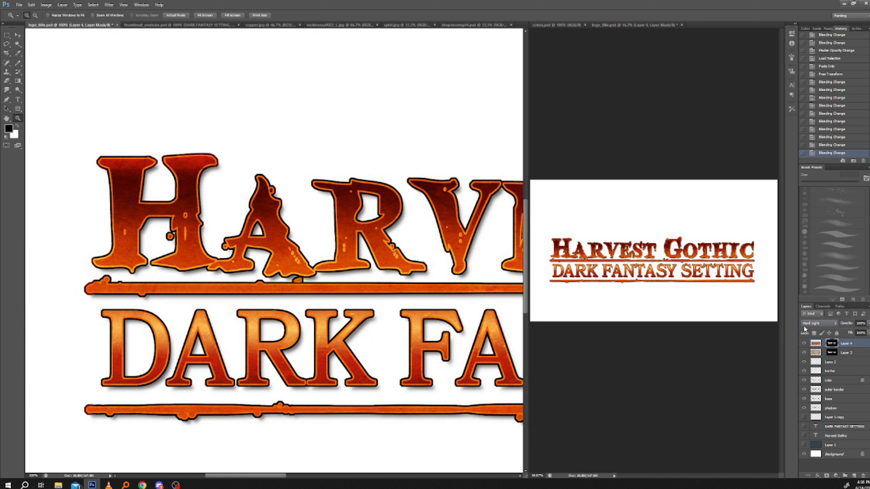
Step: Hide and show the copper texture layer to compare the lettering with and without it
{"action": "left_click", "coordinate": [804, 343]}
{"action": "left_click", "coordinate": [804, 344]}
{"action": "left_click", "coordinate": [803, 343]}
{"action": "left_click", "coordinate": [804, 344]}
Step: Strongly reduce the saturation of the copper texture itself, not its mask, with a Hue/Saturation adjustment
{"action": "left_click", "coordinate": [818, 346]}
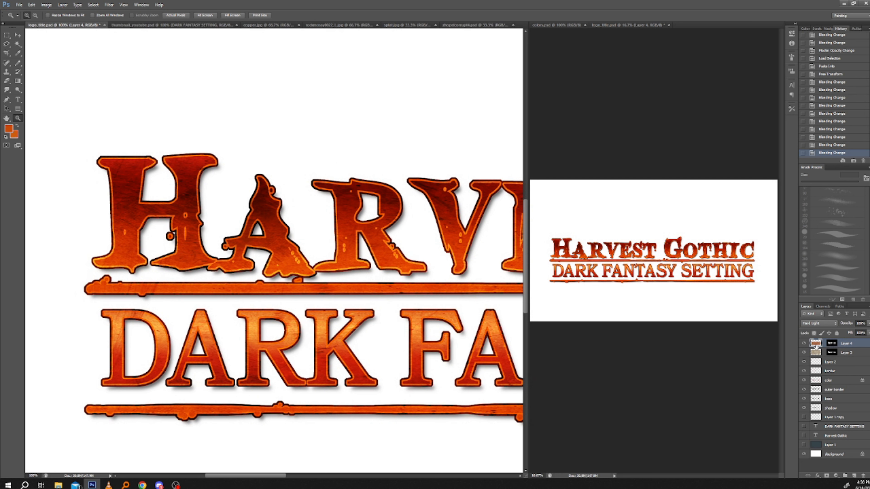
{"action": "left_click", "coordinate": [46, 5]}
{"action": "mouse_move", "coordinate": [48, 22]}
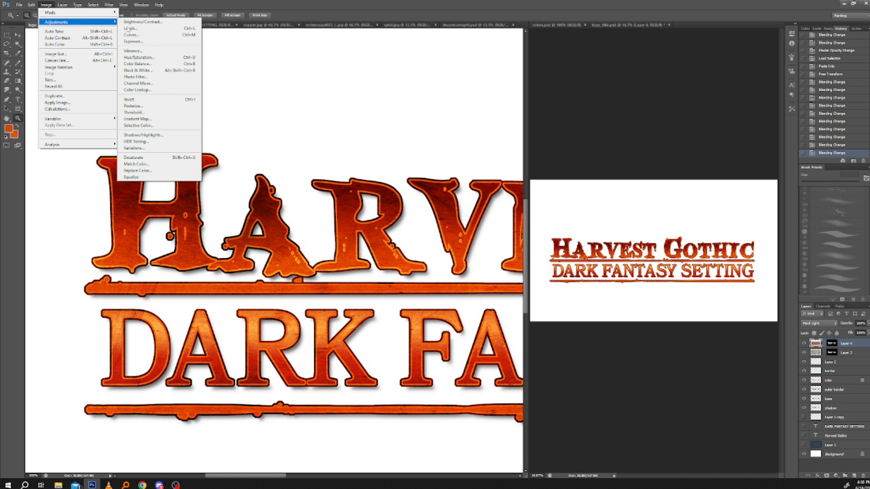
{"action": "left_click", "coordinate": [137, 56]}
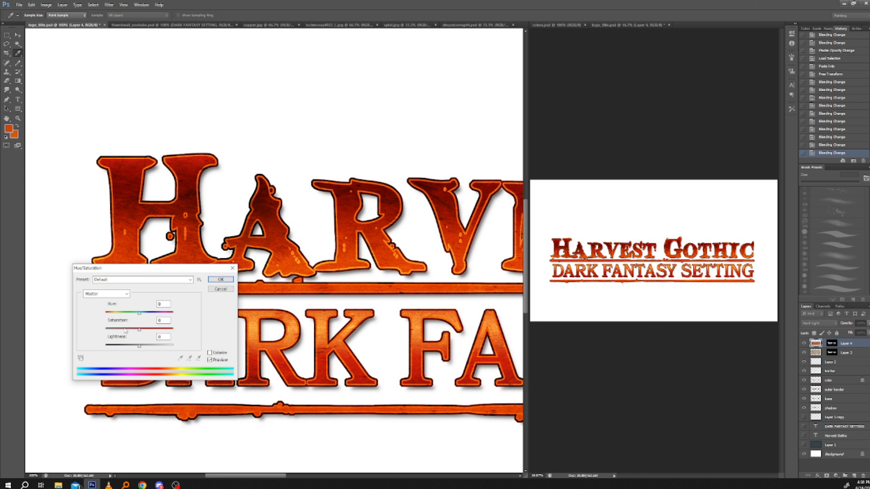
{"action": "left_click_drag", "start_coordinate": [139, 332], "coordinate": [116, 332]}
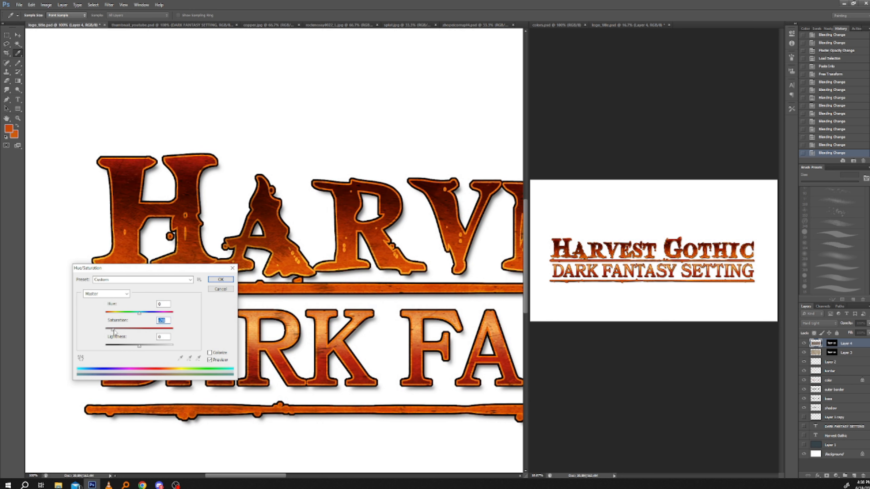
{"action": "left_click", "coordinate": [220, 279]}
{"action": "key", "text": "z"}
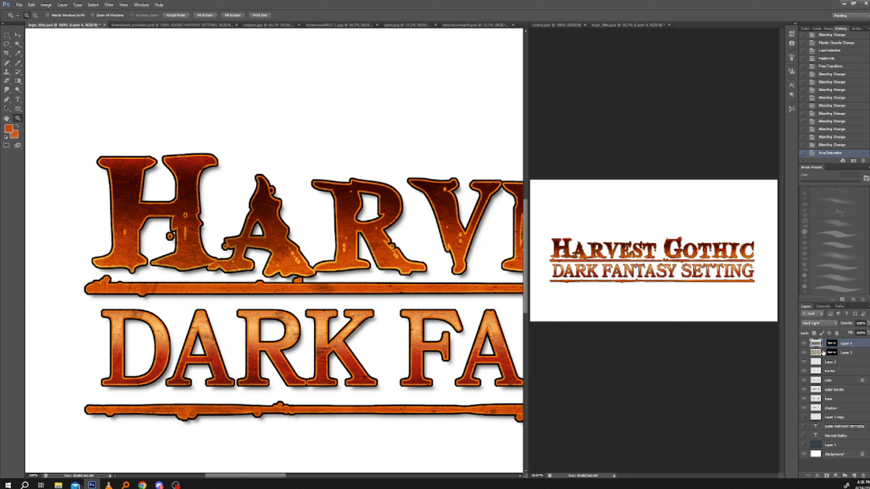
Step: Reselect the copper texture layer and reduce its opacity
{"action": "left_click", "coordinate": [835, 353]}
{"action": "key", "text": "Return"}
{"action": "left_click", "coordinate": [844, 344]}
{"action": "left_click", "coordinate": [862, 322]}
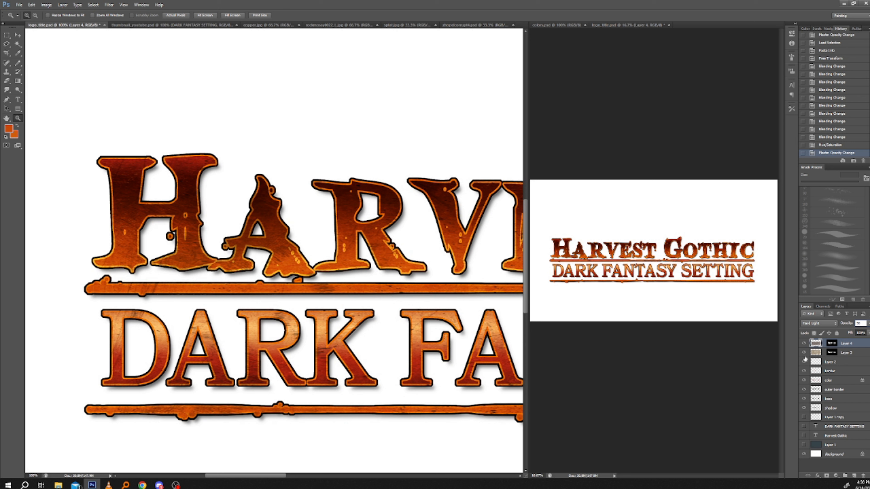
Step: Compare the lettering with the copper texture layer hidden and shown, and set that layer's opacity to 70%
{"action": "key", "text": "Return"}
{"action": "left_click", "coordinate": [803, 344]}
{"action": "left_click", "coordinate": [804, 344]}
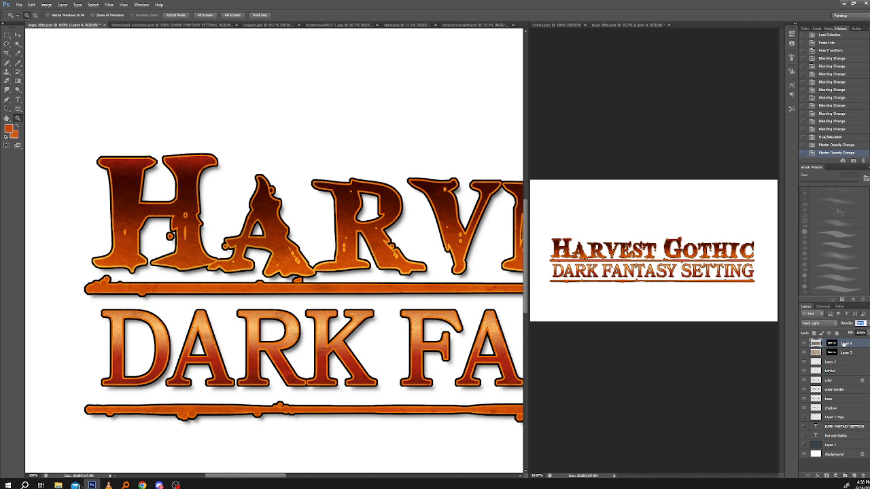
{"action": "type", "text": "70"}
Step: Select the entire grey stained paper texture in its own document and copy it
{"action": "left_click", "coordinate": [459, 25]}
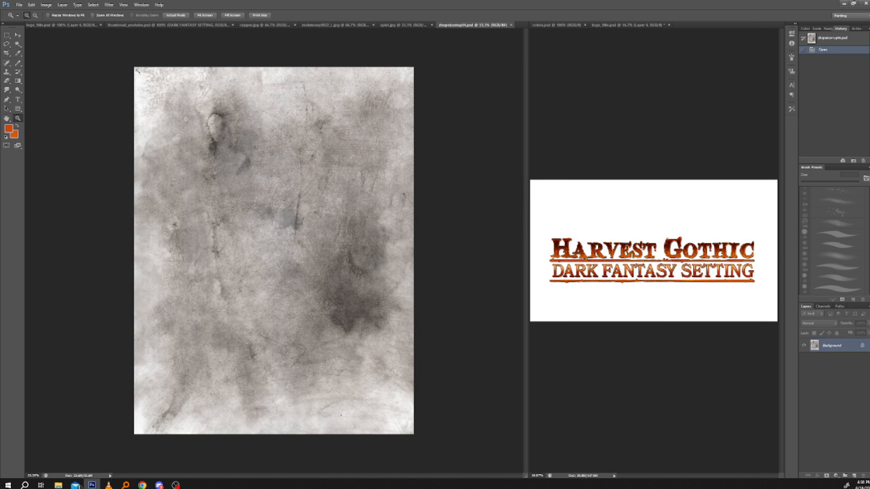
{"action": "left_click", "coordinate": [7, 35]}
{"action": "left_click_drag", "start_coordinate": [104, 44], "coordinate": [423, 442]}
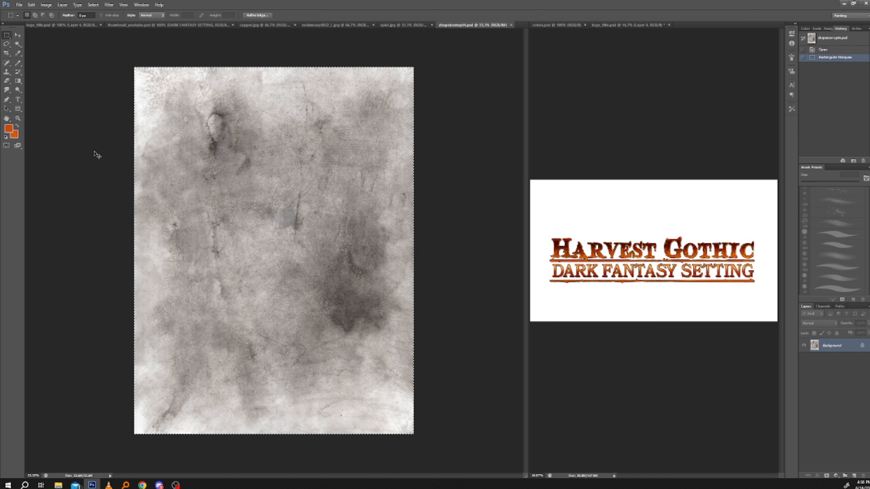
Step: Load the lettering shape as a selection in the logo document and paste the paper texture into it
{"action": "left_click", "coordinate": [65, 26]}
{"action": "left_click", "coordinate": [832, 345], "text": "ctrl"}
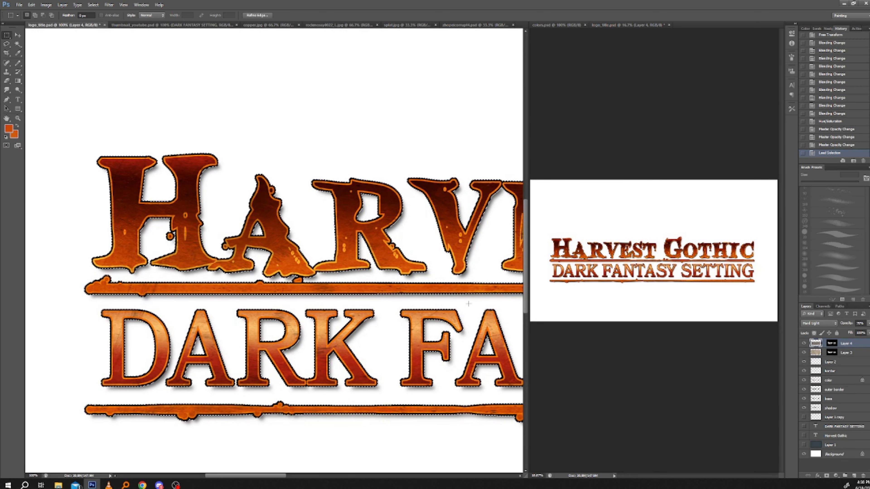
{"action": "left_click", "coordinate": [31, 4]}
{"action": "mouse_move", "coordinate": [79, 70]}
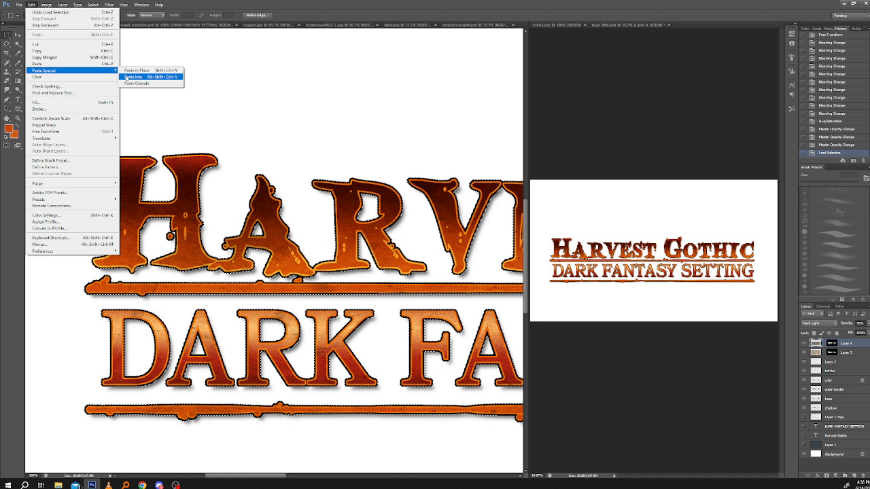
{"action": "left_click", "coordinate": [125, 77]}
Step: Rotate the pasted paper texture 90° with Free Transform and stretch it until it covers all the lettering and divider bars
{"action": "left_click", "coordinate": [18, 118]}
{"action": "right_click", "coordinate": [137, 164]}
{"action": "left_click", "coordinate": [160, 167]}
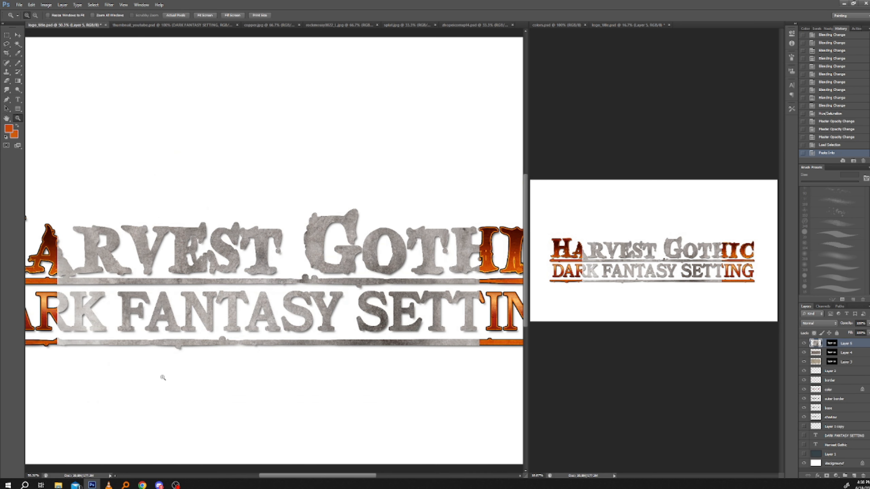
{"action": "key", "text": "ctrl+t"}
{"action": "left_click_drag", "start_coordinate": [67, 133], "coordinate": [368, 184]}
{"action": "left_click_drag", "start_coordinate": [197, 318], "coordinate": [166, 290]}
{"action": "left_click_drag", "start_coordinate": [486, 388], "coordinate": [264, 351]}
{"action": "left_click_drag", "start_coordinate": [340, 351], "coordinate": [140, 331]}
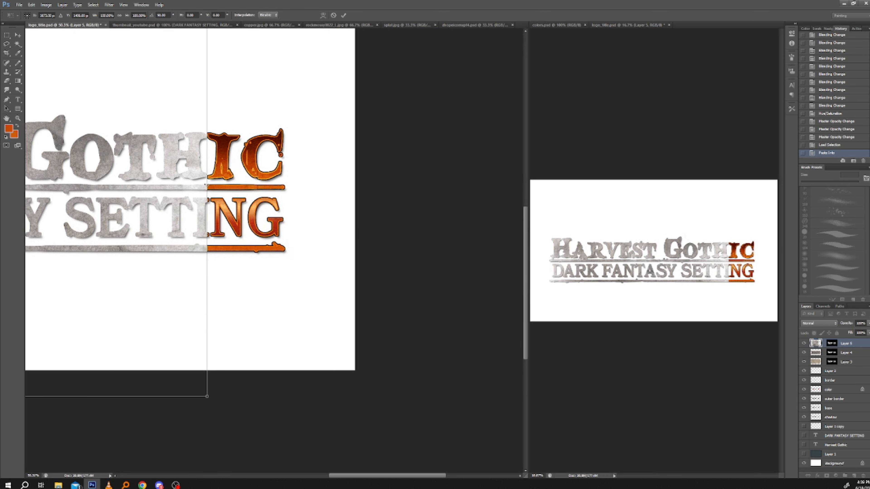
{"action": "left_click_drag", "start_coordinate": [205, 184], "coordinate": [294, 187]}
{"action": "key", "text": "Return"}
Step: Set the paper texture layer's blend mode to Soft Light
{"action": "key", "text": "z"}
{"action": "left_click_drag", "start_coordinate": [88, 307], "coordinate": [248, 348]}
{"action": "left_click", "coordinate": [818, 323]}
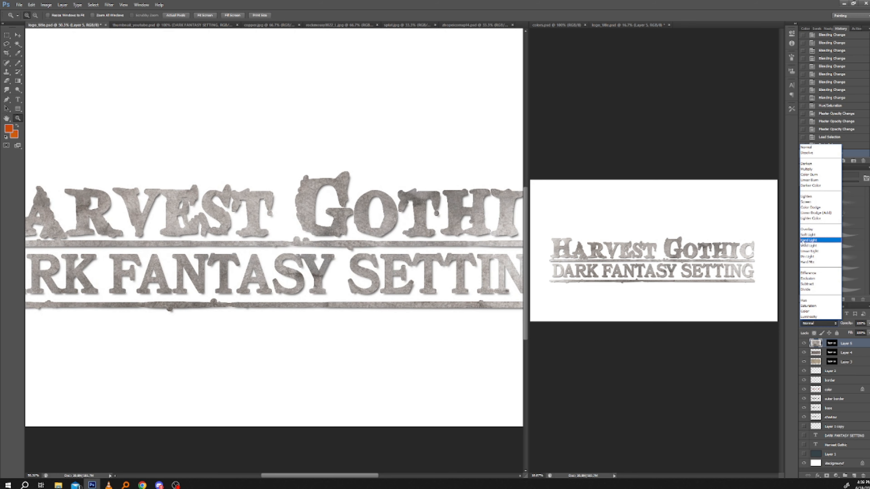
{"action": "left_click", "coordinate": [807, 235]}
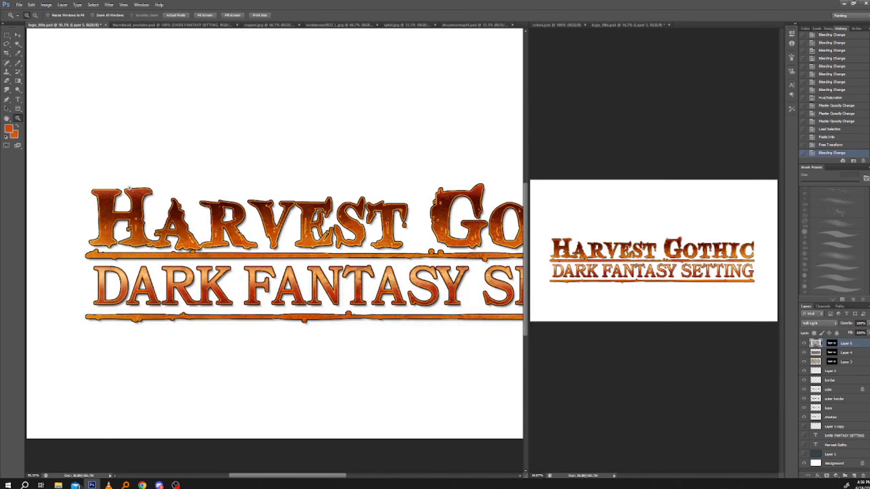
Step: Examine the blended paper texture along the lettering and divider bars, both up close and with the whole logo in view
{"action": "left_click_drag", "start_coordinate": [94, 190], "coordinate": [199, 344]}
{"action": "left_click_drag", "start_coordinate": [125, 289], "coordinate": [121, 279]}
{"action": "left_click_drag", "start_coordinate": [353, 345], "coordinate": [264, 320]}
{"action": "right_click", "coordinate": [346, 323]}
{"action": "left_click", "coordinate": [356, 329]}
{"action": "left_click_drag", "start_coordinate": [304, 365], "coordinate": [247, 300]}
{"action": "left_click_drag", "start_coordinate": [250, 199], "coordinate": [356, 326]}
{"action": "left_click_drag", "start_coordinate": [262, 338], "coordinate": [41, 284]}
{"action": "left_click_drag", "start_coordinate": [514, 357], "coordinate": [424, 380]}
{"action": "left_click_drag", "start_coordinate": [80, 309], "coordinate": [384, 355]}
{"action": "left_click_drag", "start_coordinate": [123, 322], "coordinate": [307, 317]}
{"action": "left_click", "coordinate": [154, 148]}
{"action": "left_click_drag", "start_coordinate": [93, 341], "coordinate": [194, 333]}
{"action": "left_click", "coordinate": [194, 333], "text": "alt"}
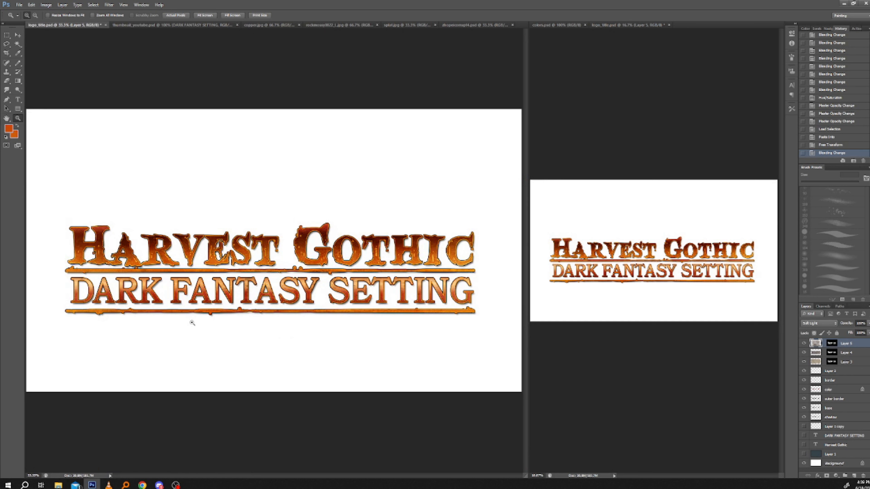
{"action": "left_click", "coordinate": [205, 316]}
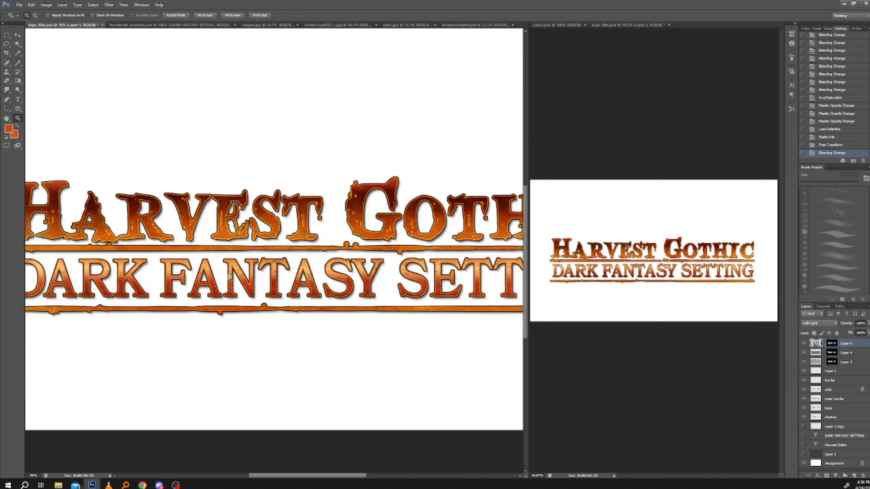
{"action": "left_click_drag", "start_coordinate": [55, 255], "coordinate": [102, 243]}
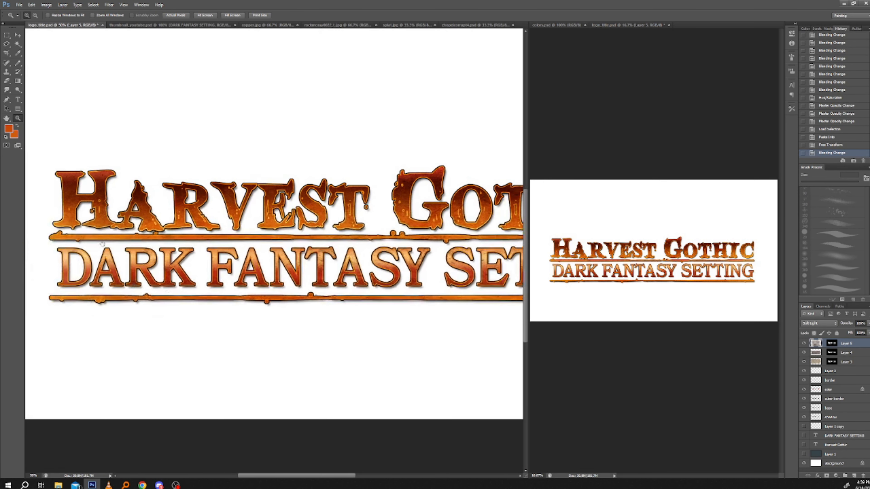
Step: Draw a pure red Pencil line across the DARK FANTASY SETTING letters on the paper texture layer and undo it
{"action": "left_click", "coordinate": [19, 64]}
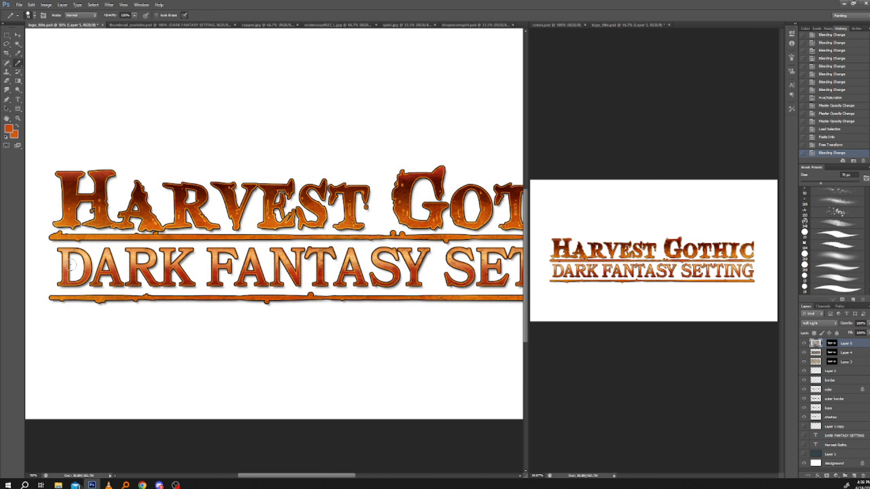
{"action": "left_click", "coordinate": [10, 129]}
{"action": "left_click", "coordinate": [379, 291]}
{"action": "left_click", "coordinate": [388, 375]}
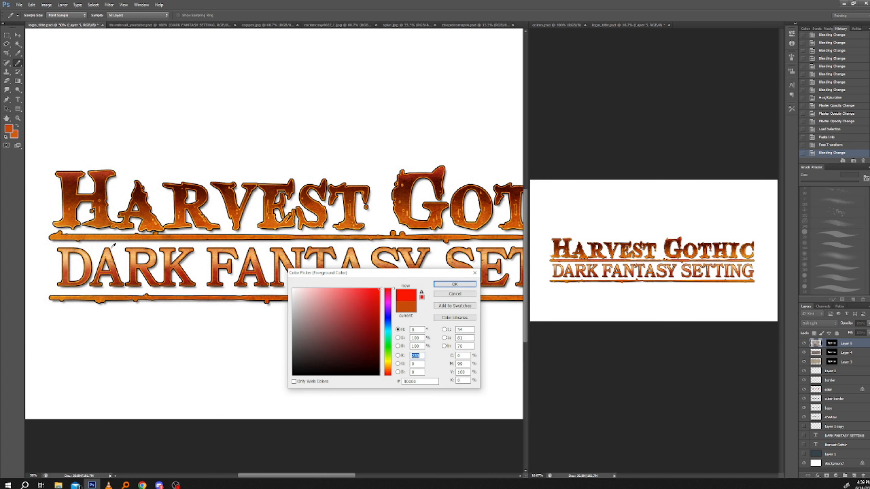
{"action": "left_click", "coordinate": [454, 285]}
{"action": "left_click_drag", "start_coordinate": [50, 257], "coordinate": [518, 258]}
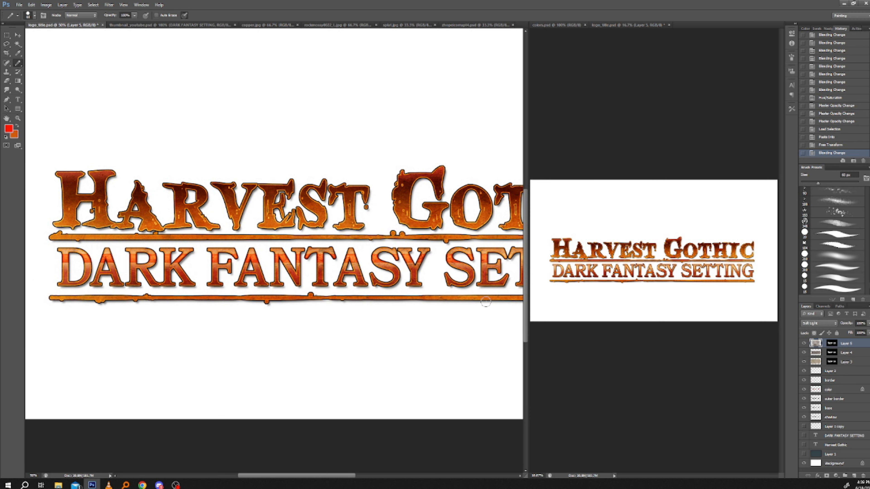
{"action": "left_click_drag", "start_coordinate": [446, 307], "coordinate": [356, 286]}
{"action": "left_click", "coordinate": [817, 145]}
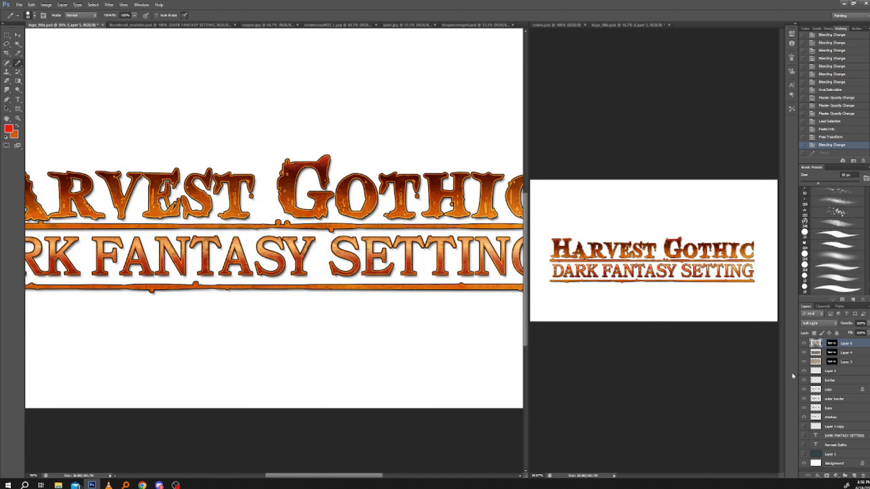
Step: Mark a red Pencil line through the DARK FANTASY SETTING letters on a new layer and delete that layer
{"action": "left_click", "coordinate": [854, 476]}
{"action": "left_click_drag", "start_coordinate": [485, 249], "coordinate": [3, 249]}
{"action": "left_click_drag", "start_coordinate": [135, 342], "coordinate": [284, 344]}
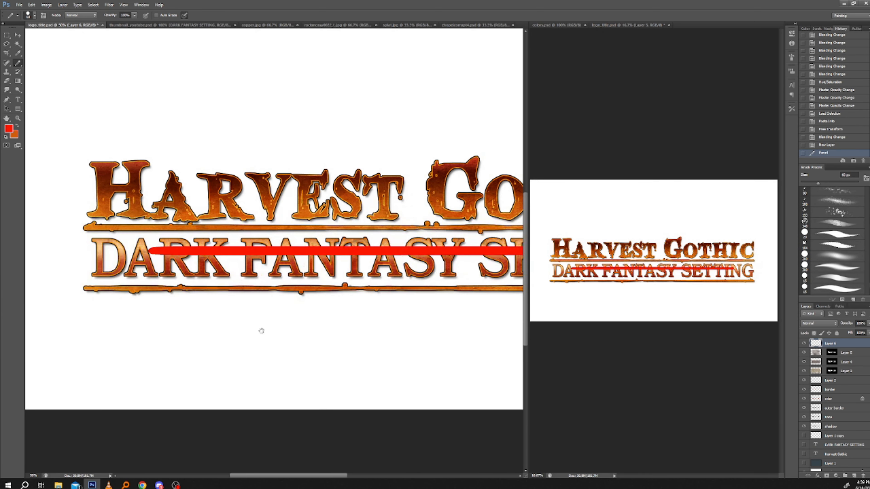
{"action": "left_click_drag", "start_coordinate": [137, 251], "coordinate": [90, 251]}
{"action": "left_click_drag", "start_coordinate": [186, 234], "coordinate": [267, 247]}
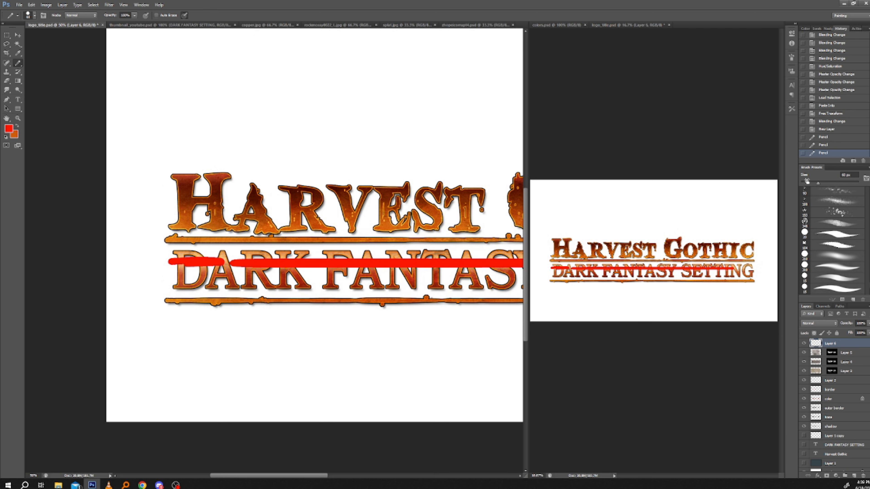
{"action": "mouse_move", "coordinate": [828, 348]}
{"action": "left_mouse_down"}
{"action": "mouse_move", "coordinate": [851, 466]}
{"action": "mouse_move", "coordinate": [862, 476]}
{"action": "left_mouse_up"}
Step: Load the lettering shape inside the borders as a selection and add a new layer above the paper texture
{"action": "left_click_drag", "start_coordinate": [228, 337], "coordinate": [177, 314]}
{"action": "left_click_drag", "start_coordinate": [253, 308], "coordinate": [188, 299]}
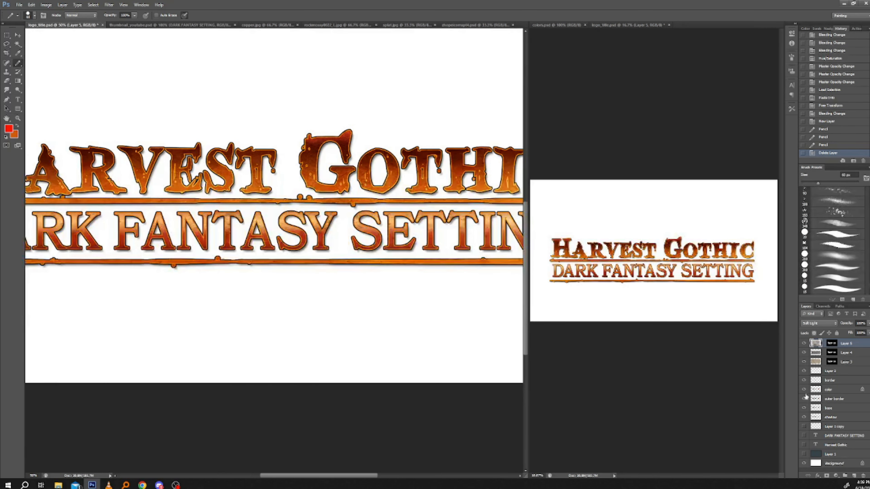
{"action": "left_click", "coordinate": [819, 417], "text": "ctrl"}
{"action": "left_click_drag", "start_coordinate": [200, 299], "coordinate": [326, 327]}
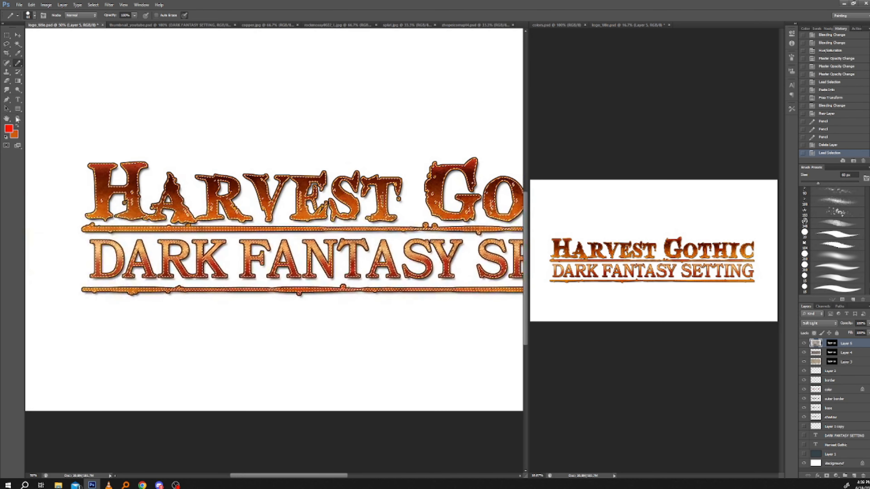
{"action": "left_click", "coordinate": [18, 117]}
{"action": "left_click", "coordinate": [196, 257]}
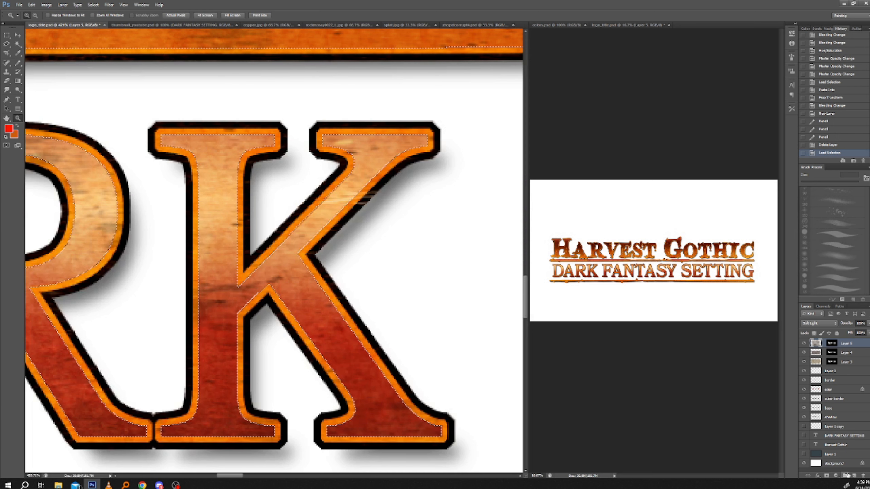
{"action": "left_click", "coordinate": [847, 476]}
Step: Sample a light orange from the palette image and draw a reflected gradient down the middle of the K on the new layer
{"action": "left_click", "coordinate": [18, 80]}
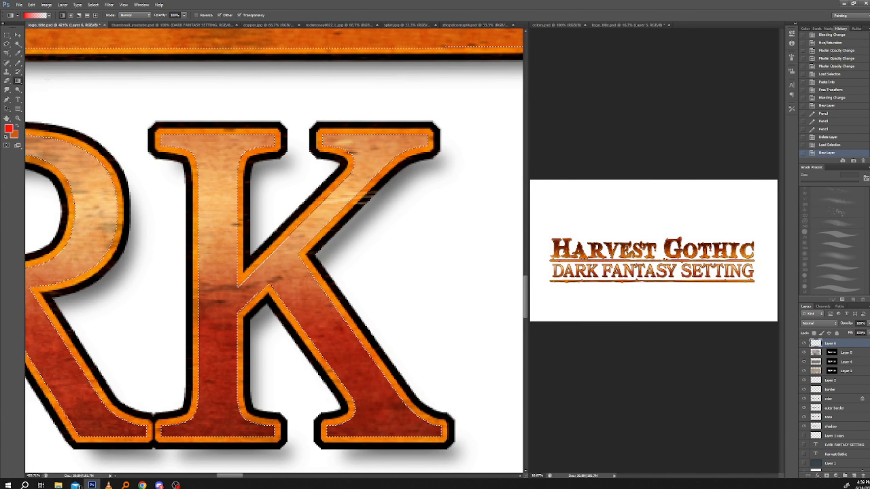
{"action": "left_click_drag", "start_coordinate": [42, 82], "coordinate": [58, 102]}
{"action": "left_click", "coordinate": [87, 15]}
{"action": "left_click_drag", "start_coordinate": [188, 283], "coordinate": [209, 281]}
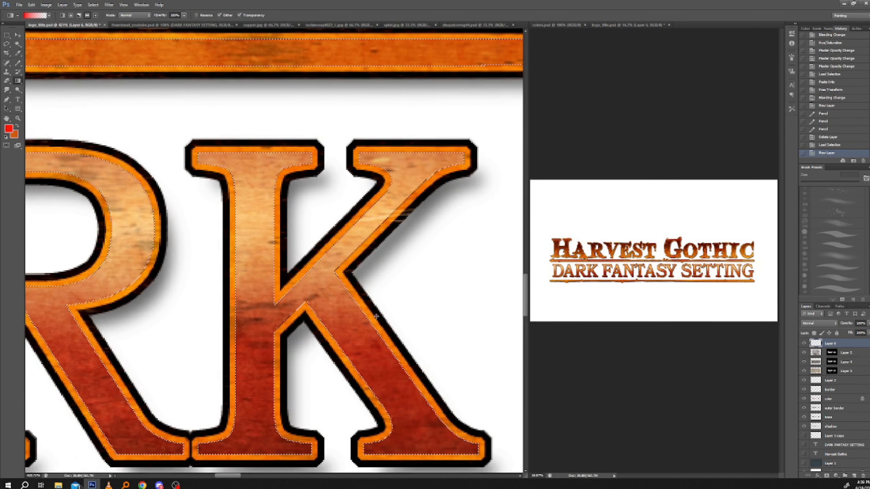
{"action": "left_click", "coordinate": [565, 24]}
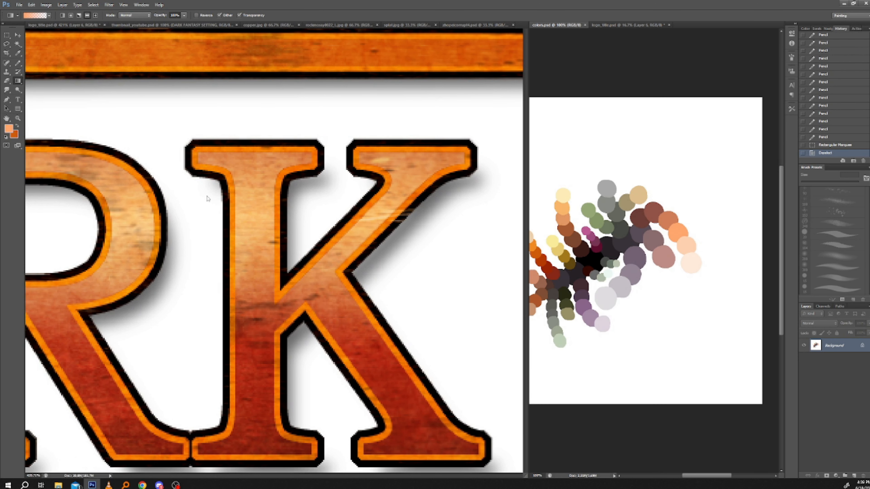
{"action": "left_click", "coordinate": [259, 221]}
{"action": "left_click_drag", "start_coordinate": [253, 215], "coordinate": [250, 322]}
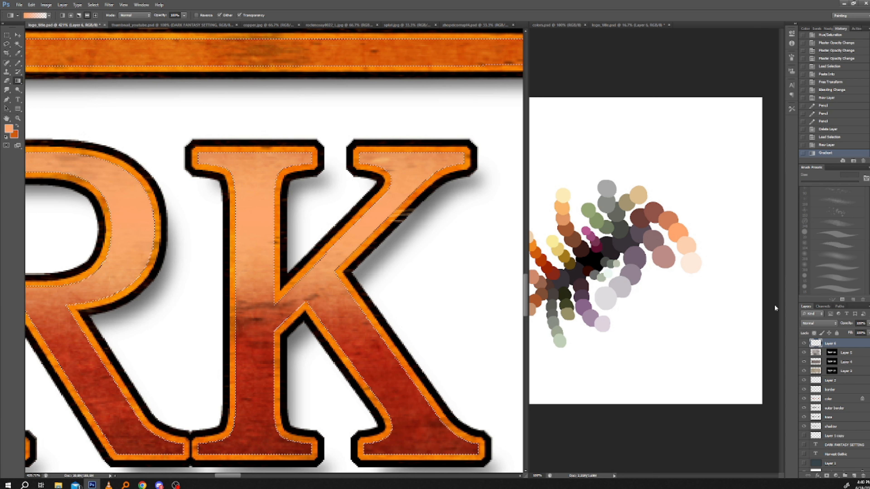
Step: Clear the selection and set the gradient layer's blend mode to Color Burn
{"action": "left_click", "coordinate": [78, 4]}
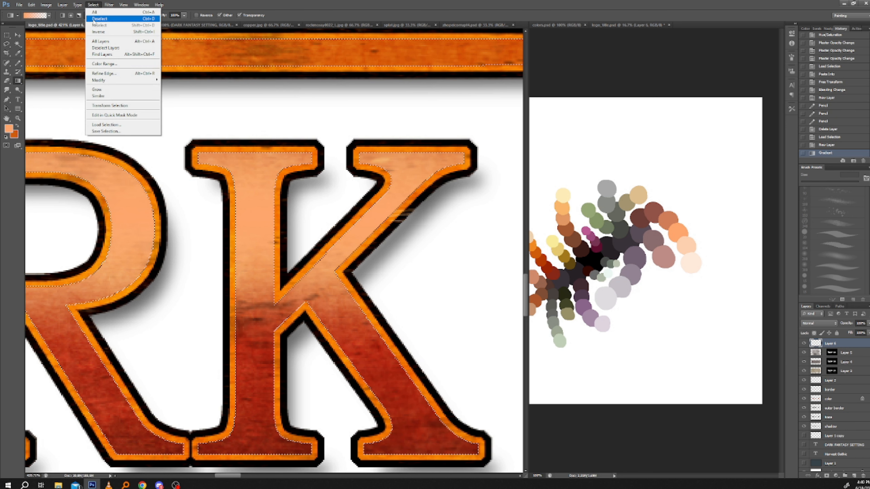
{"action": "left_click", "coordinate": [98, 19]}
{"action": "left_click", "coordinate": [807, 323]}
{"action": "left_click", "coordinate": [807, 326]}
{"action": "key", "text": "Down"}
{"action": "key", "text": "Down"}
{"action": "key", "text": "Down"}
{"action": "key", "text": "Down"}
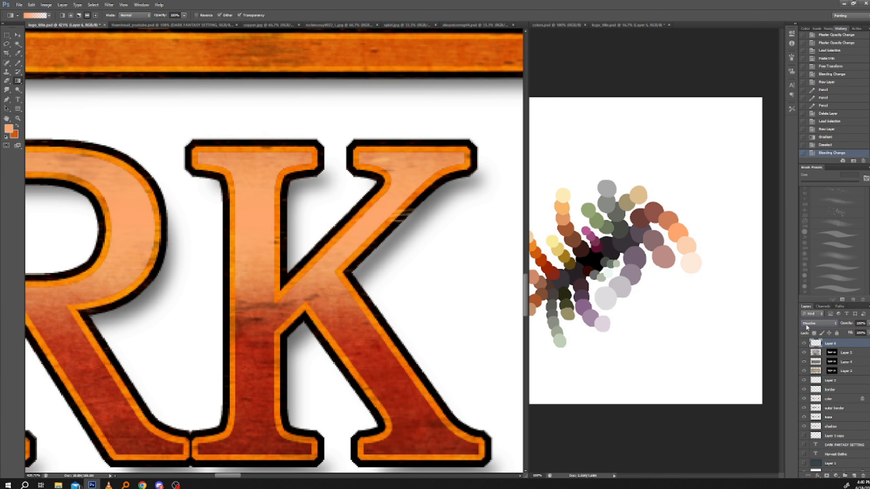
{"action": "key", "text": "Down"}
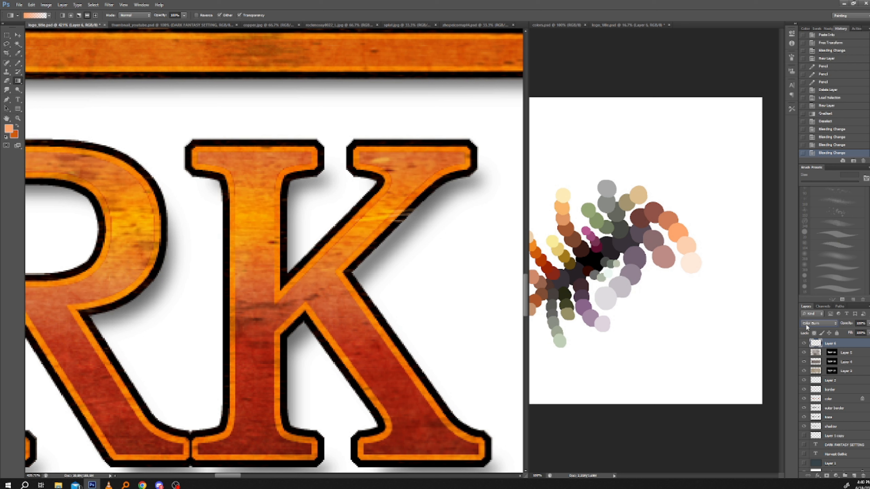
Step: Compare the gradient layer hidden and shown, and examine the edges of the gradient inside the DARK FANTASY letters up close
{"action": "left_click", "coordinate": [804, 344]}
{"action": "left_click", "coordinate": [804, 344]}
{"action": "left_click", "coordinate": [18, 118]}
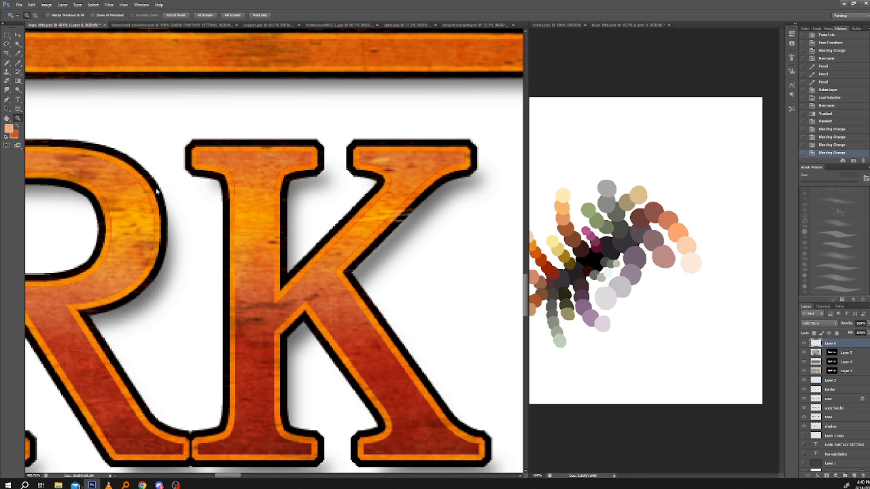
{"action": "right_click", "coordinate": [157, 189]}
{"action": "left_click", "coordinate": [176, 194]}
{"action": "left_click_drag", "start_coordinate": [250, 289], "coordinate": [240, 324]}
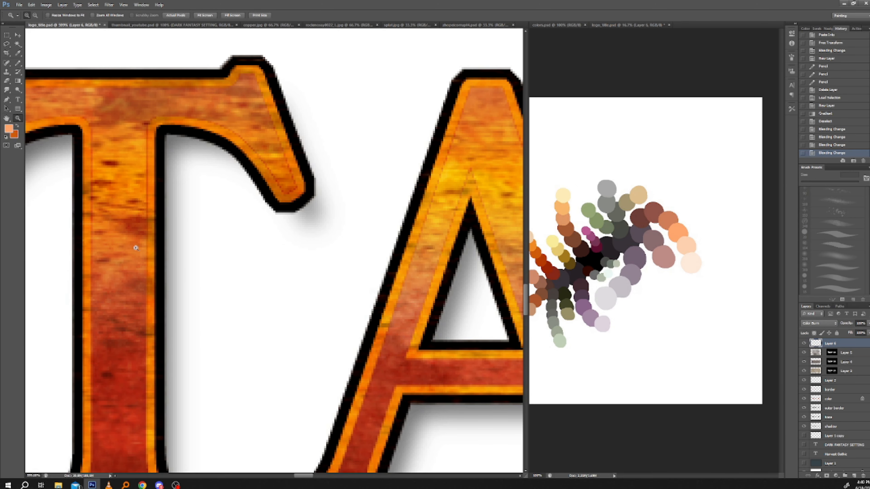
{"action": "left_click_drag", "start_coordinate": [182, 276], "coordinate": [426, 444]}
{"action": "left_click_drag", "start_coordinate": [159, 257], "coordinate": [305, 322]}
{"action": "left_click_drag", "start_coordinate": [68, 250], "coordinate": [237, 313]}
{"action": "left_click_drag", "start_coordinate": [220, 127], "coordinate": [355, 222]}
{"action": "left_click_drag", "start_coordinate": [317, 343], "coordinate": [203, 142]}
{"action": "left_click_drag", "start_coordinate": [87, 218], "coordinate": [48, 160]}
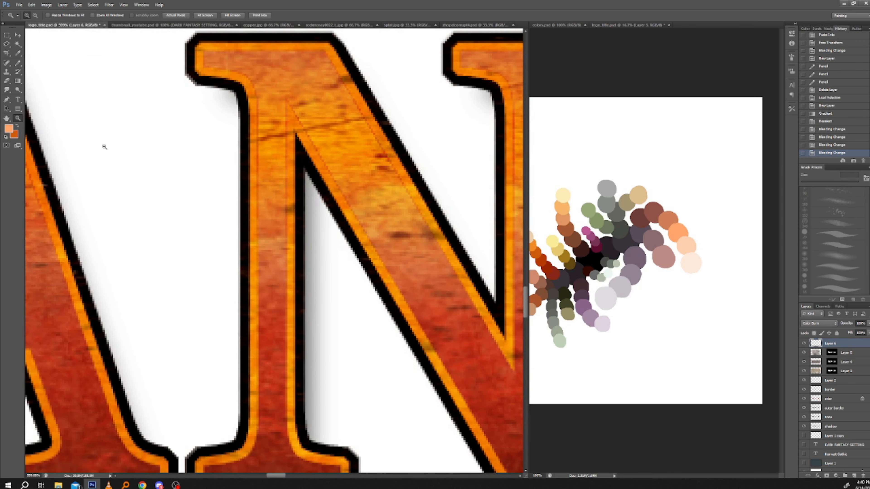
{"action": "right_click", "coordinate": [119, 158]}
{"action": "left_click", "coordinate": [136, 162]}
{"action": "left_click_drag", "start_coordinate": [259, 292], "coordinate": [278, 319]}
{"action": "left_click_drag", "start_coordinate": [128, 301], "coordinate": [449, 342]}
{"action": "left_click_drag", "start_coordinate": [82, 350], "coordinate": [394, 348]}
{"action": "left_click_drag", "start_coordinate": [233, 348], "coordinate": [370, 347]}
{"action": "left_click_drag", "start_coordinate": [134, 334], "coordinate": [271, 331]}
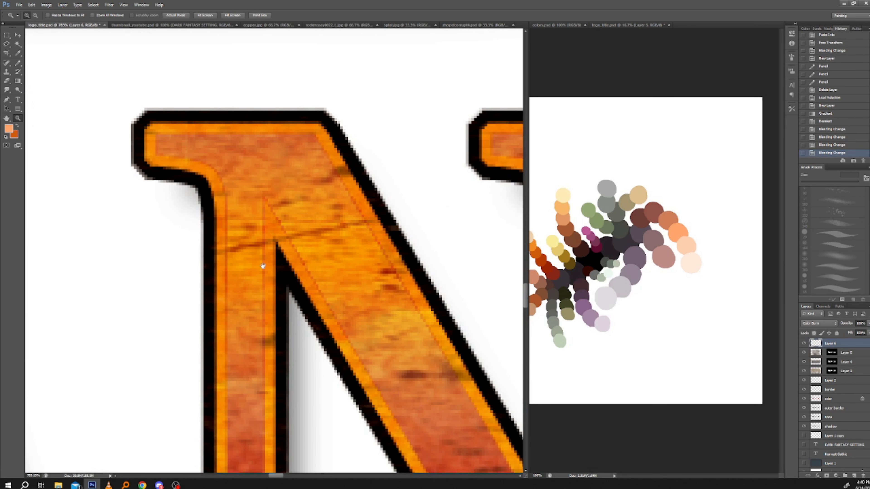
{"action": "left_click_drag", "start_coordinate": [137, 323], "coordinate": [464, 338]}
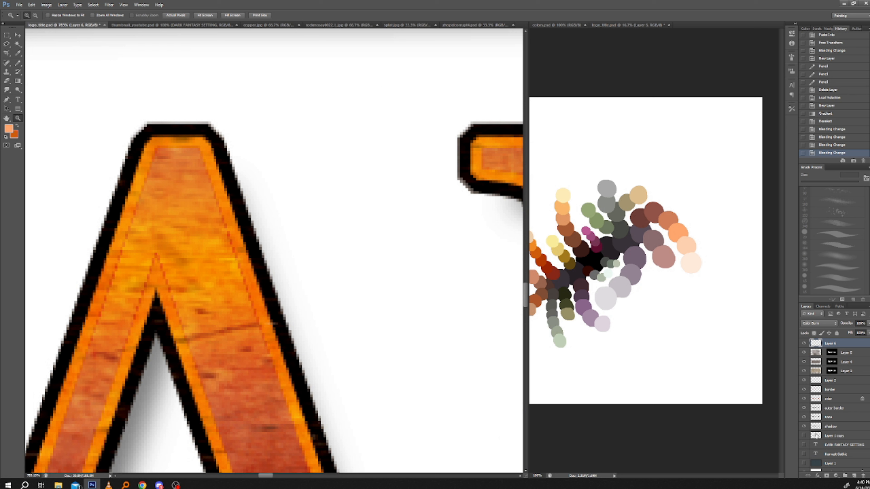
Step: Load the lettering shape out to the orange border's outer edge as a selection and invert it
{"action": "left_click", "coordinate": [816, 417], "text": "ctrl"}
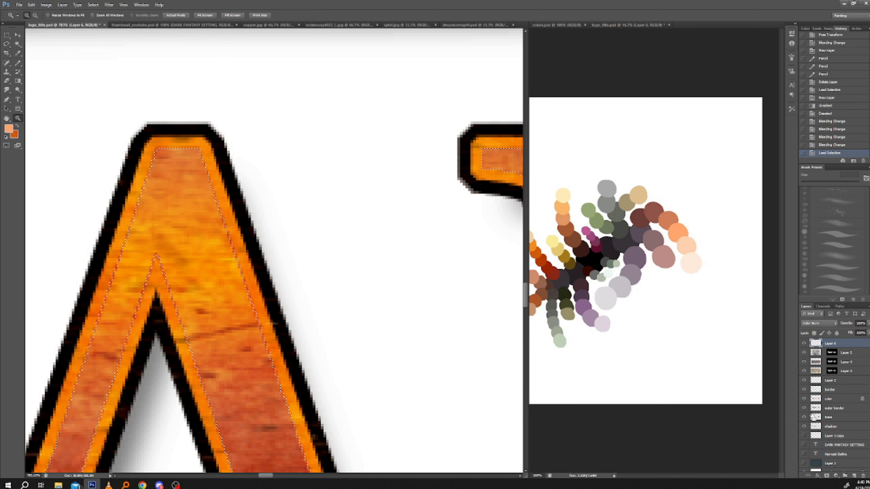
{"action": "left_click", "coordinate": [815, 405], "text": "ctrl"}
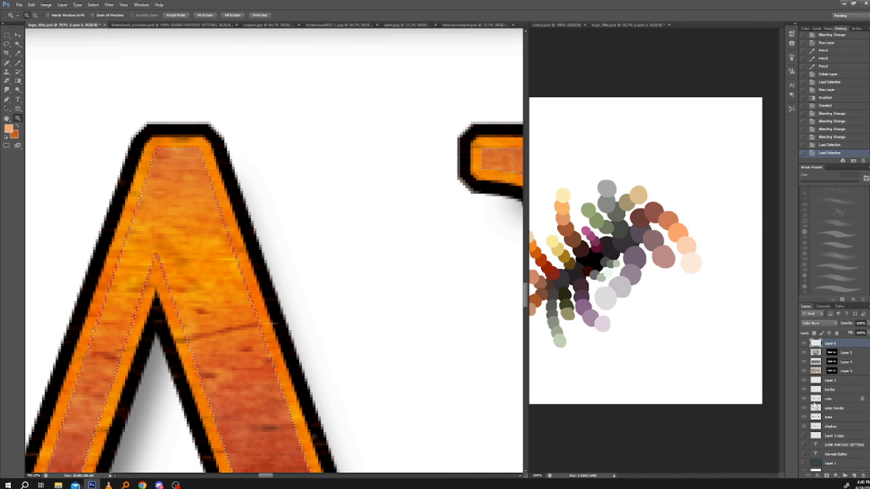
{"action": "left_click", "coordinate": [816, 390], "text": "ctrl"}
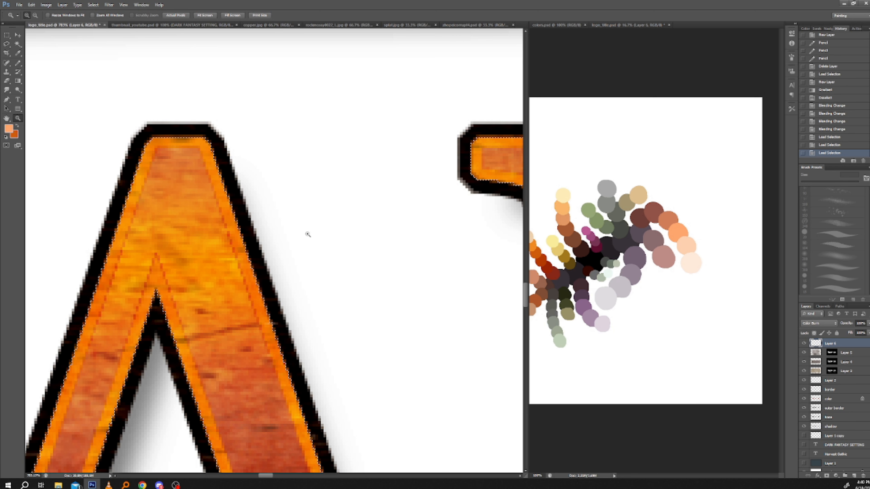
{"action": "left_click", "coordinate": [93, 5]}
{"action": "left_click", "coordinate": [100, 40]}
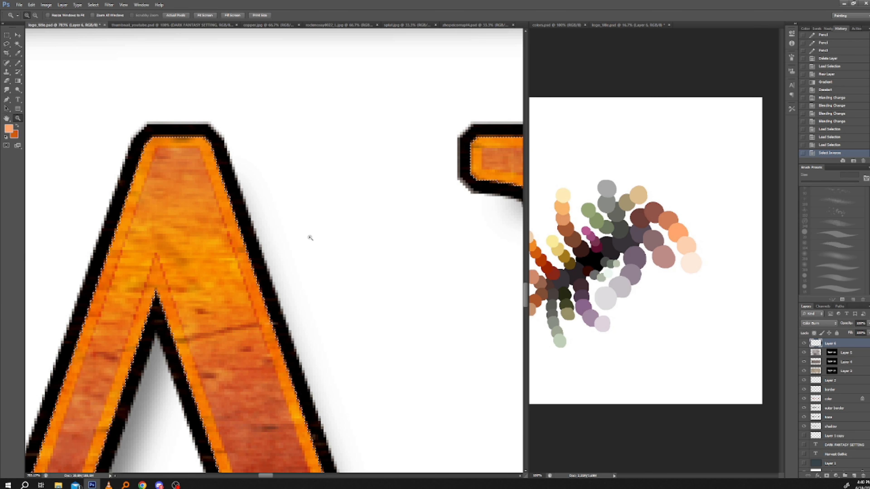
Step: Delete the texture outside the lettering from Layer 5, Layer 4 and Layer 3, and clear the selection
{"action": "left_click", "coordinate": [816, 352]}
{"action": "key", "text": "Delete"}
{"action": "left_click", "coordinate": [816, 362]}
{"action": "key", "text": "Delete"}
{"action": "left_click", "coordinate": [816, 371]}
{"action": "key", "text": "Delete"}
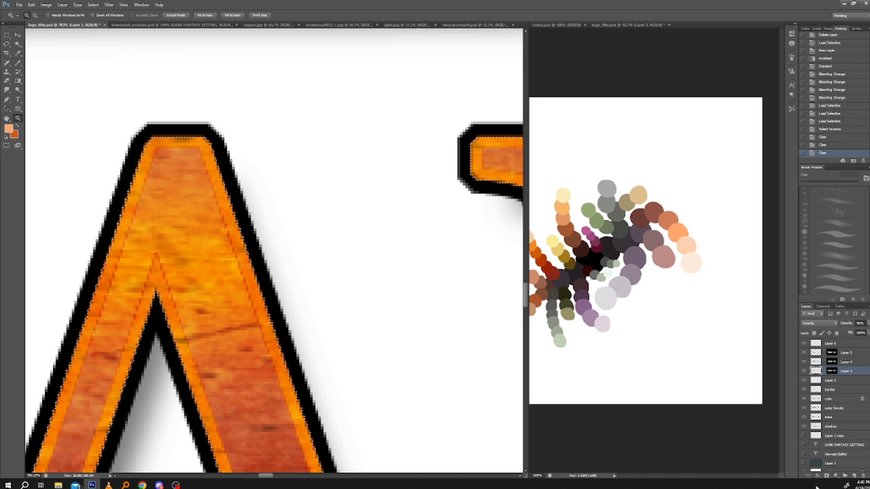
{"action": "left_click", "coordinate": [93, 4]}
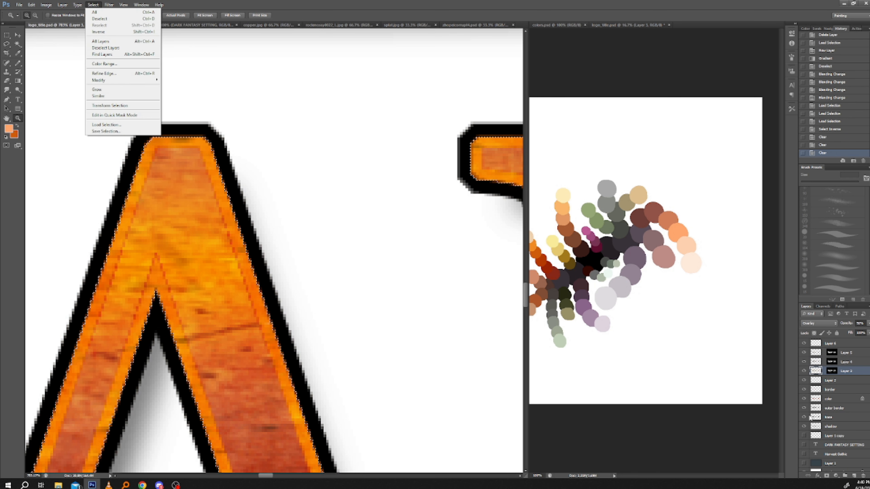
{"action": "left_click", "coordinate": [96, 18]}
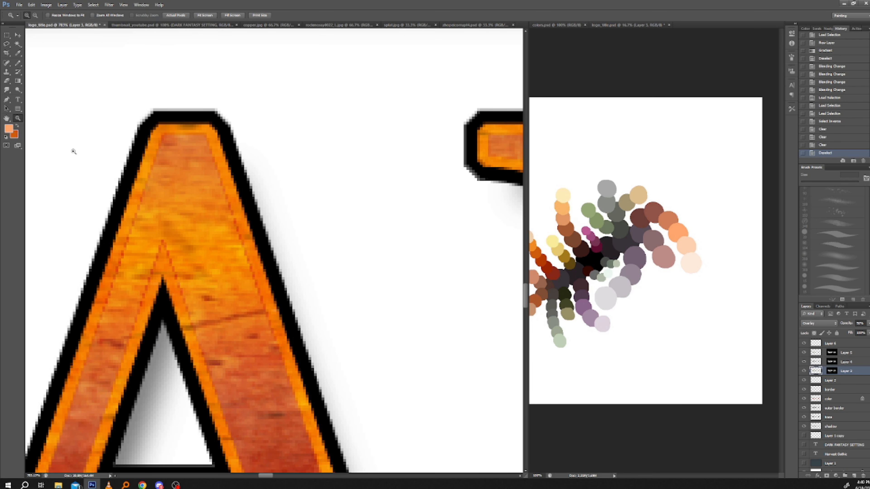
Step: Fit the logo on screen and examine both lines of lettering and the divider bars from end to end
{"action": "right_click", "coordinate": [173, 200]}
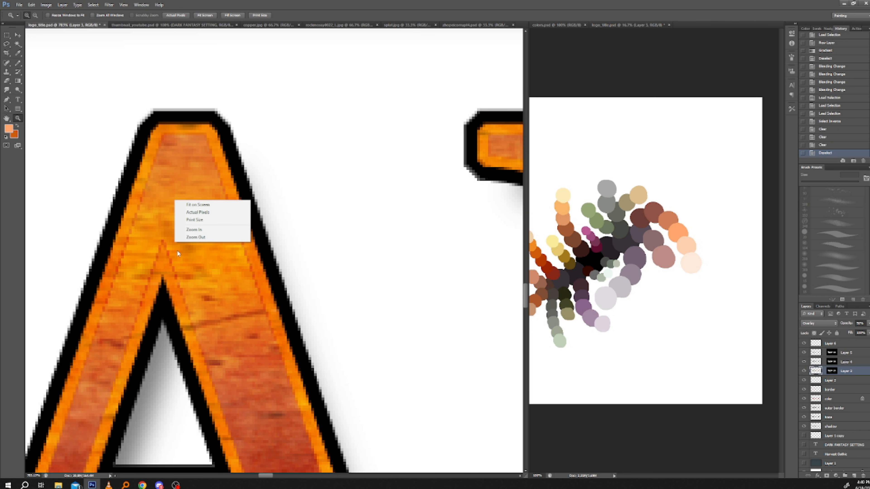
{"action": "left_click", "coordinate": [187, 204]}
{"action": "mouse_move", "coordinate": [185, 344]}
{"action": "left_mouse_down"}
{"action": "mouse_move", "coordinate": [273, 334]}
{"action": "mouse_move", "coordinate": [182, 341]}
{"action": "left_mouse_up"}
{"action": "left_click_drag", "start_coordinate": [356, 336], "coordinate": [152, 321]}
{"action": "left_click_drag", "start_coordinate": [231, 315], "coordinate": [314, 328]}
{"action": "left_click_drag", "start_coordinate": [165, 317], "coordinate": [269, 325]}
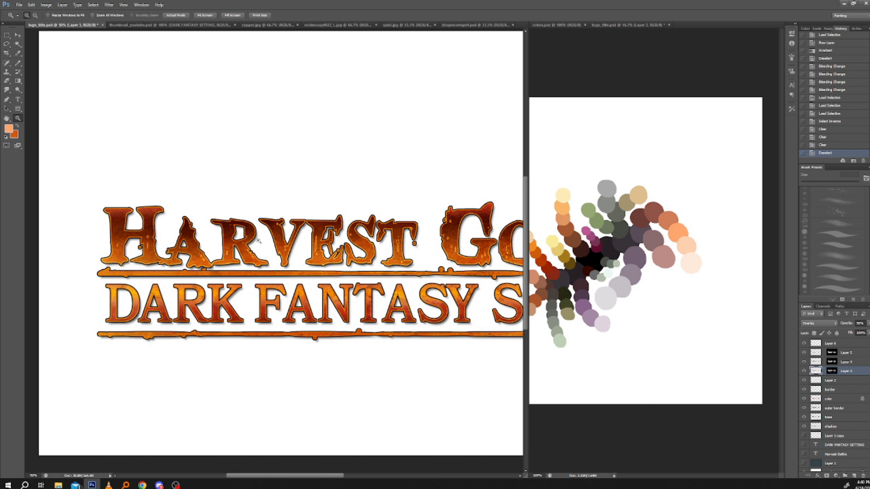
{"action": "left_click_drag", "start_coordinate": [442, 343], "coordinate": [301, 315]}
{"action": "left_click_drag", "start_coordinate": [386, 339], "coordinate": [252, 333]}
{"action": "left_click_drag", "start_coordinate": [166, 341], "coordinate": [205, 335]}
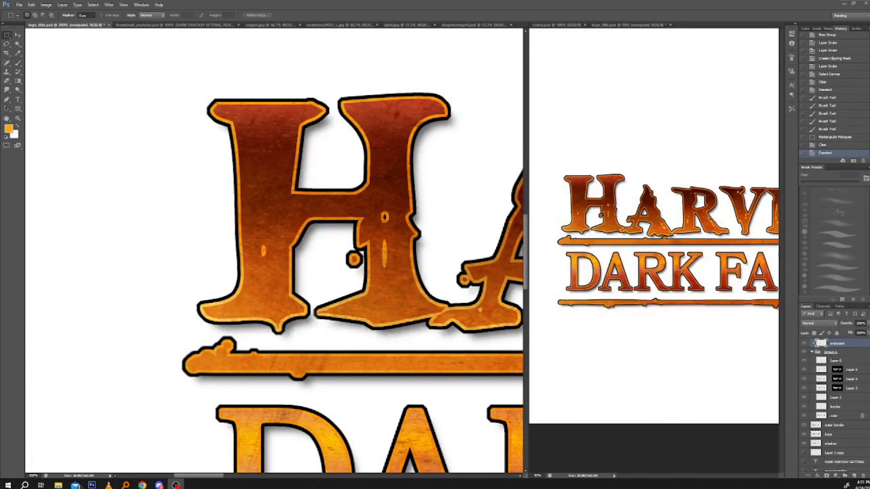
Step: With a small 4 px brush, paint an orange diagonal crack into the top serif of the H's left stem on the overpaint layer
{"action": "left_click", "coordinate": [18, 62]}
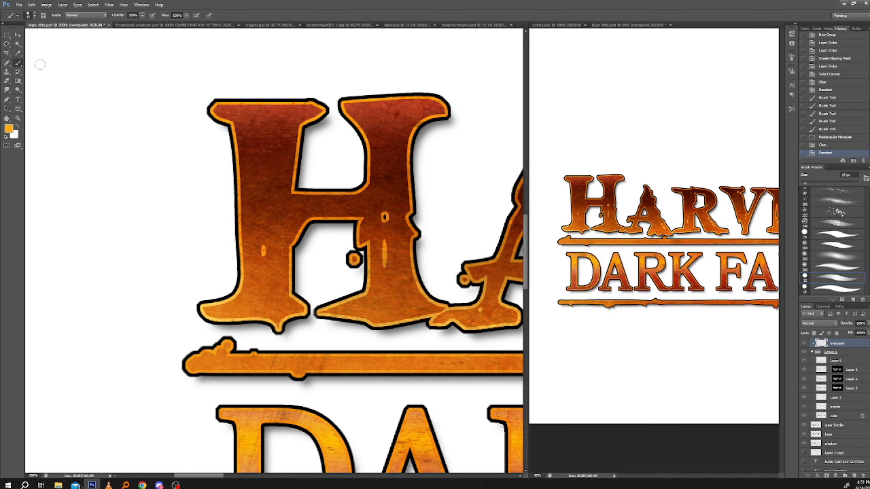
{"action": "left_click_drag", "start_coordinate": [155, 145], "coordinate": [166, 166]}
{"action": "key", "text": "bracketleft"}
{"action": "key", "text": "bracketleft"}
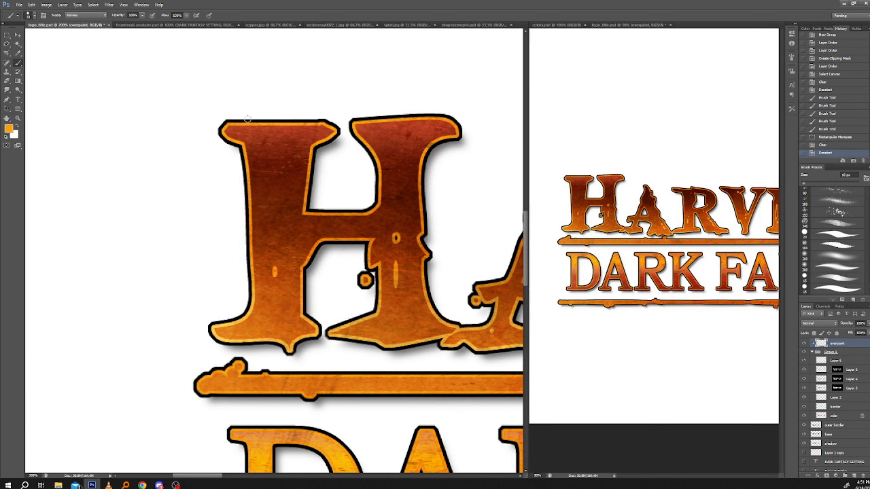
{"action": "left_click_drag", "start_coordinate": [224, 156], "coordinate": [263, 177]}
{"action": "key", "text": "z"}
{"action": "left_click", "coordinate": [293, 190]}
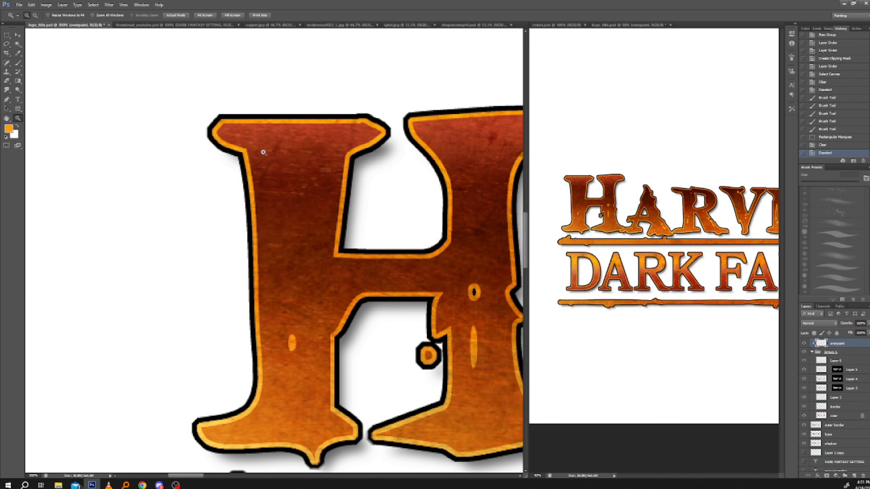
{"action": "left_click", "coordinate": [18, 63]}
{"action": "left_click_drag", "start_coordinate": [278, 152], "coordinate": [282, 143]}
{"action": "left_click_drag", "start_coordinate": [281, 146], "coordinate": [285, 137]}
{"action": "left_click_drag", "start_coordinate": [286, 138], "coordinate": [298, 123]}
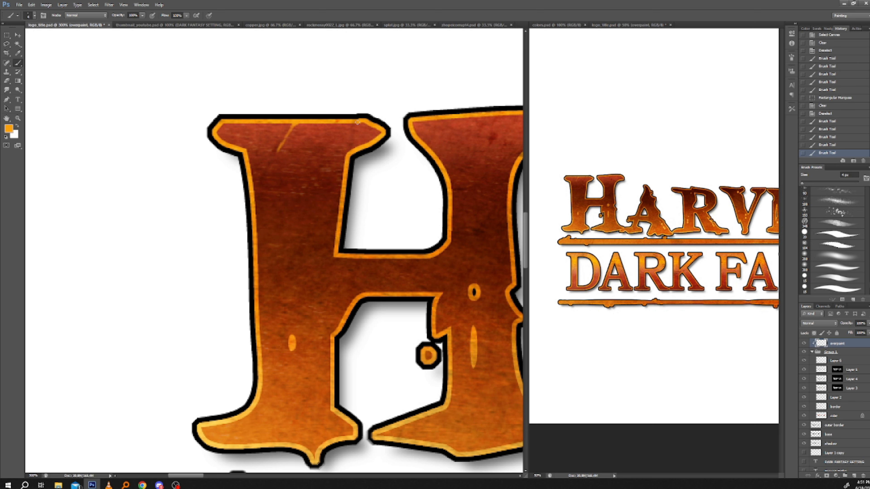
Step: Paint a second short orange crack near the serif's right end and thicken the diagonal crack with a side branch
{"action": "left_click_drag", "start_coordinate": [353, 145], "coordinate": [352, 125]}
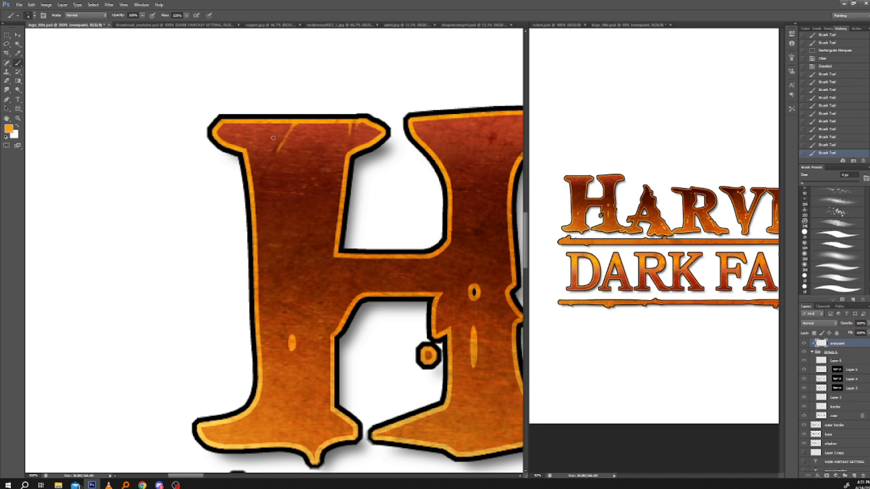
{"action": "left_click_drag", "start_coordinate": [277, 123], "coordinate": [287, 128]}
{"action": "mouse_move", "coordinate": [225, 311]}
{"action": "left_mouse_down"}
{"action": "mouse_move", "coordinate": [227, 262]}
{"action": "mouse_move", "coordinate": [244, 317]}
{"action": "left_mouse_up"}
{"action": "left_click_drag", "start_coordinate": [299, 134], "coordinate": [293, 151]}
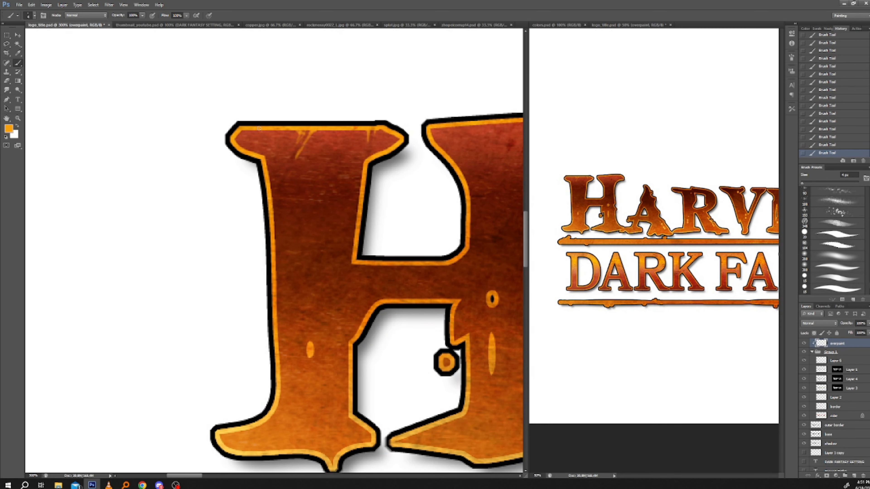
Step: Paint thin orange scratches across the top of the H's right stem, around the dark knot
{"action": "scroll", "coordinate": [292, 186], "scroll_direction": "right", "scroll_amount": 5}
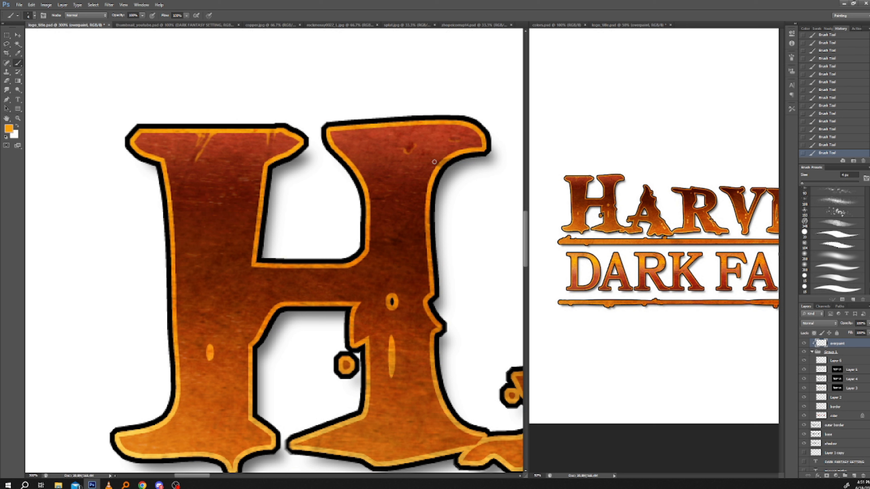
{"action": "left_click_drag", "start_coordinate": [441, 148], "coordinate": [354, 131]}
{"action": "left_click_drag", "start_coordinate": [292, 213], "coordinate": [284, 177]}
{"action": "left_click_drag", "start_coordinate": [170, 214], "coordinate": [146, 114]}
{"action": "left_click_drag", "start_coordinate": [207, 306], "coordinate": [217, 308]}
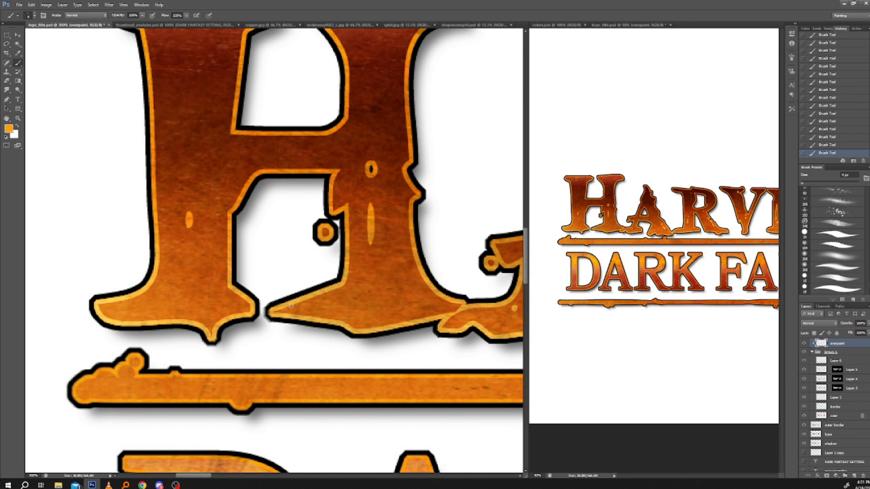
Step: Paint orange scratches on the A of HARVEST, along the right leg's ovals, its right edge and across its upper body
{"action": "left_click_drag", "start_coordinate": [365, 306], "coordinate": [200, 262]}
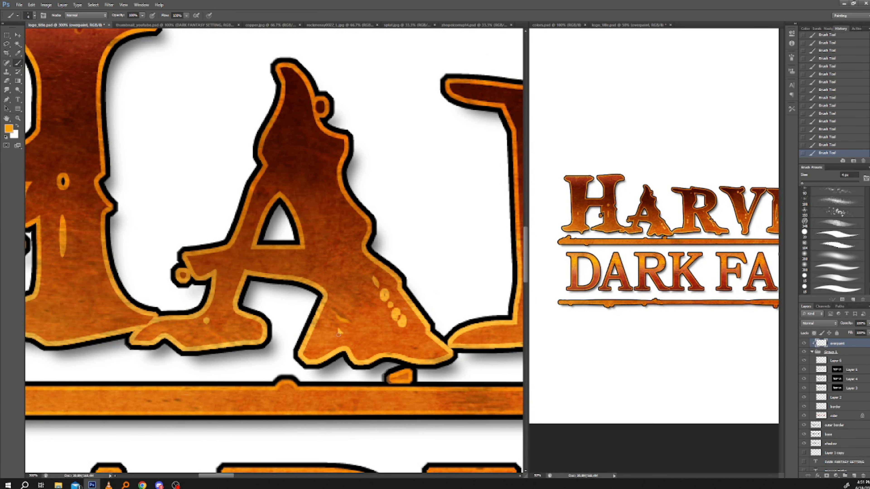
{"action": "left_click_drag", "start_coordinate": [335, 330], "coordinate": [347, 336]}
{"action": "left_click_drag", "start_coordinate": [358, 346], "coordinate": [365, 348]}
{"action": "mouse_move", "coordinate": [397, 318]}
{"action": "left_mouse_down"}
{"action": "mouse_move", "coordinate": [359, 262]}
{"action": "mouse_move", "coordinate": [353, 232]}
{"action": "left_mouse_up"}
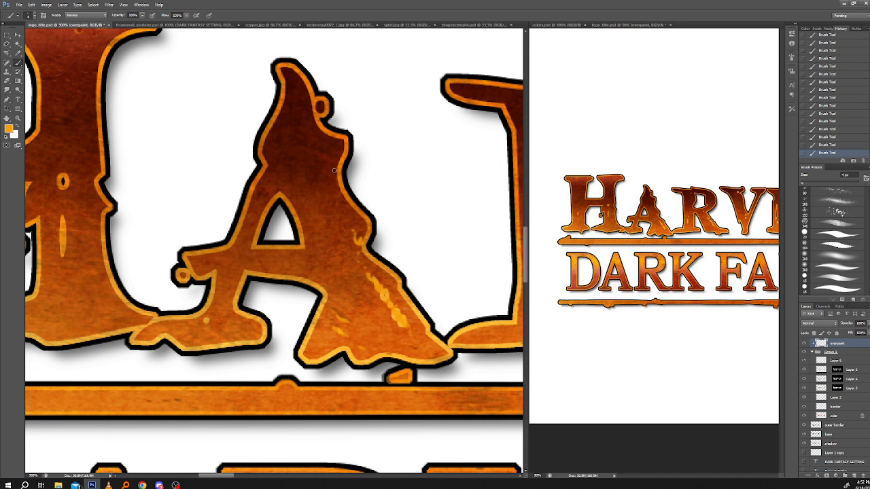
{"action": "mouse_move", "coordinate": [329, 159]}
{"action": "left_mouse_down"}
{"action": "mouse_move", "coordinate": [290, 148]}
{"action": "mouse_move", "coordinate": [336, 161]}
{"action": "mouse_move", "coordinate": [336, 172]}
{"action": "left_mouse_up"}
Step: Add small orange scratch marks to the R of HARVEST with the same brush
{"action": "scroll", "coordinate": [269, 132], "scroll_direction": "right", "scroll_amount": 5}
{"action": "scroll", "coordinate": [282, 198], "scroll_direction": "down", "scroll_amount": 1}
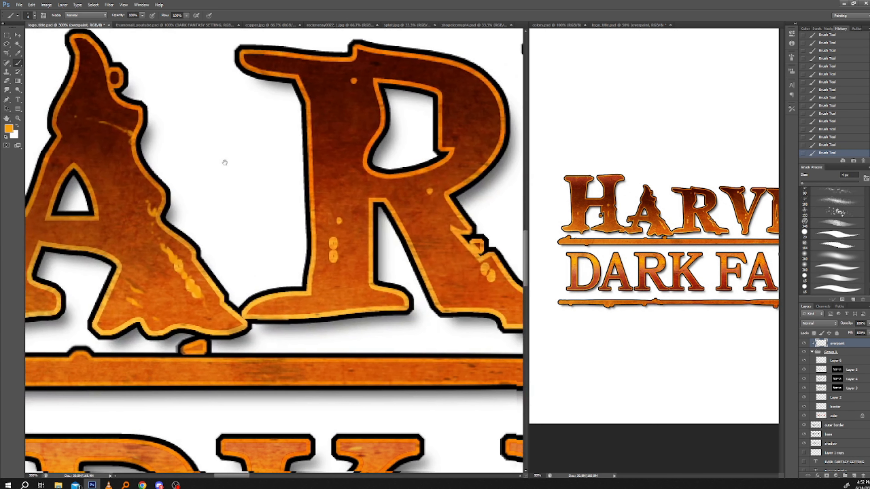
{"action": "left_click_drag", "start_coordinate": [454, 273], "coordinate": [455, 250]}
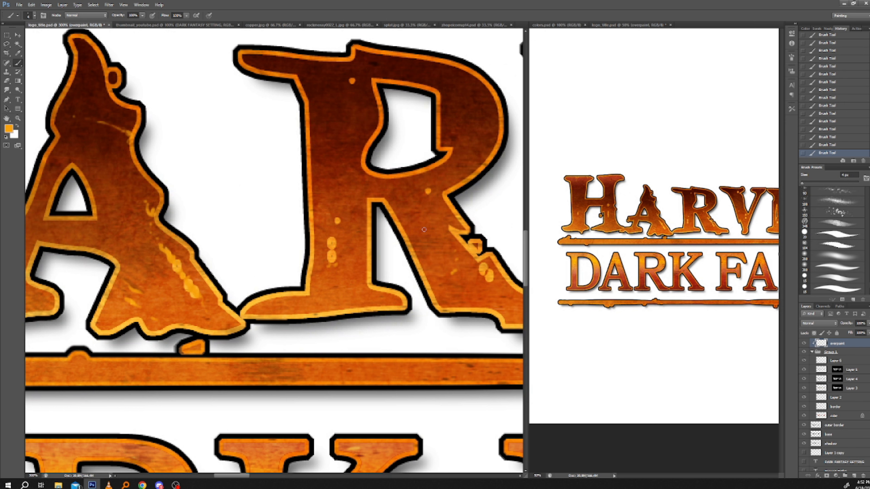
{"action": "left_click_drag", "start_coordinate": [322, 162], "coordinate": [353, 175]}
{"action": "scroll", "coordinate": [312, 139], "scroll_direction": "left", "scroll_amount": 2}
{"action": "scroll", "coordinate": [414, 178], "scroll_direction": "up", "scroll_amount": 1}
{"action": "left_click_drag", "start_coordinate": [384, 155], "coordinate": [332, 187]}
Step: Sample a near-black brown and shade the cracks and knot in the H's top serifs with a 3 px brush
{"action": "left_click", "coordinate": [417, 116], "text": "alt"}
{"action": "left_click_drag", "start_coordinate": [144, 240], "coordinate": [371, 259]}
{"action": "left_click_drag", "start_coordinate": [32, 165], "coordinate": [383, 312]}
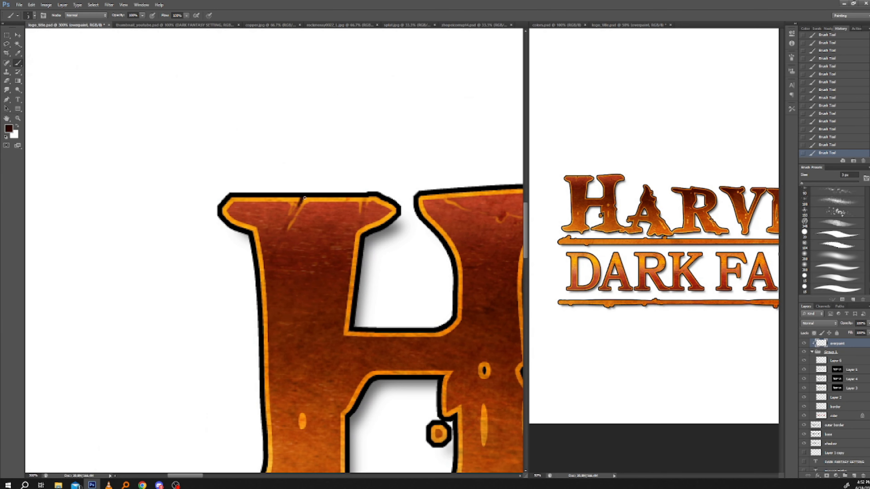
{"action": "left_click_drag", "start_coordinate": [302, 197], "coordinate": [297, 208]}
{"action": "left_click_drag", "start_coordinate": [447, 200], "coordinate": [389, 192]}
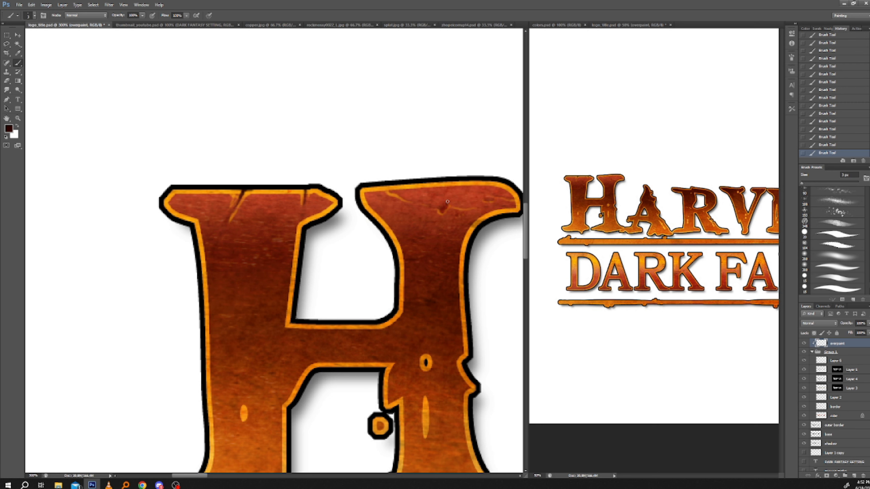
{"action": "left_click_drag", "start_coordinate": [477, 210], "coordinate": [450, 203]}
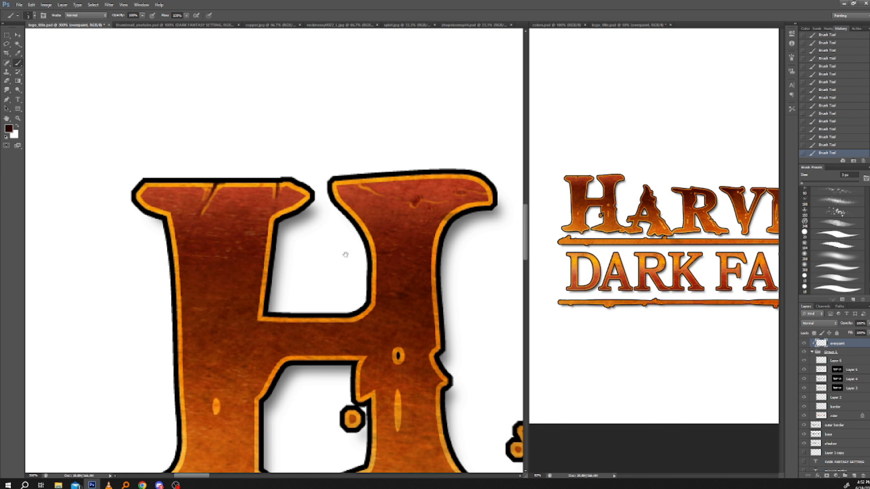
{"action": "left_click_drag", "start_coordinate": [345, 255], "coordinate": [339, 191]}
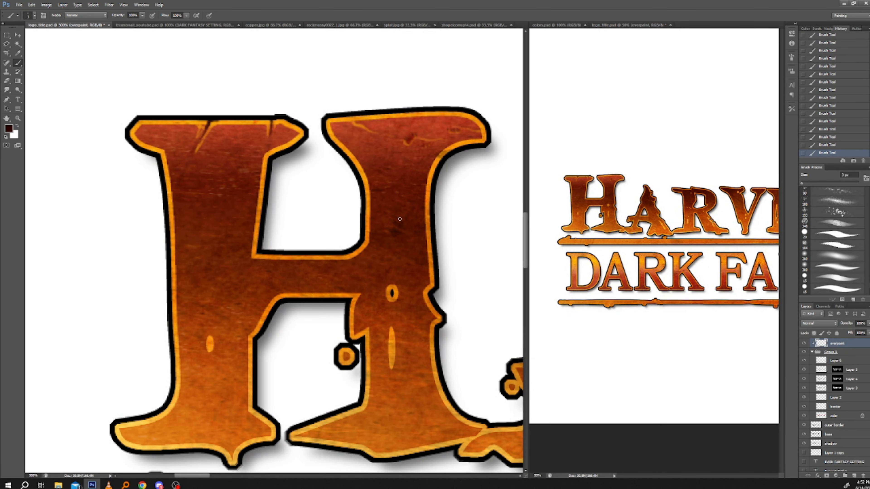
Step: Paint dark hatch marks on the middle of the H's right stem and above the oval on its left stem
{"action": "left_click_drag", "start_coordinate": [370, 186], "coordinate": [376, 188]}
{"action": "scroll", "coordinate": [422, 283], "scroll_direction": "down", "scroll_amount": 3}
{"action": "left_click_drag", "start_coordinate": [170, 238], "coordinate": [261, 193]}
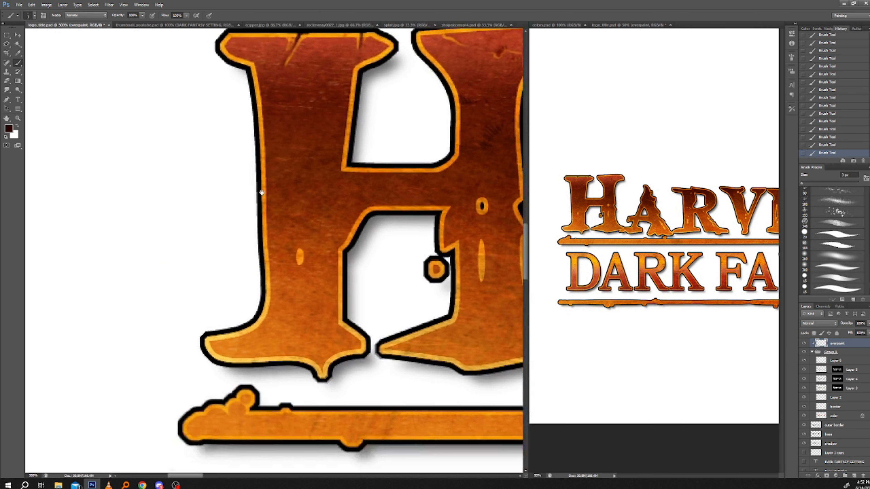
{"action": "mouse_move", "coordinate": [303, 227]}
{"action": "left_mouse_down"}
{"action": "mouse_move", "coordinate": [338, 241]}
{"action": "mouse_move", "coordinate": [345, 235]}
{"action": "left_mouse_up"}
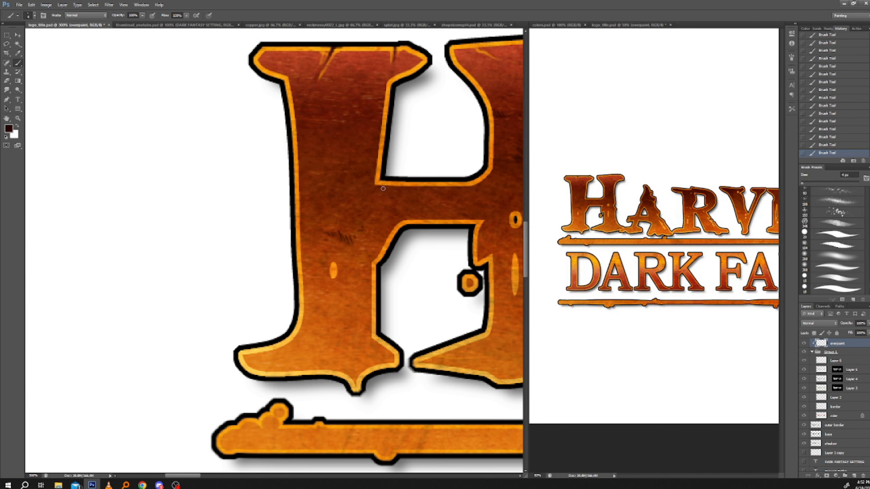
Step: Paint dark hatching and specks where the H's crossbar meets the left stem, using a 4 px brush
{"action": "left_click_drag", "start_coordinate": [382, 188], "coordinate": [388, 198]}
{"action": "left_click_drag", "start_coordinate": [379, 191], "coordinate": [382, 203]}
{"action": "left_click", "coordinate": [373, 199]}
{"action": "left_click", "coordinate": [364, 195]}
{"action": "left_click", "coordinate": [346, 182]}
Step: Add dark specks near the H's left oval and crossbar hatching, and an orange highlight beneath the left stem's hatch marks
{"action": "mouse_move", "coordinate": [368, 312]}
{"action": "left_mouse_down"}
{"action": "mouse_move", "coordinate": [312, 303]}
{"action": "mouse_move", "coordinate": [278, 281]}
{"action": "left_mouse_up"}
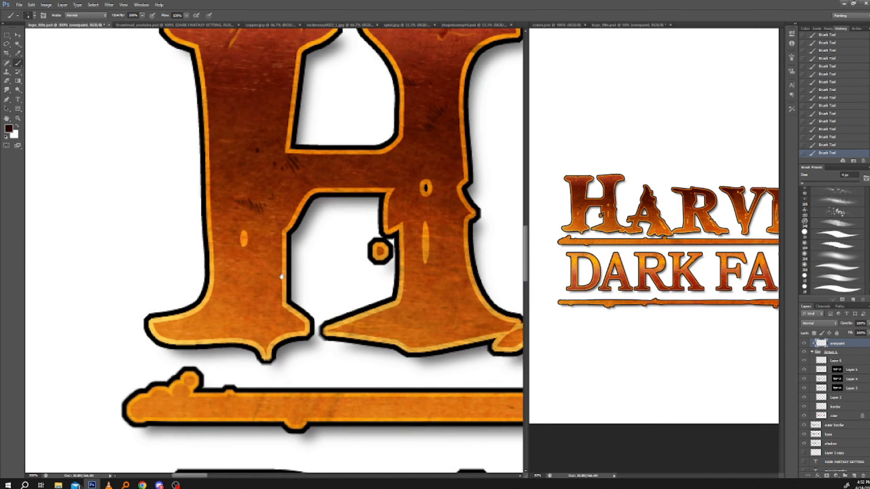
{"action": "key", "text": "alt"}
{"action": "left_click", "coordinate": [242, 237], "text": "alt"}
{"action": "mouse_move", "coordinate": [239, 207]}
{"action": "left_mouse_down"}
{"action": "mouse_move", "coordinate": [270, 200]}
{"action": "mouse_move", "coordinate": [299, 162]}
{"action": "mouse_move", "coordinate": [250, 248]}
{"action": "left_mouse_up"}
{"action": "left_click", "coordinate": [293, 174]}
{"action": "left_click", "coordinate": [297, 170]}
{"action": "key", "text": "alt"}
{"action": "key", "text": "alt"}
{"action": "key", "text": "alt"}
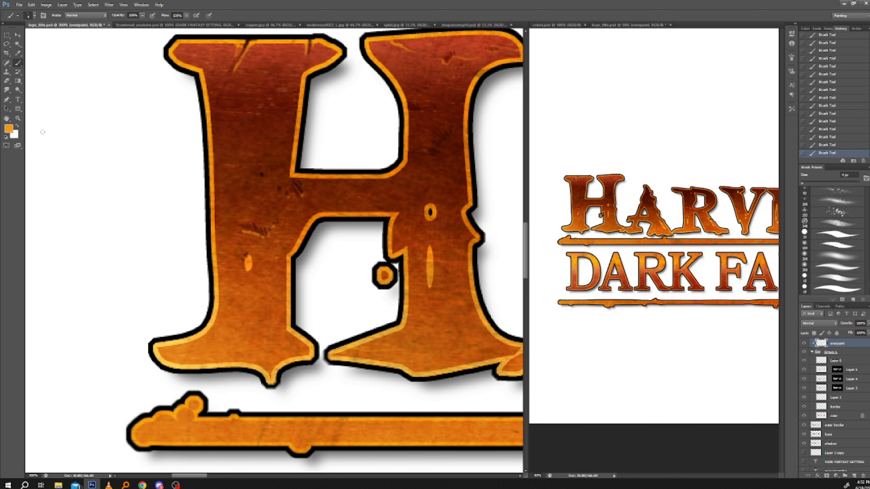
Step: Sample a darker orange from the H's inner border and paint highlight strokes beside the scratches at the crossbar joint
{"action": "left_click_drag", "start_coordinate": [189, 227], "coordinate": [207, 237]}
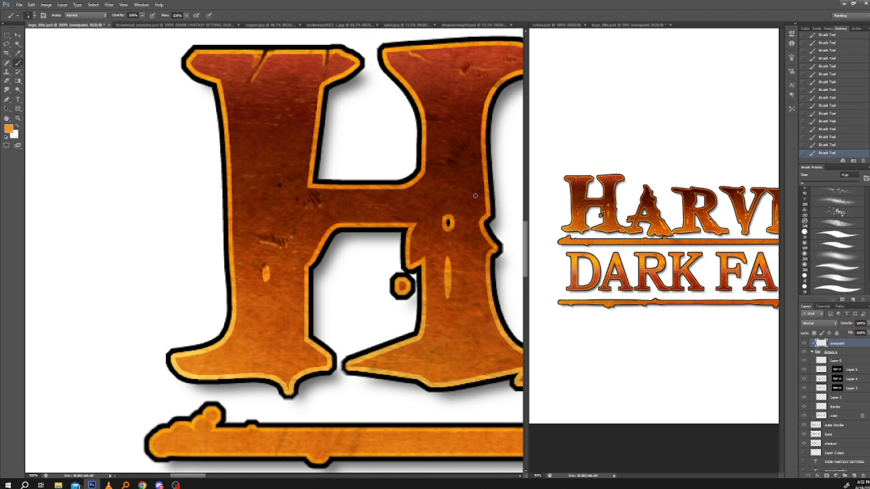
{"action": "left_click_drag", "start_coordinate": [267, 254], "coordinate": [81, 214]}
{"action": "left_click_drag", "start_coordinate": [486, 431], "coordinate": [182, 170]}
{"action": "left_click_drag", "start_coordinate": [68, 111], "coordinate": [338, 373]}
{"action": "left_click_drag", "start_coordinate": [72, 206], "coordinate": [313, 306]}
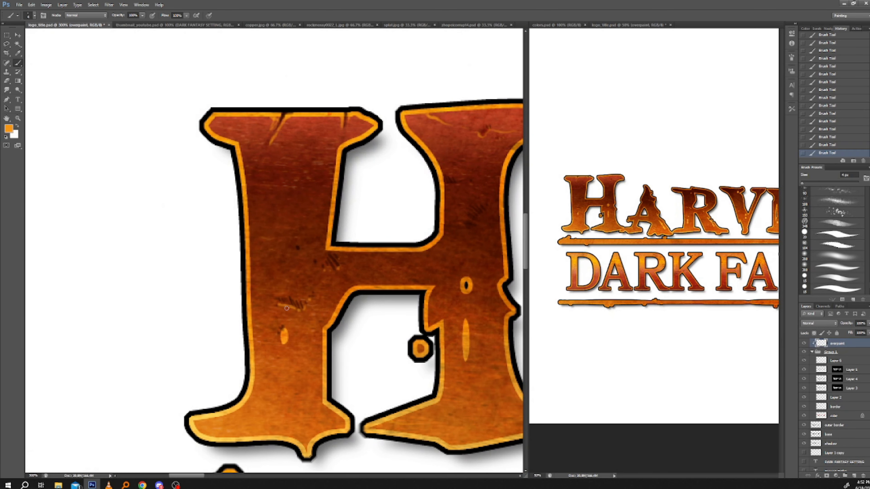
{"action": "left_click", "coordinate": [357, 287], "text": "alt"}
{"action": "scroll", "coordinate": [233, 281], "scroll_direction": "down", "scroll_amount": 1}
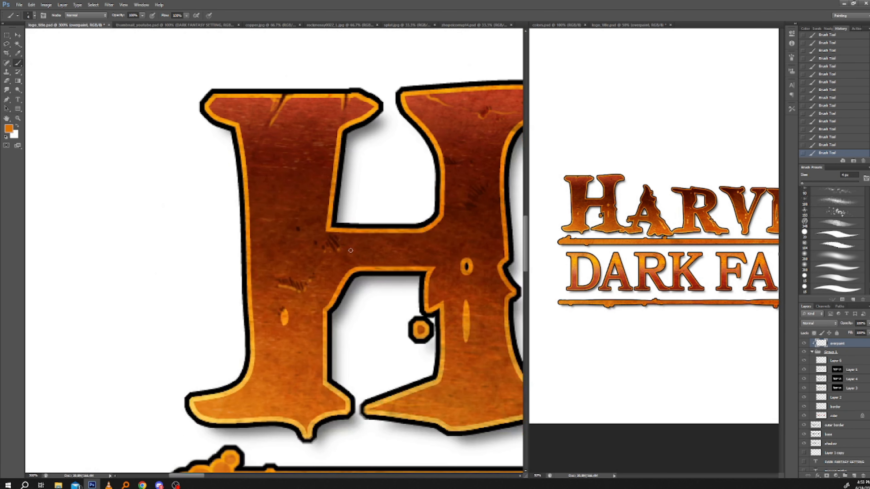
{"action": "left_click_drag", "start_coordinate": [308, 228], "coordinate": [321, 231]}
{"action": "left_click_drag", "start_coordinate": [301, 172], "coordinate": [229, 165]}
{"action": "left_click_drag", "start_coordinate": [328, 314], "coordinate": [278, 289]}
Step: Sample a dark brown and paint scratches on the H's left stem just above the crossbar joint
{"action": "left_click", "coordinate": [179, 193], "text": "alt"}
{"action": "left_click_drag", "start_coordinate": [179, 193], "coordinate": [239, 226]}
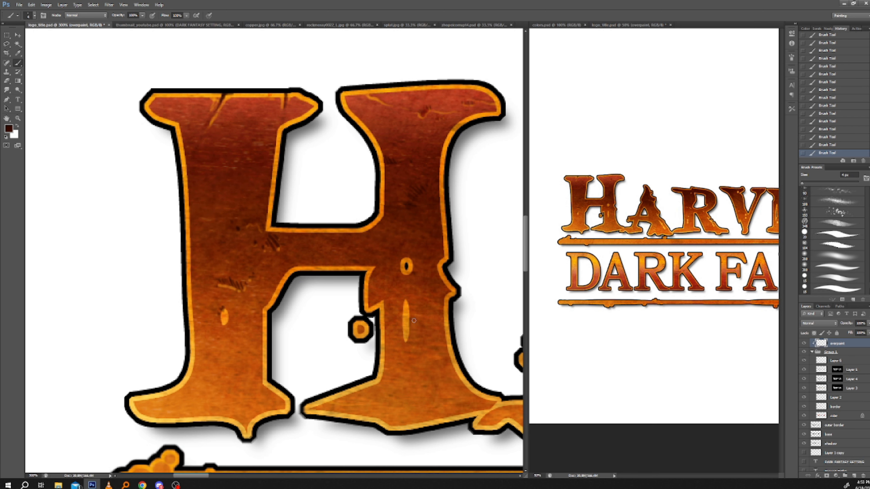
Step: Examine the painted damage on the H and the neighbouring A and R for areas that still need detail
{"action": "left_click_drag", "start_coordinate": [295, 325], "coordinate": [305, 219]}
{"action": "left_click_drag", "start_coordinate": [406, 336], "coordinate": [280, 282]}
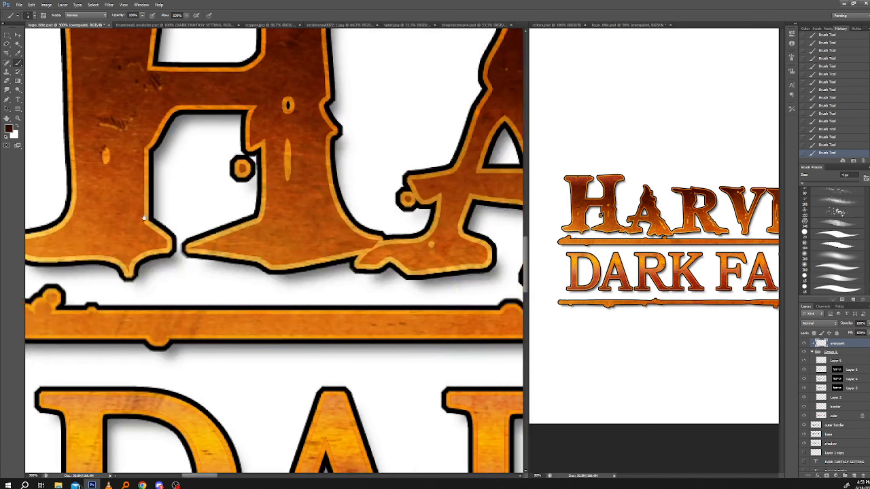
{"action": "left_click_drag", "start_coordinate": [273, 247], "coordinate": [156, 207]}
{"action": "left_click_drag", "start_coordinate": [260, 226], "coordinate": [294, 259]}
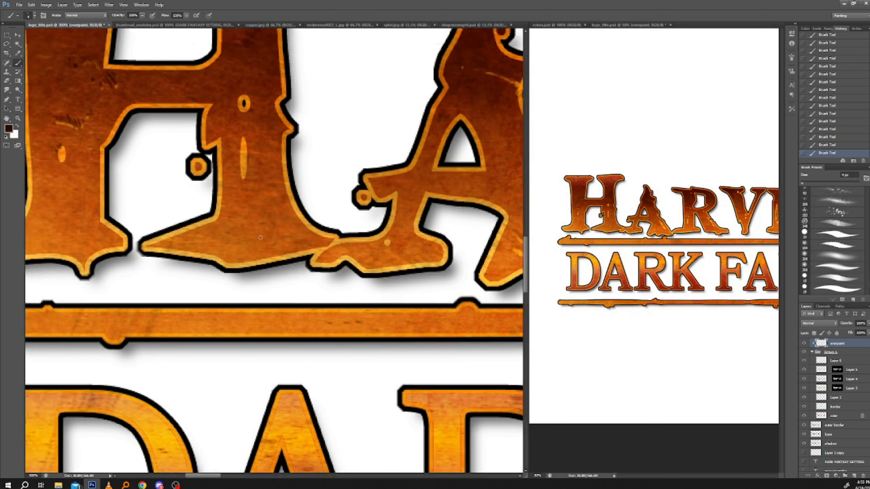
{"action": "left_click_drag", "start_coordinate": [148, 210], "coordinate": [386, 347]}
{"action": "left_click_drag", "start_coordinate": [470, 262], "coordinate": [224, 267]}
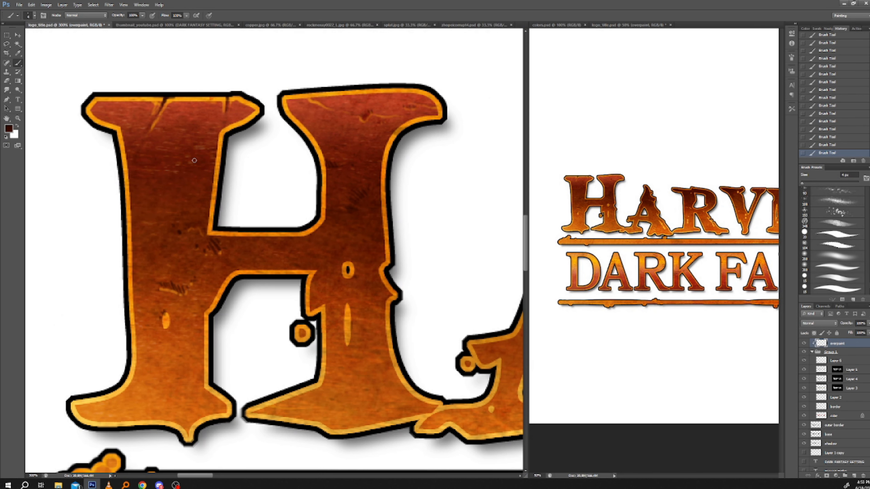
{"action": "left_click_drag", "start_coordinate": [365, 334], "coordinate": [184, 245]}
{"action": "left_click_drag", "start_coordinate": [262, 264], "coordinate": [408, 320]}
{"action": "mouse_move", "coordinate": [230, 259]}
{"action": "left_mouse_down"}
{"action": "mouse_move", "coordinate": [326, 307]}
{"action": "mouse_move", "coordinate": [388, 316]}
{"action": "mouse_move", "coordinate": [301, 171]}
{"action": "mouse_move", "coordinate": [217, 322]}
{"action": "left_mouse_up"}
{"action": "mouse_move", "coordinate": [346, 351]}
{"action": "left_mouse_down"}
{"action": "mouse_move", "coordinate": [222, 238]}
{"action": "mouse_move", "coordinate": [151, 238]}
{"action": "left_mouse_up"}
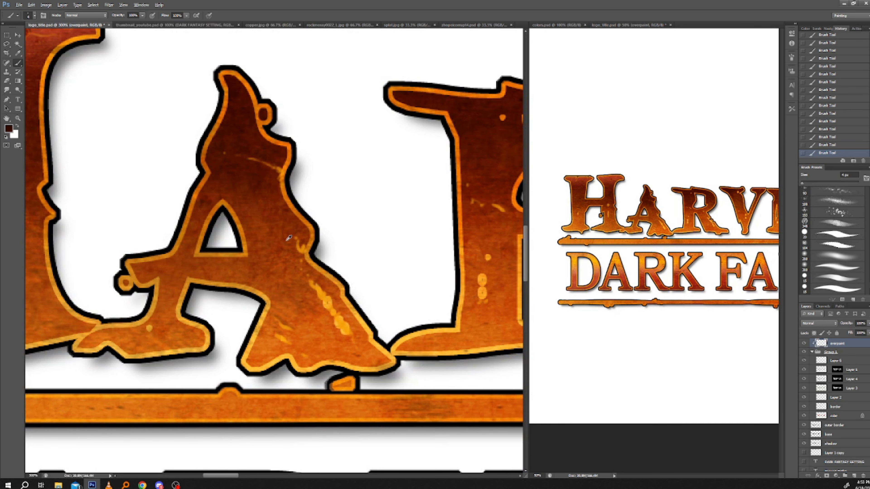
{"action": "left_click_drag", "start_coordinate": [194, 265], "coordinate": [288, 290]}
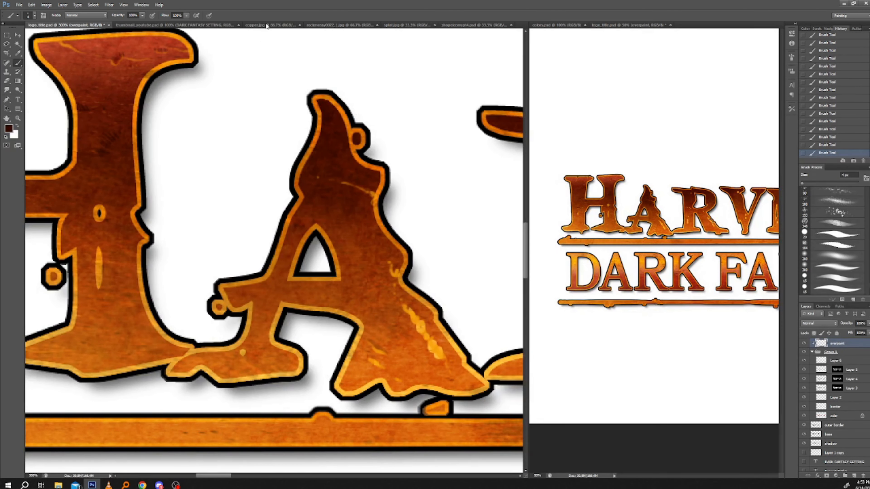
{"action": "double_click", "coordinate": [266, 5]}
{"action": "left_click", "coordinate": [413, 5]}
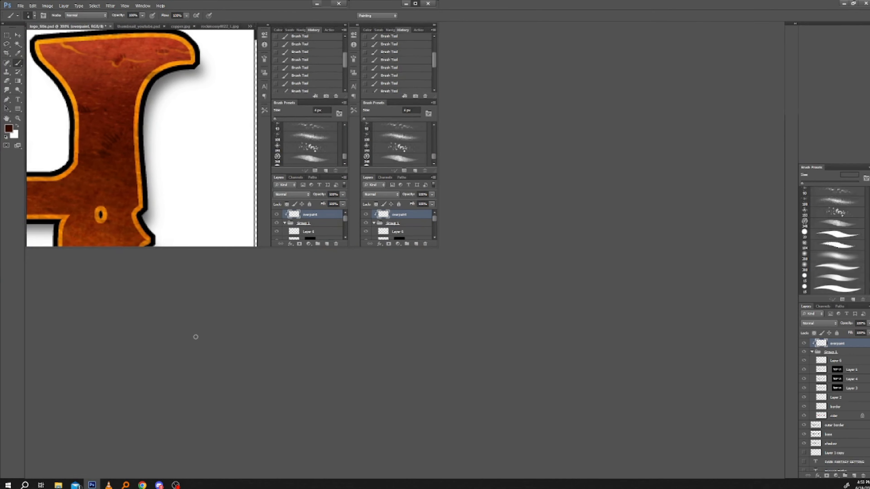
{"action": "left_click_drag", "start_coordinate": [218, 300], "coordinate": [204, 179]}
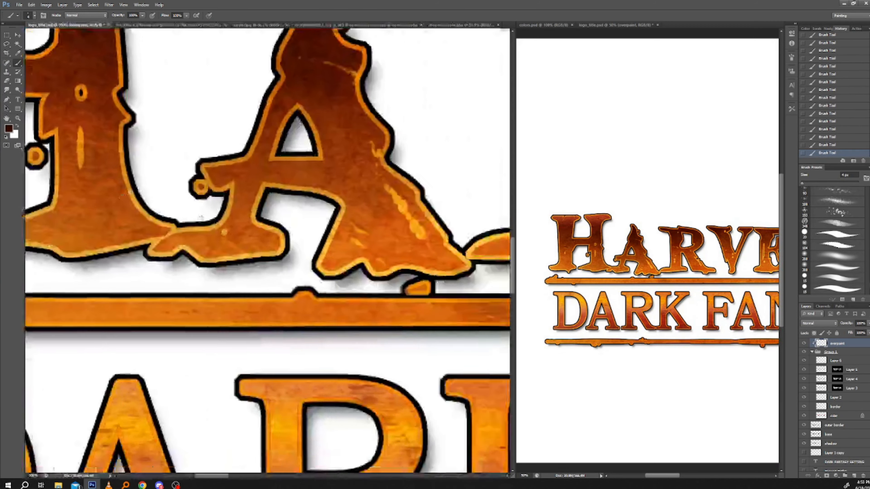
{"action": "left_click_drag", "start_coordinate": [411, 315], "coordinate": [169, 291]}
{"action": "left_click_drag", "start_coordinate": [332, 227], "coordinate": [266, 276]}
Step: Sample a light orange from the R's foot and paint highlight scratches along the upper edge of its bowl
{"action": "left_click", "coordinate": [279, 267], "text": "alt"}
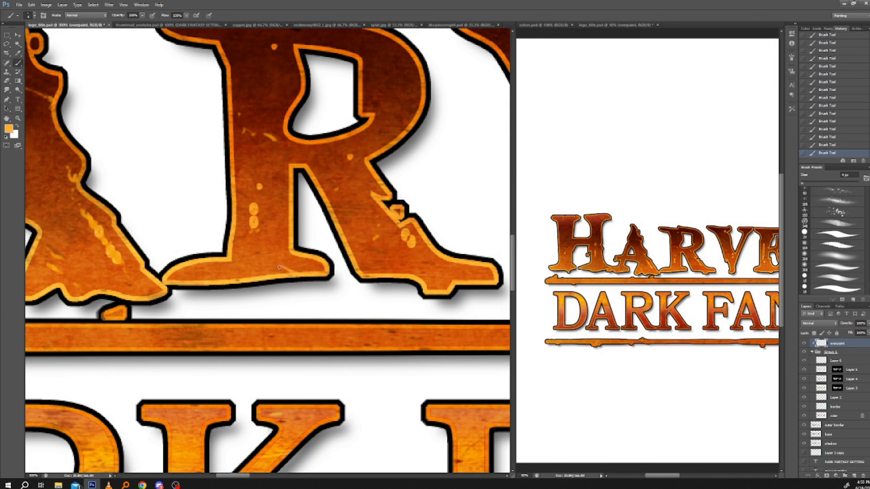
{"action": "scroll", "coordinate": [397, 301], "scroll_direction": "up", "scroll_amount": 2}
{"action": "left_click_drag", "start_coordinate": [330, 242], "coordinate": [98, 272]}
{"action": "left_click_drag", "start_coordinate": [181, 196], "coordinate": [507, 248]}
{"action": "left_click_drag", "start_coordinate": [121, 291], "coordinate": [120, 280]}
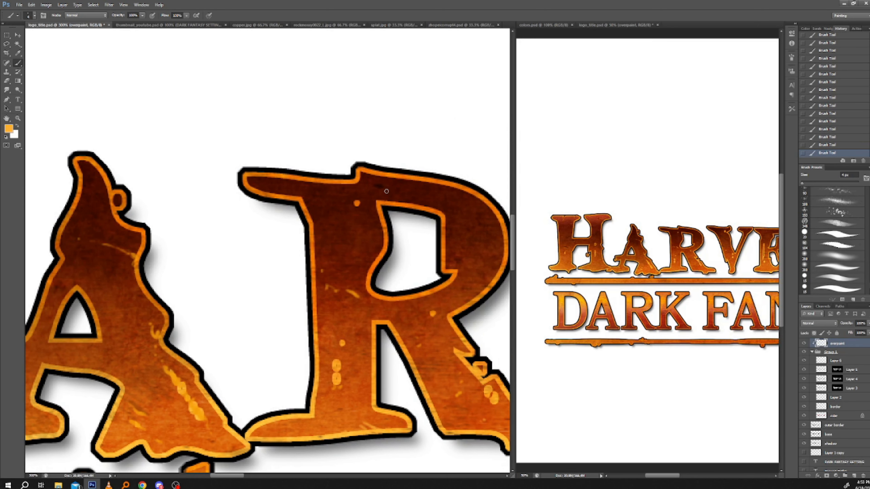
{"action": "left_click_drag", "start_coordinate": [380, 189], "coordinate": [375, 185]}
{"action": "mouse_move", "coordinate": [465, 190]}
{"action": "left_mouse_down"}
{"action": "mouse_move", "coordinate": [480, 198]}
{"action": "mouse_move", "coordinate": [399, 188]}
{"action": "left_mouse_up"}
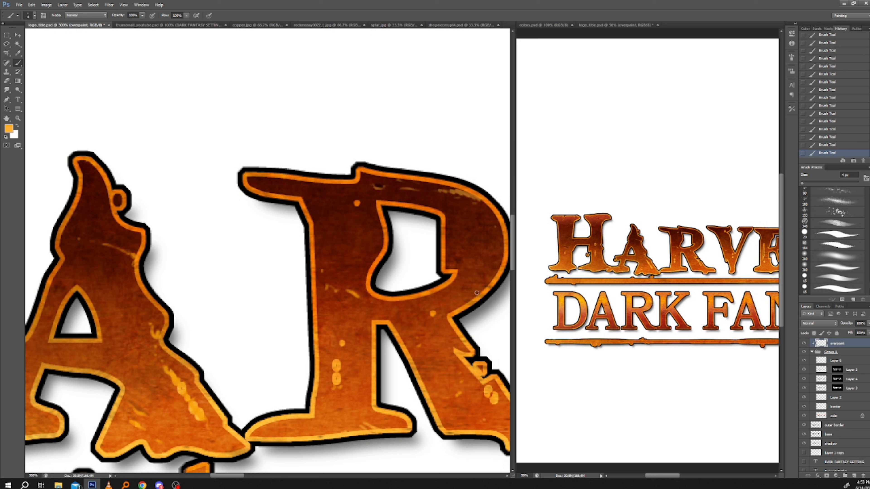
Step: Paint an orange highlight stroke where the R's upper-left serif meets the stem, then sample a dark red from the letter
{"action": "left_click", "coordinate": [297, 199], "text": "alt"}
{"action": "left_click_drag", "start_coordinate": [297, 198], "coordinate": [329, 197]}
{"action": "left_click", "coordinate": [366, 218], "text": "alt"}
{"action": "scroll", "coordinate": [360, 200], "scroll_direction": "down", "scroll_amount": 2}
{"action": "left_click", "coordinate": [358, 200], "text": "alt"}
{"action": "left_click_drag", "start_coordinate": [445, 323], "coordinate": [442, 317]}
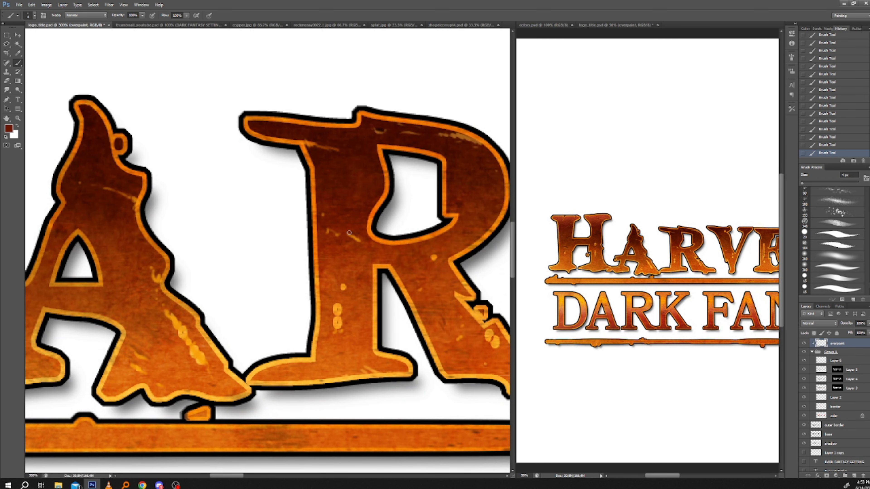
Step: Sample orange tones from the A's right leg and rework its row of dots into a rough continuous streak
{"action": "left_click_drag", "start_coordinate": [305, 323], "coordinate": [310, 305]}
{"action": "mouse_move", "coordinate": [240, 259]}
{"action": "left_mouse_down"}
{"action": "mouse_move", "coordinate": [217, 259]}
{"action": "mouse_move", "coordinate": [238, 225]}
{"action": "left_mouse_up"}
{"action": "left_click", "coordinate": [341, 117], "text": "alt"}
{"action": "left_click_drag", "start_coordinate": [168, 270], "coordinate": [313, 265]}
{"action": "left_click", "coordinate": [312, 265], "text": "alt"}
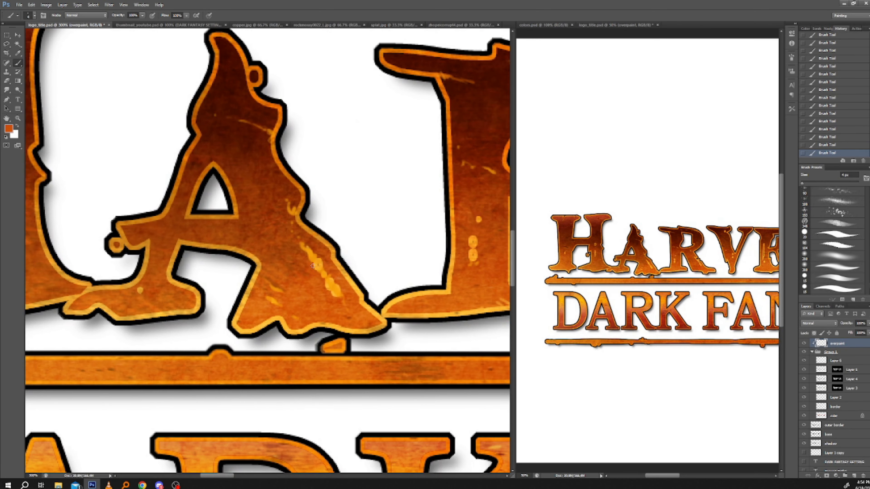
{"action": "left_click", "coordinate": [326, 279], "text": "alt"}
{"action": "left_click_drag", "start_coordinate": [325, 264], "coordinate": [218, 252]}
Step: Sample the R's stem colour and paint over the ovals and dot on its left stem with a 5 px brush
{"action": "left_click", "coordinate": [382, 240], "text": "alt"}
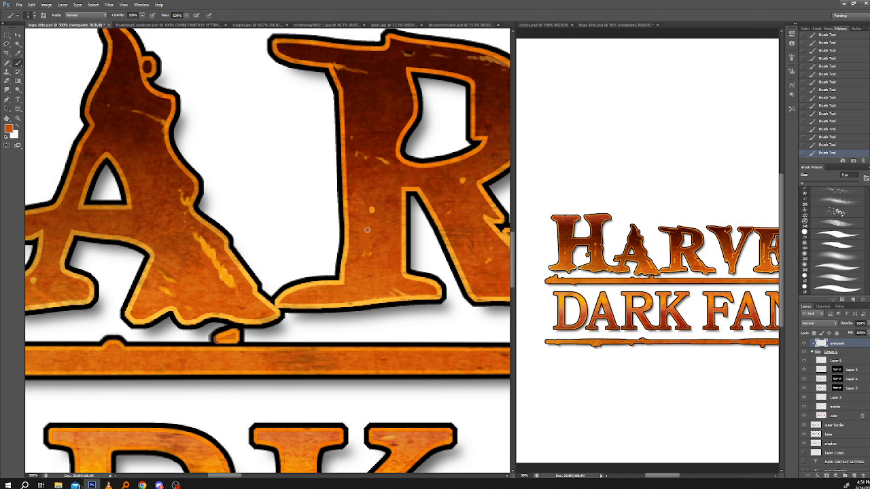
{"action": "left_click", "coordinate": [374, 216], "text": "alt"}
{"action": "left_click_drag", "start_coordinate": [348, 203], "coordinate": [275, 197]}
{"action": "left_click_drag", "start_coordinate": [397, 312], "coordinate": [226, 273]}
Step: Cover the patch below the V's crotch with orange and add light highlights on its stem and beneath the top hook
{"action": "left_click_drag", "start_coordinate": [313, 248], "coordinate": [188, 340]}
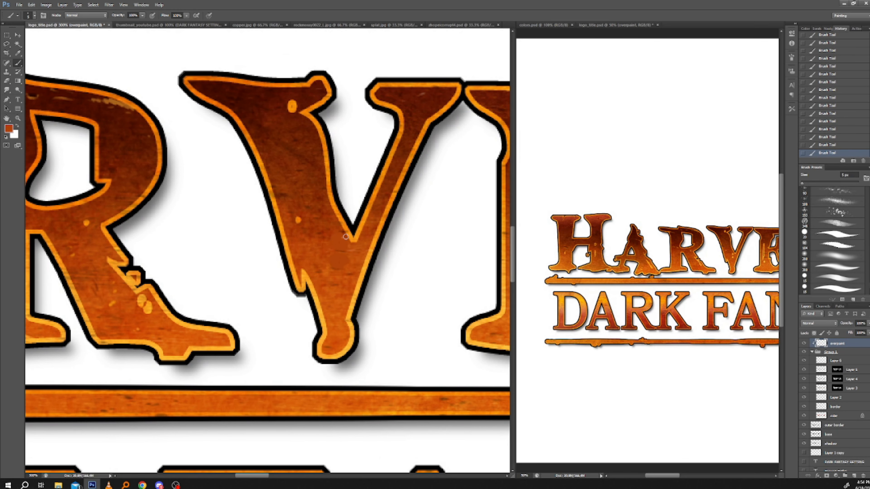
{"action": "left_click_drag", "start_coordinate": [332, 240], "coordinate": [313, 256]}
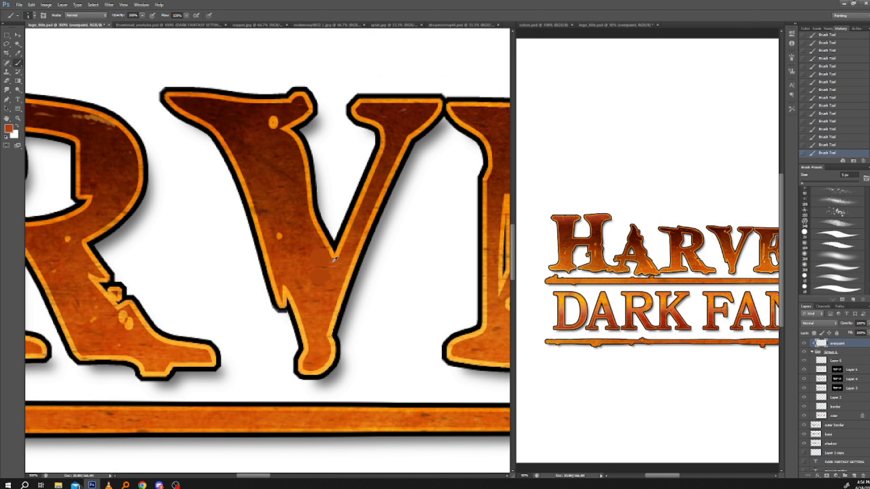
{"action": "left_click", "coordinate": [330, 252], "text": "alt"}
{"action": "left_click_drag", "start_coordinate": [327, 249], "coordinate": [275, 240]}
{"action": "mouse_move", "coordinate": [262, 156]}
{"action": "left_mouse_down"}
{"action": "mouse_move", "coordinate": [281, 142]}
{"action": "mouse_move", "coordinate": [219, 134]}
{"action": "mouse_move", "coordinate": [218, 121]}
{"action": "mouse_move", "coordinate": [269, 132]}
{"action": "mouse_move", "coordinate": [275, 136]}
{"action": "mouse_move", "coordinate": [260, 137]}
{"action": "mouse_move", "coordinate": [209, 123]}
{"action": "mouse_move", "coordinate": [258, 128]}
{"action": "mouse_move", "coordinate": [248, 137]}
{"action": "mouse_move", "coordinate": [272, 148]}
{"action": "left_mouse_up"}
{"action": "left_click", "coordinate": [229, 132]}
Step: Sample a dark brown from the V and paint dark specks and shading along the E's base and lower-right corner
{"action": "left_click", "coordinate": [236, 121], "text": "alt"}
{"action": "mouse_move", "coordinate": [294, 275]}
{"action": "left_mouse_down"}
{"action": "mouse_move", "coordinate": [308, 256]}
{"action": "mouse_move", "coordinate": [333, 261]}
{"action": "mouse_move", "coordinate": [313, 253]}
{"action": "mouse_move", "coordinate": [193, 257]}
{"action": "left_mouse_up"}
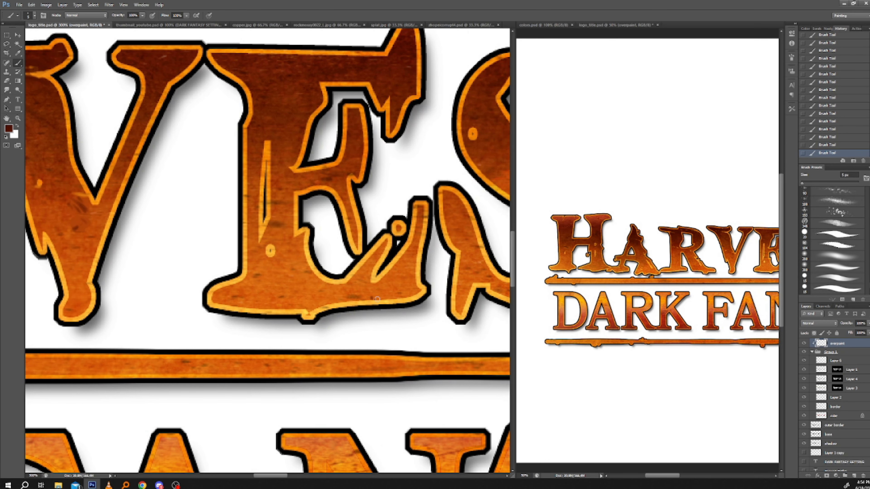
{"action": "mouse_move", "coordinate": [377, 299]}
{"action": "left_mouse_down"}
{"action": "mouse_move", "coordinate": [417, 293]}
{"action": "mouse_move", "coordinate": [416, 269]}
{"action": "left_mouse_up"}
{"action": "left_click_drag", "start_coordinate": [246, 302], "coordinate": [254, 296]}
{"action": "left_click_drag", "start_coordinate": [581, 323], "coordinate": [564, 311]}
{"action": "left_click_drag", "start_coordinate": [602, 356], "coordinate": [540, 331]}
{"action": "left_click_drag", "start_coordinate": [631, 336], "coordinate": [569, 332]}
{"action": "left_click_drag", "start_coordinate": [524, 304], "coordinate": [660, 339]}
{"action": "left_click", "coordinate": [259, 183]}
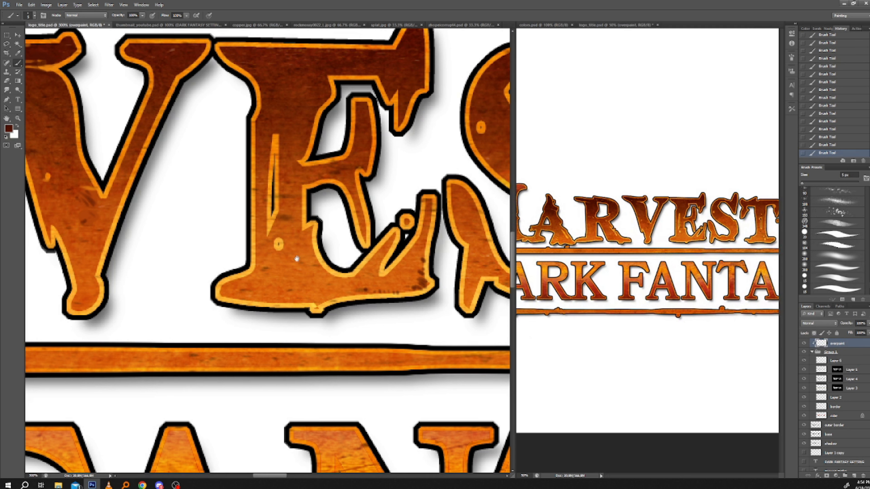
Step: Paint over the dot on the E's lower stem and add yellow-orange highlight scratches across the stem and base
{"action": "left_click", "coordinate": [292, 205], "text": "alt"}
{"action": "left_click_drag", "start_coordinate": [275, 237], "coordinate": [273, 243]}
{"action": "left_click", "coordinate": [311, 242], "text": "alt"}
{"action": "left_click_drag", "start_coordinate": [290, 268], "coordinate": [306, 276]}
{"action": "mouse_move", "coordinate": [283, 267]}
{"action": "left_mouse_down"}
{"action": "mouse_move", "coordinate": [318, 291]}
{"action": "mouse_move", "coordinate": [305, 293]}
{"action": "left_mouse_up"}
{"action": "left_click_drag", "start_coordinate": [288, 113], "coordinate": [300, 136]}
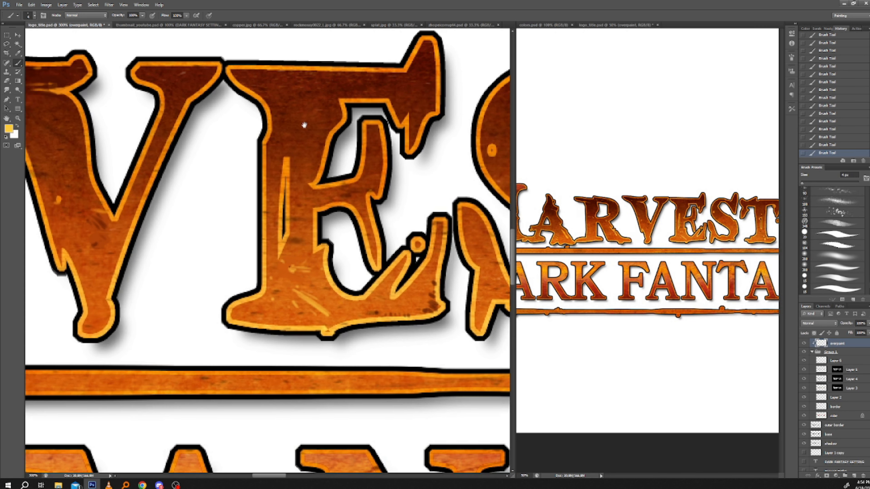
Step: Sample an orange from the E's border and paint highlight strokes on its upper-left serif and top arm
{"action": "left_click", "coordinate": [345, 109], "text": "alt"}
{"action": "left_click_drag", "start_coordinate": [324, 98], "coordinate": [340, 120]}
{"action": "mouse_move", "coordinate": [396, 73]}
{"action": "left_mouse_down"}
{"action": "mouse_move", "coordinate": [413, 89]}
{"action": "mouse_move", "coordinate": [376, 84]}
{"action": "left_mouse_up"}
Step: Paint orange highlight strokes along the V's upper-left edge and dark brown scratches on its thick stem
{"action": "left_click_drag", "start_coordinate": [142, 132], "coordinate": [316, 210]}
{"action": "left_click_drag", "start_coordinate": [182, 189], "coordinate": [203, 199]}
{"action": "left_click_drag", "start_coordinate": [188, 197], "coordinate": [208, 209]}
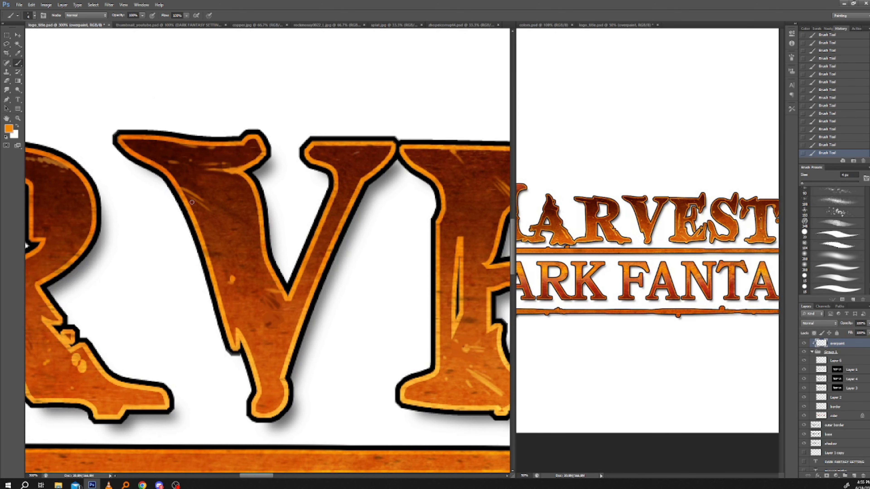
{"action": "left_click", "coordinate": [186, 175], "text": "alt"}
{"action": "left_click_drag", "start_coordinate": [238, 217], "coordinate": [252, 228]}
{"action": "left_click_drag", "start_coordinate": [252, 359], "coordinate": [259, 345]}
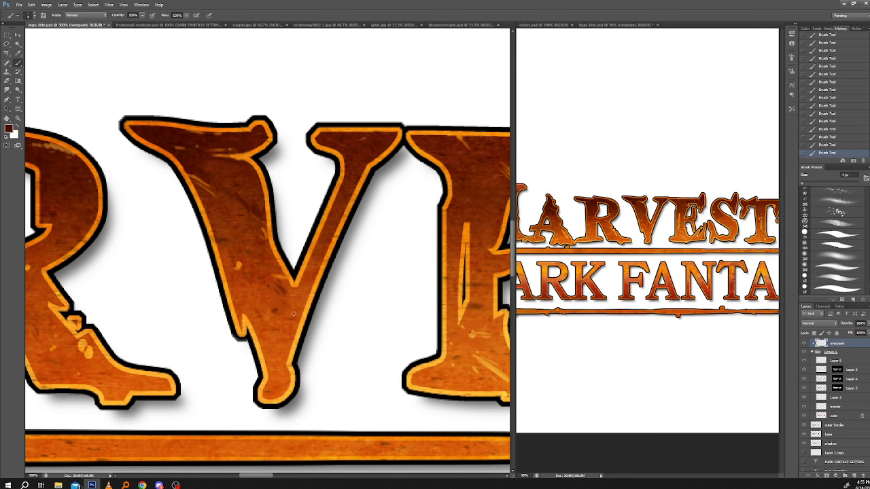
Step: Review the painted letters from the V back to the H, both close up and within the whole logo
{"action": "left_click_drag", "start_coordinate": [78, 325], "coordinate": [340, 289]}
{"action": "left_click_drag", "start_coordinate": [91, 307], "coordinate": [268, 305]}
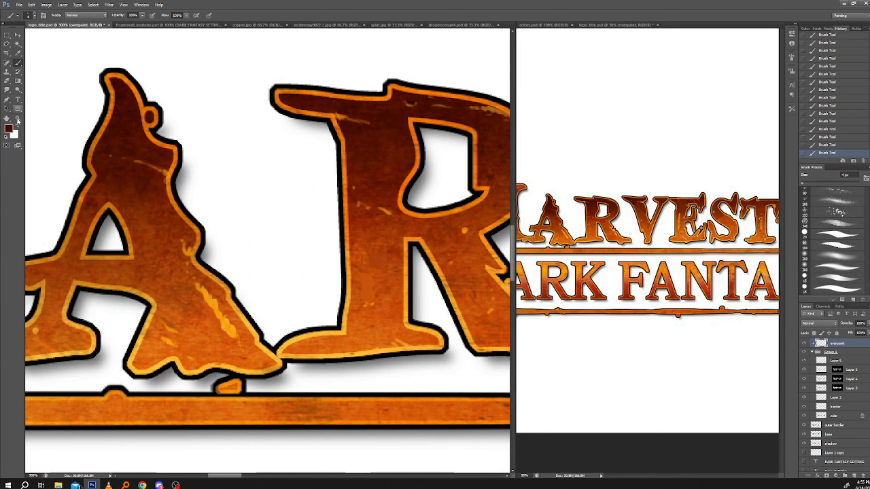
{"action": "key", "text": "z"}
{"action": "right_click", "coordinate": [151, 176]}
{"action": "left_click", "coordinate": [165, 181]}
{"action": "left_click_drag", "start_coordinate": [97, 344], "coordinate": [158, 339]}
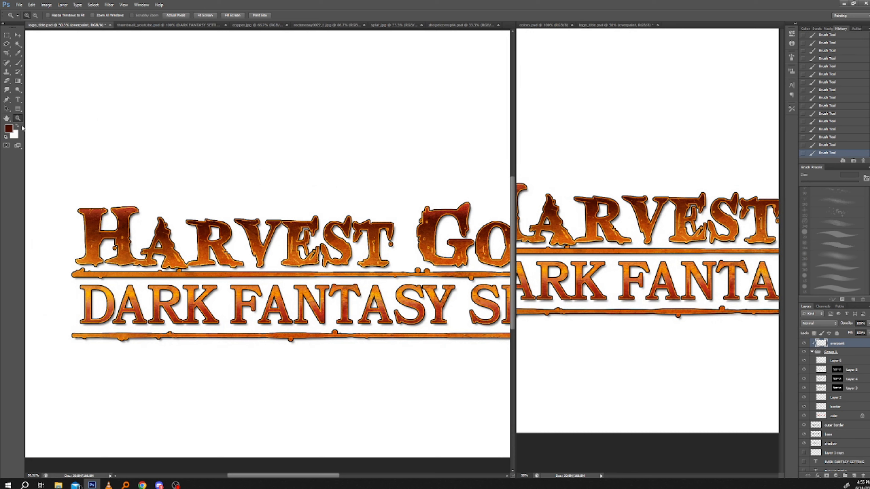
{"action": "left_click_drag", "start_coordinate": [60, 198], "coordinate": [159, 272]}
{"action": "left_click_drag", "start_coordinate": [215, 360], "coordinate": [193, 342]}
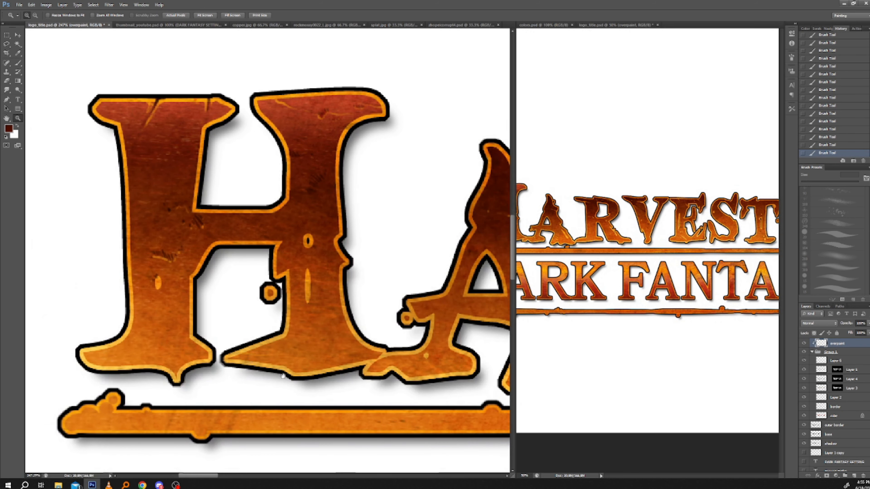
{"action": "left_click_drag", "start_coordinate": [283, 376], "coordinate": [92, 317]}
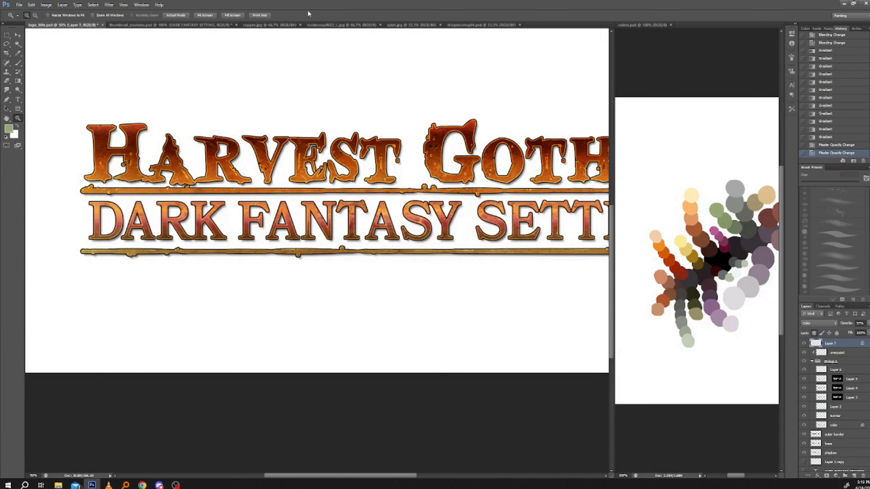
Step: Inspect the recoloured logo close up, checking the lettering, the dividing bars and the subtitle's gradient tint
{"action": "left_click_drag", "start_coordinate": [200, 252], "coordinate": [273, 267]}
{"action": "left_click_drag", "start_coordinate": [200, 132], "coordinate": [292, 242]}
{"action": "left_click_drag", "start_coordinate": [371, 331], "coordinate": [236, 242]}
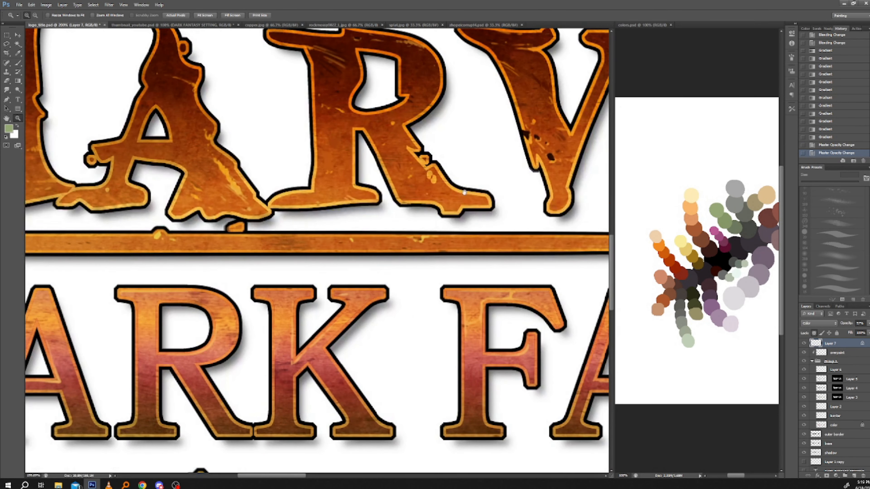
{"action": "left_click_drag", "start_coordinate": [518, 111], "coordinate": [403, 138]}
{"action": "left_click_drag", "start_coordinate": [483, 261], "coordinate": [295, 260]}
{"action": "left_click_drag", "start_coordinate": [261, 354], "coordinate": [231, 117]}
{"action": "left_click_drag", "start_coordinate": [360, 324], "coordinate": [125, 333]}
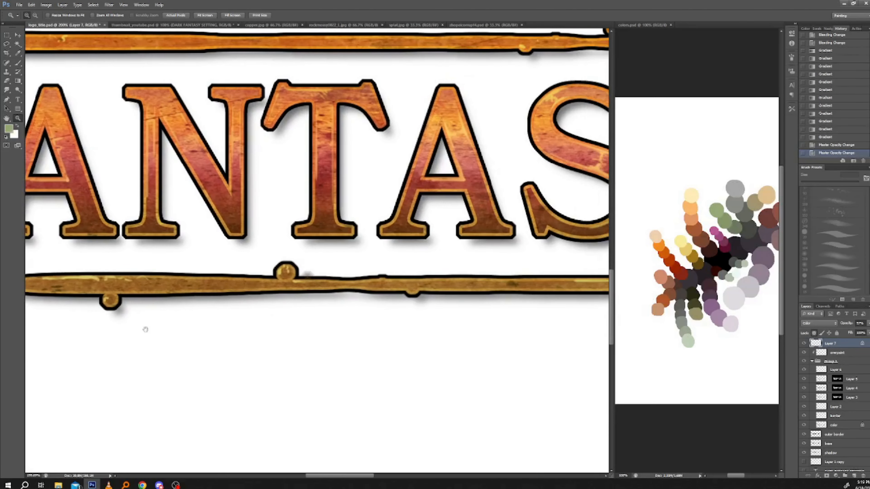
{"action": "left_click_drag", "start_coordinate": [197, 211], "coordinate": [234, 219]}
{"action": "left_click_drag", "start_coordinate": [294, 171], "coordinate": [364, 423]}
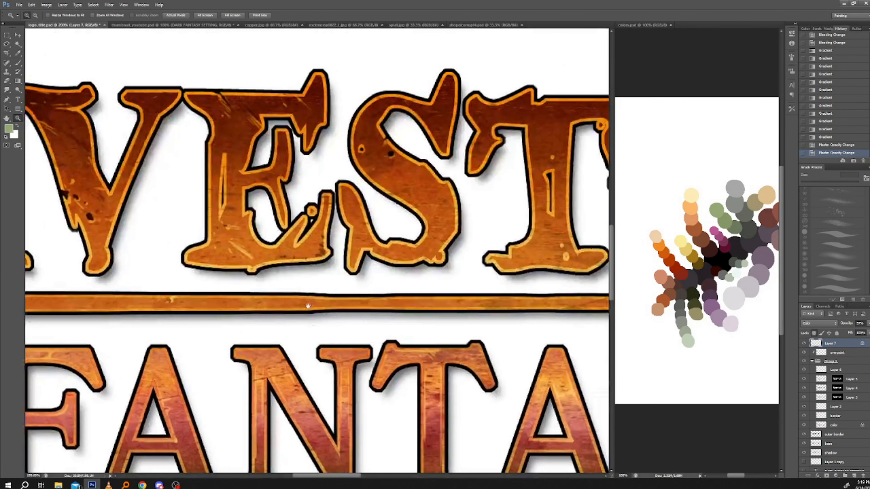
{"action": "left_click_drag", "start_coordinate": [294, 291], "coordinate": [202, 212]}
{"action": "left_click_drag", "start_coordinate": [568, 327], "coordinate": [264, 196]}
{"action": "left_click_drag", "start_coordinate": [538, 202], "coordinate": [234, 258]}
{"action": "left_click_drag", "start_coordinate": [247, 186], "coordinate": [371, 252]}
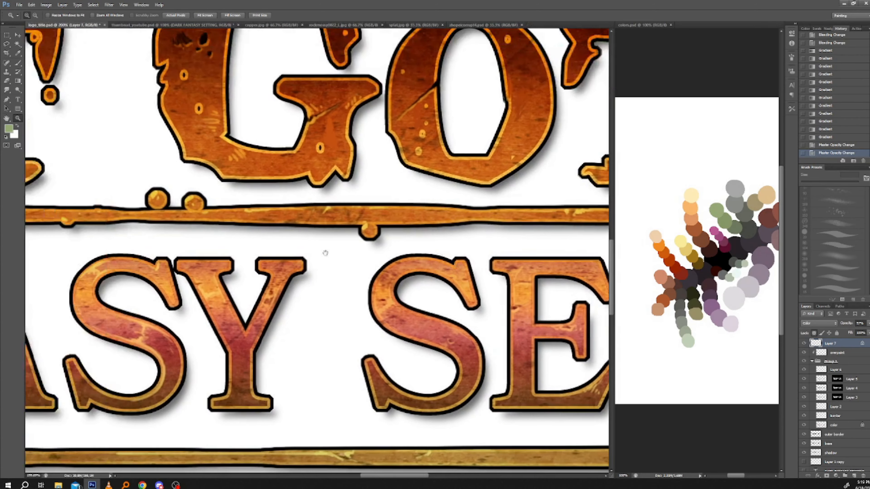
{"action": "left_click_drag", "start_coordinate": [437, 303], "coordinate": [320, 190]}
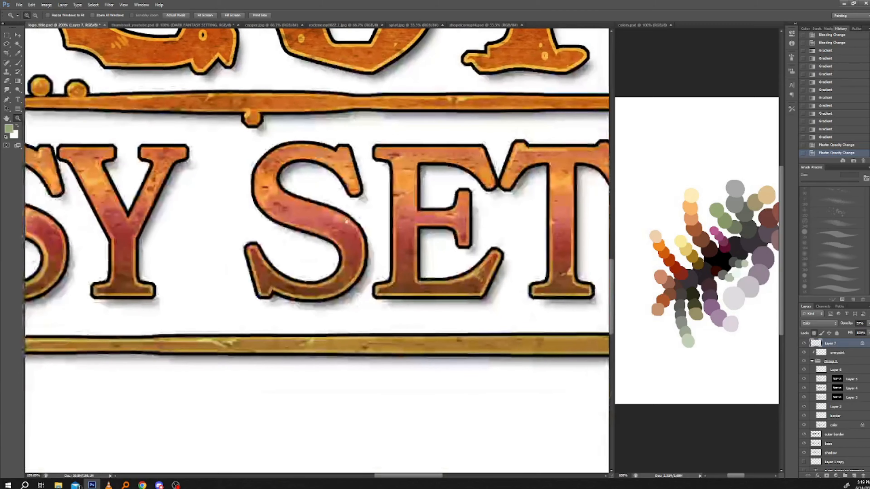
{"action": "left_click_drag", "start_coordinate": [406, 233], "coordinate": [376, 233]}
{"action": "key", "text": "ctrl+minus"}
{"action": "key", "text": "ctrl+minus"}
{"action": "key", "text": "ctrl+minus"}
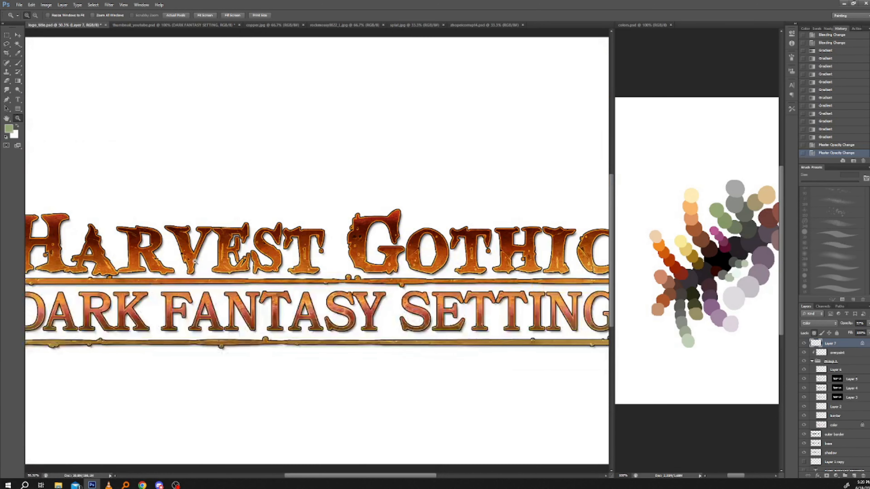
Step: Check Layer 7's tint on the whole logo and compare it with the swatches in colors.psd
{"action": "left_click", "coordinate": [803, 344]}
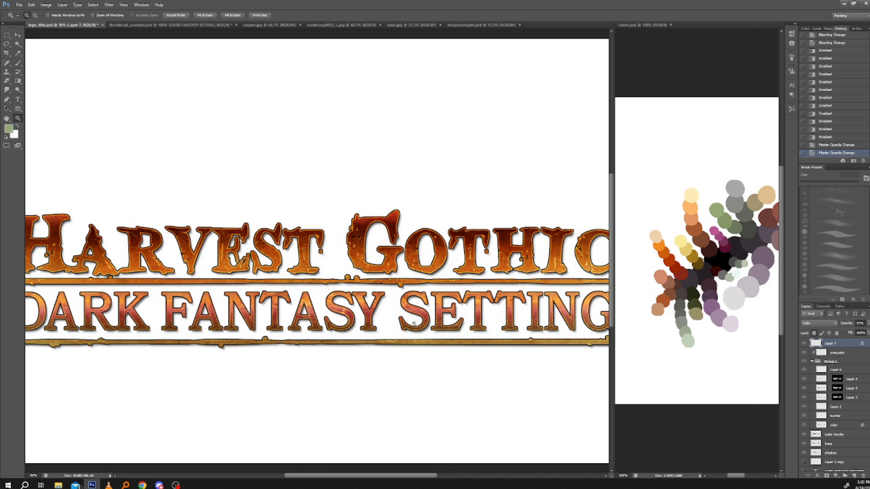
{"action": "key", "text": "ctrl+minus"}
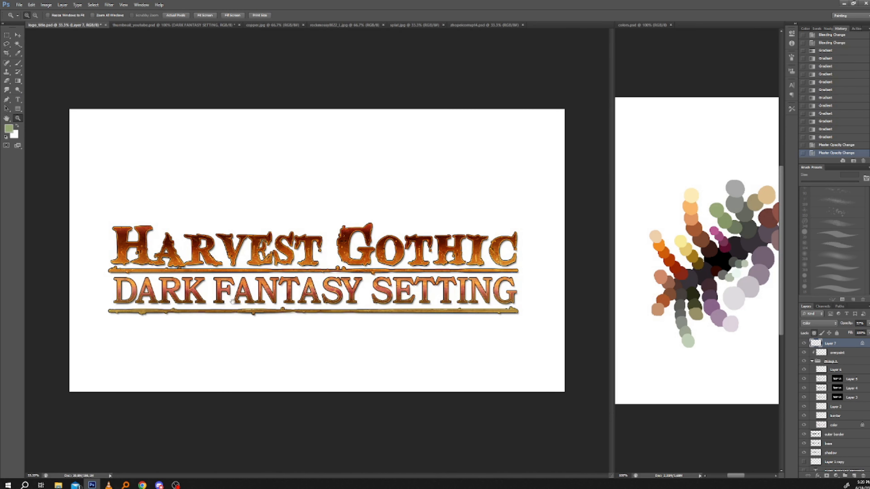
{"action": "left_click", "coordinate": [644, 27]}
{"action": "left_click_drag", "start_coordinate": [672, 278], "coordinate": [651, 258]}
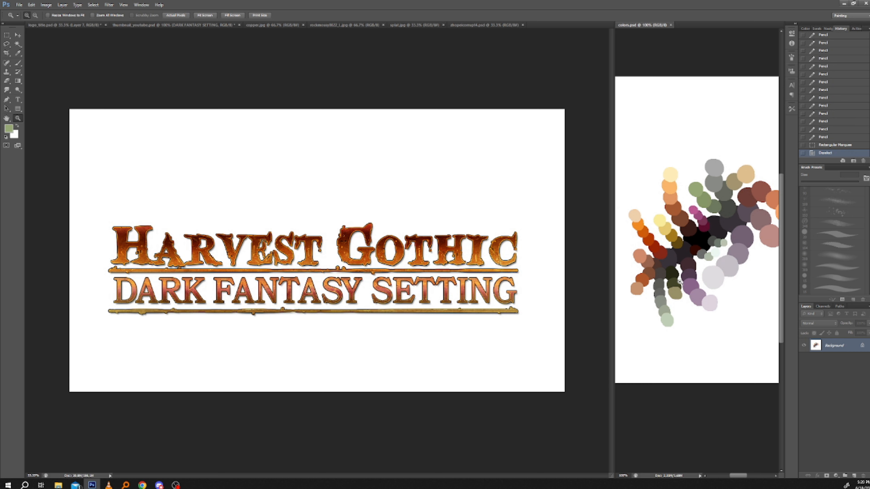
{"action": "left_click", "coordinate": [222, 322]}
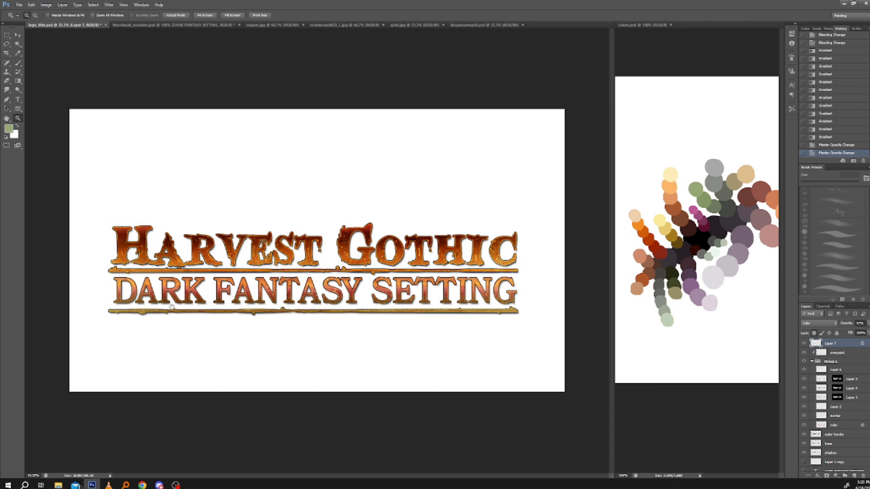
Step: Zoom in on the letters A, R and V and toggle the border and color layers to compare their effect
{"action": "left_click_drag", "start_coordinate": [154, 213], "coordinate": [243, 284]}
{"action": "left_click_drag", "start_coordinate": [377, 320], "coordinate": [321, 254]}
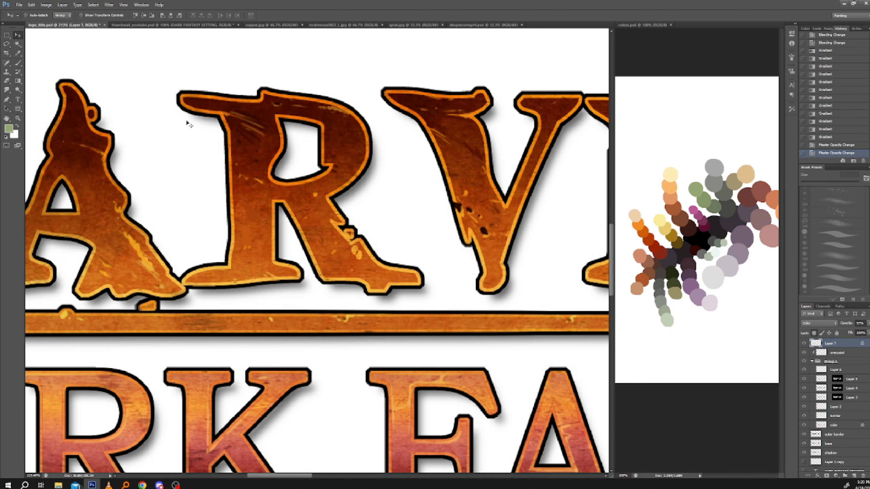
{"action": "left_click", "coordinate": [18, 35]}
{"action": "scroll", "coordinate": [445, 268], "scroll_direction": "down", "scroll_amount": 2}
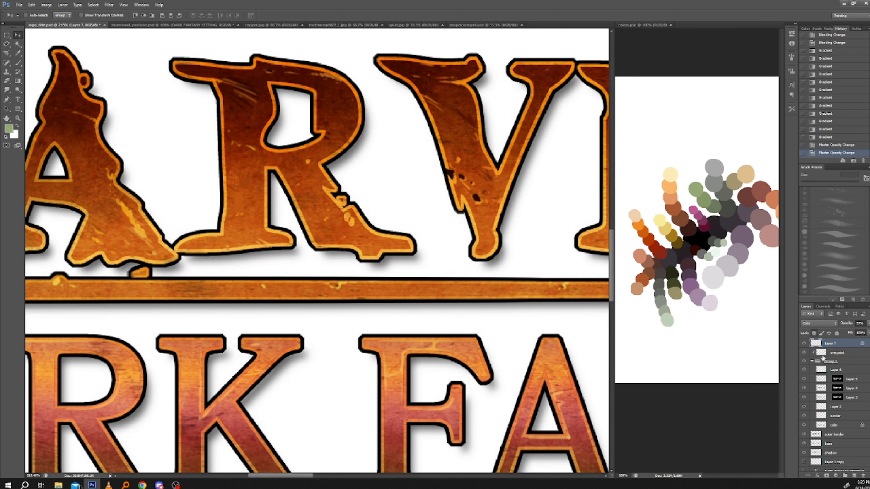
{"action": "left_click", "coordinate": [835, 352]}
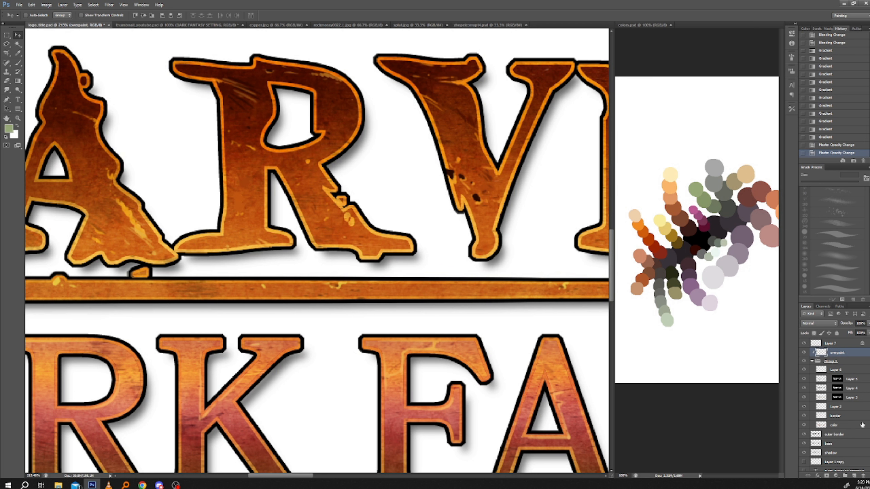
{"action": "left_click", "coordinate": [804, 417]}
{"action": "left_click", "coordinate": [805, 417]}
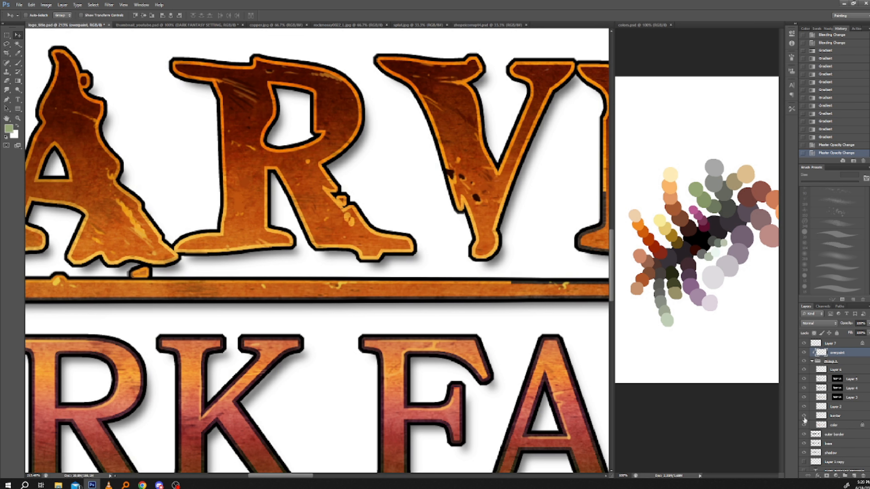
{"action": "left_click", "coordinate": [804, 425]}
{"action": "left_click", "coordinate": [804, 425]}
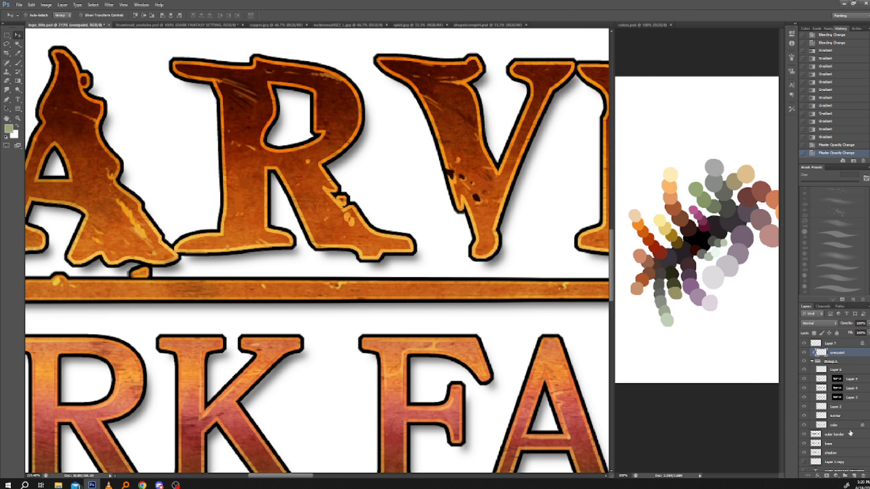
Step: Duplicate the outer border layer twice, offsetting the copies slightly down and to the right to thicken the black outline
{"action": "scroll", "coordinate": [843, 466], "scroll_direction": "down", "scroll_amount": 3}
{"action": "left_click", "coordinate": [831, 405]}
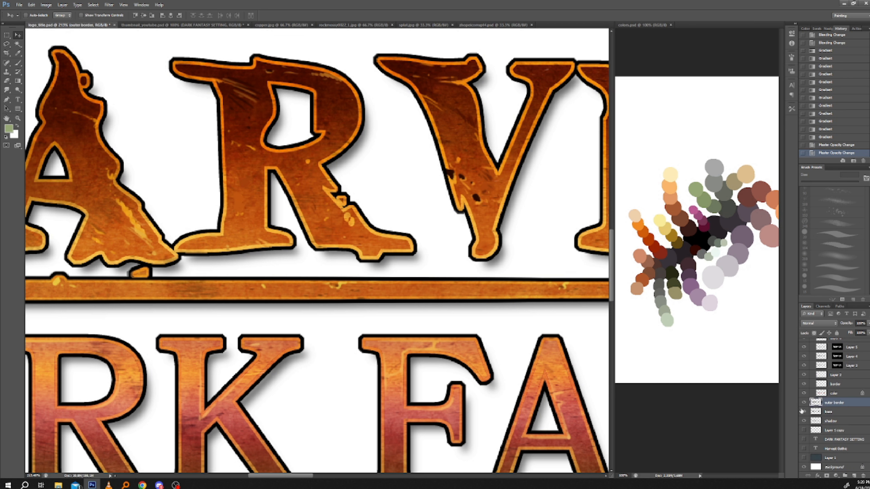
{"action": "left_click", "coordinate": [804, 403]}
{"action": "left_click", "coordinate": [804, 402]}
{"action": "left_click_drag", "start_coordinate": [286, 225], "coordinate": [291, 232]}
Step: Review the thickened outline on the lettering and dividing bars at 100% and 50% zoom
{"action": "left_click", "coordinate": [18, 118]}
{"action": "right_click", "coordinate": [230, 238]}
{"action": "left_click", "coordinate": [250, 252]}
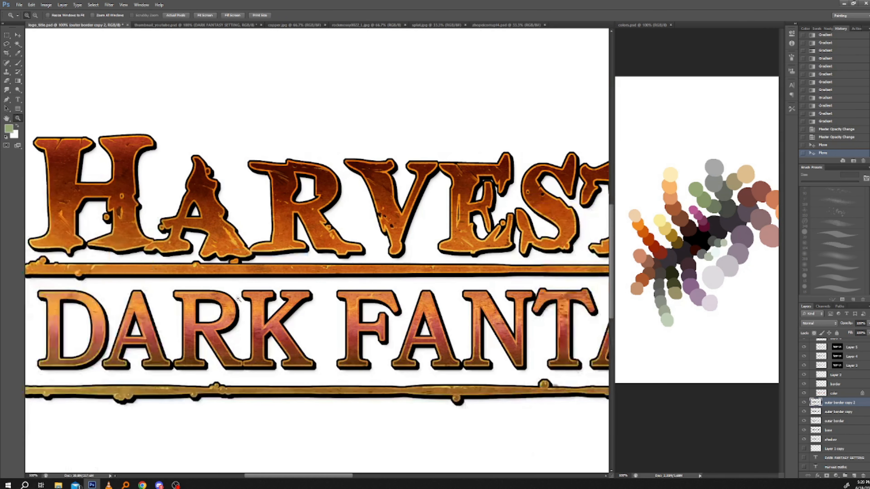
{"action": "left_click", "coordinate": [160, 397], "text": "alt"}
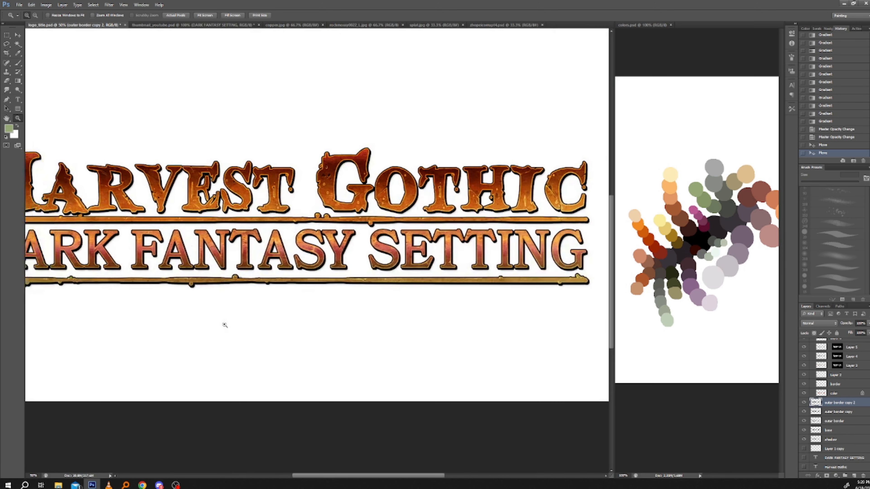
{"action": "left_click_drag", "start_coordinate": [159, 316], "coordinate": [223, 300]}
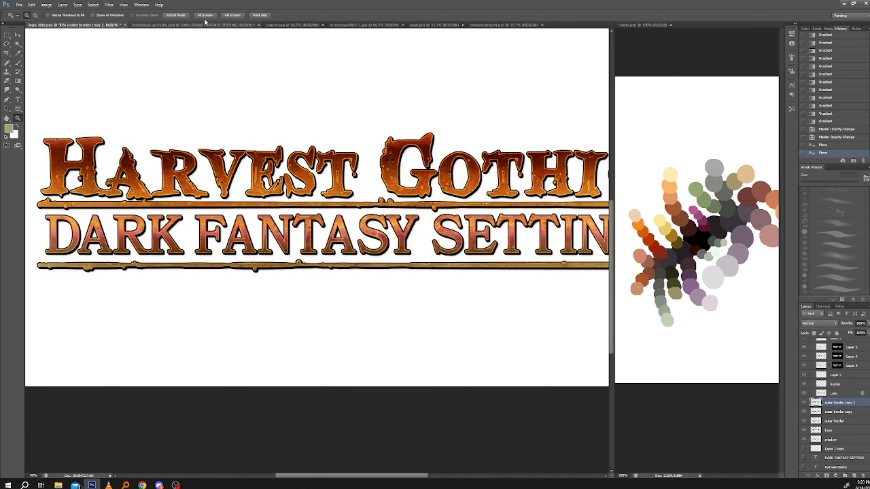
{"action": "left_click_drag", "start_coordinate": [142, 304], "coordinate": [194, 296]}
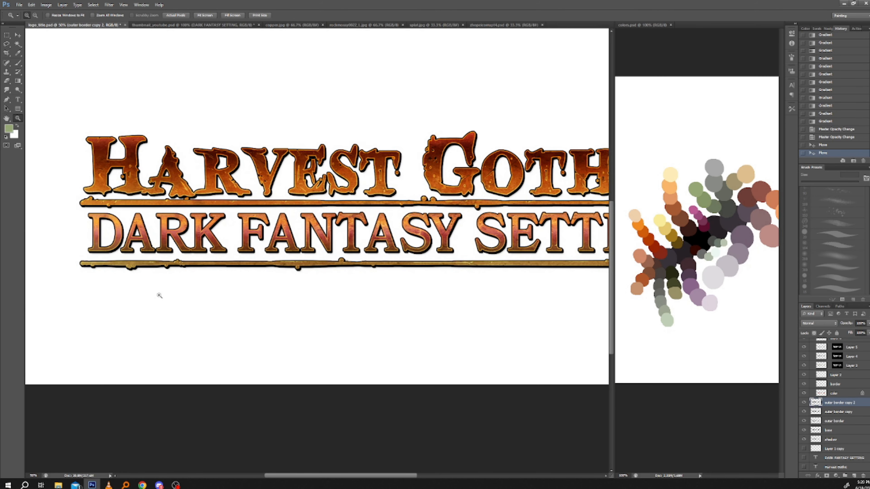
{"action": "mouse_move", "coordinate": [209, 294]}
{"action": "left_mouse_down"}
{"action": "mouse_move", "coordinate": [107, 289]}
{"action": "mouse_move", "coordinate": [181, 300]}
{"action": "mouse_move", "coordinate": [163, 291]}
{"action": "mouse_move", "coordinate": [132, 308]}
{"action": "mouse_move", "coordinate": [122, 304]}
{"action": "mouse_move", "coordinate": [164, 304]}
{"action": "left_mouse_up"}
{"action": "left_click_drag", "start_coordinate": [112, 308], "coordinate": [165, 290]}
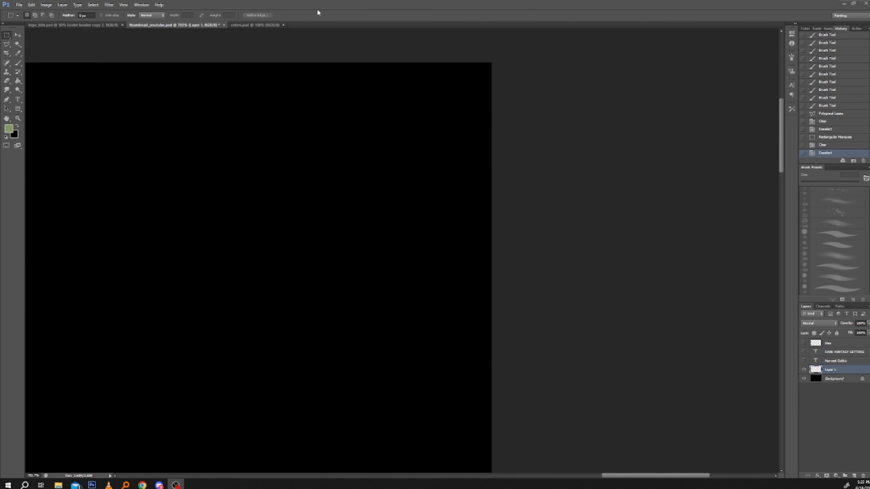
Step: Brush a curved green corner stroke in the black canvas's upper-right corner on Layer 1 of thumbnail_youtube.psd, with a 4 px brush
{"action": "key", "text": "b"}
{"action": "left_click_drag", "start_coordinate": [282, 266], "coordinate": [478, 277]}
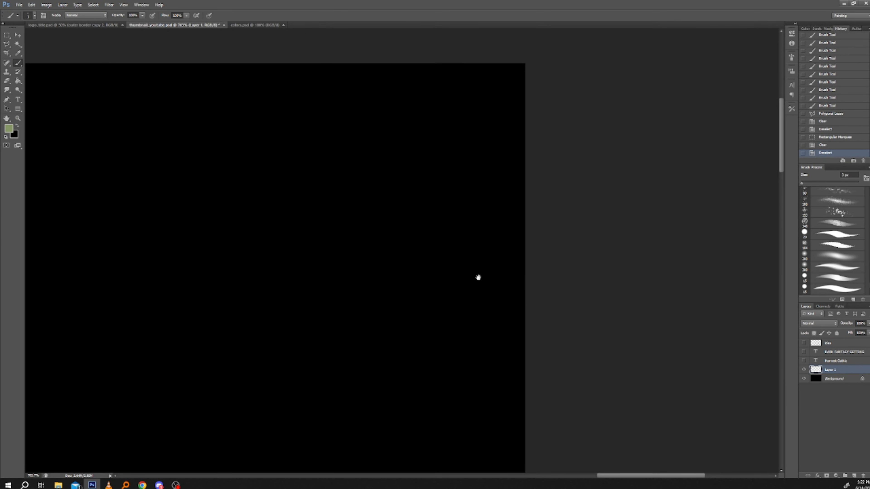
{"action": "left_click_drag", "start_coordinate": [340, 167], "coordinate": [339, 191]}
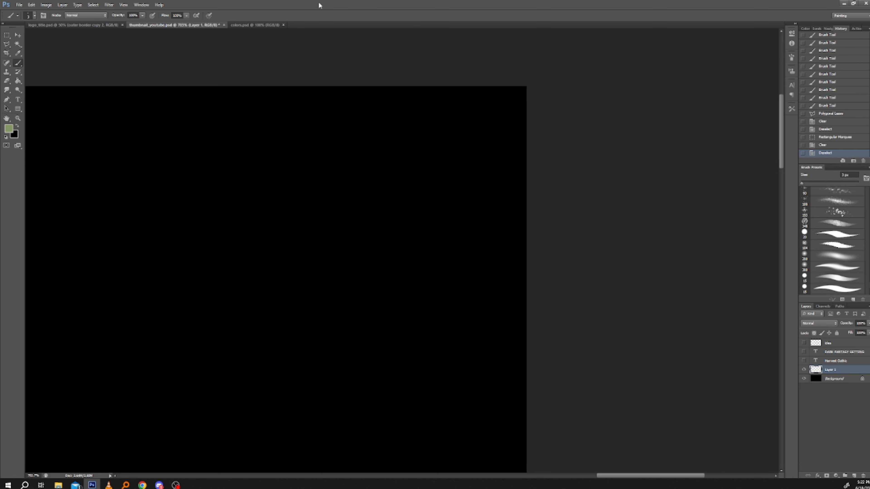
{"action": "left_click_drag", "start_coordinate": [289, 206], "coordinate": [295, 196]}
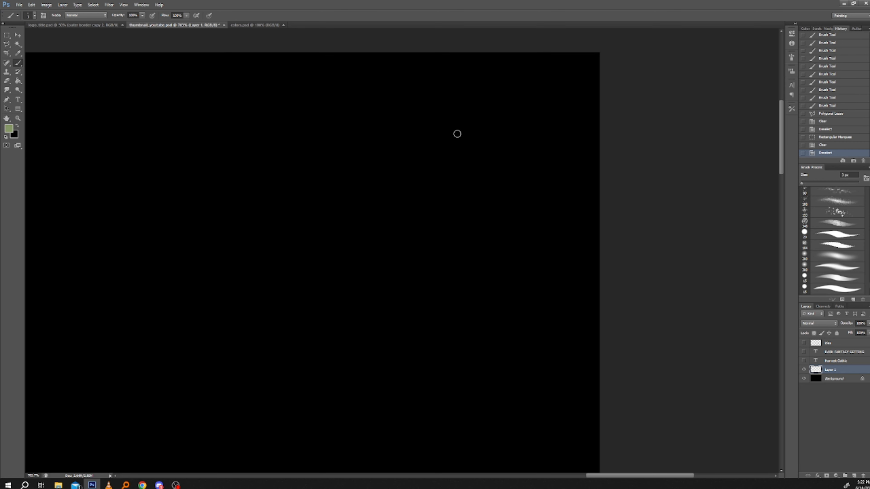
{"action": "left_click_drag", "start_coordinate": [363, 132], "coordinate": [408, 174]}
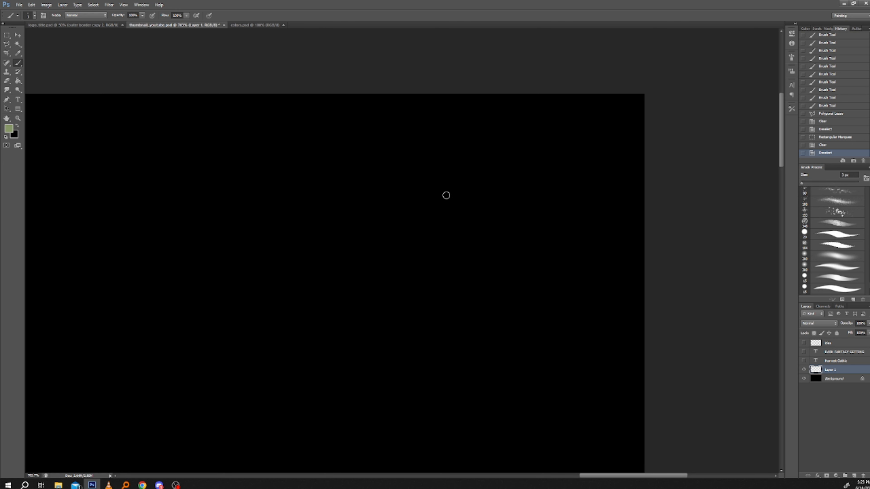
{"action": "left_click_drag", "start_coordinate": [502, 132], "coordinate": [482, 126]}
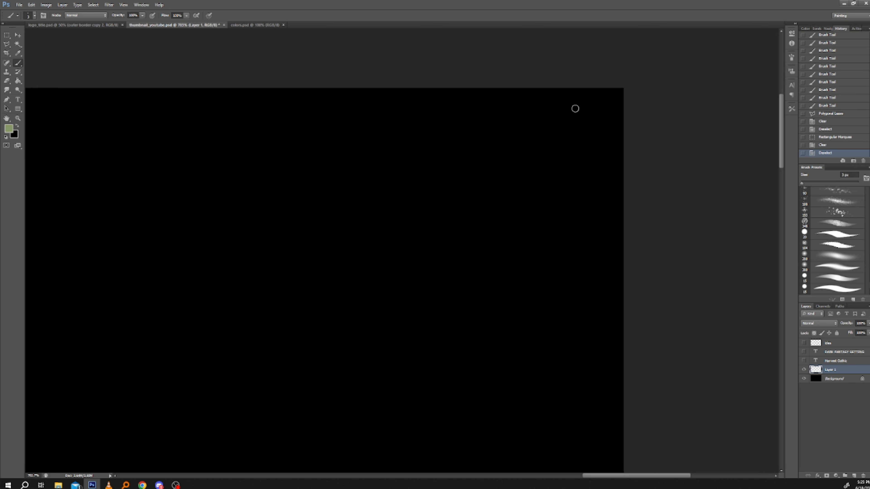
{"action": "mouse_move", "coordinate": [515, 121]}
{"action": "left_mouse_down"}
{"action": "mouse_move", "coordinate": [486, 111]}
{"action": "mouse_move", "coordinate": [486, 94]}
{"action": "mouse_move", "coordinate": [505, 72]}
{"action": "mouse_move", "coordinate": [537, 98]}
{"action": "left_mouse_up"}
{"action": "key", "text": "]"}
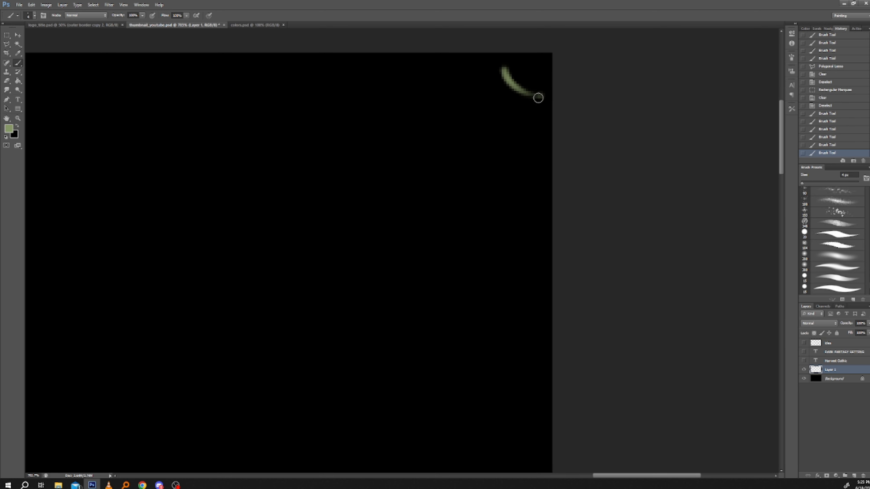
Step: Check the swatches in colors.psd and paint a green vertical line from the corner curve down the canvas's right edge
{"action": "left_click", "coordinate": [271, 24]}
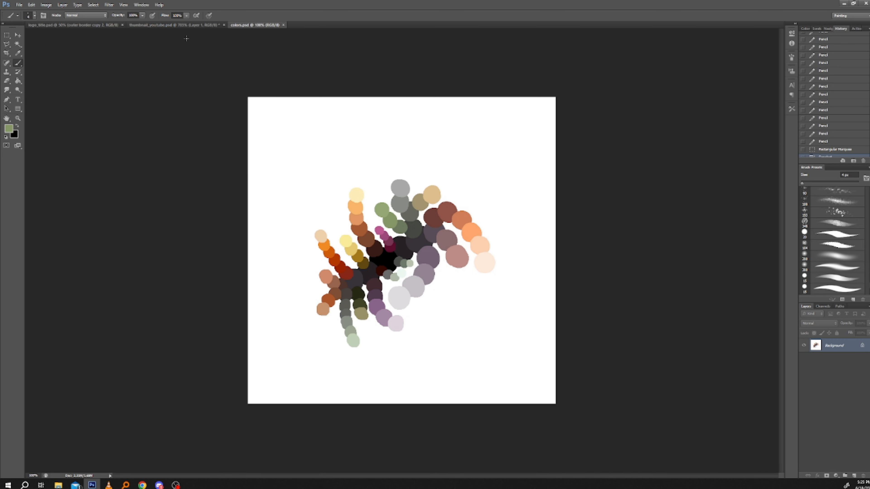
{"action": "left_click", "coordinate": [181, 24]}
{"action": "left_click", "coordinate": [538, 96]}
{"action": "left_click_drag", "start_coordinate": [537, 97], "coordinate": [539, 374]}
{"action": "left_click", "coordinate": [531, 98]}
{"action": "left_click", "coordinate": [535, 98]}
Step: Add a thinner parallel line and short curved ornamental strokes along the inner side of the vertical frame line
{"action": "left_click_drag", "start_coordinate": [470, 154], "coordinate": [473, 134]}
{"action": "mouse_move", "coordinate": [529, 283]}
{"action": "left_mouse_down"}
{"action": "mouse_move", "coordinate": [525, 152]}
{"action": "mouse_move", "coordinate": [534, 133]}
{"action": "mouse_move", "coordinate": [539, 145]}
{"action": "left_mouse_up"}
{"action": "left_click_drag", "start_coordinate": [533, 157], "coordinate": [541, 177]}
{"action": "mouse_move", "coordinate": [462, 121]}
{"action": "left_mouse_down"}
{"action": "mouse_move", "coordinate": [456, 192]}
{"action": "mouse_move", "coordinate": [465, 154]}
{"action": "mouse_move", "coordinate": [496, 160]}
{"action": "left_mouse_up"}
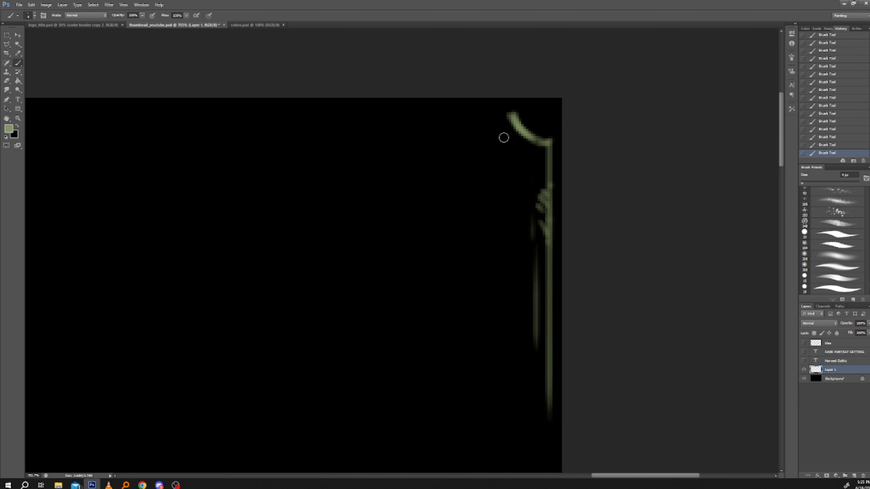